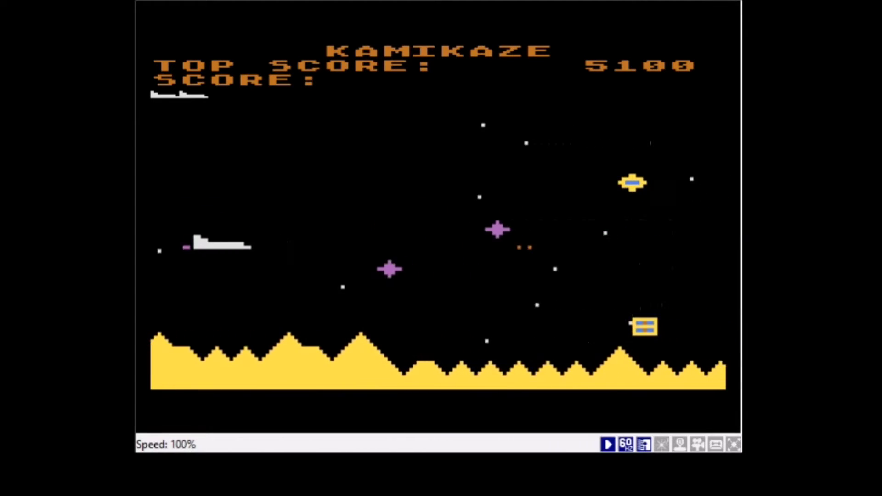
{"action": "key", "text": "Right"}
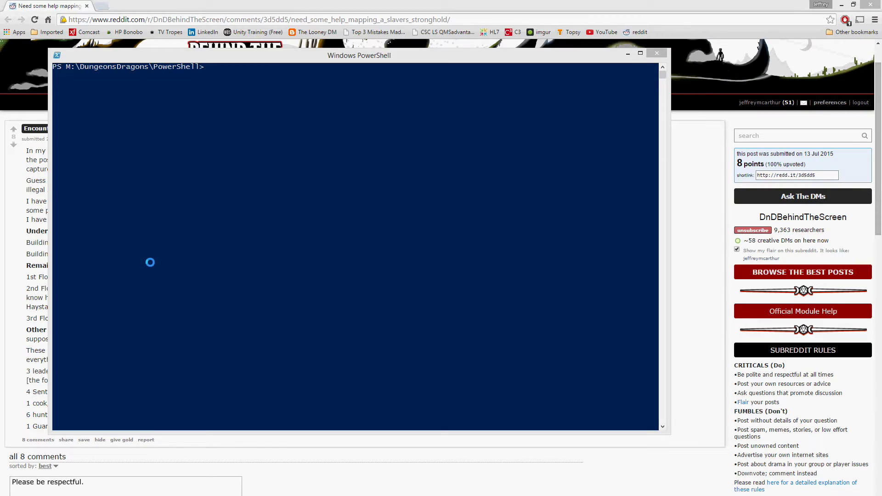
Generate 17 NPCs by running the loop for ($i=1; $i -le 17; $i++) { .\npc.ps1 } at the PowerShell prompt.
{"action": "left_click", "coordinate": [216, 68]}
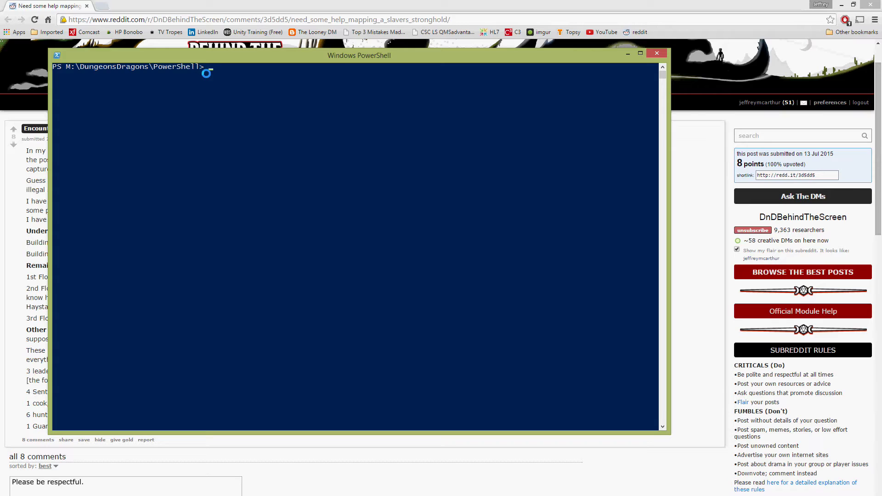
{"action": "type", "text": "for ($i=1; $i -le 17; $i++) {"}
{"action": "type", "text": "npc.ps1"}
{"action": "key", "text": "Return"}
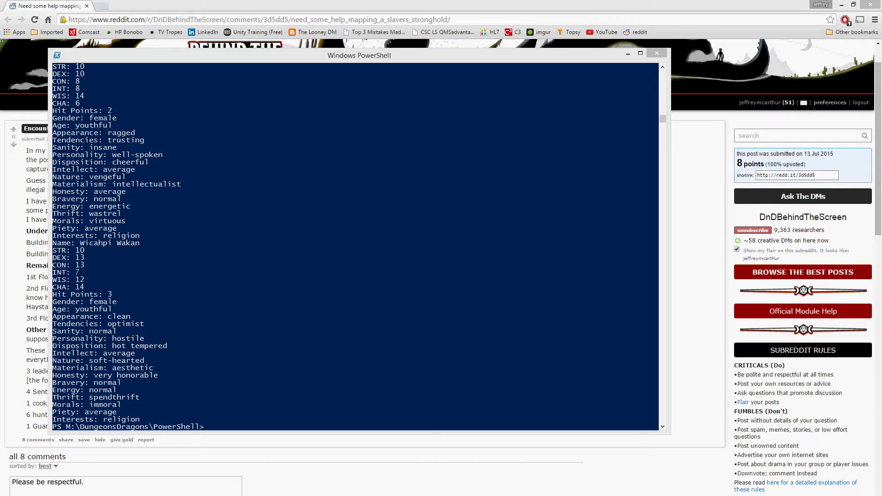
Copy the whole script output from the first NPC's Name line down to the final prompt.
{"action": "left_click", "coordinate": [661, 114]}
{"action": "scroll", "coordinate": [661, 114], "scroll_direction": "up", "scroll_amount": 1}
{"action": "left_click_drag", "start_coordinate": [660, 114], "coordinate": [661, 73]}
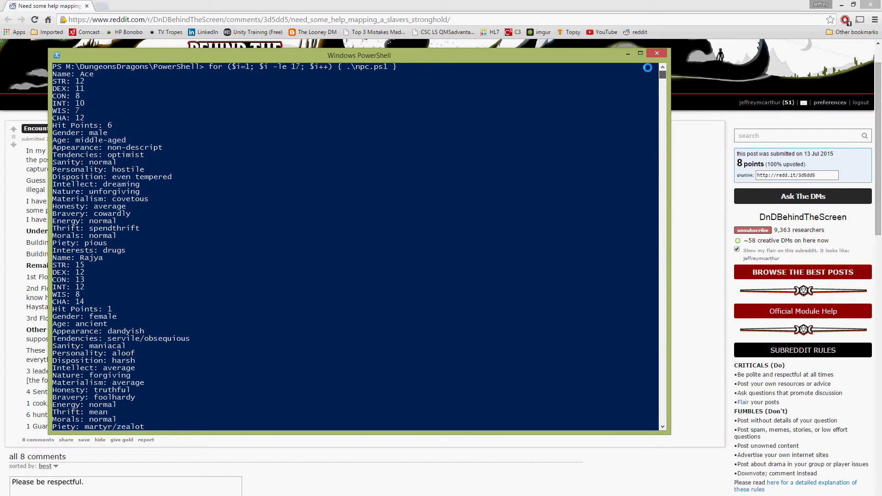
{"action": "left_click", "coordinate": [62, 74]}
{"action": "left_click_drag", "start_coordinate": [62, 73], "coordinate": [650, 122]}
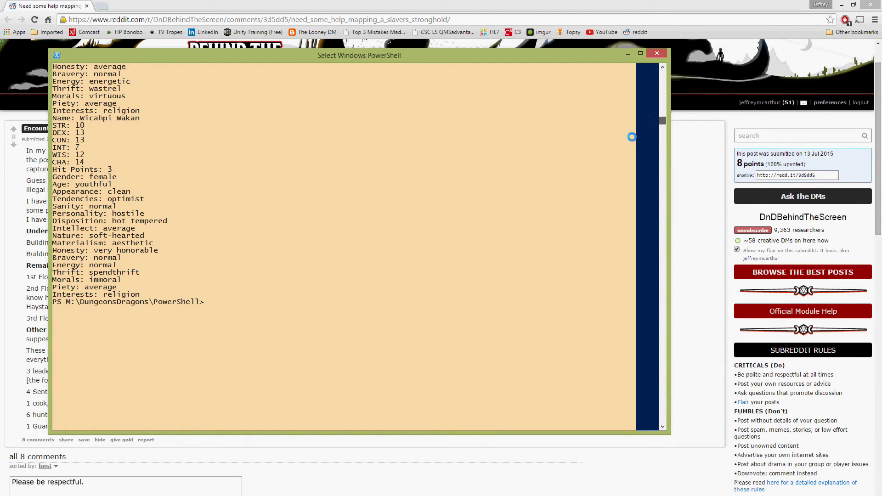
{"action": "right_click", "coordinate": [466, 191]}
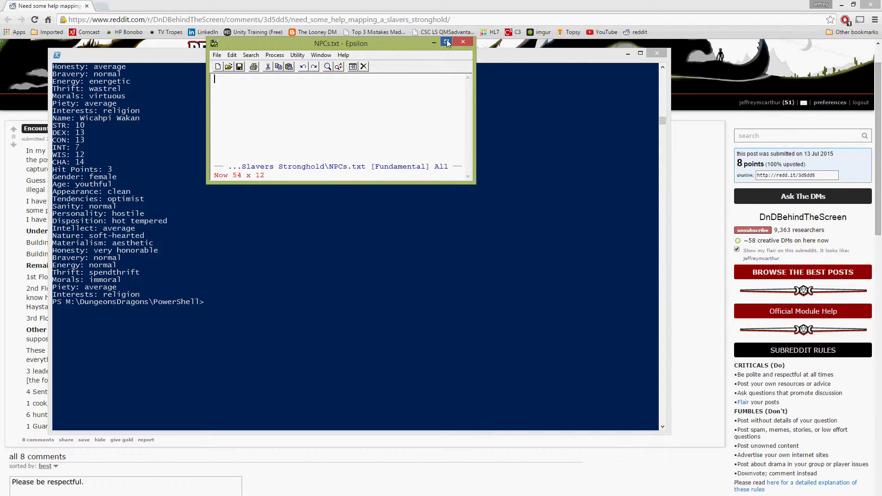
In the maximized Epsilon editor, paste the copied output into NPCs.txt and insert a blank line between the NPC records.
{"action": "left_click", "coordinate": [447, 42]}
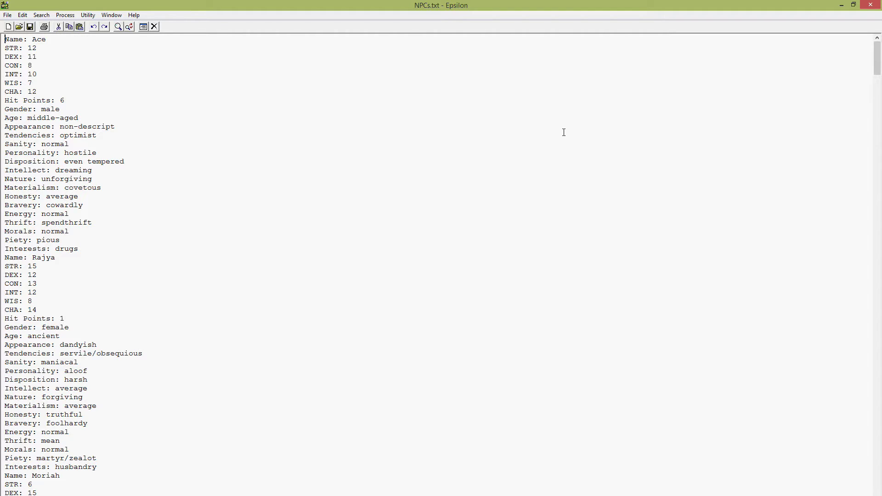
{"action": "key", "text": "shift+Right"}
{"action": "key", "text": "shift+Right"}
{"action": "key", "text": "shift+Right"}
{"action": "key", "text": "shift+Right"}
{"action": "key", "text": "ctrl+s"}
{"action": "key", "text": "ctrl+s"}
{"action": "key", "text": "Home"}
{"action": "key", "text": "Return"}
{"action": "key", "text": "Up"}
{"action": "key", "text": "ctrl+s"}
{"action": "key", "text": "ctrl+s"}
{"action": "key", "text": "ctrl+s"}
{"action": "key", "text": "Home"}
{"action": "key", "text": "Return"}
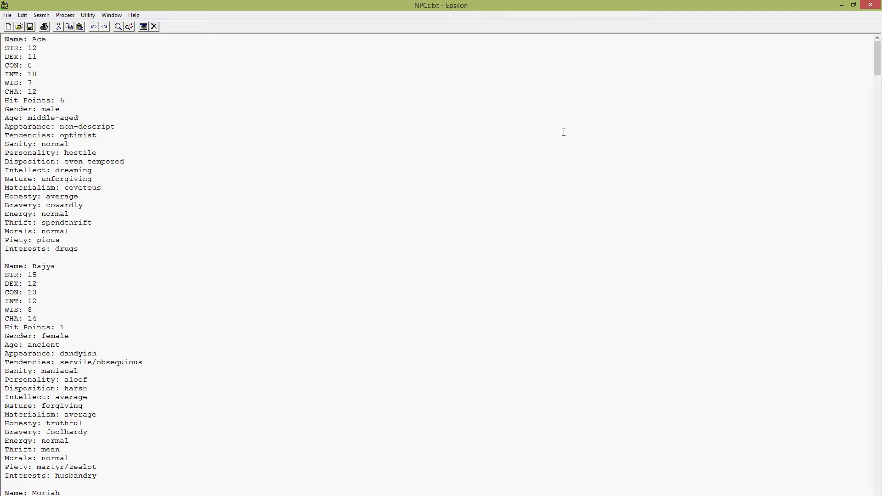
{"action": "key", "text": "ctrl+z"}
{"action": "scroll", "coordinate": [543, 134], "scroll_direction": "down", "scroll_amount": 19}
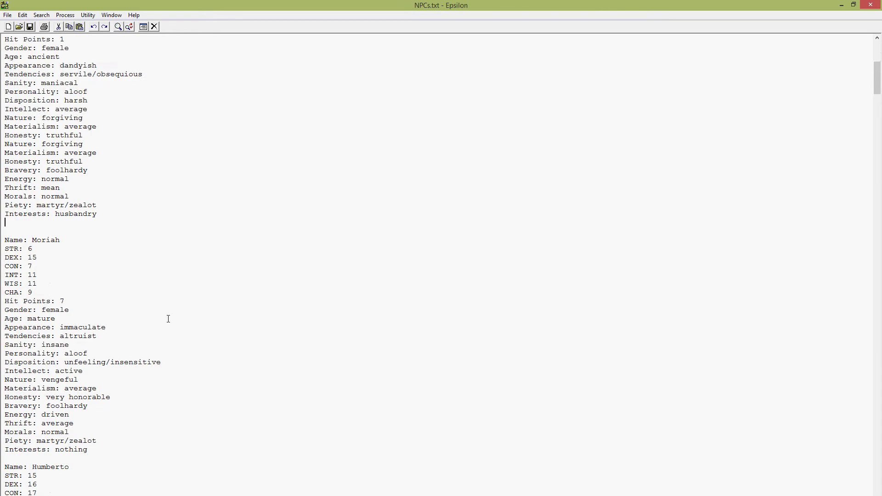
{"action": "scroll", "coordinate": [120, 347], "scroll_direction": "down", "scroll_amount": 17}
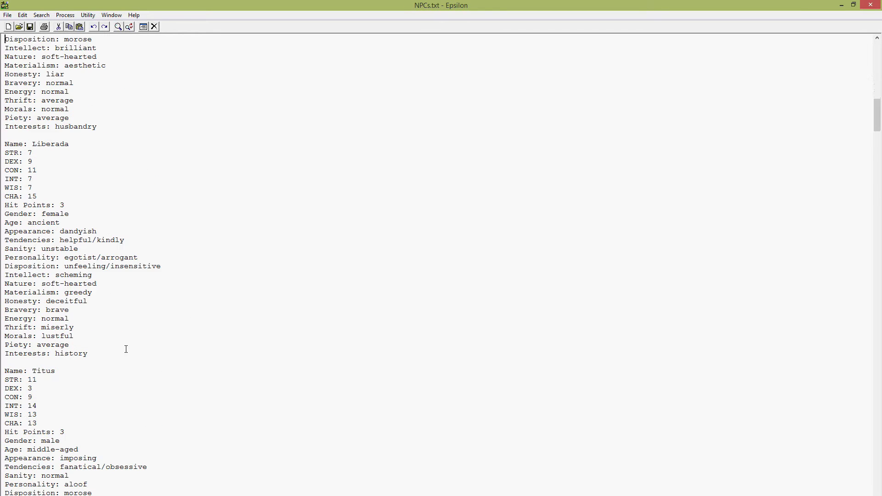
Copy all NPC records in NPCs.txt from the start of the file, leaving out the last PowerShell prompt line.
{"action": "key", "text": "ctrl+Home"}
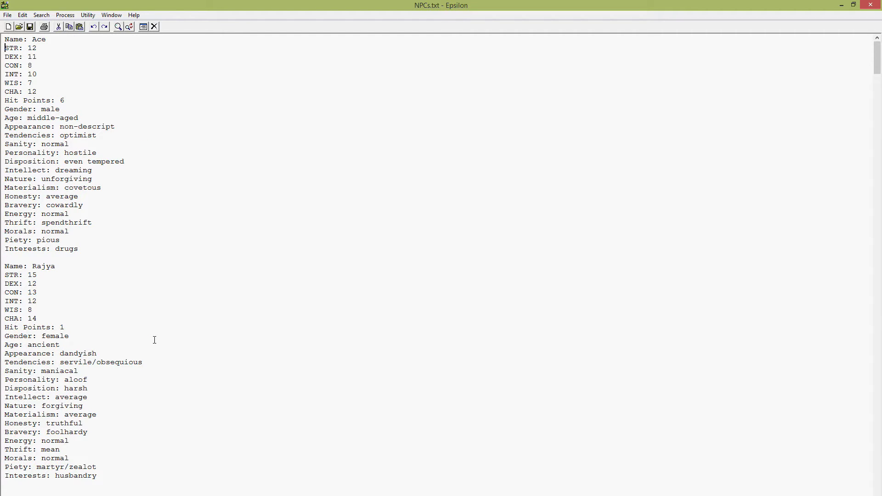
{"action": "key", "text": "F3"}
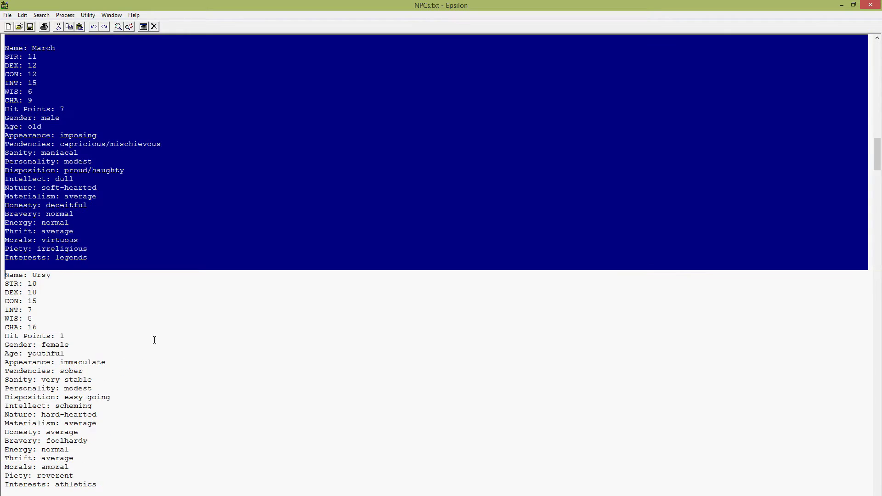
{"action": "key", "text": "F3"}
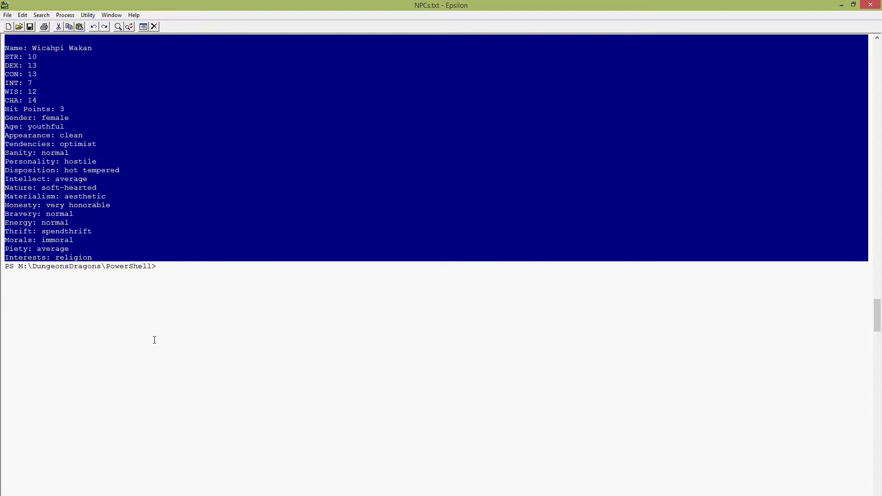
{"action": "key", "text": "F3"}
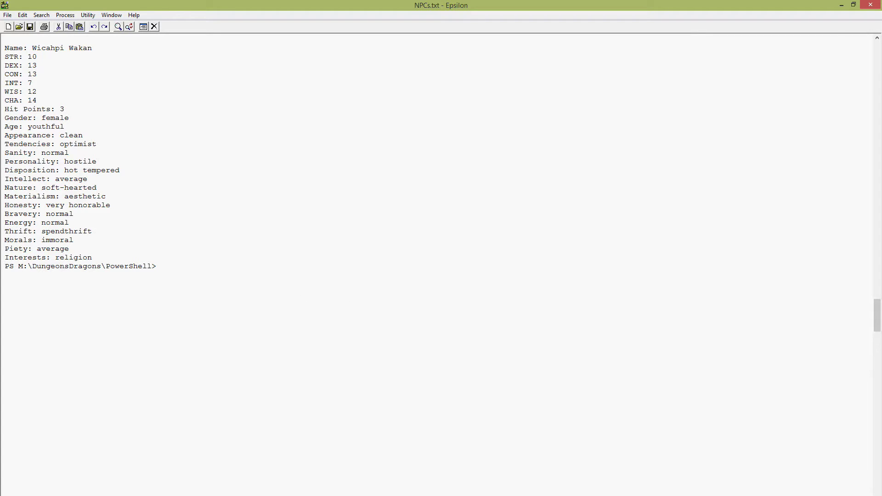
Switch to the Word document, maximize its window and paste the NPC records below the "Slaver's Stronghold" line.
{"action": "key", "text": "alt+Tab"}
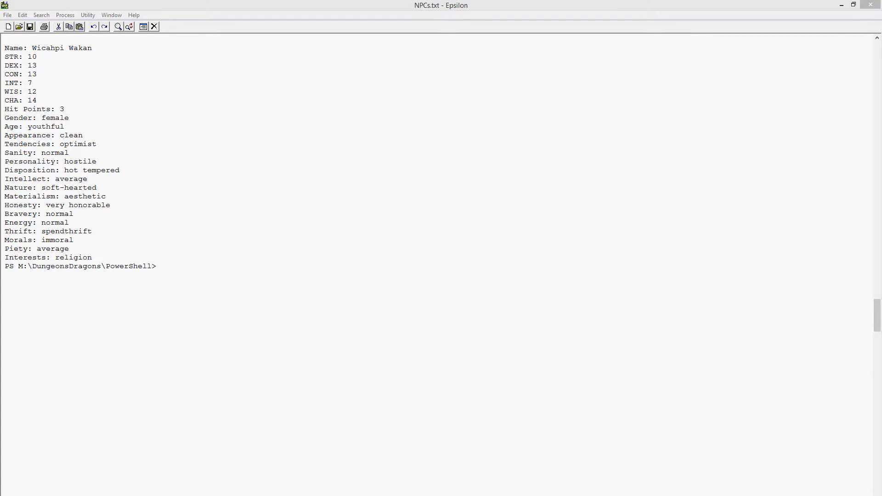
{"action": "key", "text": "super+Left"}
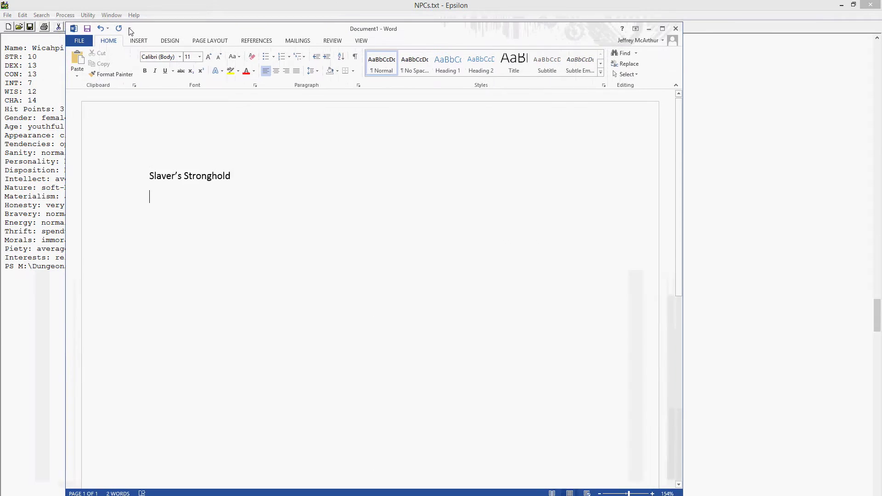
{"action": "left_click", "coordinate": [678, 25]}
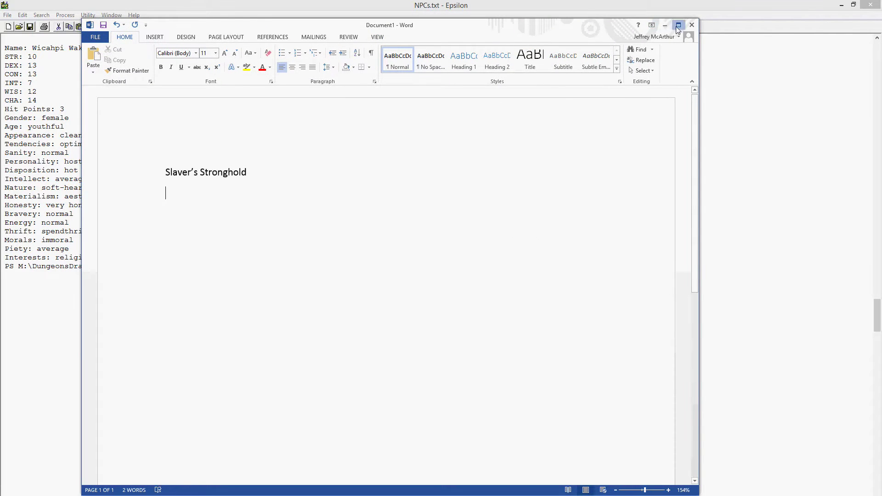
{"action": "key", "text": "ctrl+v"}
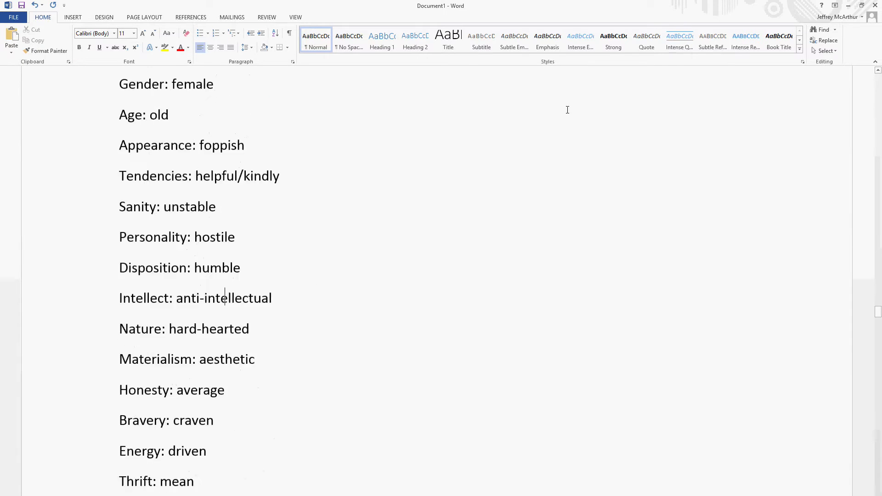
Apply the No Spacing style to the entire document.
{"action": "key", "text": "Page_Up"}
{"action": "key", "text": "Page_Up"}
{"action": "key", "text": "Page_Up"}
{"action": "key", "text": "Page_Up"}
{"action": "key", "text": "Page_Up"}
{"action": "key", "text": "Page_Up"}
{"action": "key", "text": "Page_Up"}
{"action": "key", "text": "Page_Up"}
{"action": "key", "text": "Page_Up"}
{"action": "key", "text": "Page_Up"}
{"action": "key", "text": "Page_Up"}
{"action": "key", "text": "Page_Up"}
{"action": "key", "text": "Page_Up"}
{"action": "key", "text": "Page_Up"}
{"action": "key", "text": "Page_Up"}
{"action": "key", "text": "Page_Up"}
{"action": "key", "text": "Page_Up"}
{"action": "key", "text": "Page_Up"}
{"action": "key", "text": "Page_Up"}
{"action": "key", "text": "Page_Up"}
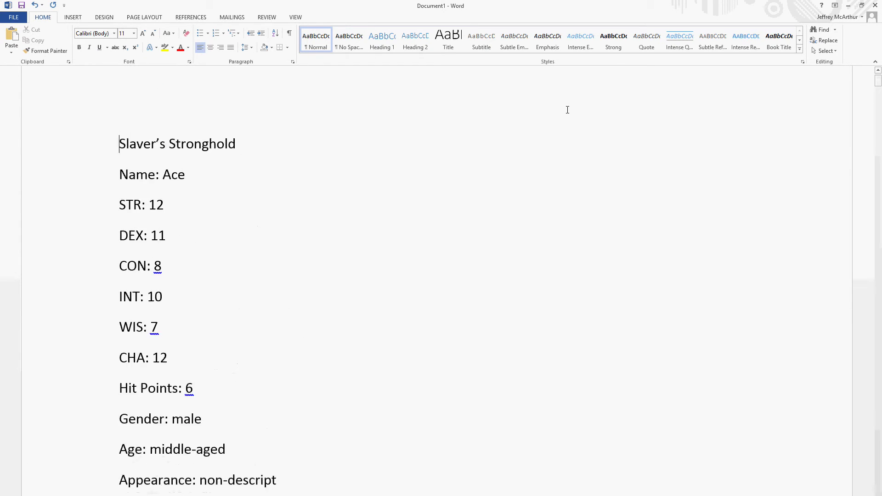
{"action": "key", "text": "Page_Up"}
{"action": "key", "text": "Down"}
{"action": "key", "text": "End"}
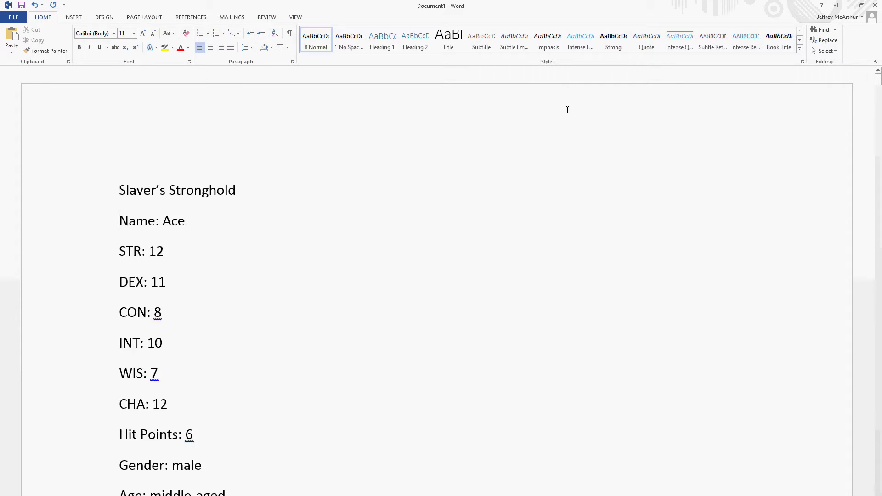
{"action": "key", "text": "ctrl+a"}
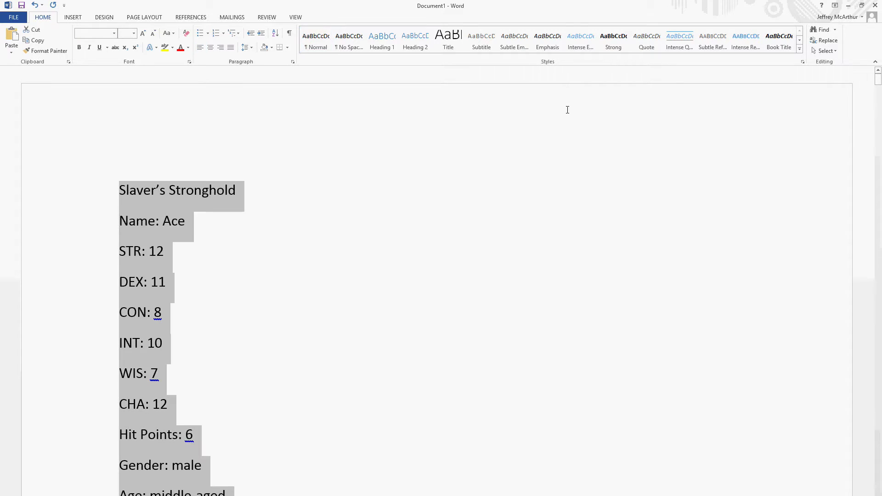
{"action": "left_click", "coordinate": [345, 42]}
{"action": "left_click", "coordinate": [230, 208]}
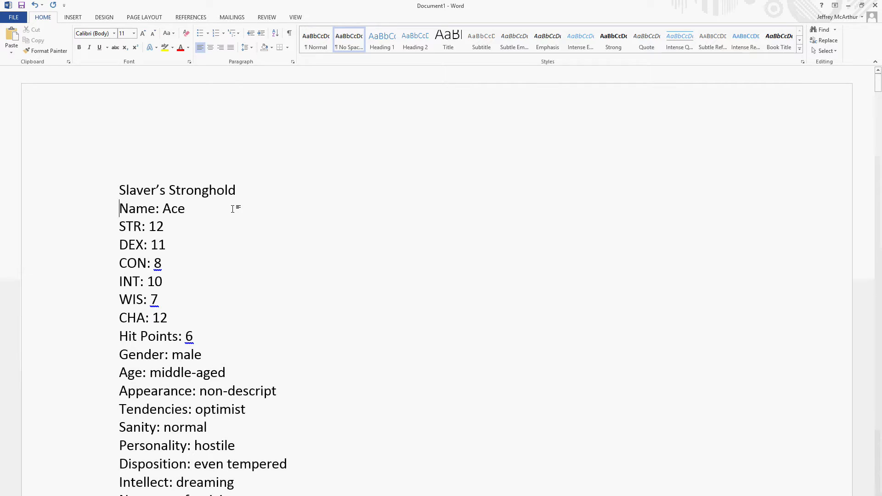
{"action": "left_click", "coordinate": [309, 42]}
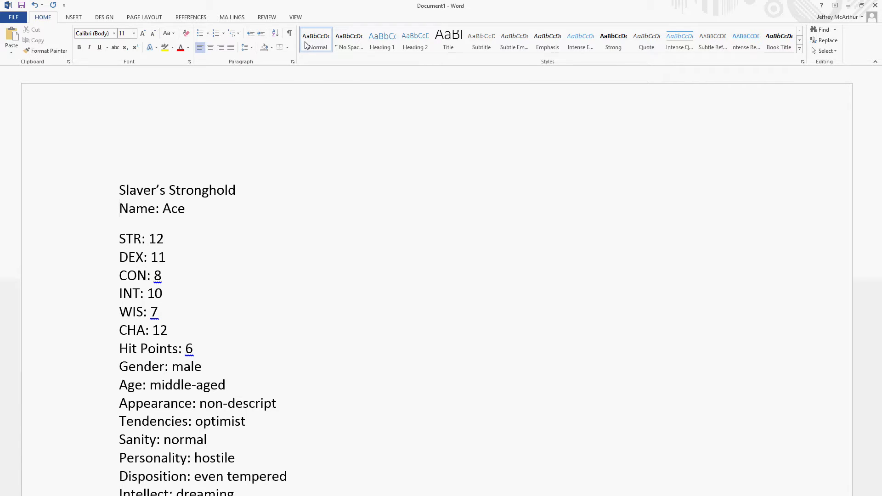
{"action": "left_click", "coordinate": [350, 42]}
Apply the Normal style to the "Slaver's Stronghold" title line.
{"action": "left_click", "coordinate": [117, 190]}
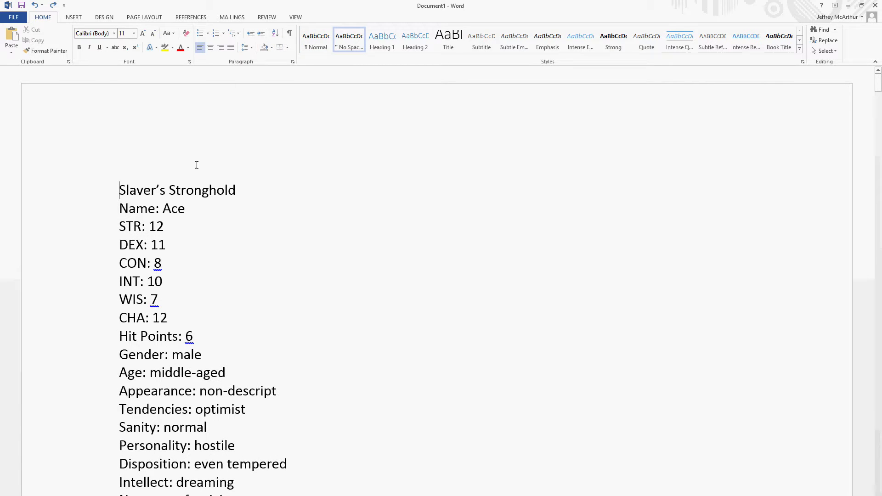
{"action": "left_click", "coordinate": [315, 44]}
{"action": "scroll", "coordinate": [223, 206], "scroll_direction": "down", "scroll_amount": 10}
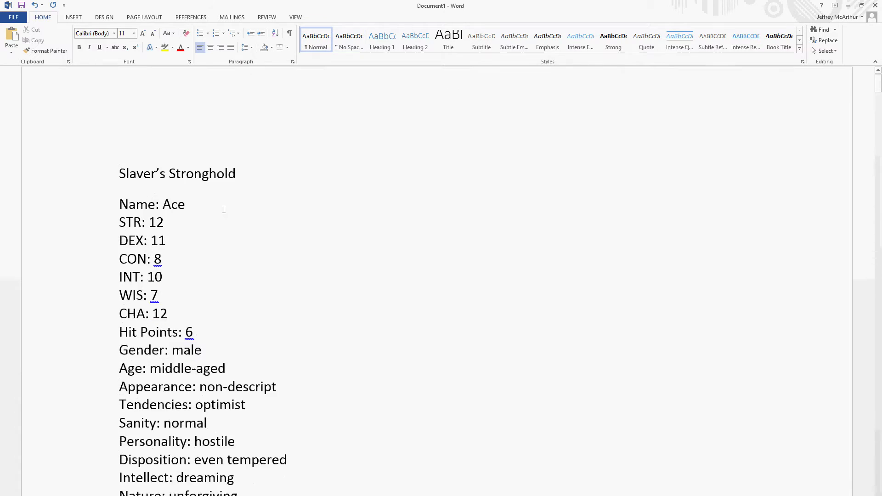
{"action": "scroll", "coordinate": [177, 274], "scroll_direction": "down", "scroll_amount": 15}
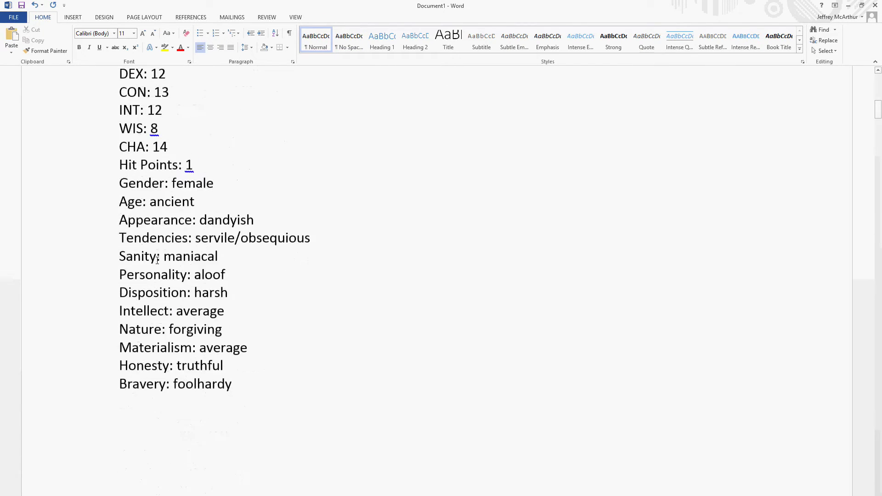
{"action": "scroll", "coordinate": [165, 267], "scroll_direction": "down", "scroll_amount": 13}
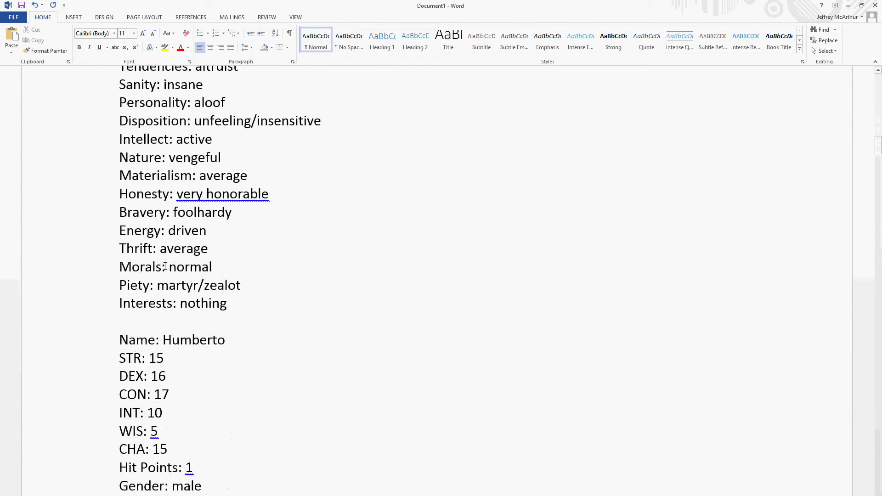
{"action": "scroll", "coordinate": [165, 267], "scroll_direction": "down", "scroll_amount": 13}
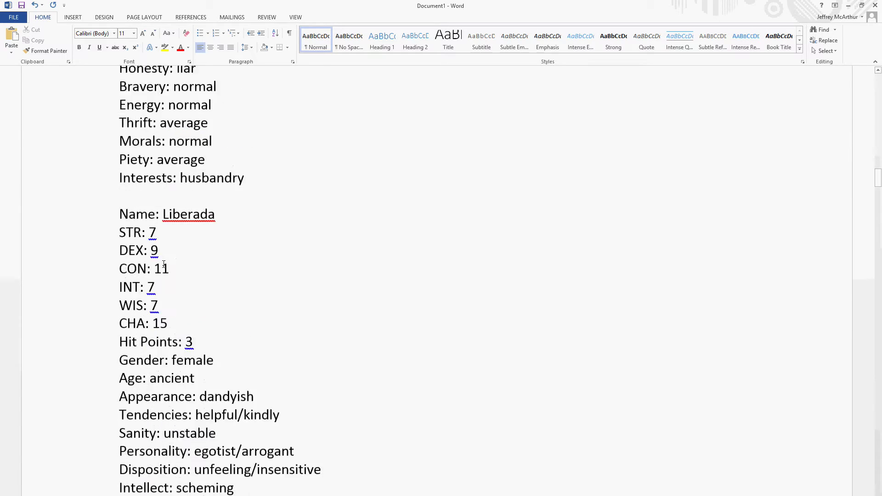
{"action": "scroll", "coordinate": [163, 266], "scroll_direction": "down", "scroll_amount": 13}
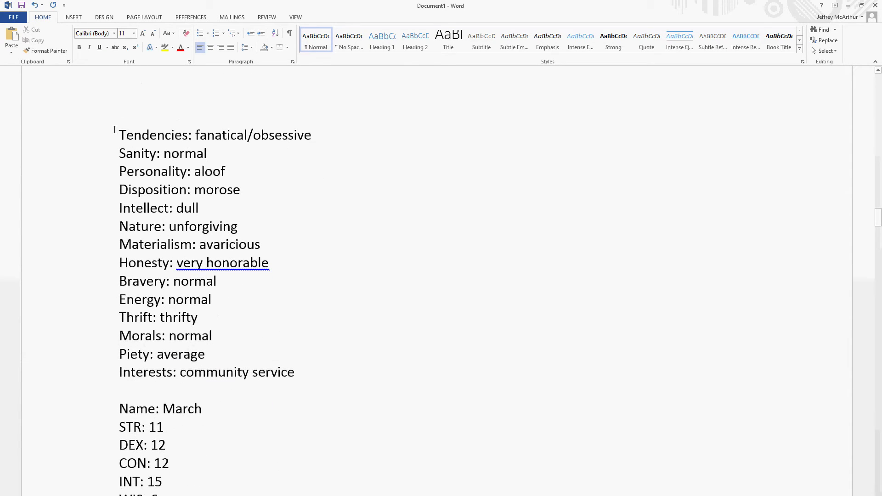
Save the document as NPCs in the Slavers Stronghold folder inside Videos\2015\201507\20150716 on the M: drive.
{"action": "left_click", "coordinate": [22, 6]}
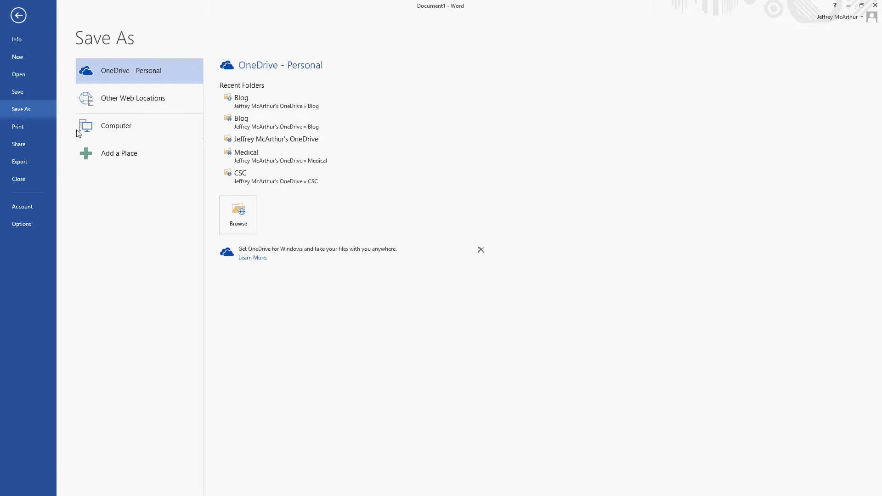
{"action": "left_click", "coordinate": [110, 128]}
{"action": "left_click", "coordinate": [287, 110]}
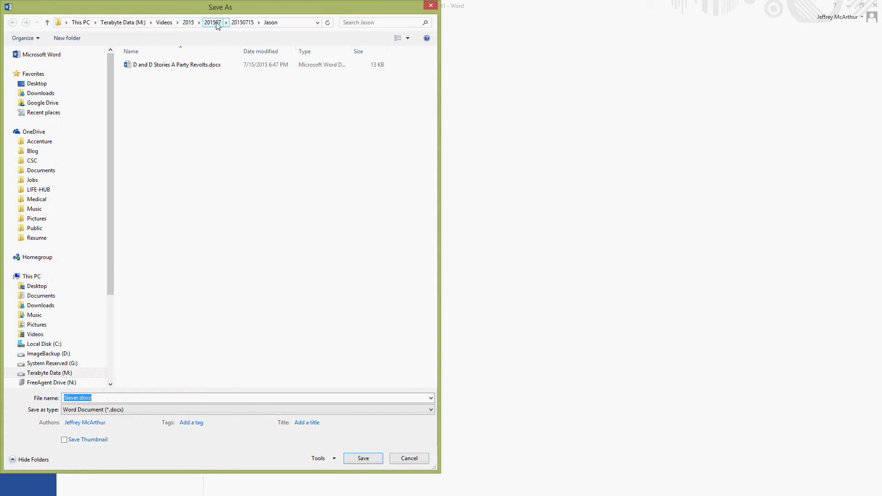
{"action": "left_click", "coordinate": [213, 23]}
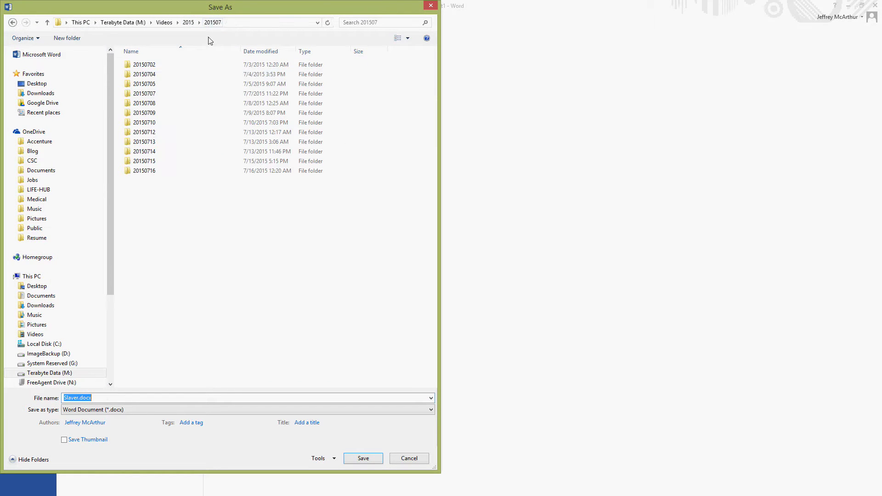
{"action": "double_click", "coordinate": [148, 171]}
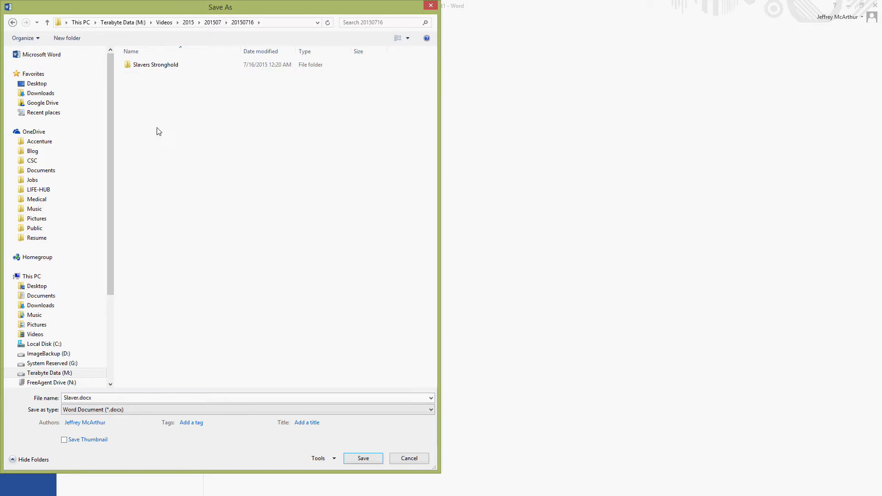
{"action": "double_click", "coordinate": [155, 69]}
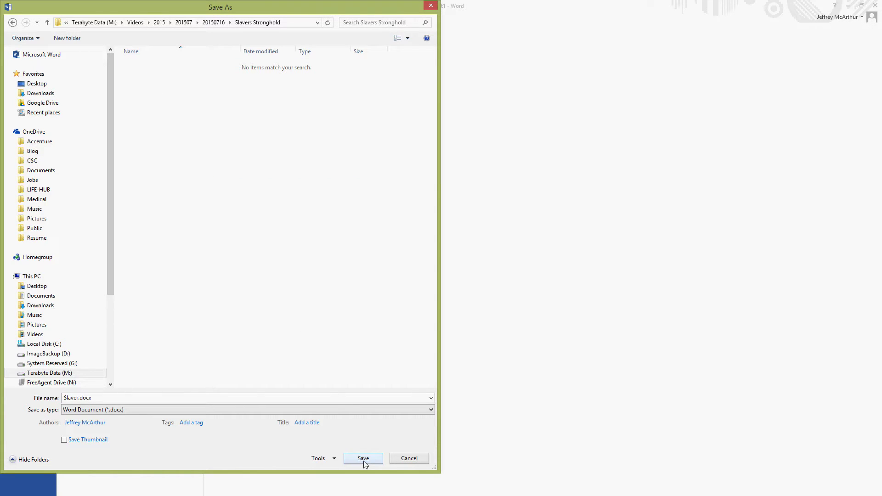
{"action": "left_click", "coordinate": [110, 399]}
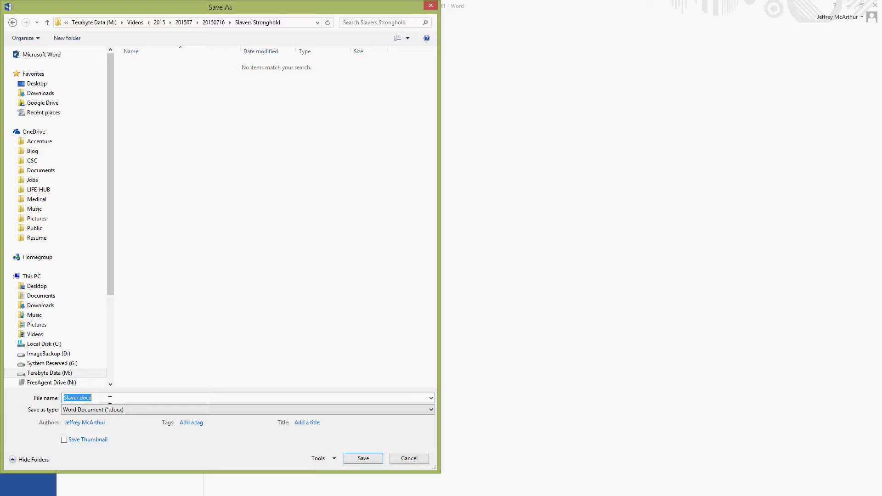
{"action": "type", "text": "NPCs"}
{"action": "key", "text": "Return"}
Look back through the NPC records towards the start of the document.
{"action": "scroll", "coordinate": [532, 330], "scroll_direction": "up", "scroll_amount": 5}
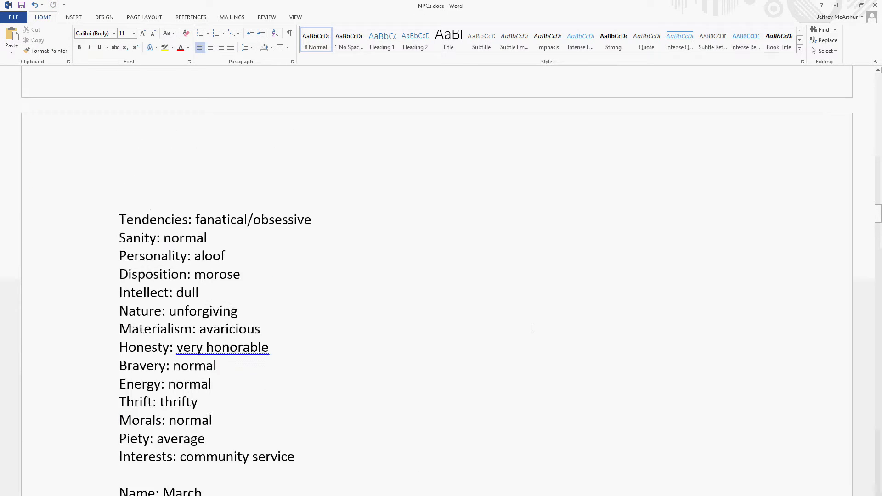
{"action": "scroll", "coordinate": [532, 329], "scroll_direction": "up", "scroll_amount": 8}
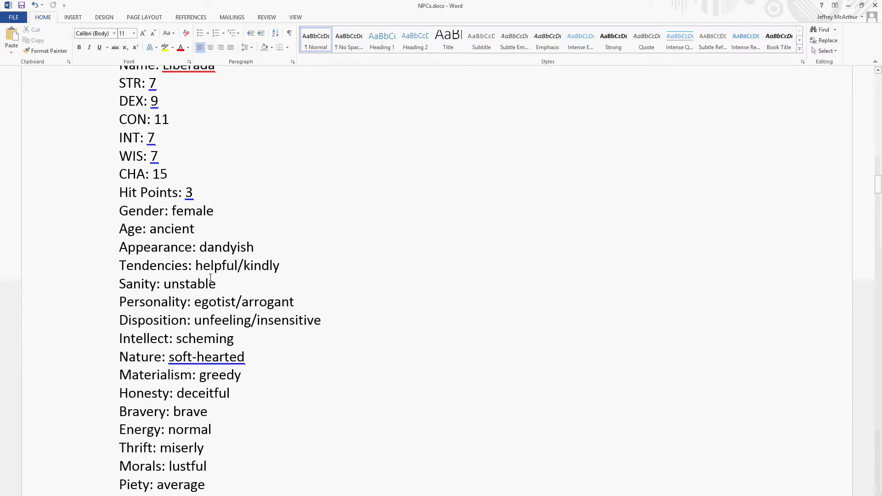
{"action": "scroll", "coordinate": [781, 111], "scroll_direction": "up", "scroll_amount": 3}
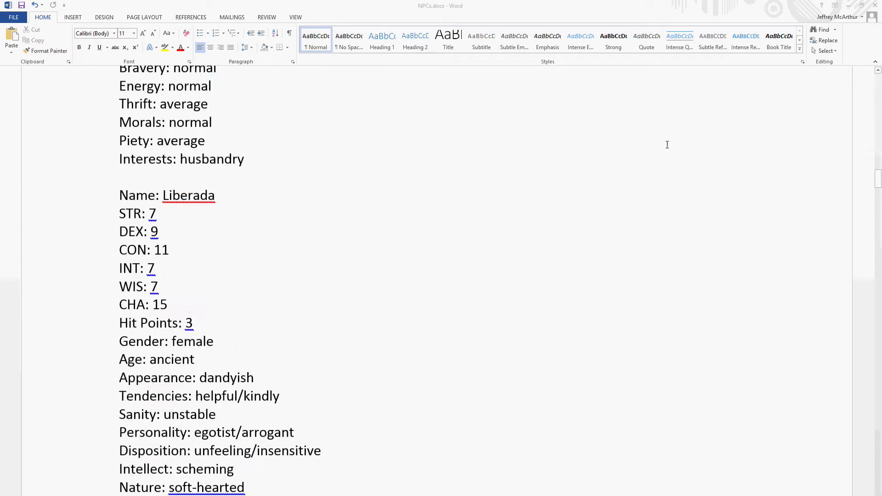
{"action": "scroll", "coordinate": [653, 147], "scroll_direction": "up", "scroll_amount": 18}
{"action": "scroll", "coordinate": [649, 149], "scroll_direction": "up", "scroll_amount": 18}
{"action": "scroll", "coordinate": [649, 148], "scroll_direction": "up", "scroll_amount": 15}
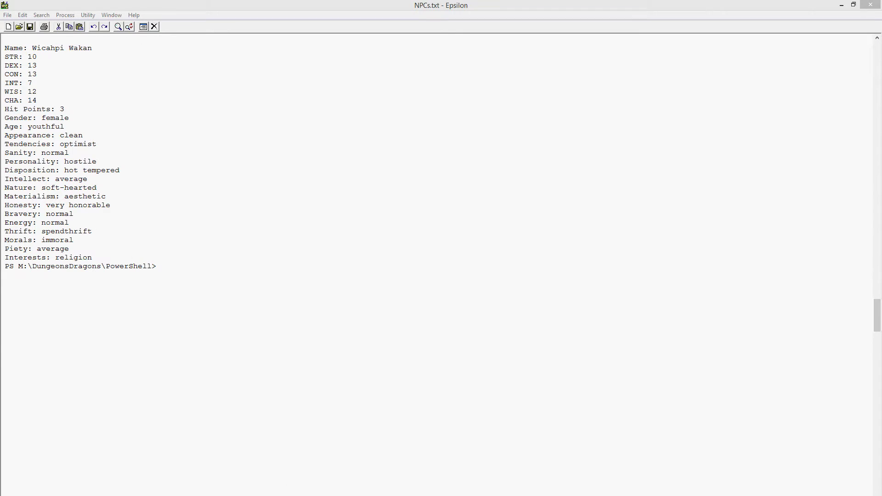
Close the leftover Epsilon editor, Google browser and PowerShell windows.
{"action": "left_click", "coordinate": [873, 6]}
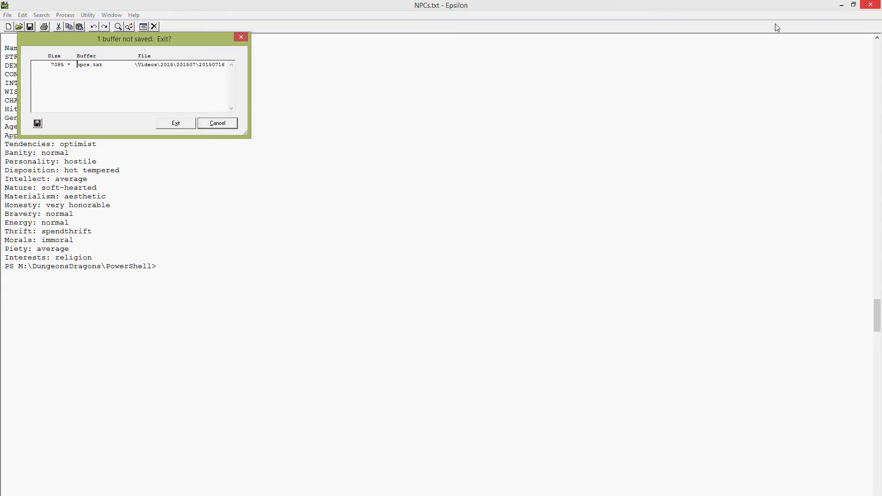
{"action": "left_click", "coordinate": [218, 124]}
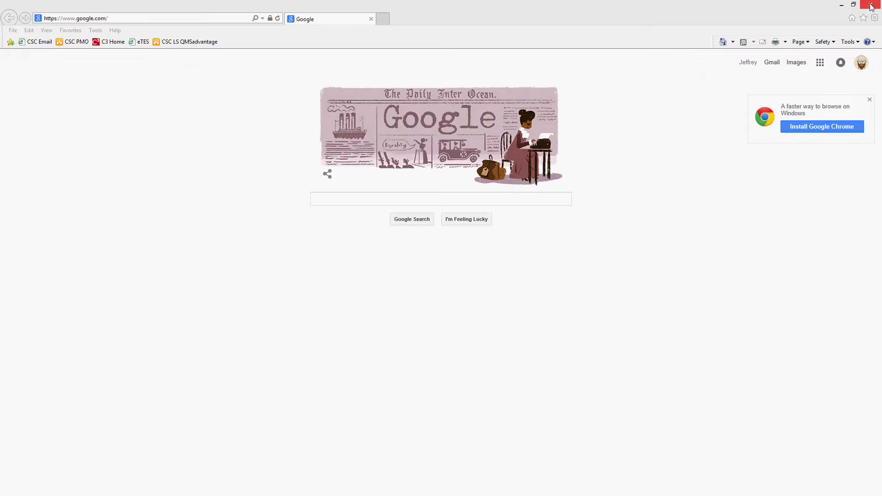
{"action": "left_click", "coordinate": [872, 6]}
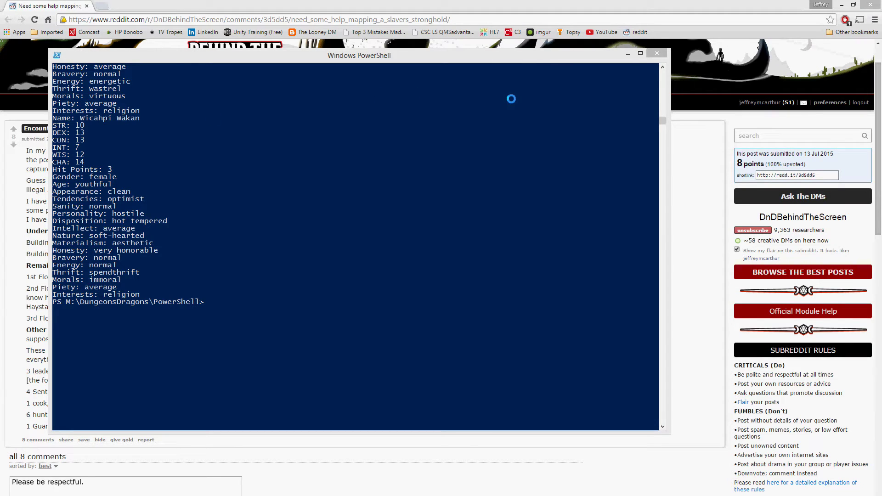
{"action": "left_click", "coordinate": [657, 53]}
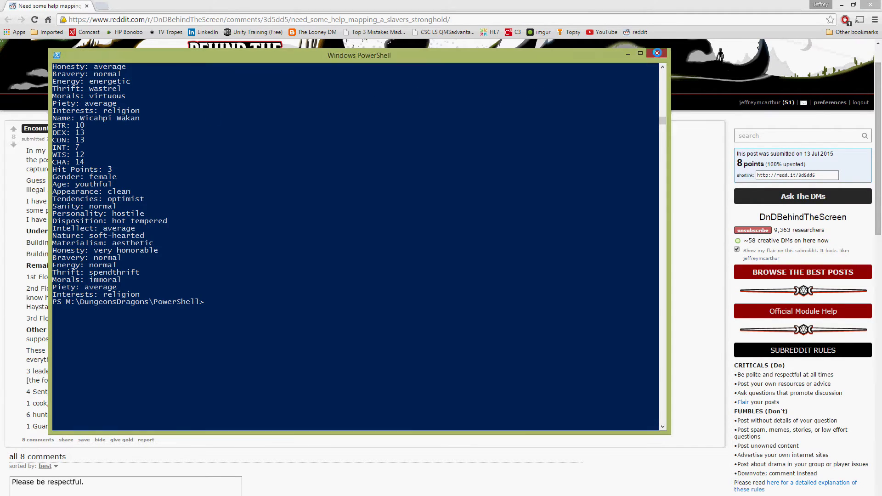
{"action": "left_click", "coordinate": [657, 53]}
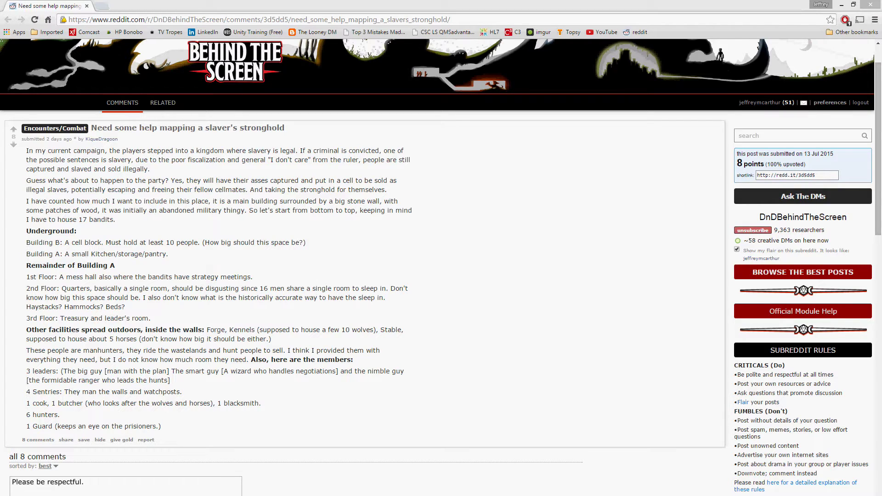
Switch to Campaign Cartographer 3 and create a Cities map from the CD3B 500'x400' Village template, discarding changes to the open map.
{"action": "key", "text": "alt+Tab"}
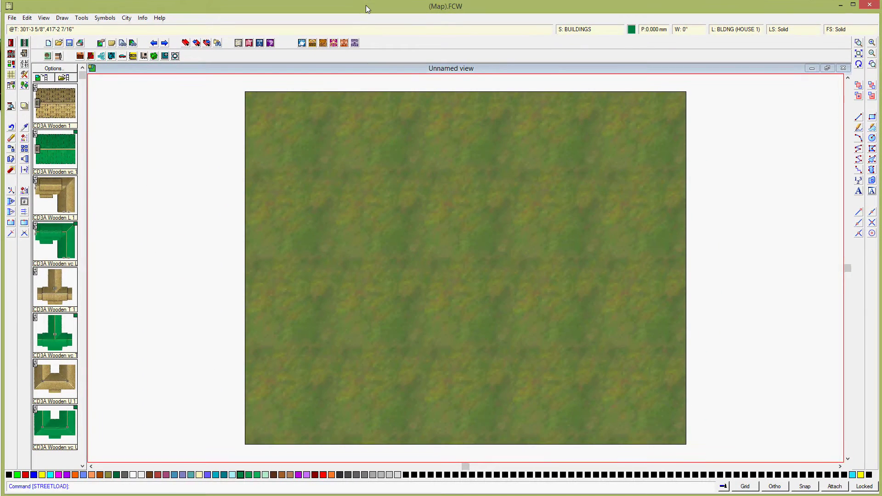
{"action": "left_click", "coordinate": [12, 19]}
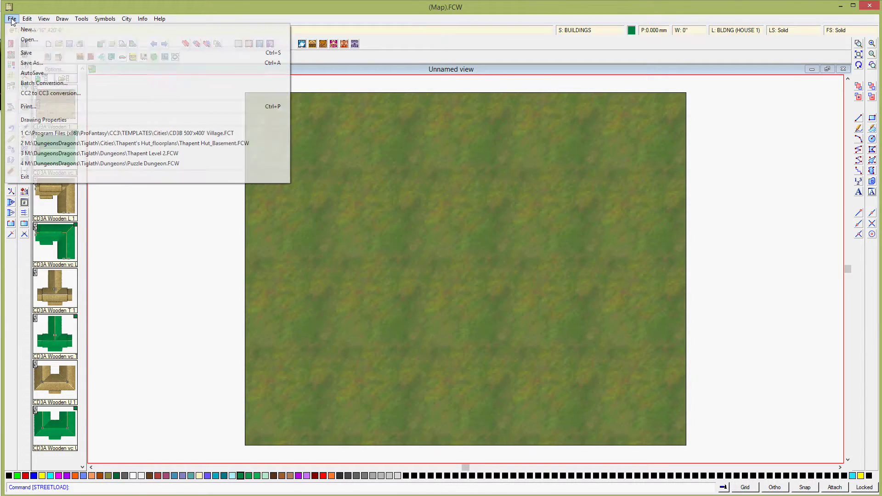
{"action": "left_click", "coordinate": [35, 32]}
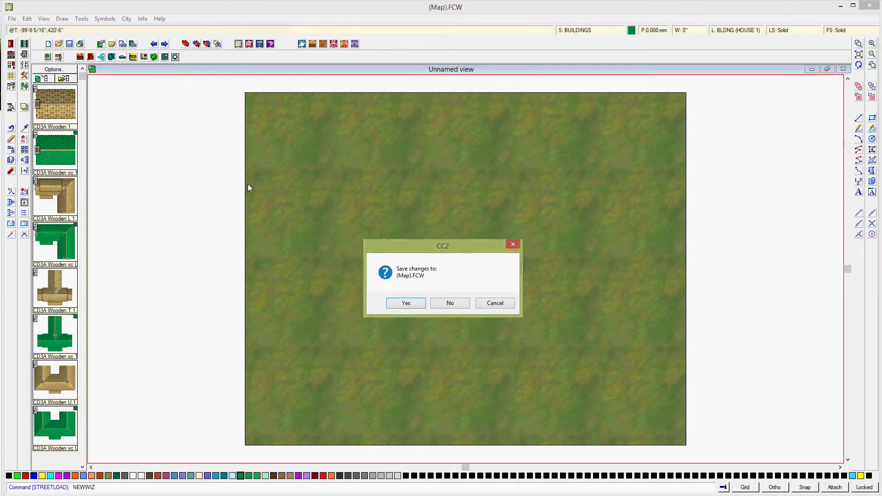
{"action": "left_click", "coordinate": [451, 304]}
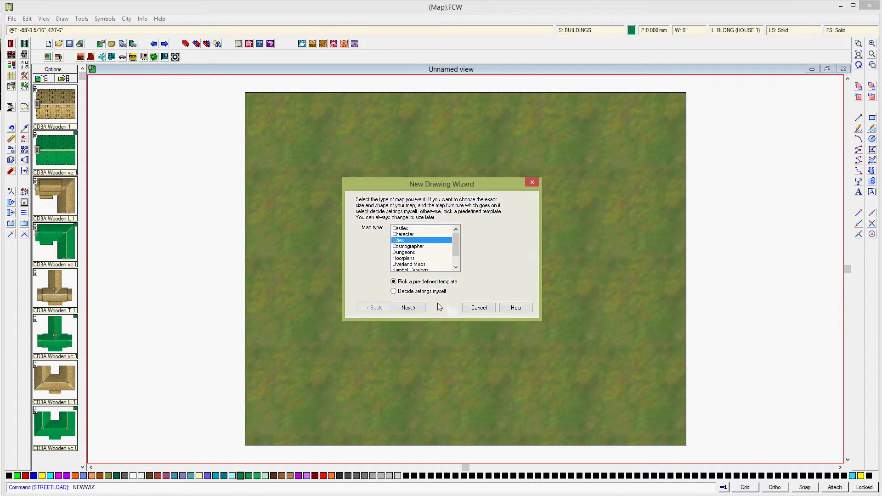
{"action": "left_click", "coordinate": [412, 311]}
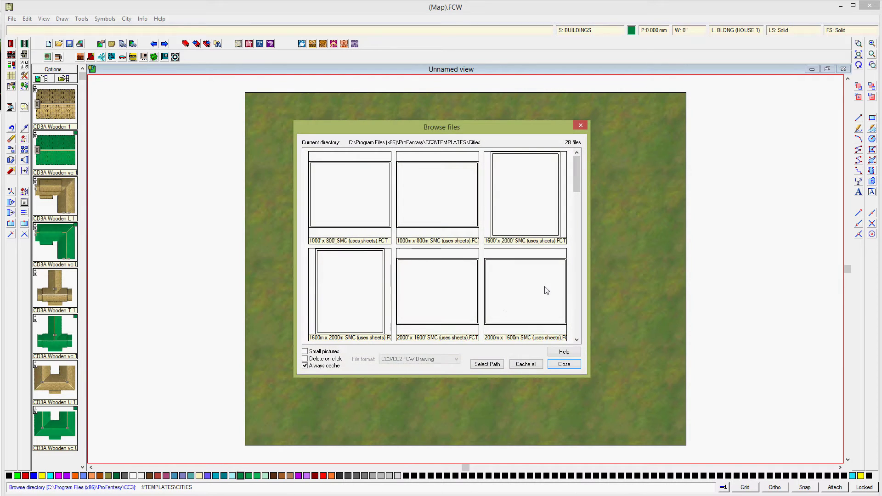
{"action": "left_click_drag", "start_coordinate": [578, 193], "coordinate": [578, 340]}
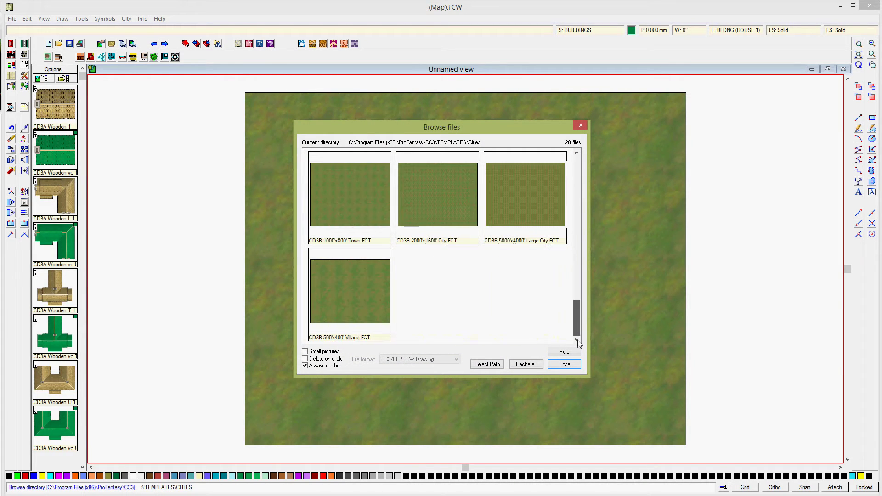
{"action": "left_click", "coordinate": [341, 307]}
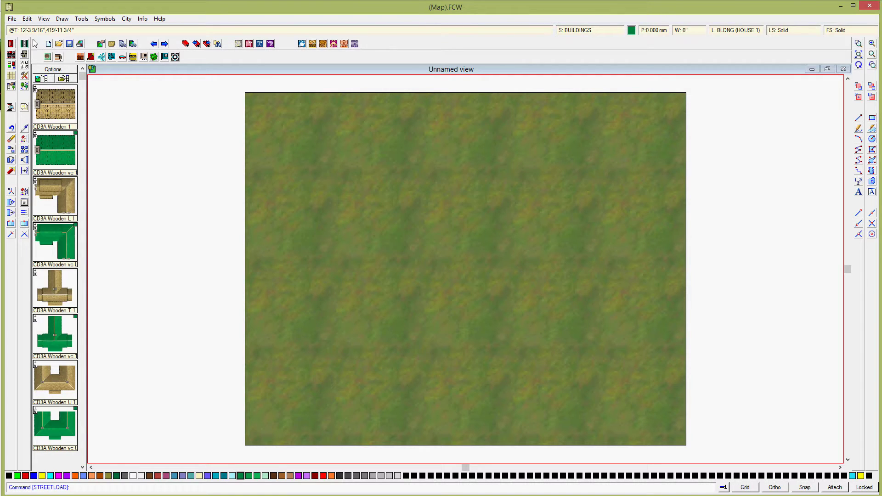
Start saving the new map and browse to M:\Videos\2015\201507\20150716\Slavers Stronghold as its location.
{"action": "left_click", "coordinate": [12, 19]}
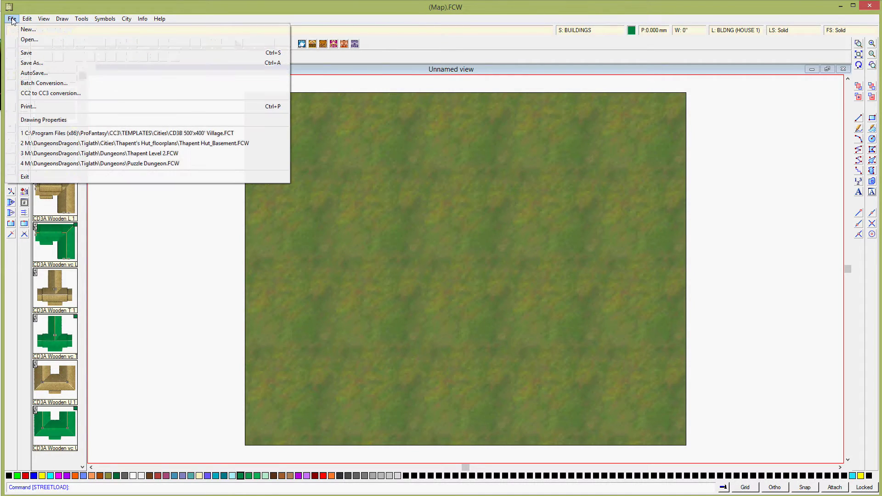
{"action": "left_click", "coordinate": [26, 53]}
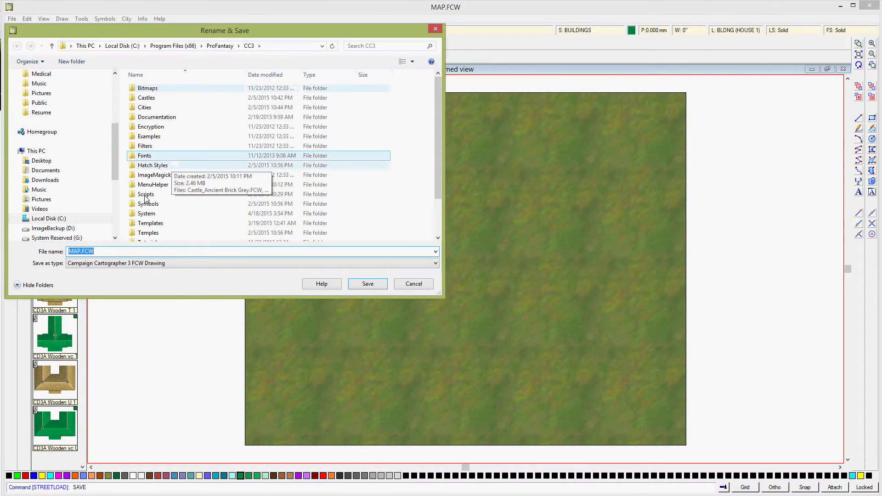
{"action": "scroll", "coordinate": [97, 155], "scroll_direction": "down", "scroll_amount": 5}
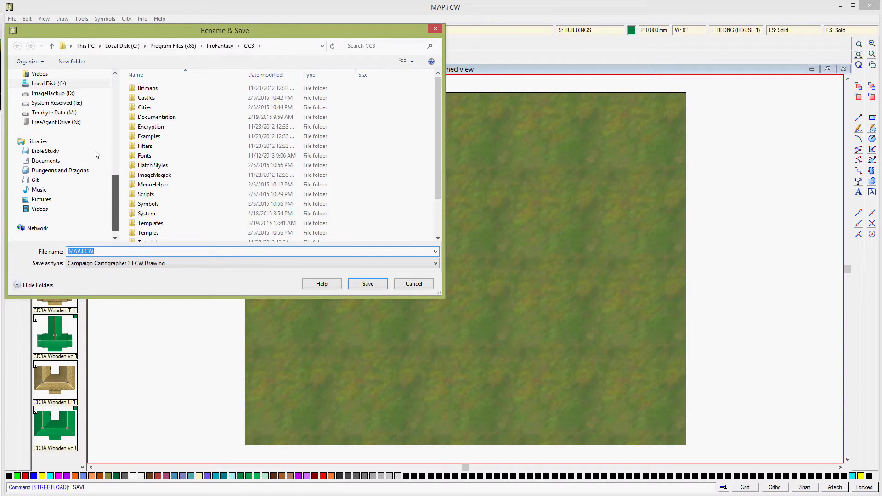
{"action": "left_click", "coordinate": [68, 113]}
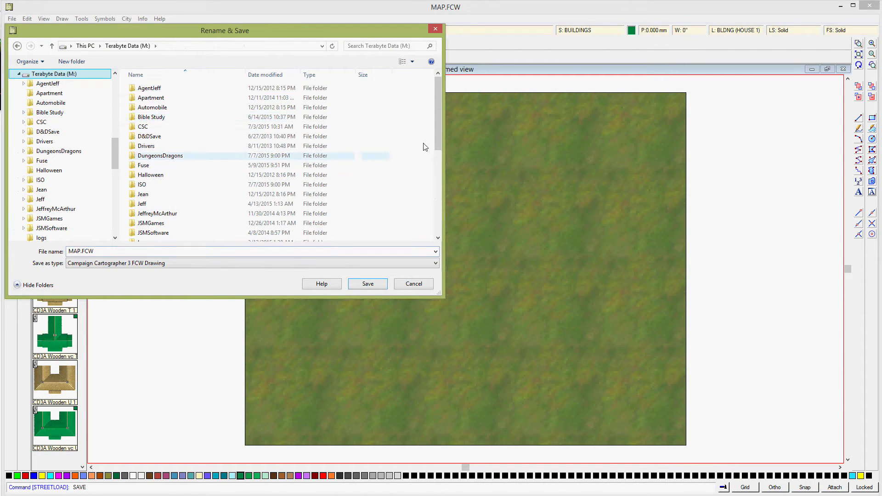
{"action": "left_click_drag", "start_coordinate": [438, 138], "coordinate": [438, 231]}
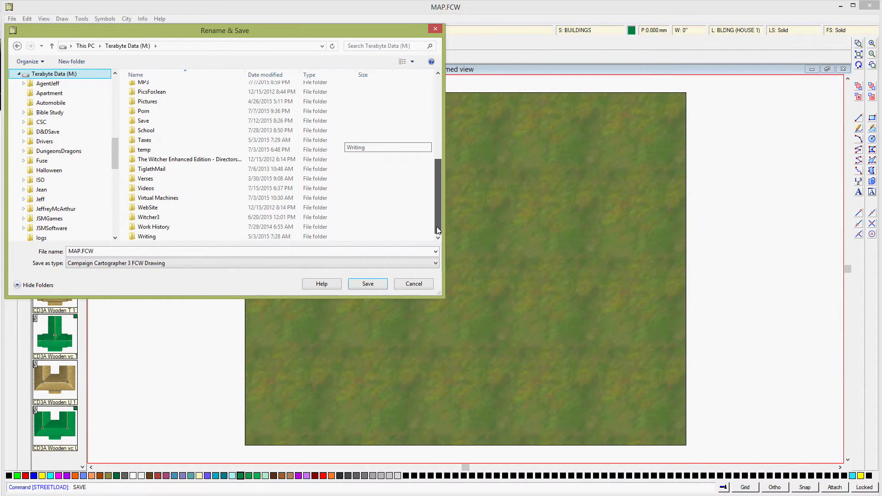
{"action": "double_click", "coordinate": [159, 188]}
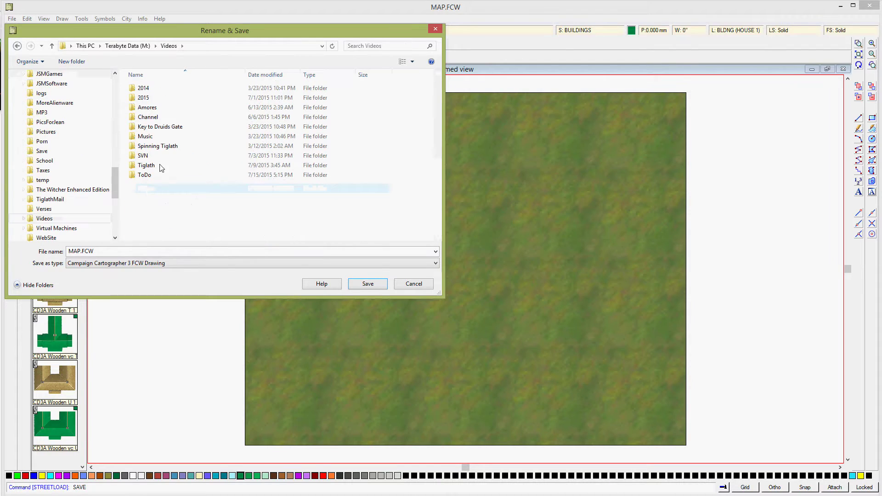
{"action": "double_click", "coordinate": [156, 97]}
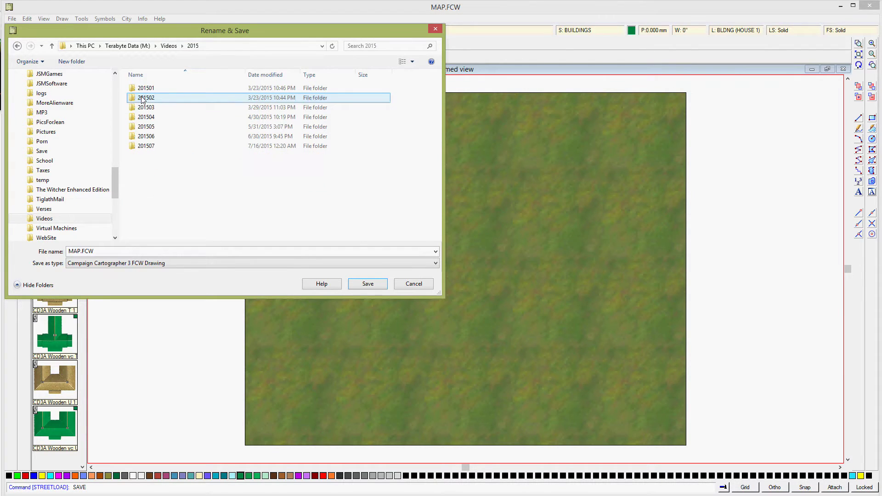
{"action": "double_click", "coordinate": [148, 146]}
{"action": "left_click", "coordinate": [160, 195]}
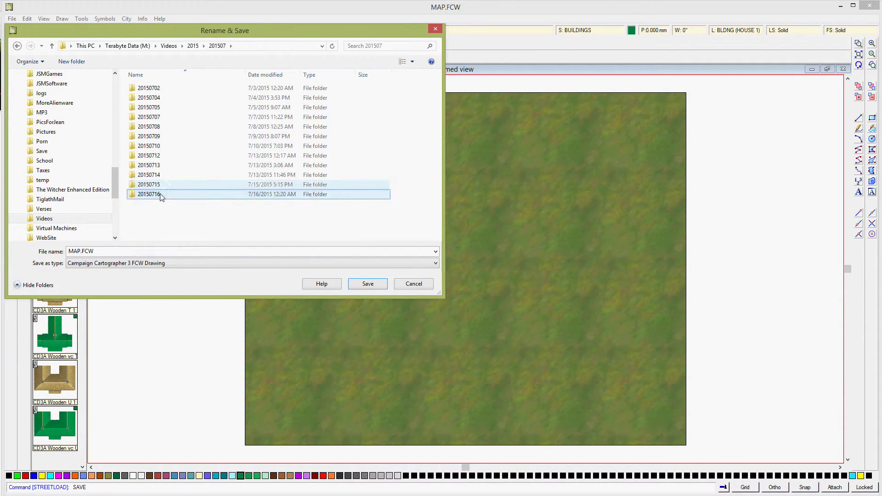
{"action": "double_click", "coordinate": [161, 195]}
{"action": "double_click", "coordinate": [161, 90]}
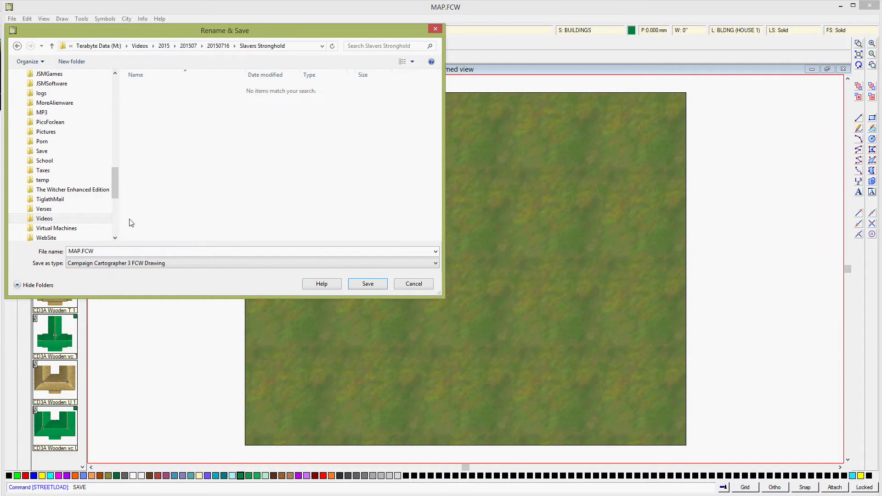
Name the map file Stronghold and save it.
{"action": "left_click", "coordinate": [128, 254]}
{"action": "type", "text": "Strongho"}
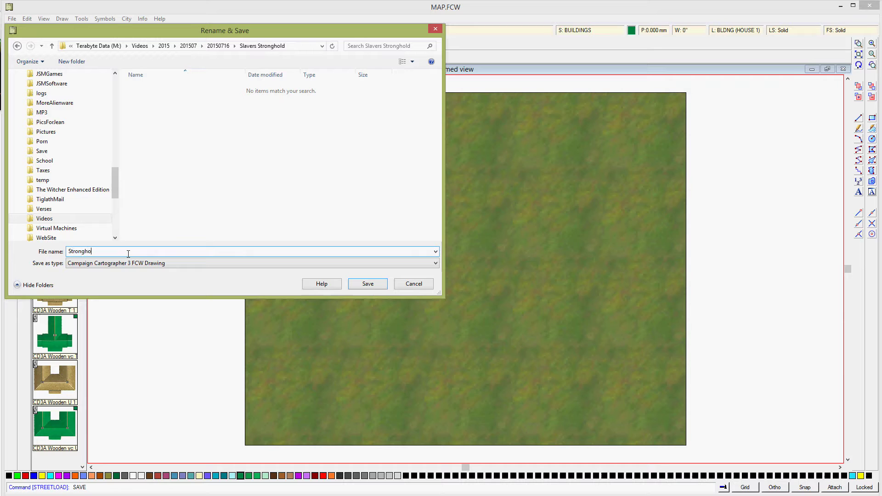
{"action": "type", "text": "ld"}
{"action": "key", "text": "Return"}
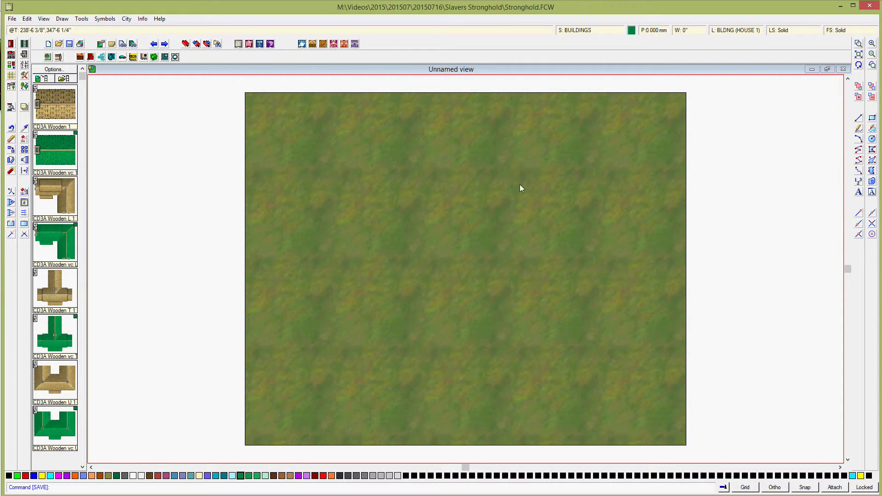
Create a 2d Rectangular square grid named 5' Grid, 5 Snap with 5' spacing and 5 snap divisions, and apply it with snap enabled.
{"action": "left_click", "coordinate": [750, 490]}
{"action": "right_click", "coordinate": [745, 490]}
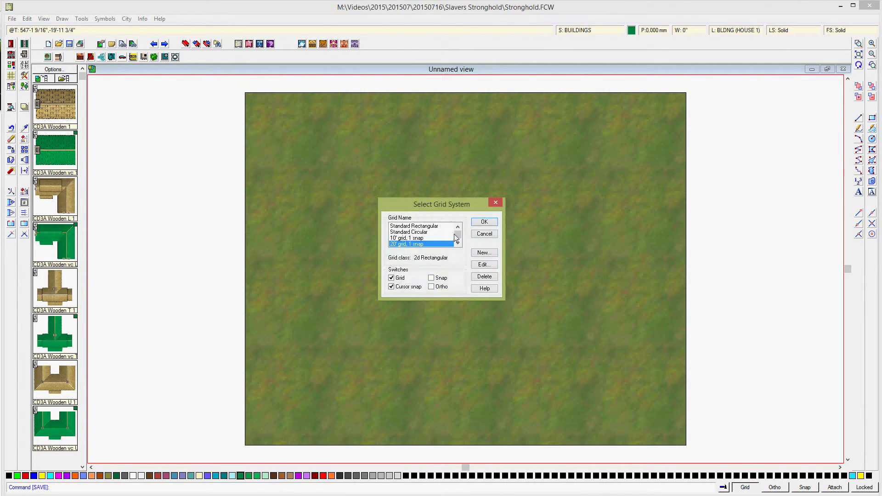
{"action": "mouse_move", "coordinate": [458, 235]}
{"action": "left_mouse_down"}
{"action": "mouse_move", "coordinate": [459, 247]}
{"action": "mouse_move", "coordinate": [459, 235]}
{"action": "left_mouse_up"}
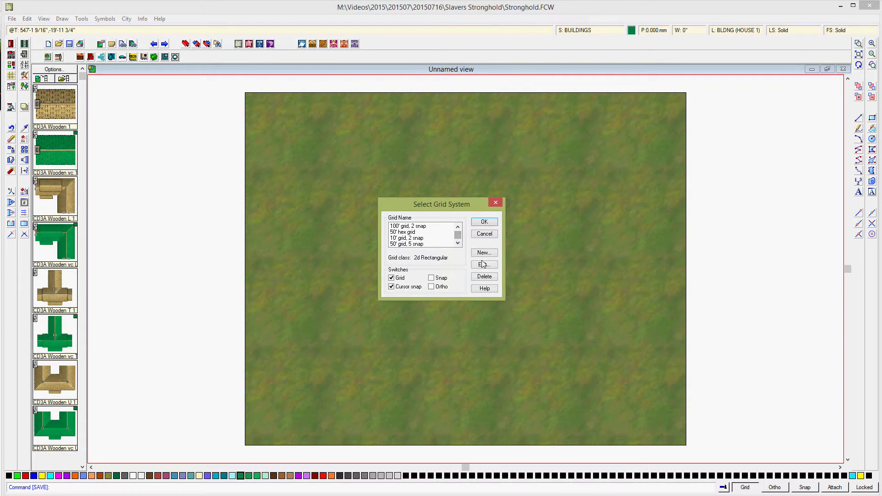
{"action": "left_click", "coordinate": [482, 254]}
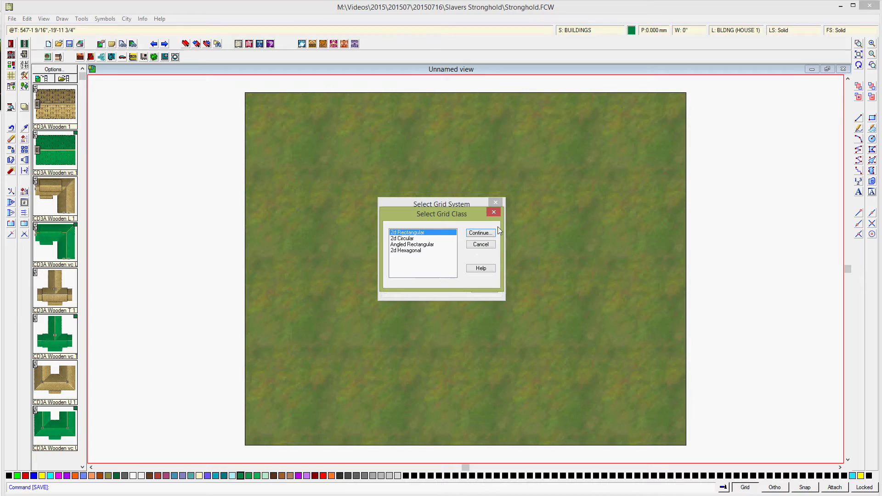
{"action": "left_click", "coordinate": [480, 233]}
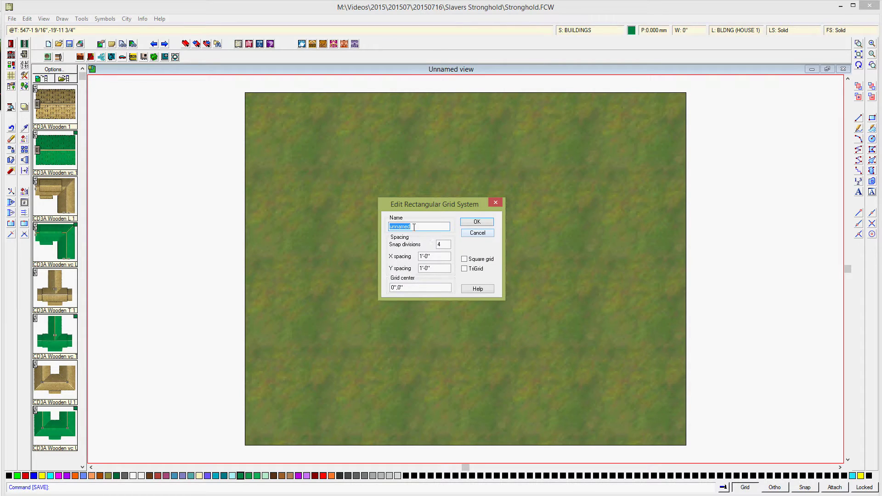
{"action": "type", "text": "5"}
{"action": "left_click", "coordinate": [464, 259]}
{"action": "left_click", "coordinate": [421, 256]}
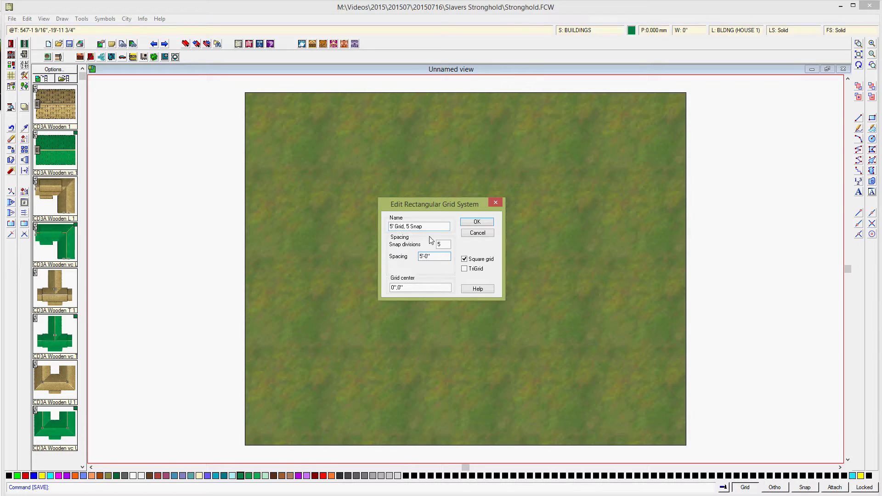
{"action": "left_click", "coordinate": [481, 223]}
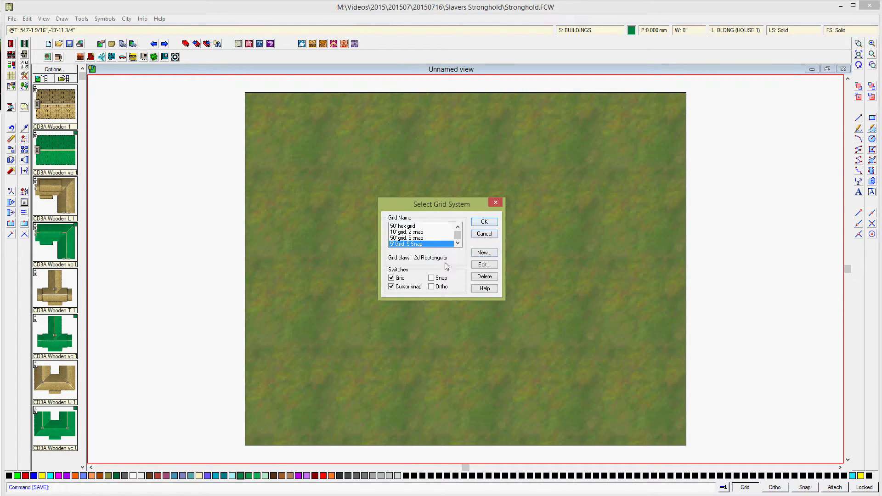
{"action": "left_click", "coordinate": [431, 278]}
{"action": "left_click", "coordinate": [492, 222]}
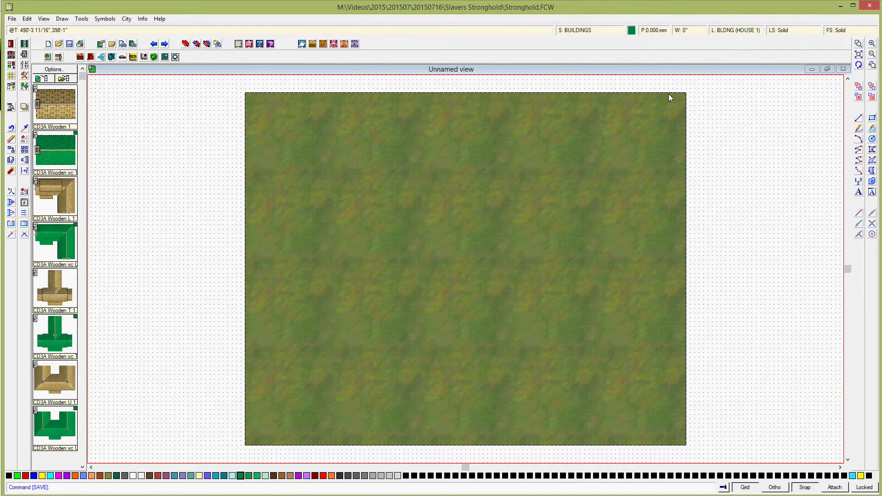
Hide the BACKGROUND, BACKGROUND (MAP) and BACKGROUND (OTHER) layers.
{"action": "left_click", "coordinate": [735, 32]}
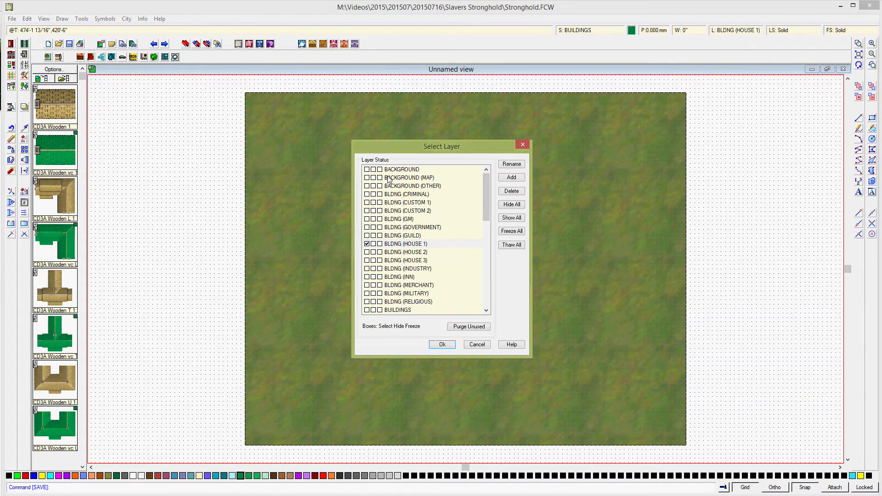
{"action": "left_click", "coordinate": [373, 170]}
{"action": "left_click", "coordinate": [374, 178]}
{"action": "left_click", "coordinate": [373, 185]}
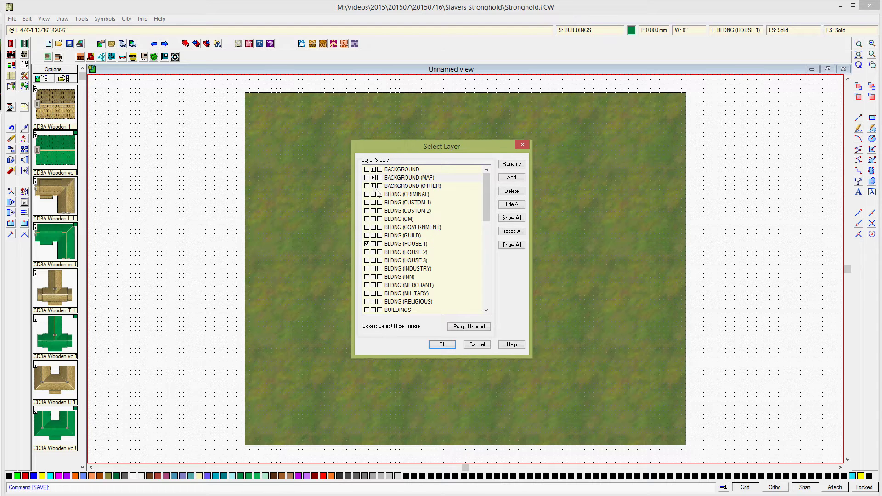
{"action": "left_click", "coordinate": [442, 346]}
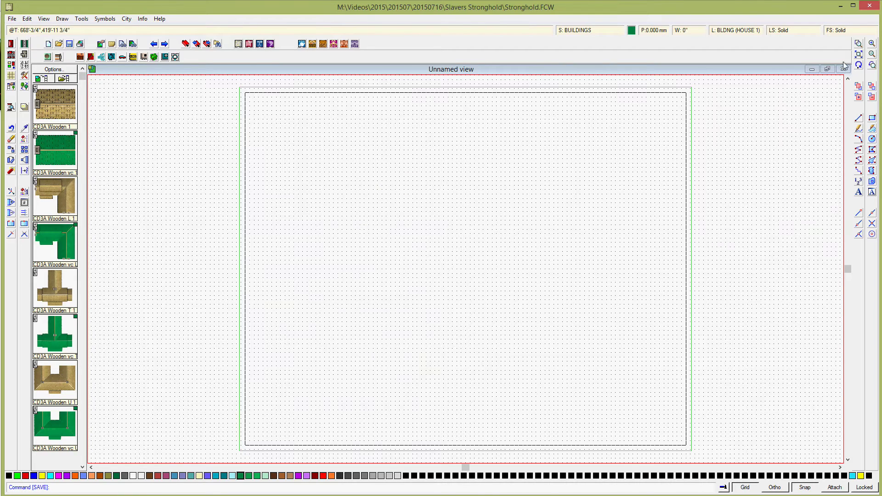
{"action": "left_click", "coordinate": [859, 44]}
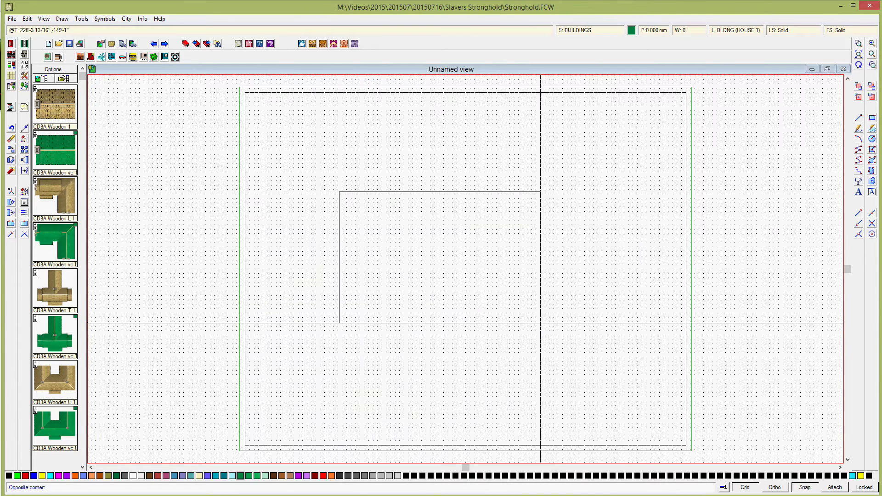
{"action": "left_click", "coordinate": [542, 321]}
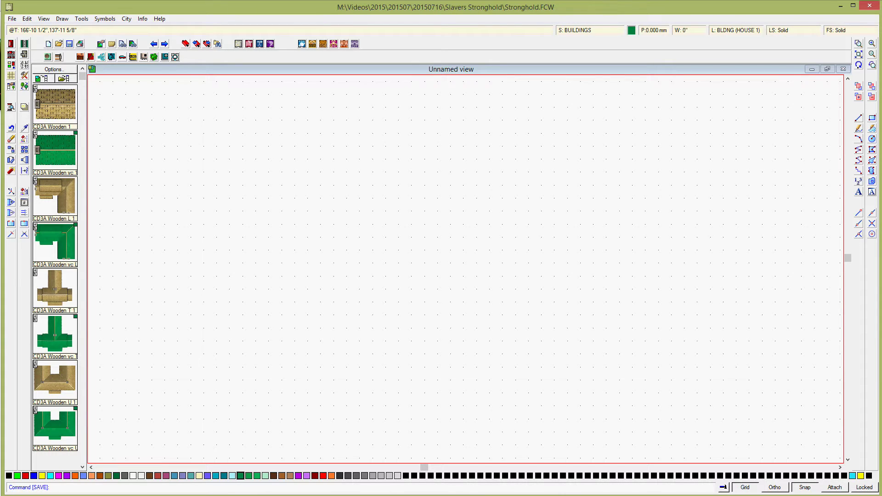
Switch to the Reddit stronghold thread in the browser and highlight the suggested size of the quarters in the building-sizes comment.
{"action": "key", "text": "alt+Tab"}
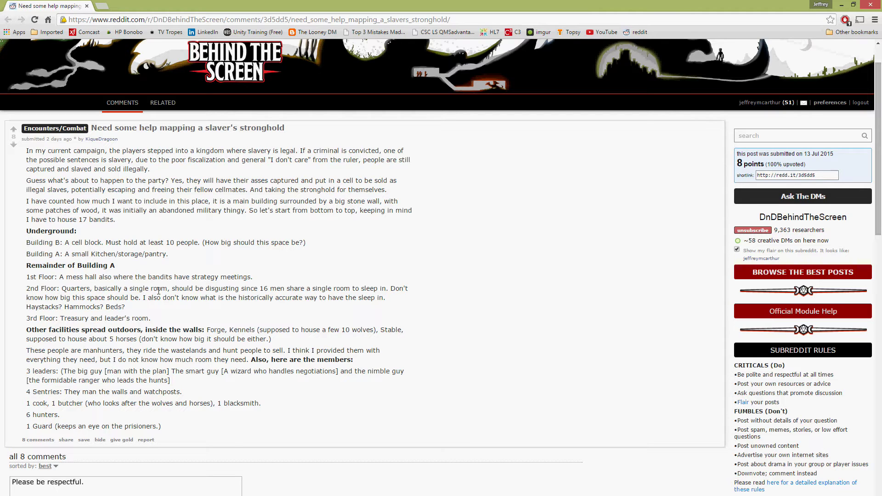
{"action": "scroll", "coordinate": [198, 312], "scroll_direction": "down", "scroll_amount": 4}
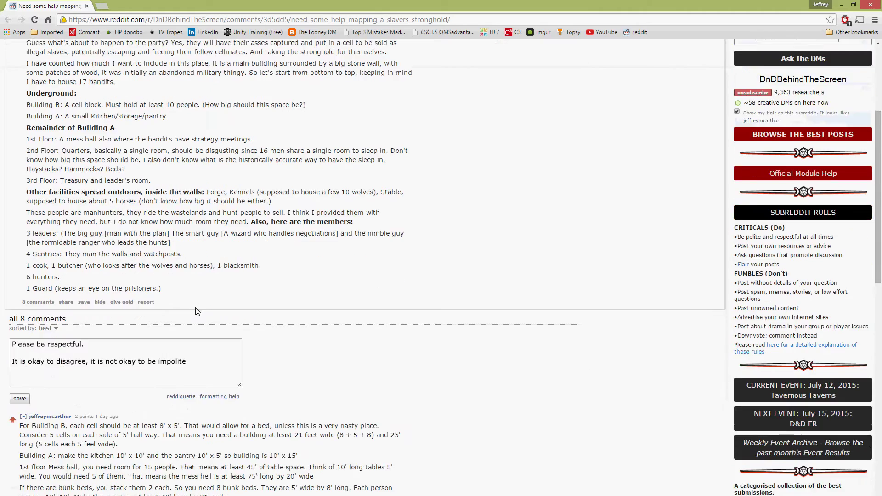
{"action": "scroll", "coordinate": [196, 313], "scroll_direction": "down", "scroll_amount": 4}
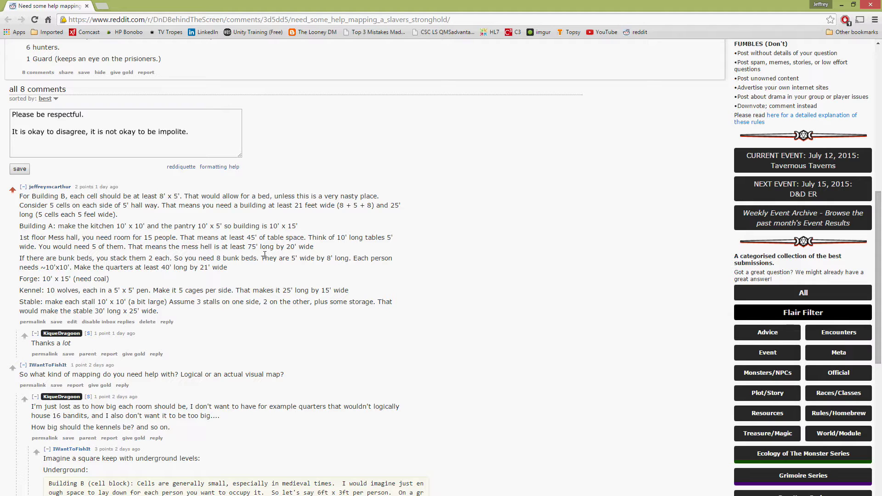
{"action": "scroll", "coordinate": [277, 246], "scroll_direction": "up", "scroll_amount": 1}
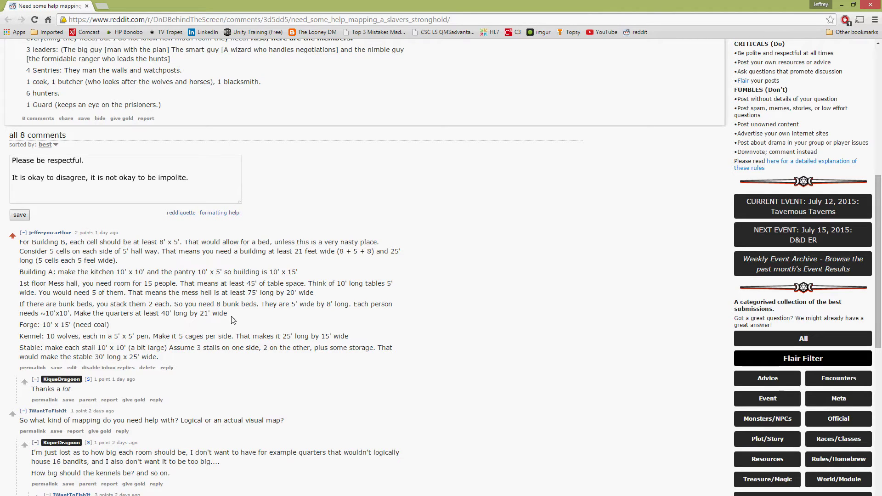
{"action": "left_click_drag", "start_coordinate": [161, 315], "coordinate": [228, 314]}
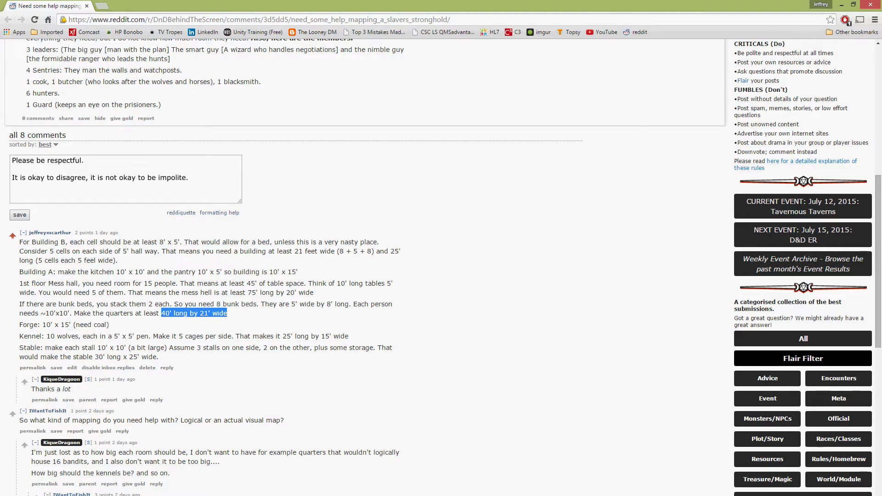
Switch back to Campaign Cartographer 3 and draw a rectangular CD3 A Wooden (no frills) building, 50' long by 25' wide.
{"action": "key", "text": "alt+Tab"}
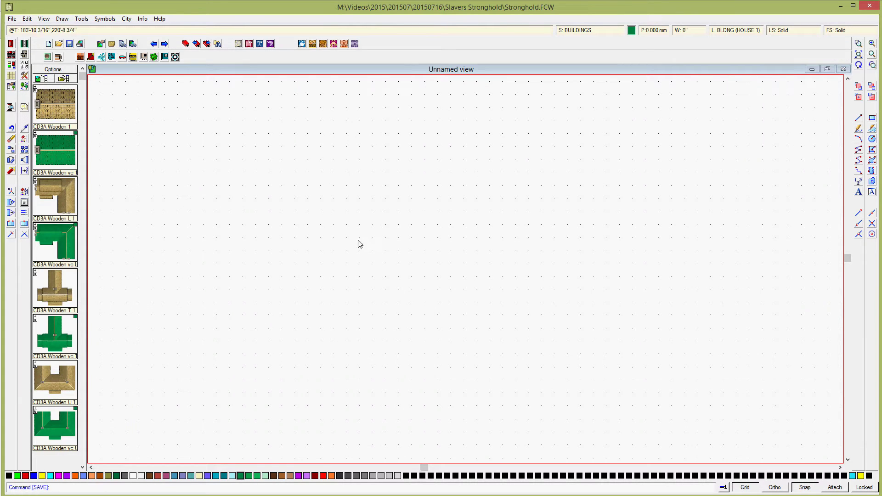
{"action": "left_click", "coordinate": [10, 44]}
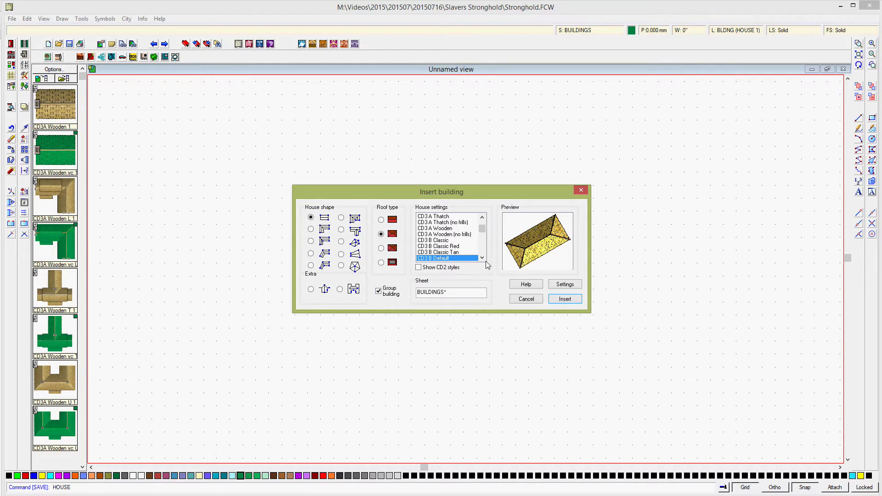
{"action": "left_click", "coordinate": [441, 217]}
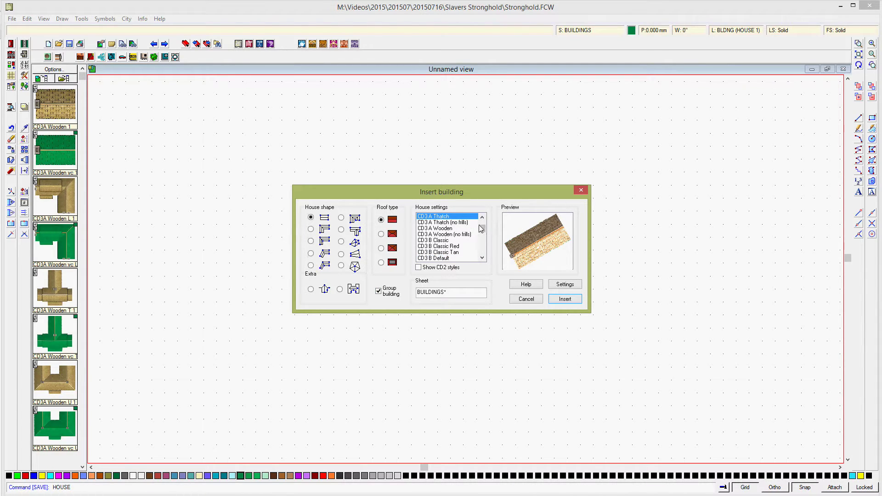
{"action": "left_click", "coordinate": [440, 235]}
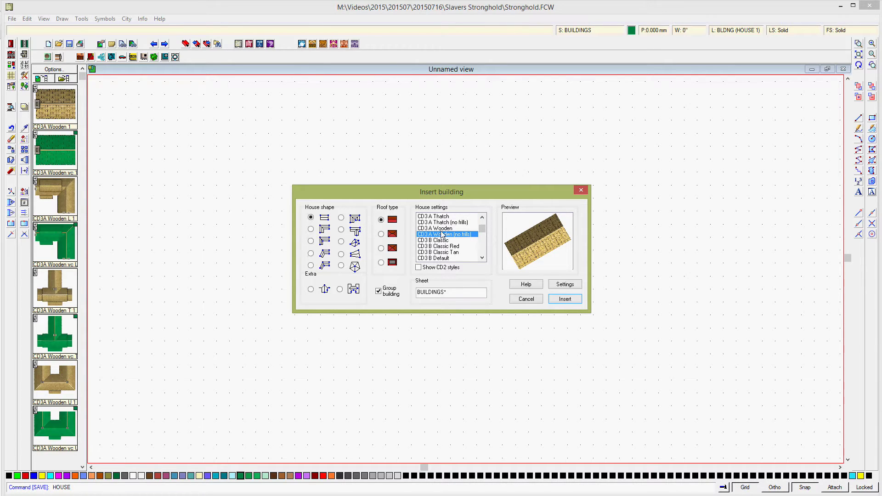
{"action": "left_click", "coordinate": [562, 299]}
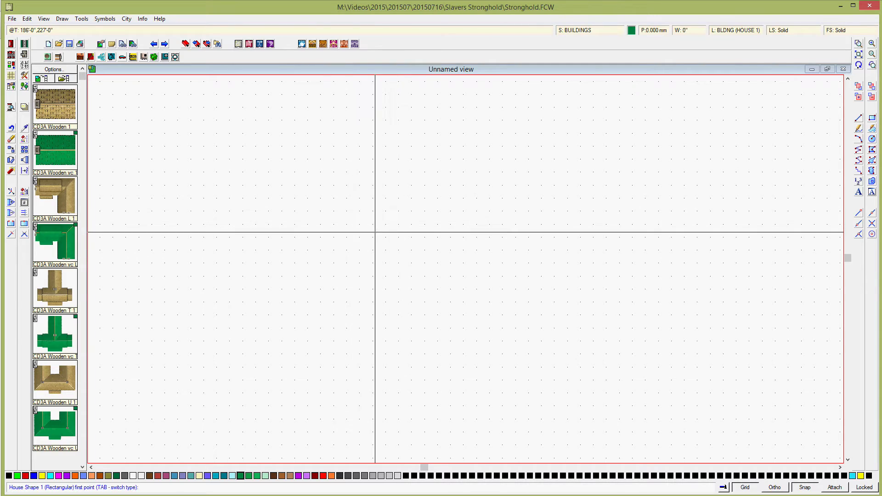
{"action": "left_click", "coordinate": [295, 172]}
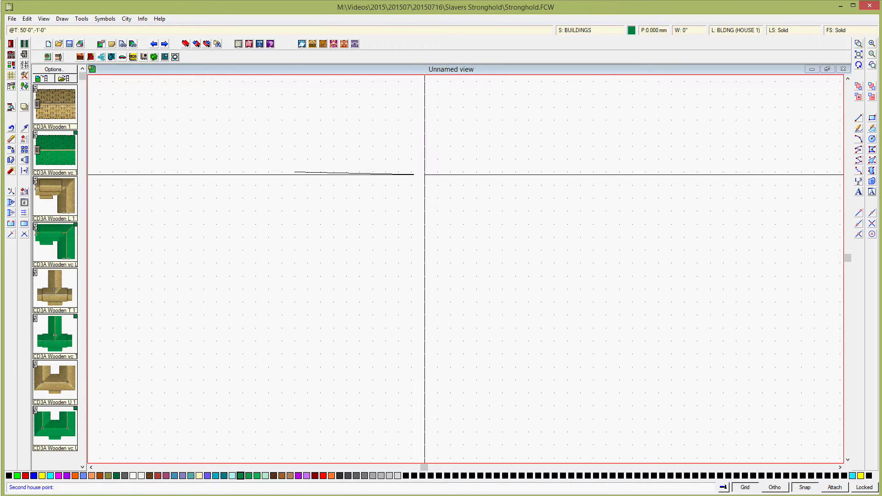
{"action": "left_click", "coordinate": [425, 172]}
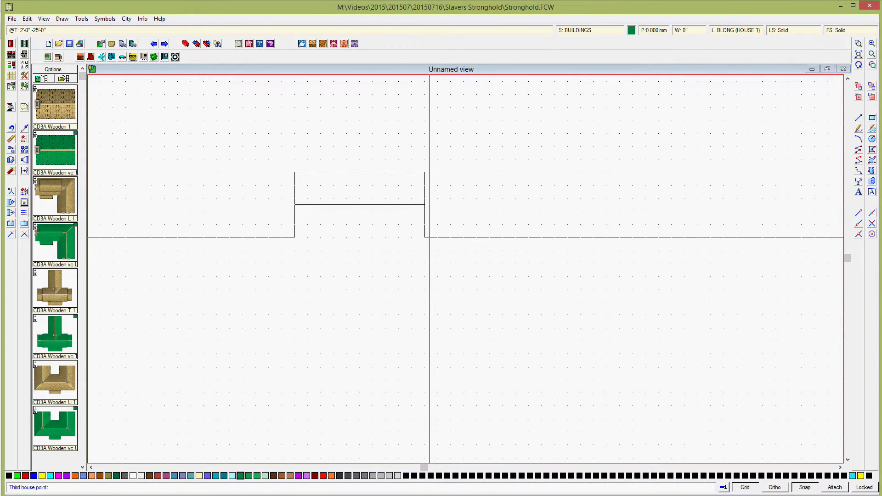
{"action": "left_click", "coordinate": [430, 238]}
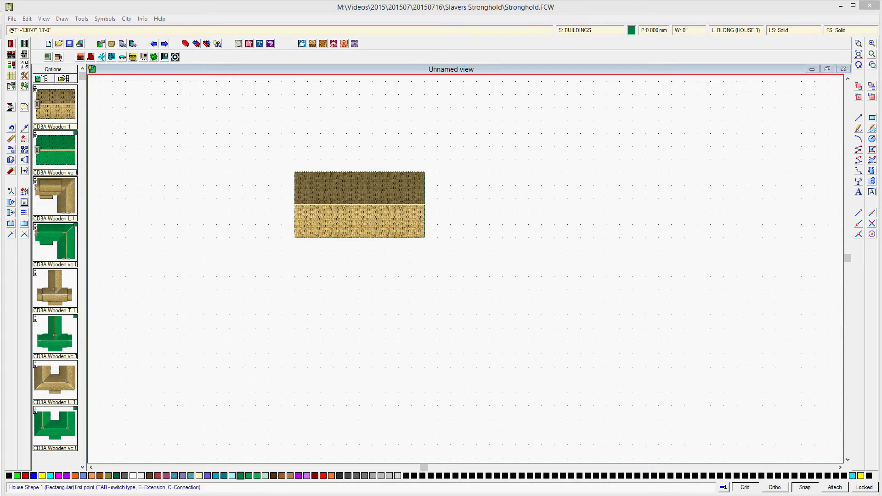
Switch to the Reddit thread and review the required floors and outdoor facilities and the suggested building sizes.
{"action": "mouse_move", "coordinate": [179, 495]}
{"action": "left_click", "coordinate": [129, 478]}
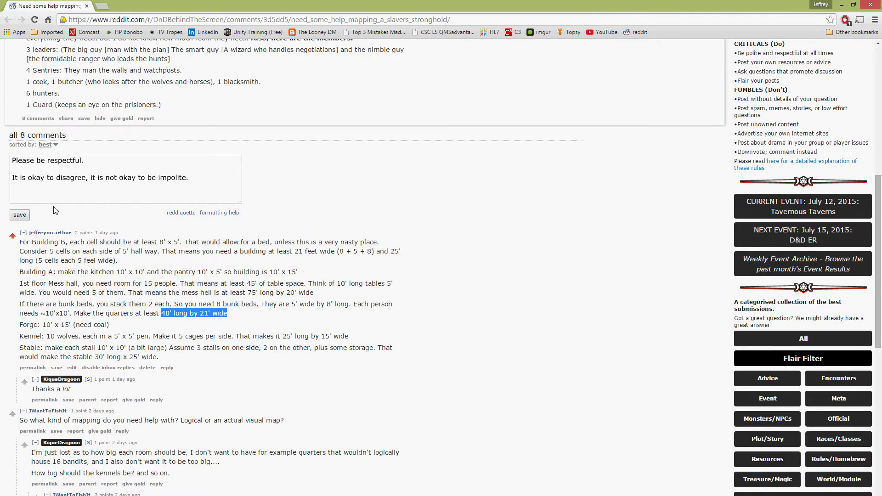
{"action": "scroll", "coordinate": [147, 221], "scroll_direction": "up", "scroll_amount": 3}
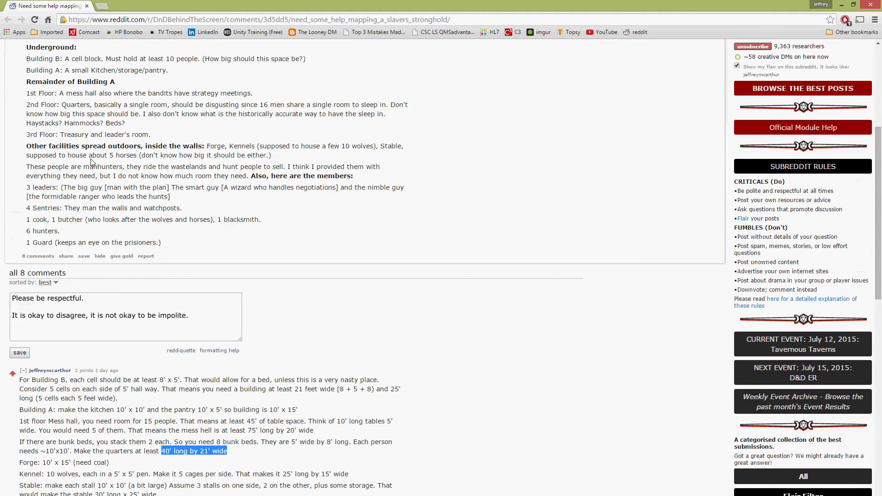
{"action": "scroll", "coordinate": [89, 157], "scroll_direction": "up", "scroll_amount": 1}
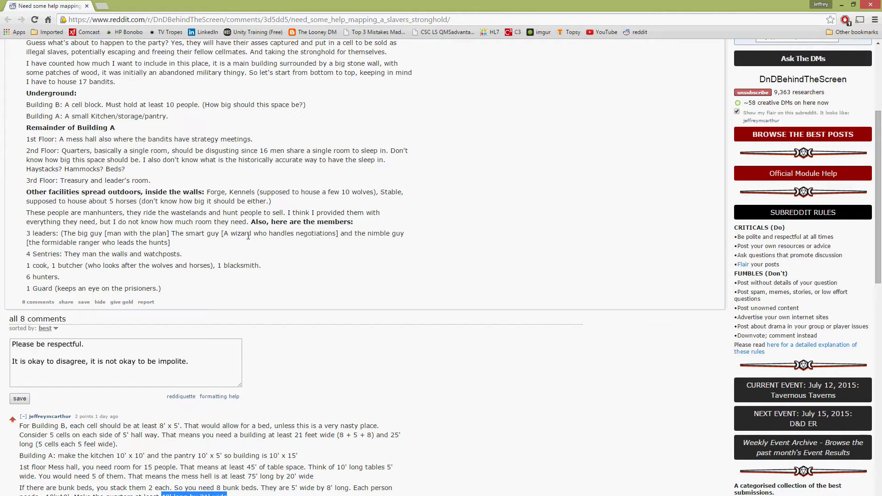
{"action": "scroll", "coordinate": [160, 311], "scroll_direction": "down", "scroll_amount": 4}
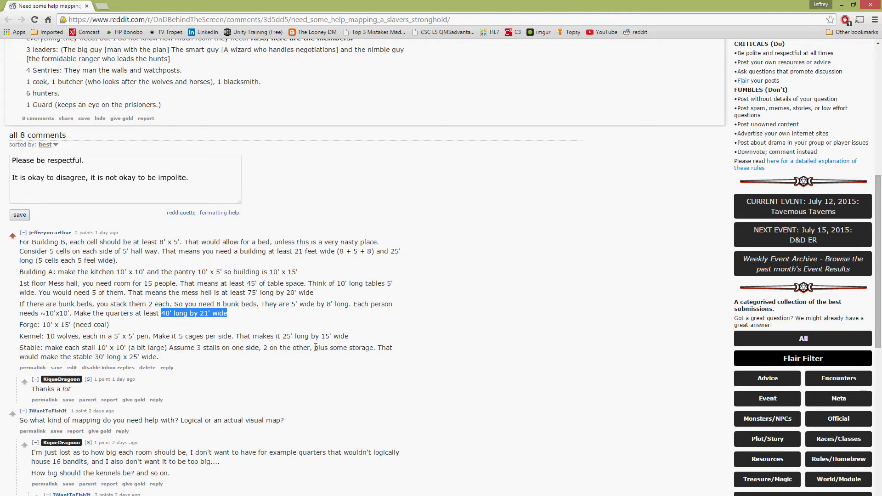
Switch back to Campaign Cartographer 3 and draw a rectangular CD3 A Wooden (no frills) building, 25' long by 10' wide, northeast of the 50' building.
{"action": "key", "text": "alt+Tab"}
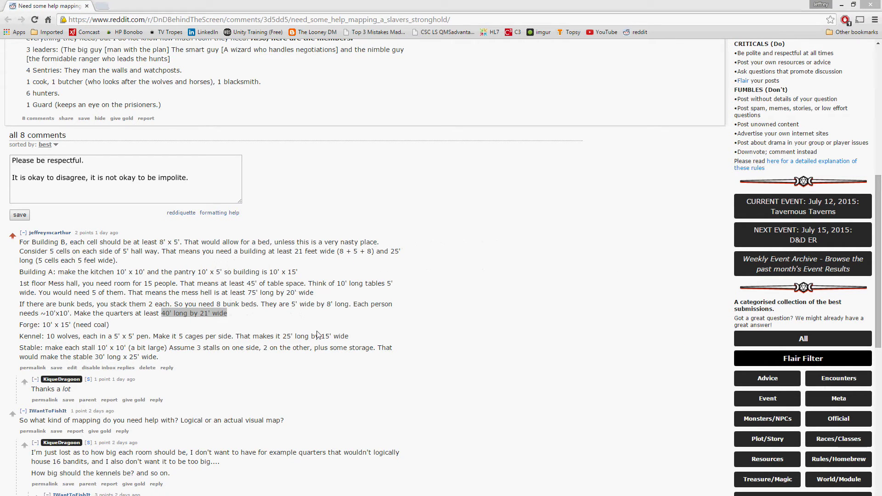
{"action": "key", "text": "alt+Tab"}
{"action": "key", "text": "alt+Tab"}
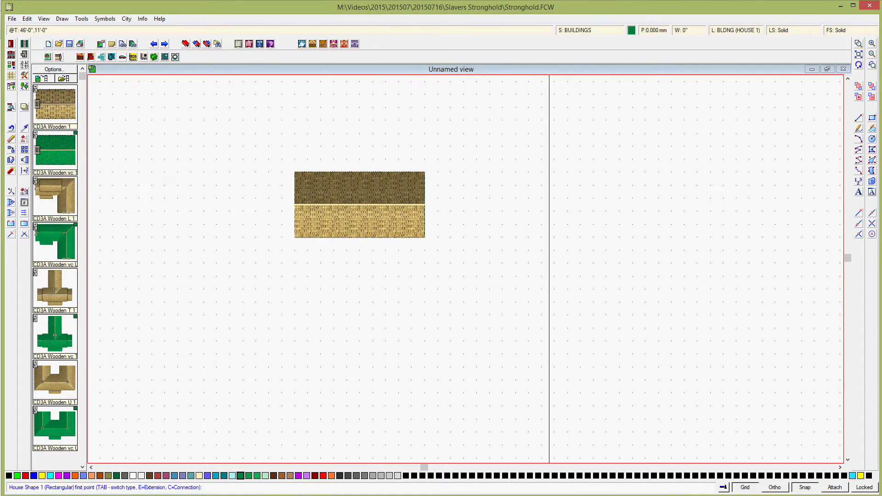
{"action": "left_click", "coordinate": [11, 43]}
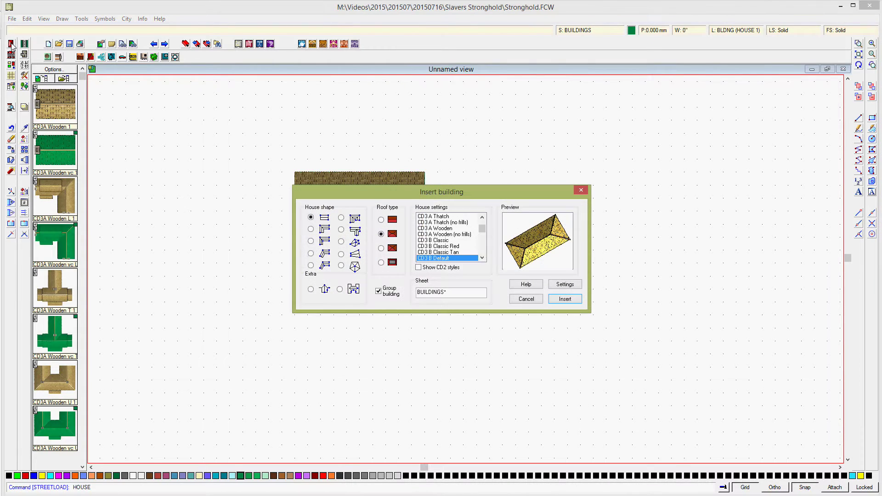
{"action": "left_click", "coordinate": [451, 235]}
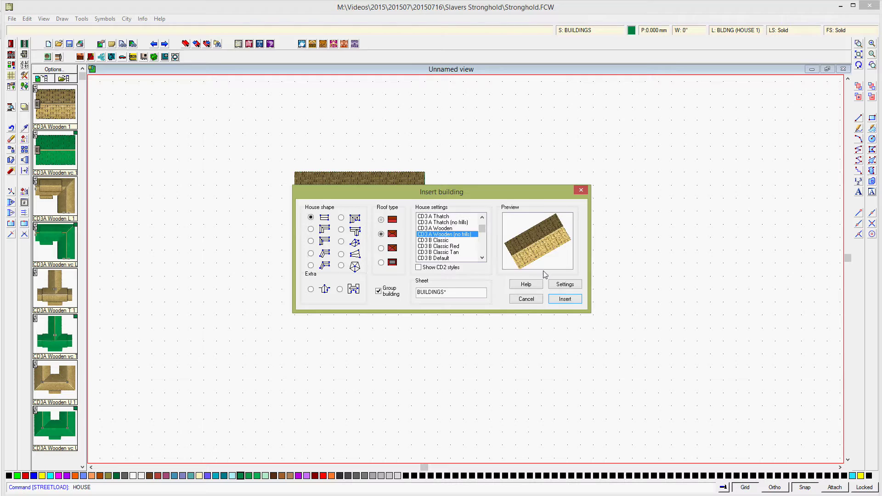
{"action": "left_click", "coordinate": [573, 303]}
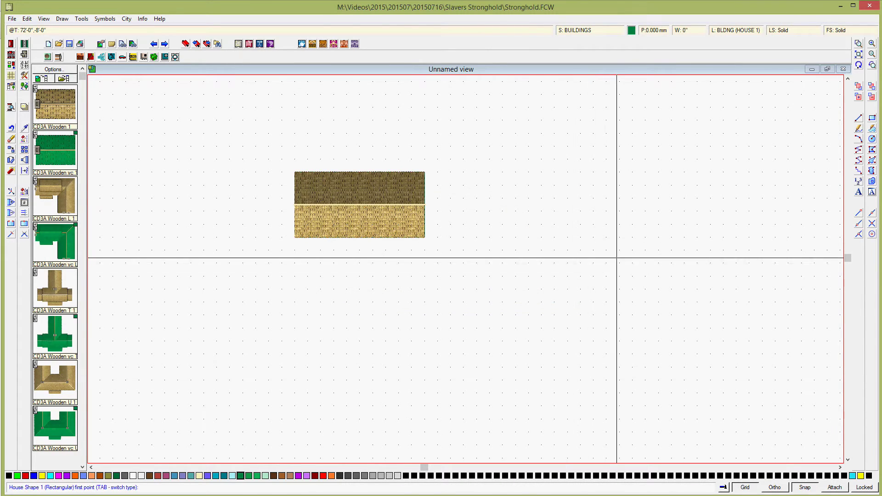
{"action": "left_click", "coordinate": [632, 107]}
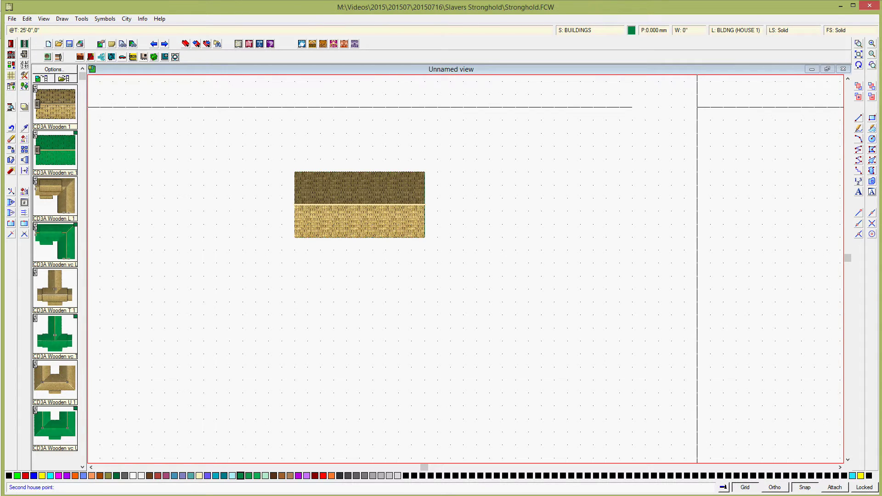
{"action": "left_click", "coordinate": [697, 107]}
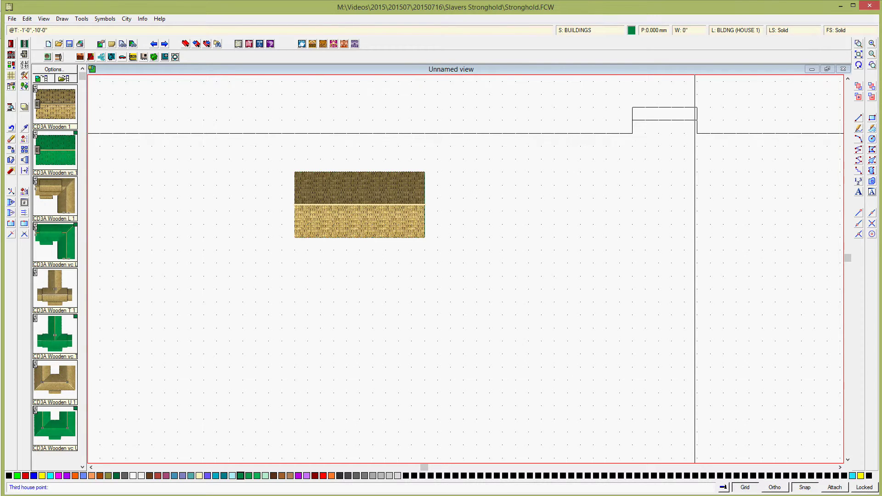
{"action": "left_click", "coordinate": [695, 134]}
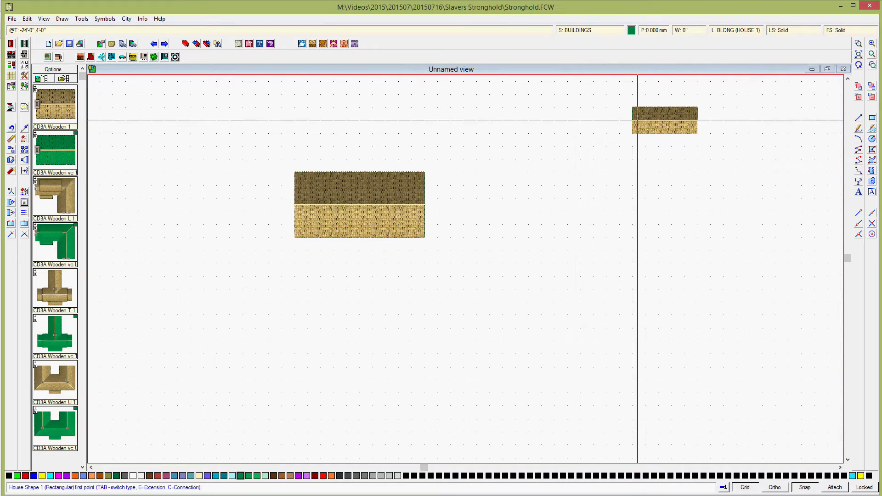
Switch to the Reddit thread and check the suggested size of the stable.
{"action": "key", "text": "alt+Tab"}
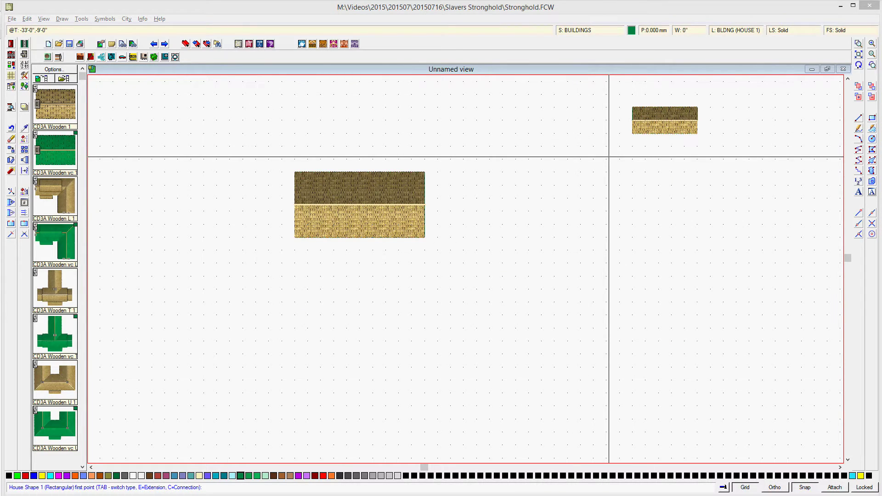
{"action": "key", "text": "alt+Tab"}
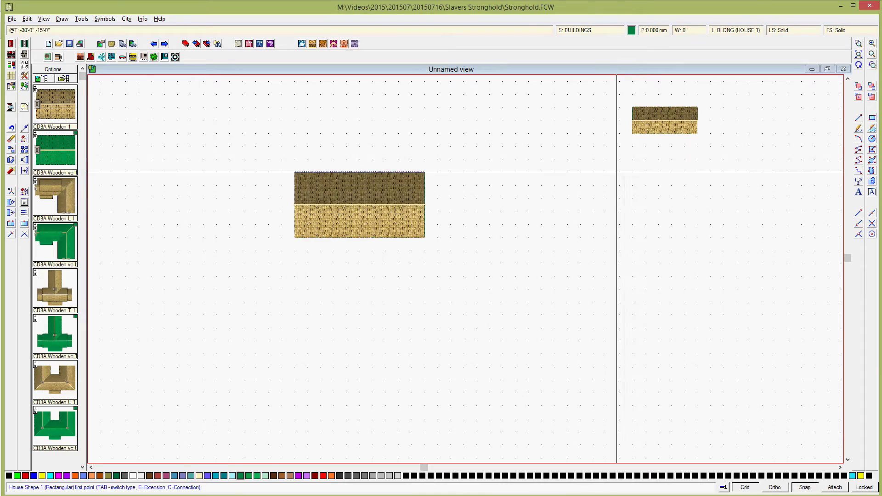
{"action": "key", "text": "alt+Tab"}
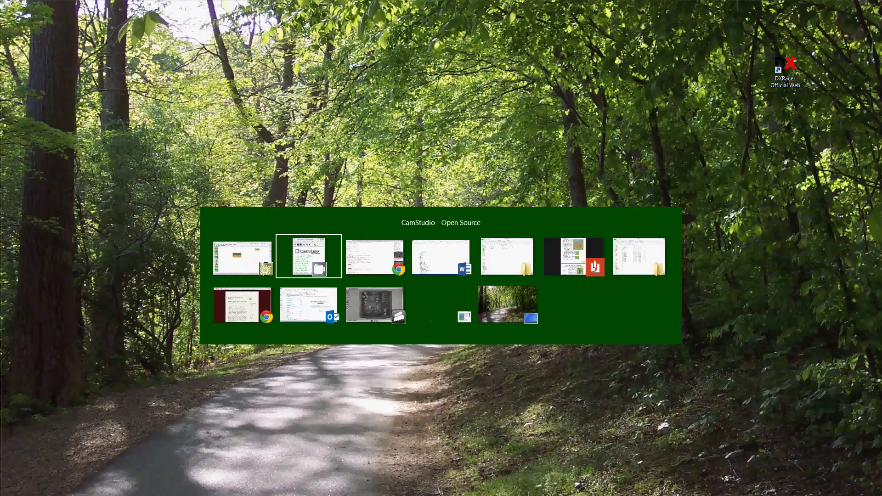
{"action": "key", "text": "alt+Tab"}
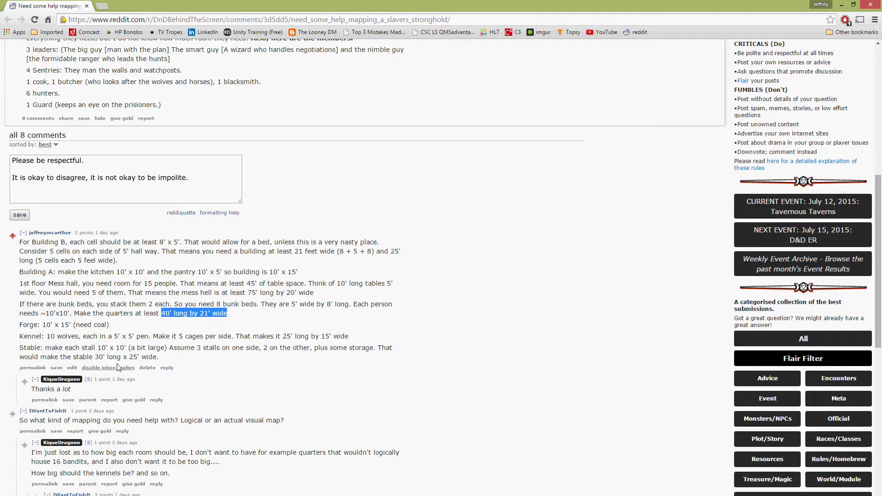
Switch back to Campaign Cartographer 3 and draw a 30' long by 25' wide building directly south of the 25' by 10' one.
{"action": "key", "text": "alt+Tab"}
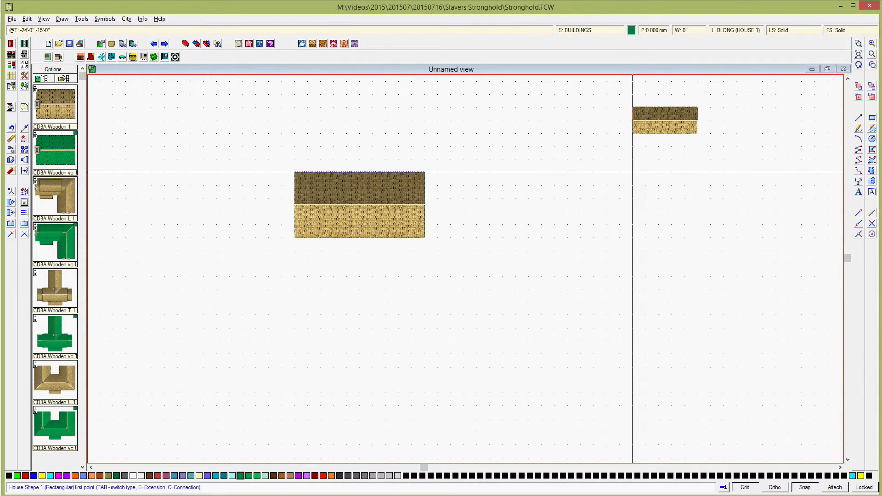
{"action": "left_click", "coordinate": [632, 172]}
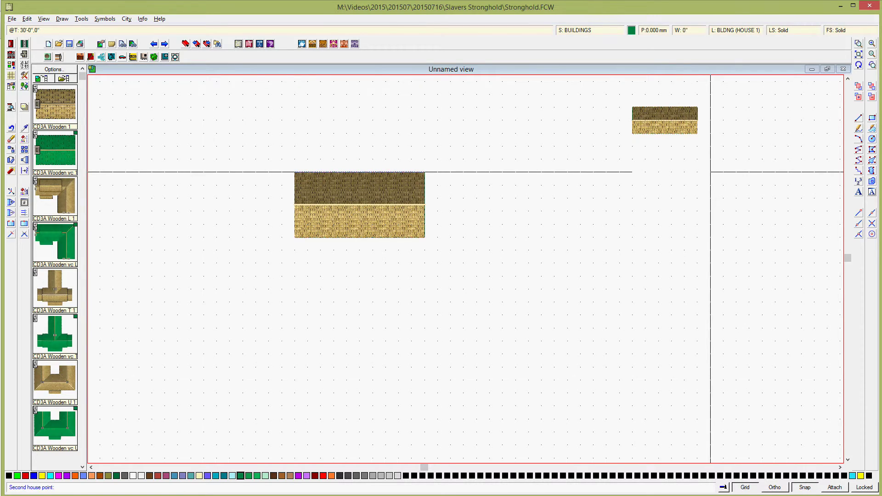
{"action": "left_click", "coordinate": [711, 172]}
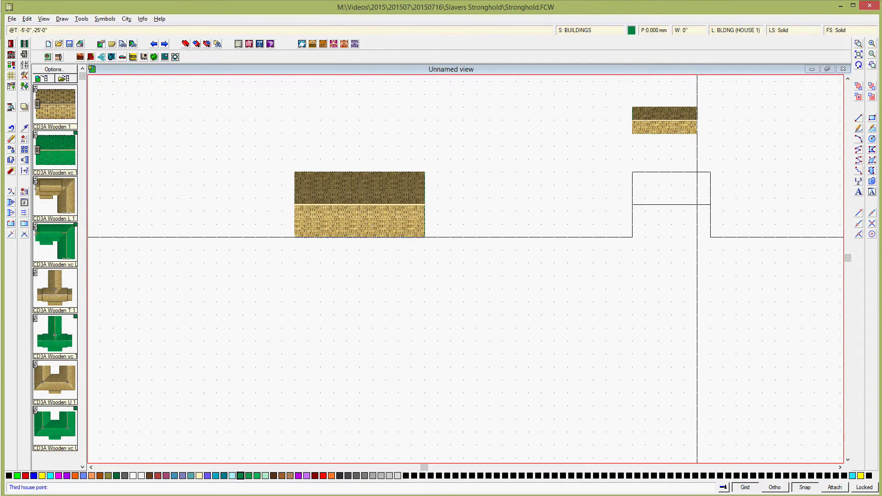
{"action": "left_click", "coordinate": [697, 238]}
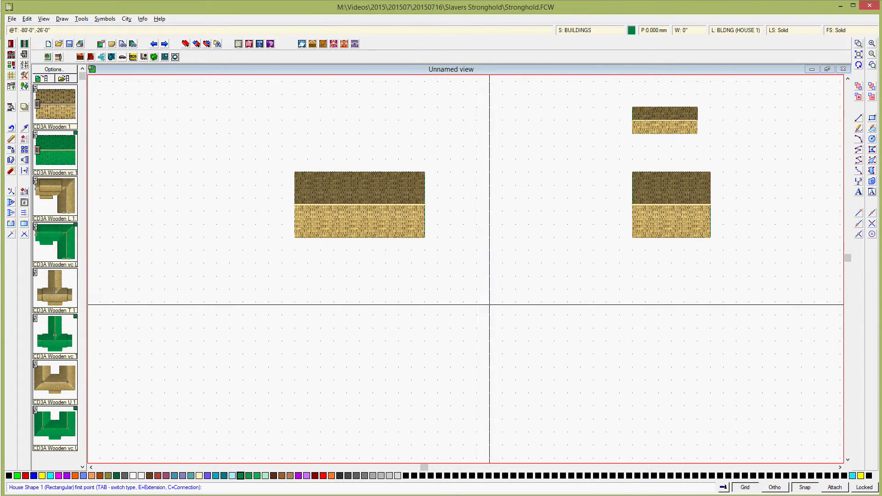
Check the forge size in the Reddit thread, and draw a 15' by 15' building in the southern part of the Campaign Cartographer 3 map.
{"action": "key", "text": "alt+Tab"}
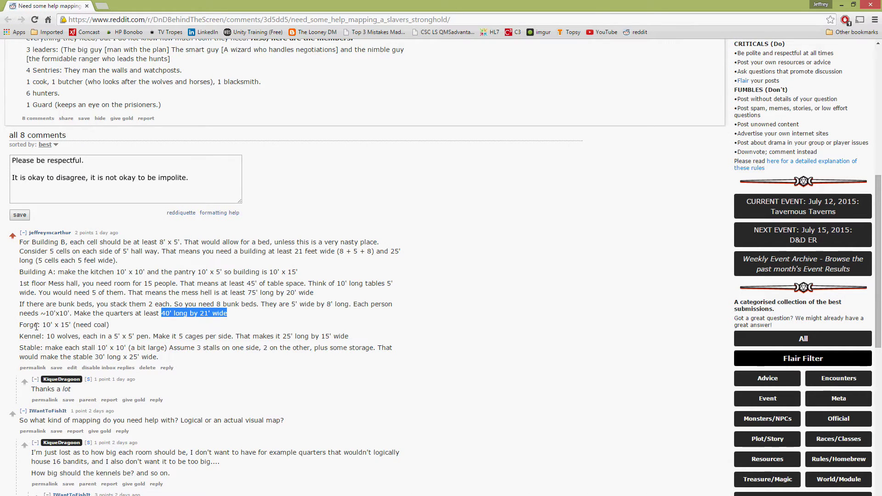
{"action": "key", "text": "alt+Tab"}
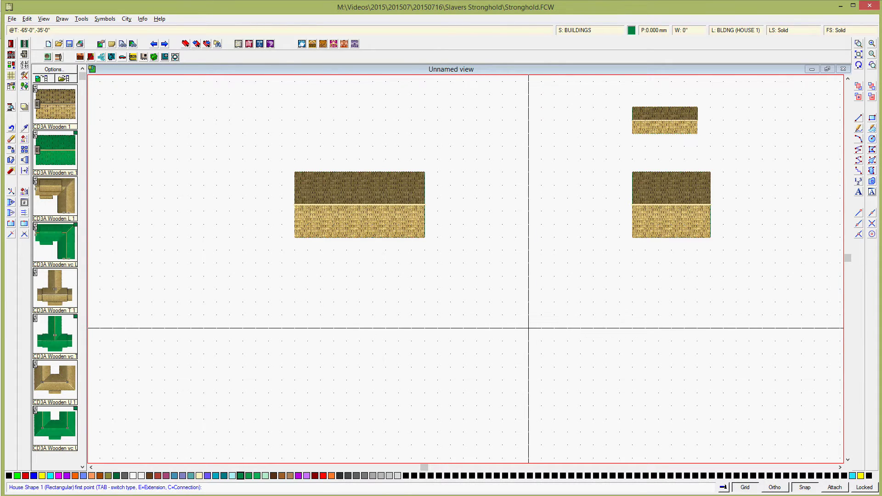
{"action": "left_click", "coordinate": [529, 328]}
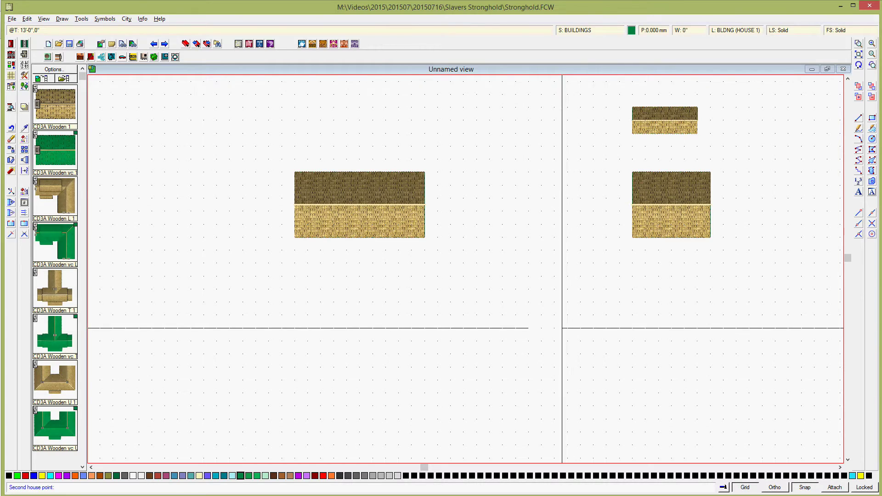
{"action": "left_click", "coordinate": [568, 328]}
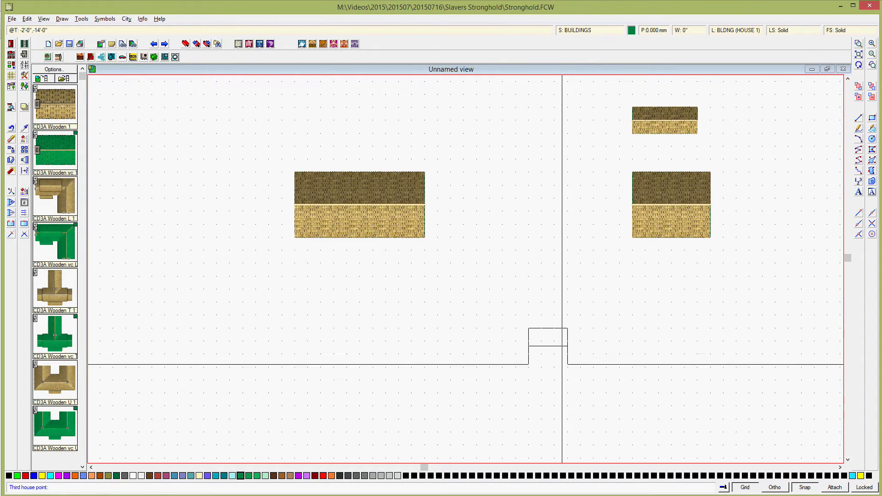
{"action": "left_click", "coordinate": [562, 367]}
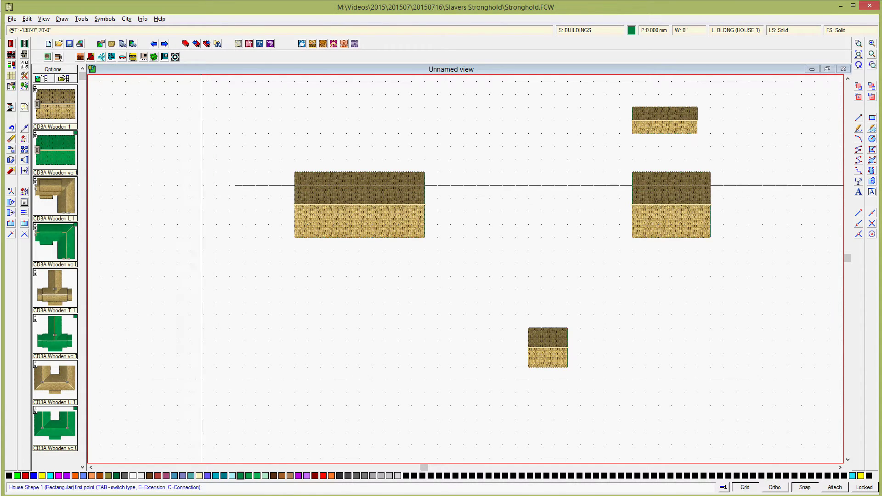
Draw a small 5' by 5' building just west of the 50' long building.
{"action": "left_click", "coordinate": [204, 185]}
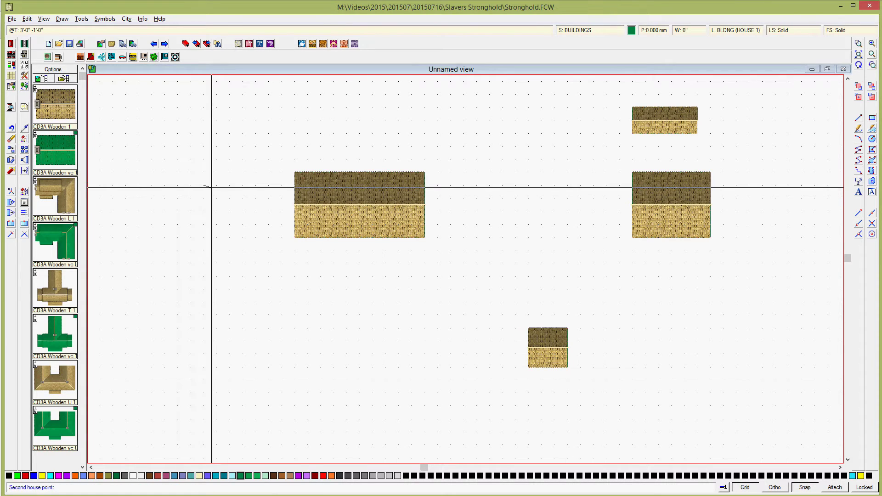
{"action": "left_click", "coordinate": [216, 185]}
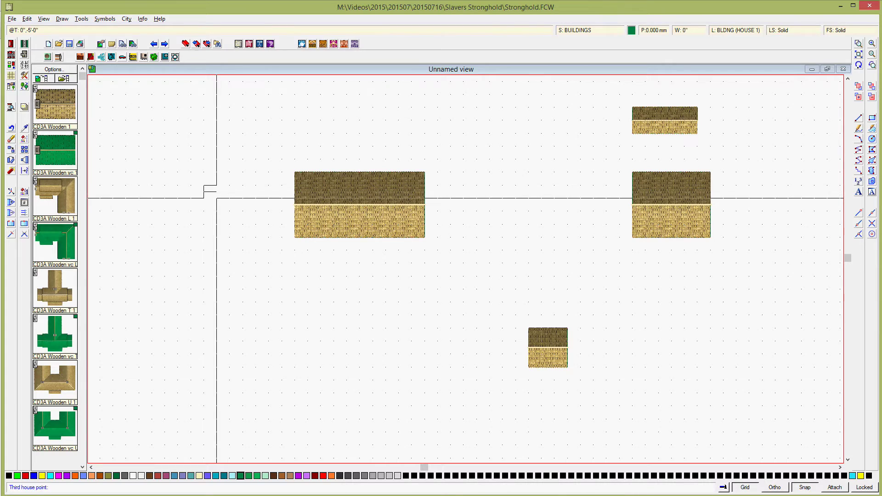
{"action": "left_click", "coordinate": [217, 198]}
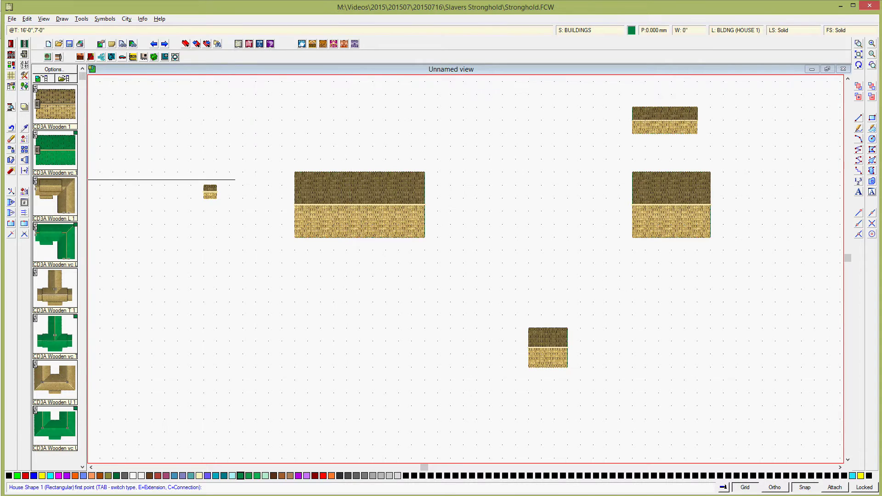
Draw a 5' by 5' CD3 A Wooden (no frills) building northwest of the existing buildings.
{"action": "left_click", "coordinate": [859, 54]}
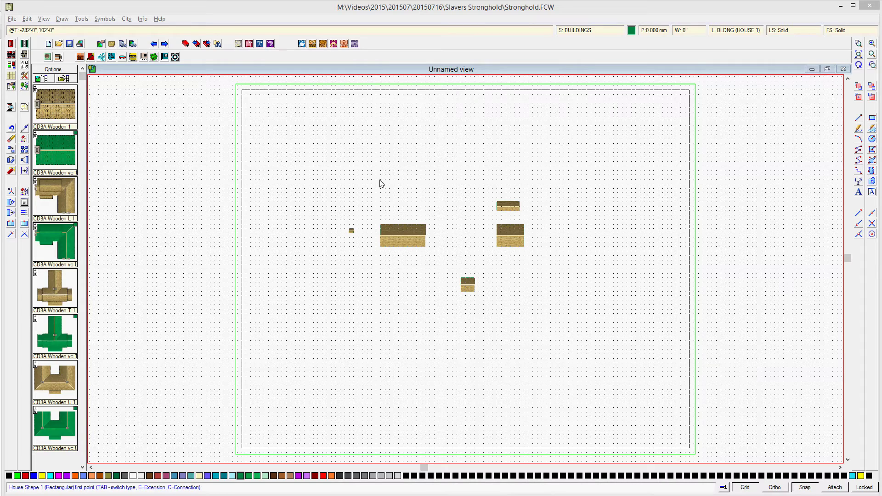
{"action": "left_click", "coordinate": [860, 43]}
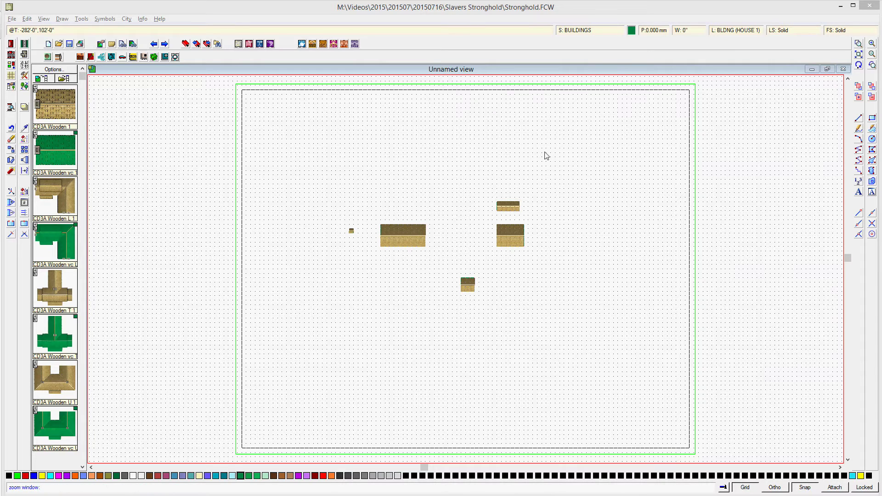
{"action": "left_click", "coordinate": [312, 161]}
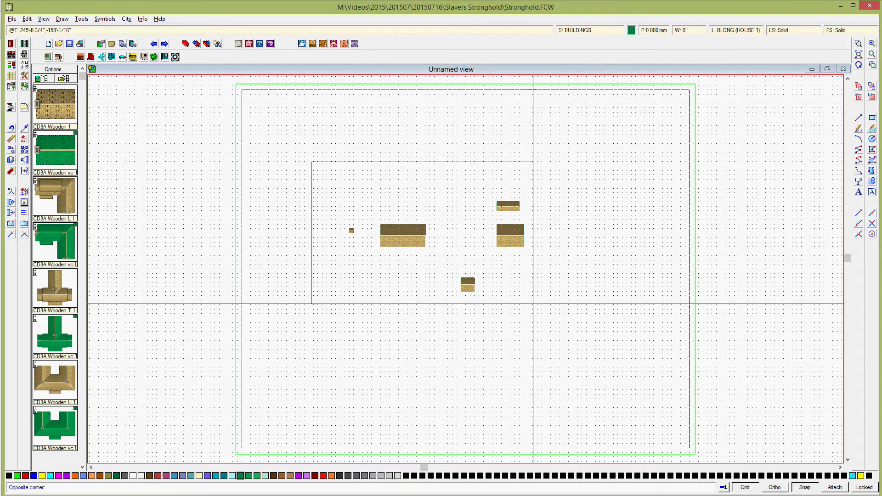
{"action": "left_click", "coordinate": [576, 324]}
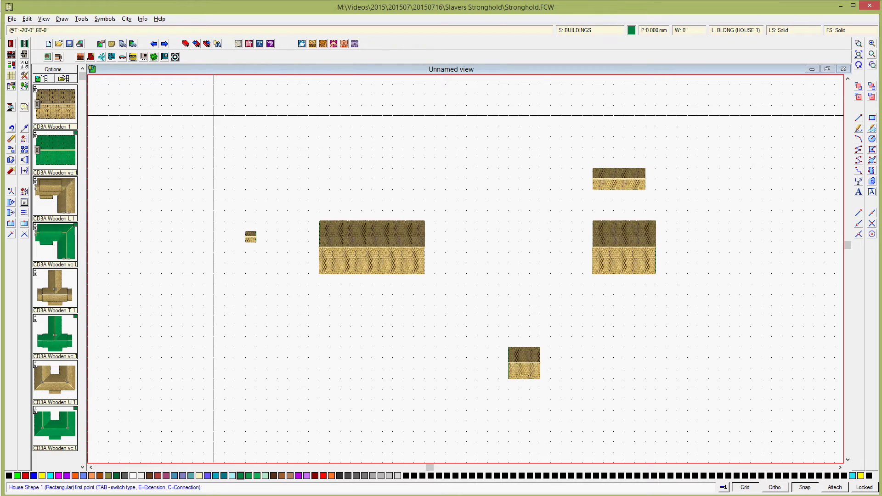
{"action": "left_click", "coordinate": [10, 45]}
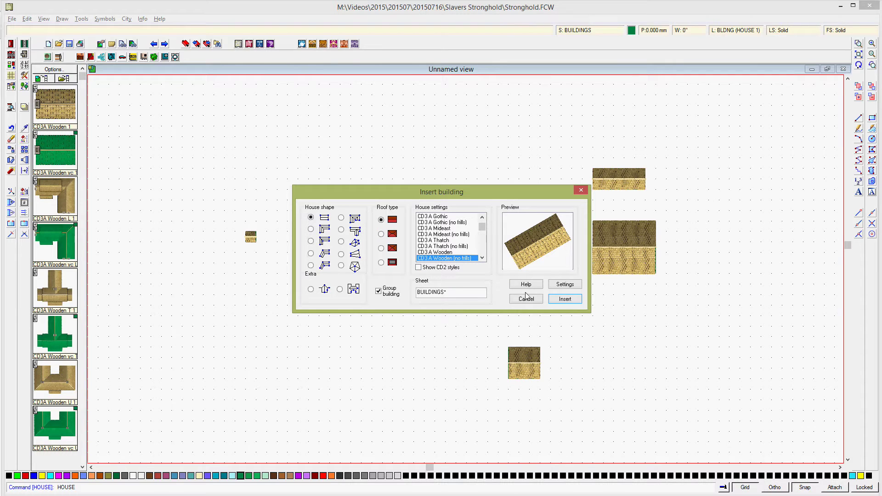
{"action": "left_click", "coordinate": [565, 299]}
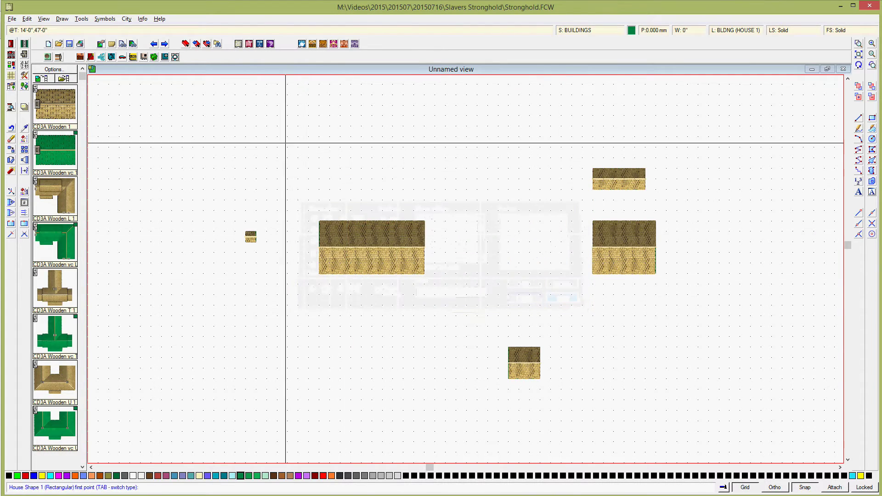
{"action": "left_click", "coordinate": [214, 115]}
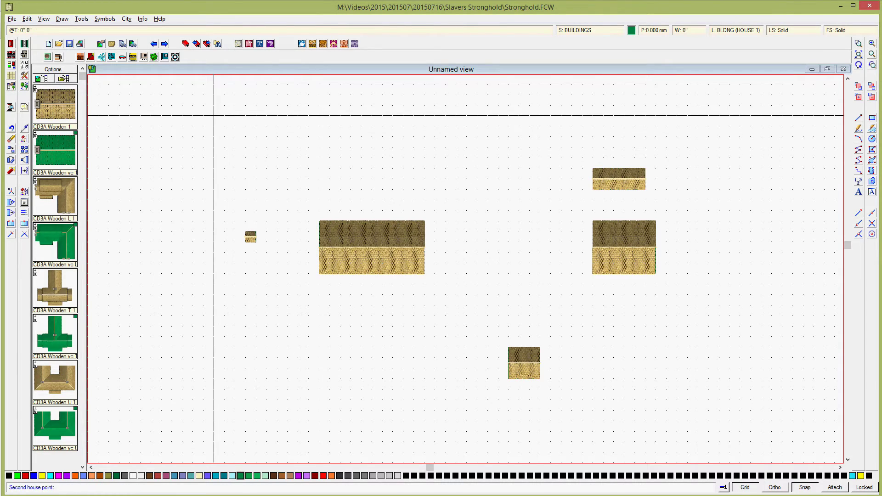
{"action": "left_click", "coordinate": [224, 115]}
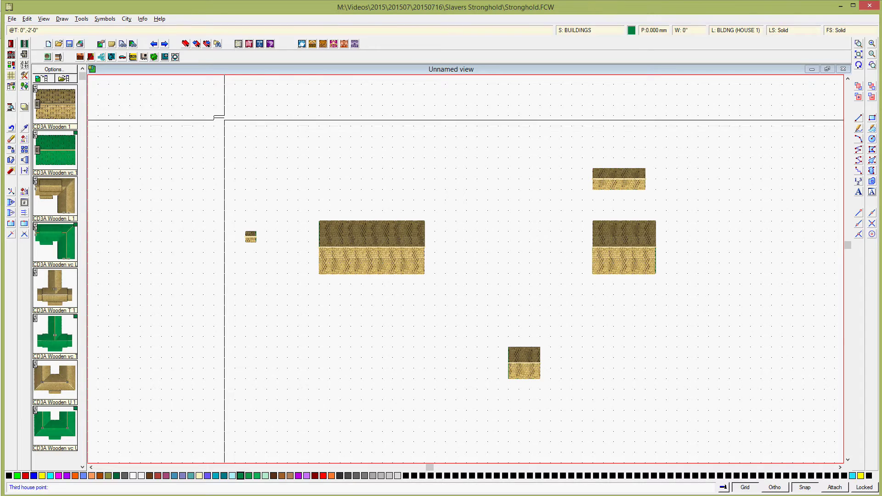
{"action": "left_click", "coordinate": [224, 126]}
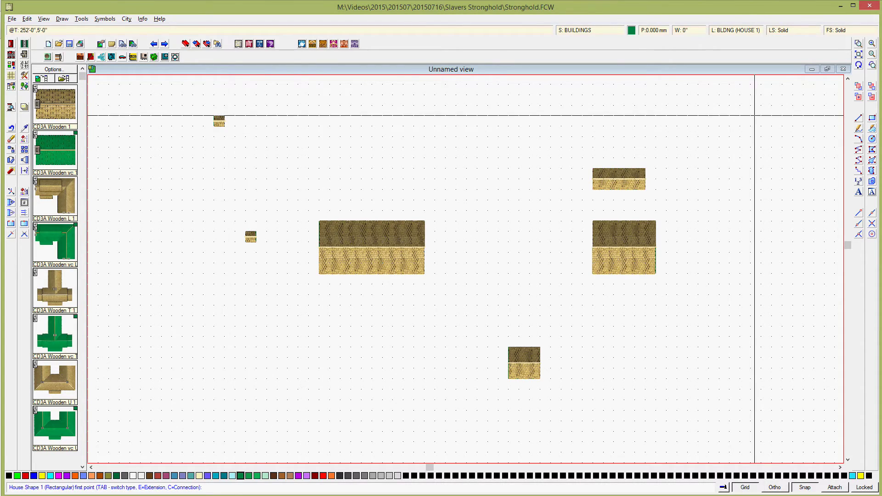
Draw matching 5' by 5' wooden buildings at the northeast, southeast and southwest corners of the compound, aligned with the northwest one.
{"action": "left_click", "coordinate": [709, 116]}
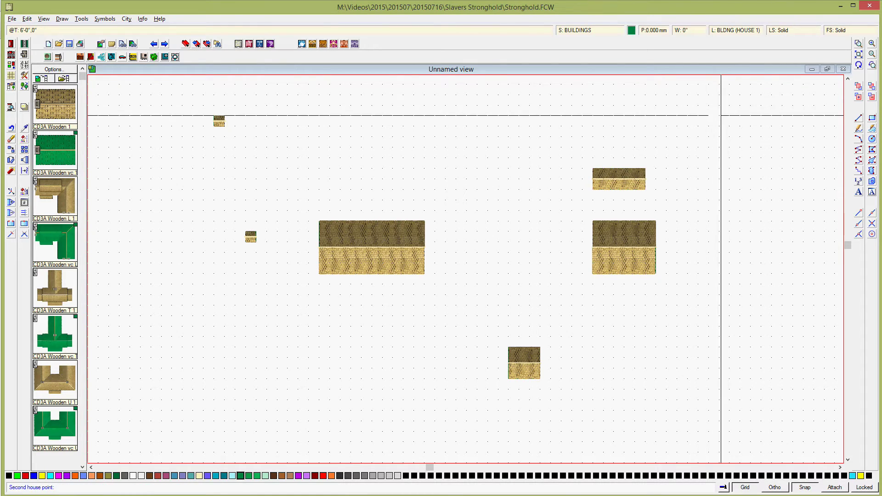
{"action": "left_click", "coordinate": [719, 116]}
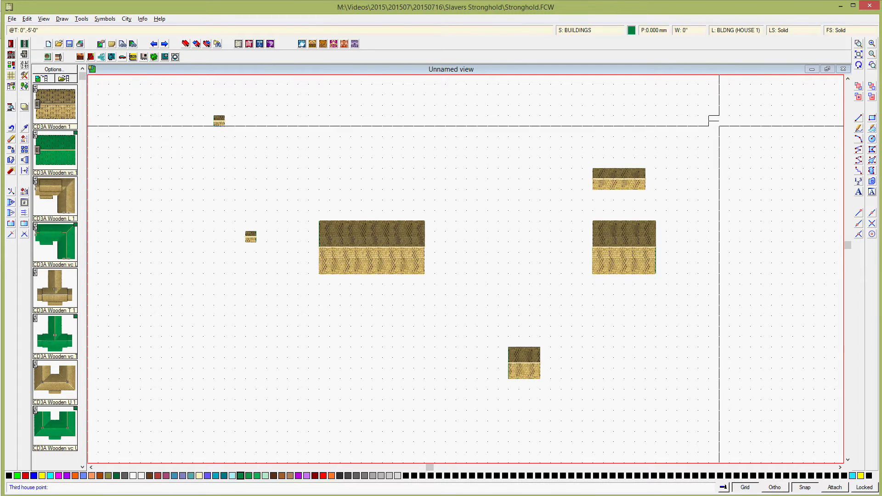
{"action": "left_click", "coordinate": [720, 125]}
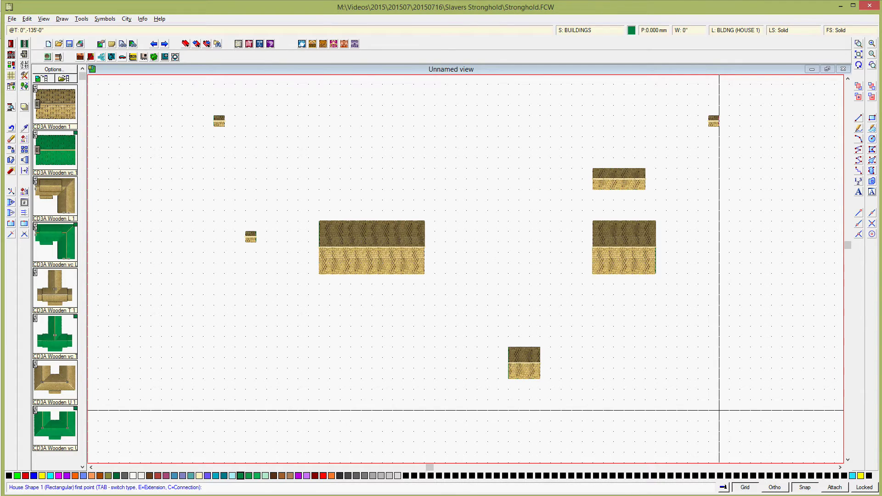
{"action": "left_click", "coordinate": [719, 411]}
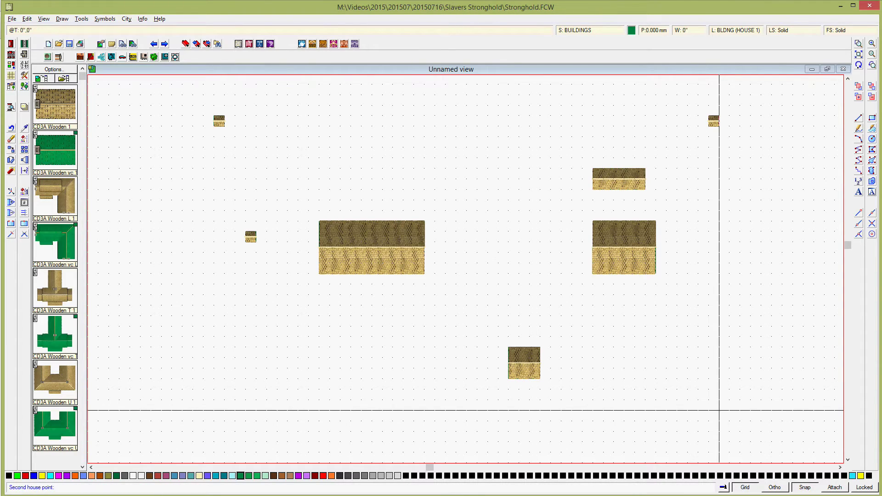
{"action": "left_click", "coordinate": [709, 410]}
{"action": "left_click", "coordinate": [710, 421]}
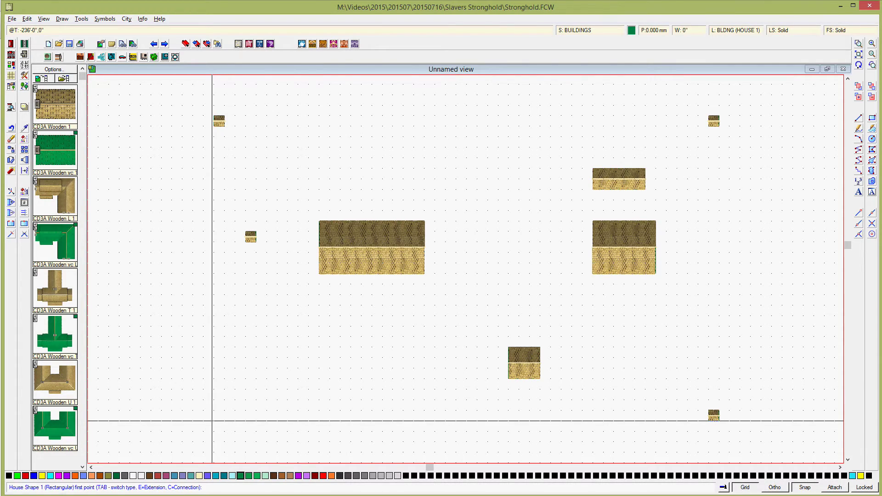
{"action": "left_click", "coordinate": [214, 421]}
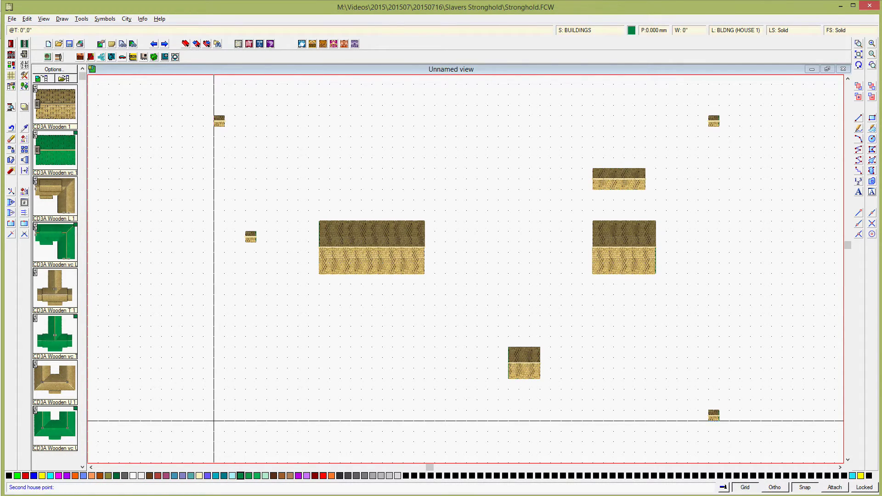
{"action": "left_click", "coordinate": [224, 420]}
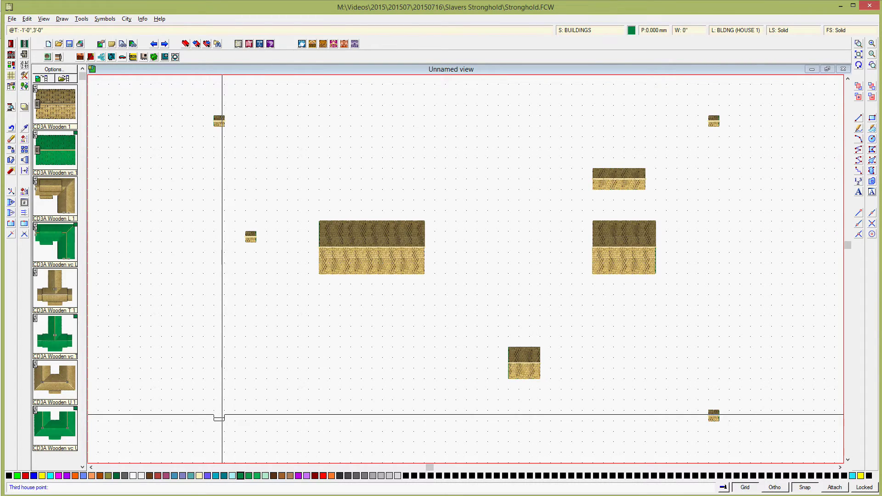
{"action": "left_click", "coordinate": [227, 411]}
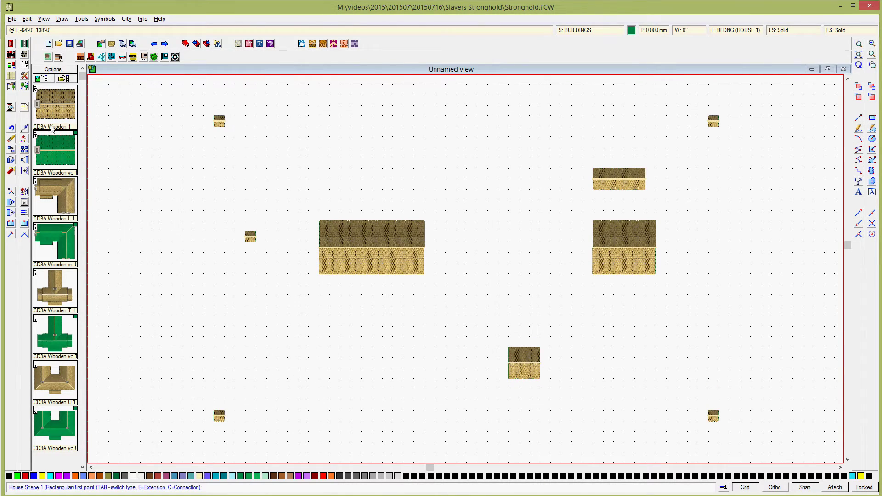
Set the fill style of the City Wall Wooden 1' drawing tool to Woodgrain Bitmap and save the tool's settings.
{"action": "left_click", "coordinate": [25, 76]}
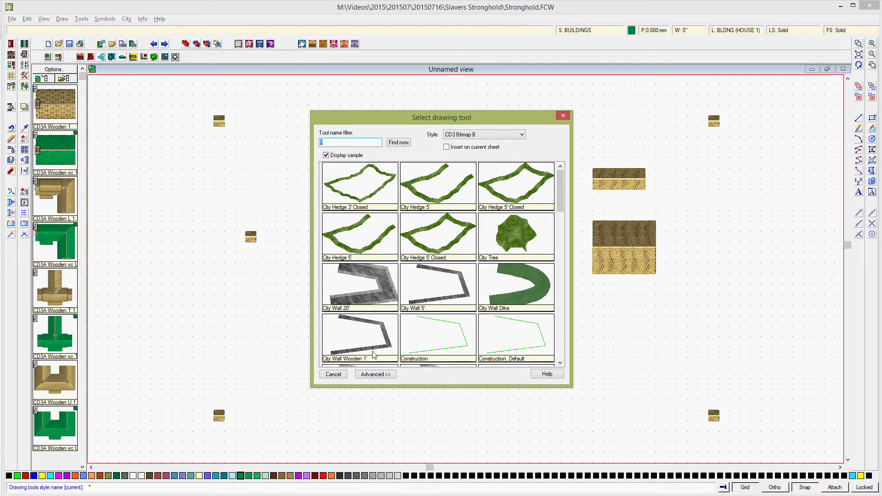
{"action": "left_click", "coordinate": [375, 375]}
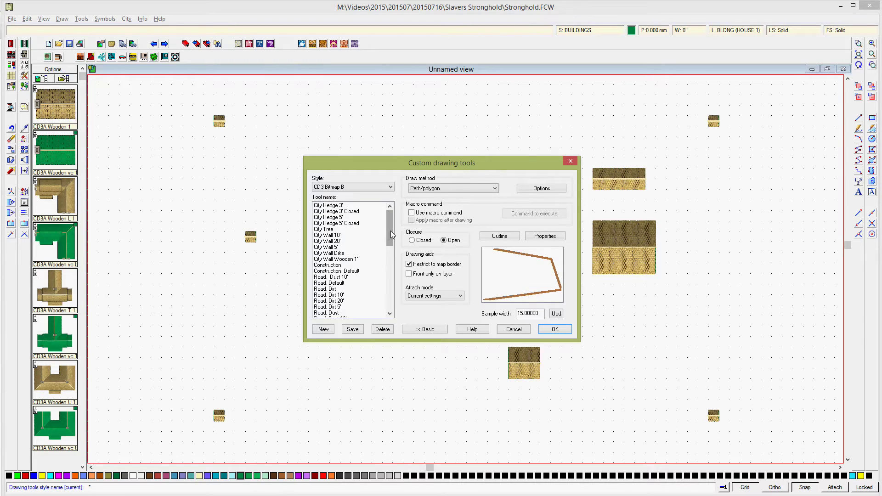
{"action": "left_click_drag", "start_coordinate": [390, 230], "coordinate": [392, 236]}
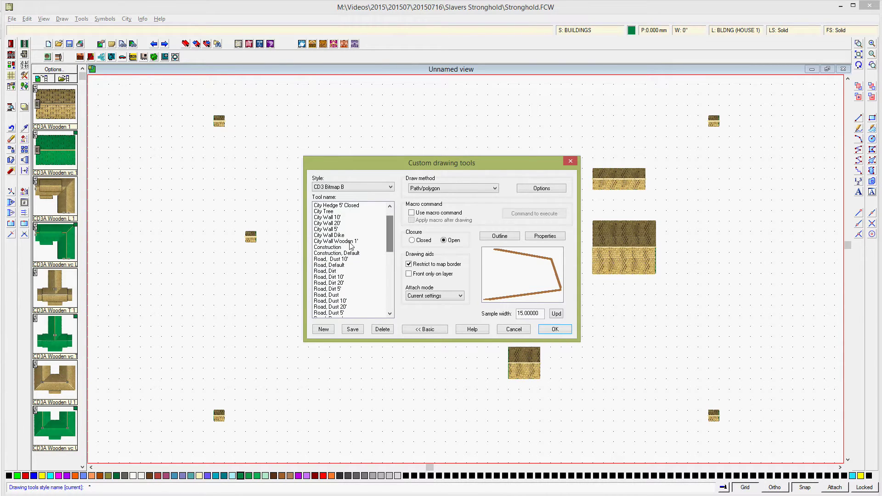
{"action": "left_click", "coordinate": [349, 241]}
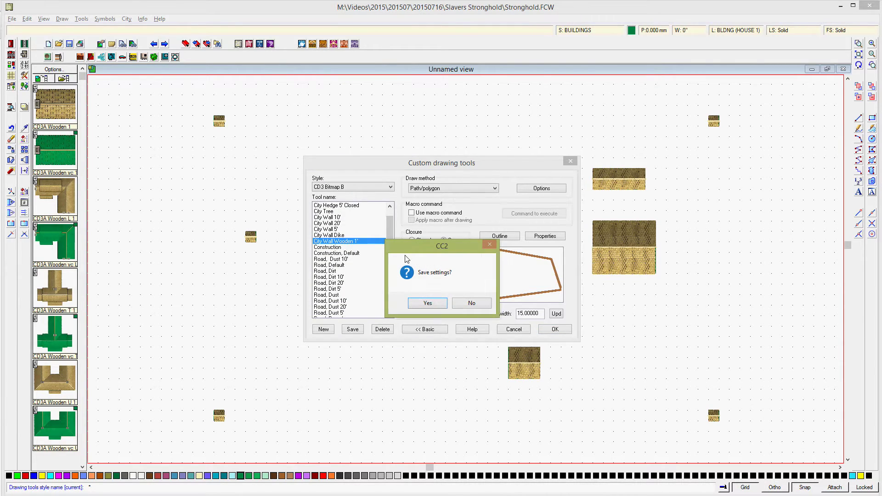
{"action": "left_click", "coordinate": [434, 301]}
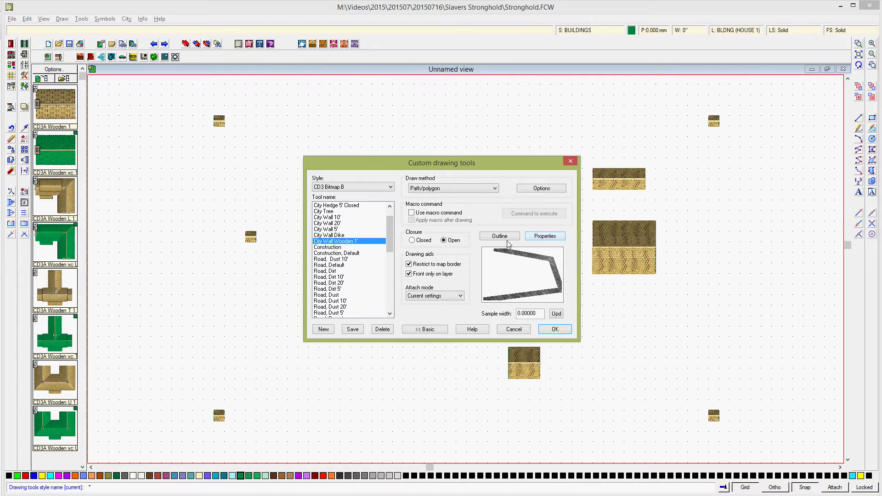
{"action": "left_click", "coordinate": [538, 238]}
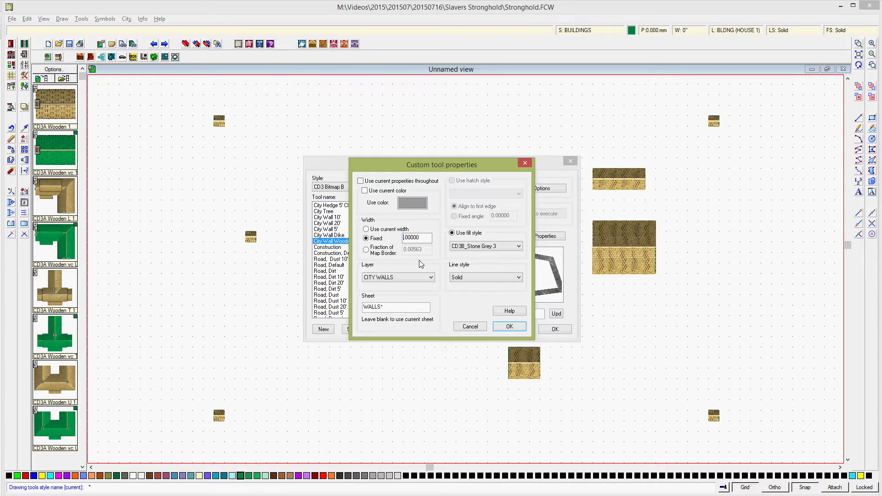
{"action": "left_click", "coordinate": [518, 247]}
{"action": "left_click_drag", "start_coordinate": [519, 345], "coordinate": [522, 429]}
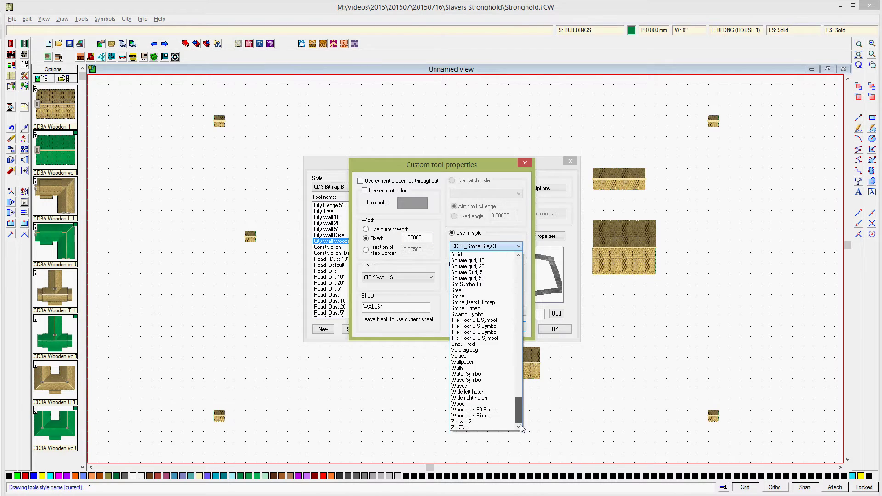
{"action": "left_click", "coordinate": [483, 416]}
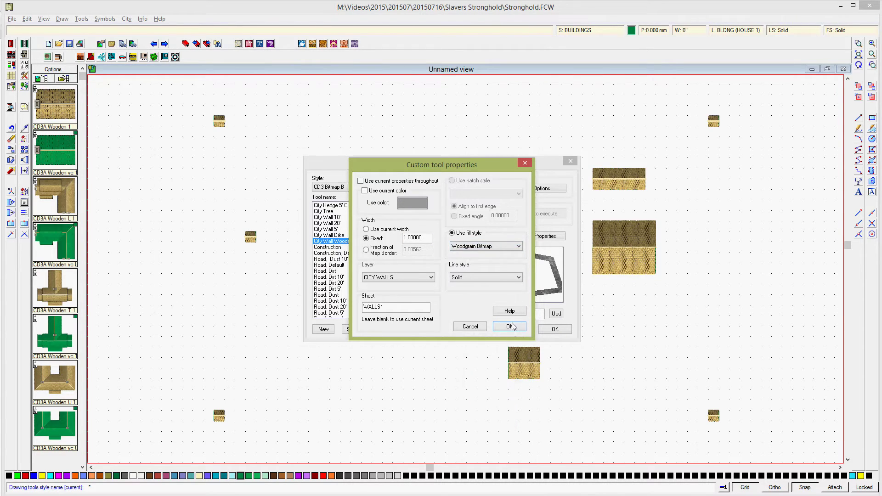
{"action": "left_click", "coordinate": [513, 327]}
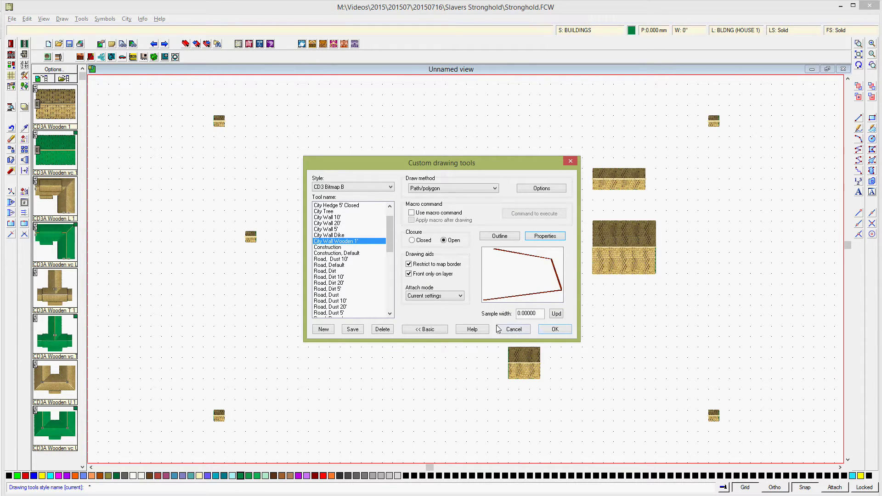
{"action": "left_click", "coordinate": [556, 330]}
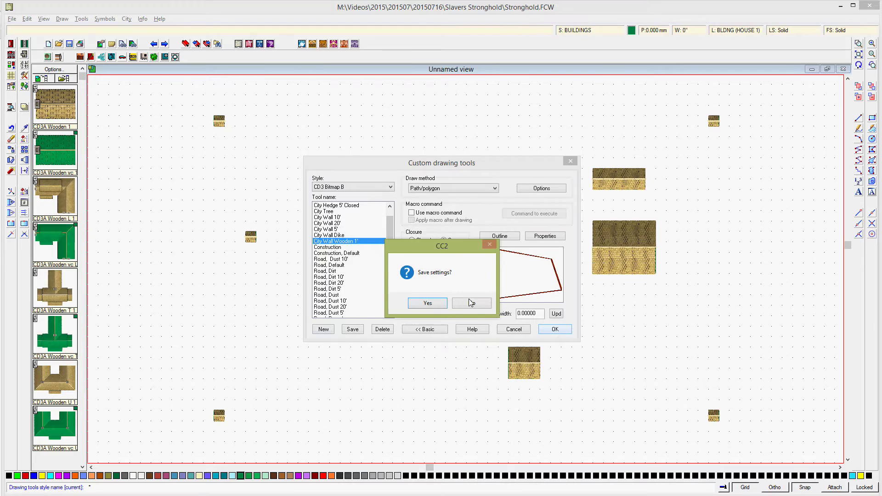
{"action": "left_click", "coordinate": [427, 303]}
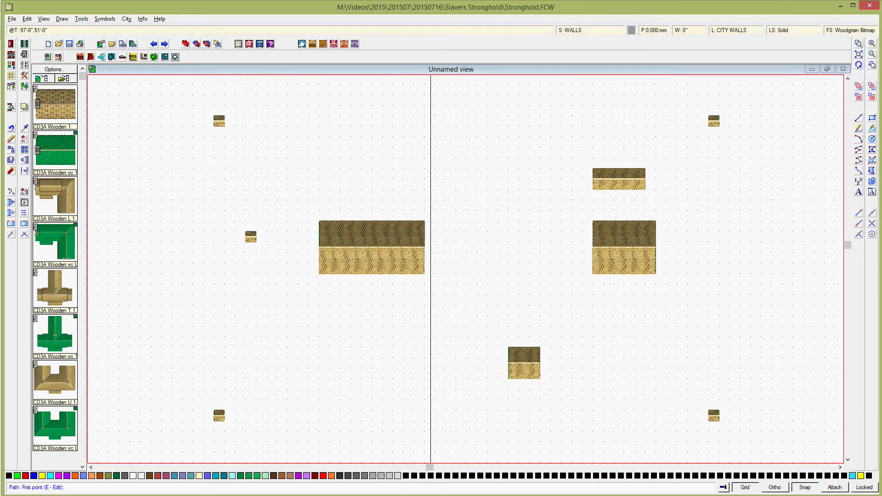
Draw a closed rectangular wooden wall, about 242' by 147', around the outside of the four corner buildings.
{"action": "left_click", "coordinate": [212, 114]}
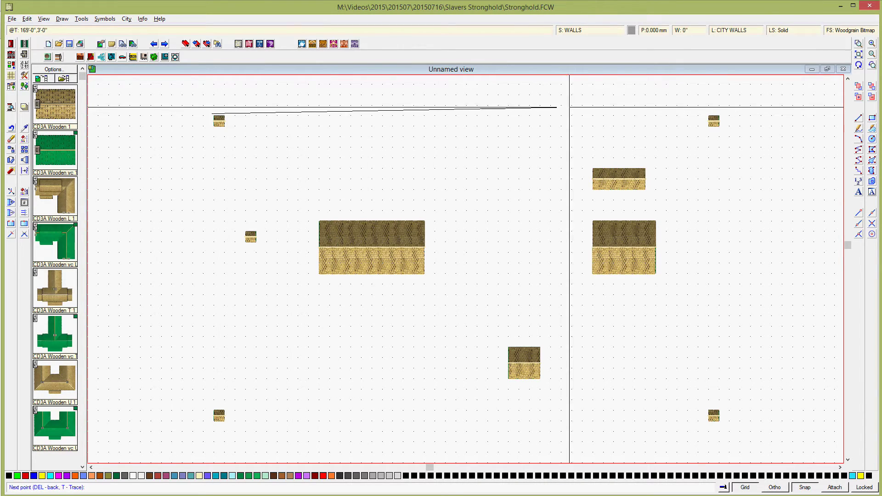
{"action": "left_click", "coordinate": [721, 114]}
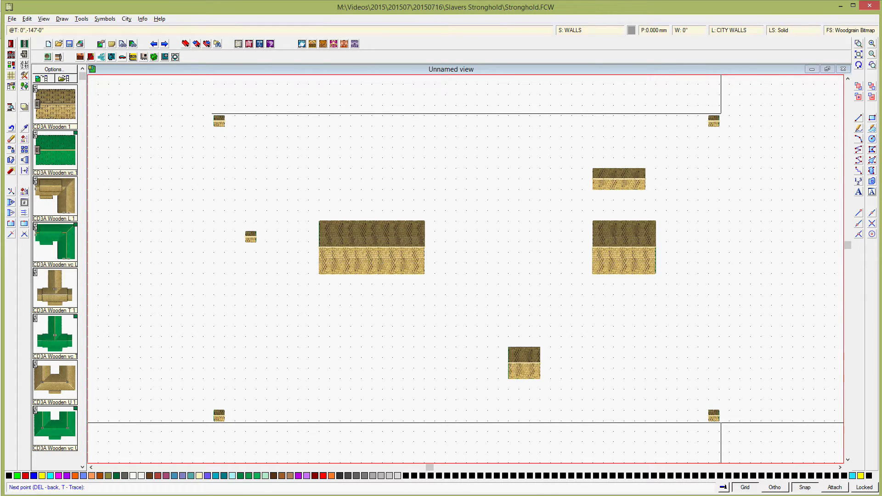
{"action": "left_click", "coordinate": [721, 423]}
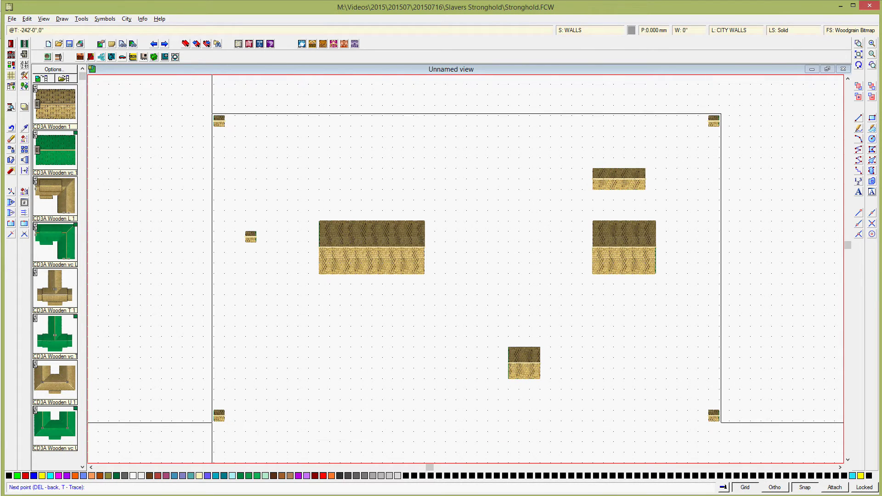
{"action": "left_click", "coordinate": [212, 422]}
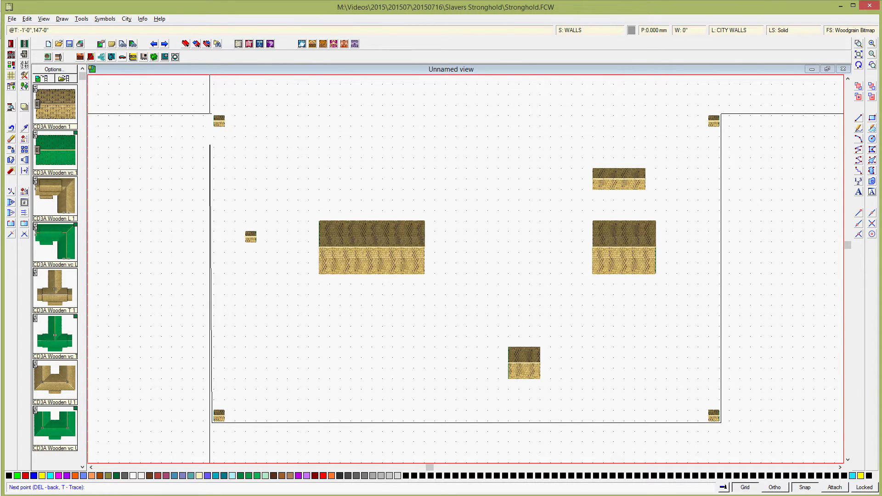
{"action": "left_click", "coordinate": [212, 113]}
{"action": "right_click", "coordinate": [213, 114]}
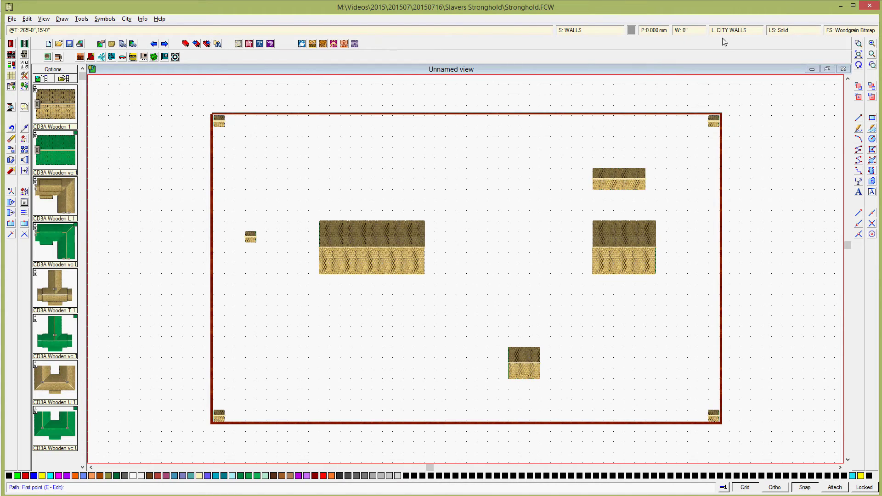
Display the grass background behind the stronghold's buildings and save the map.
{"action": "left_click", "coordinate": [745, 32]}
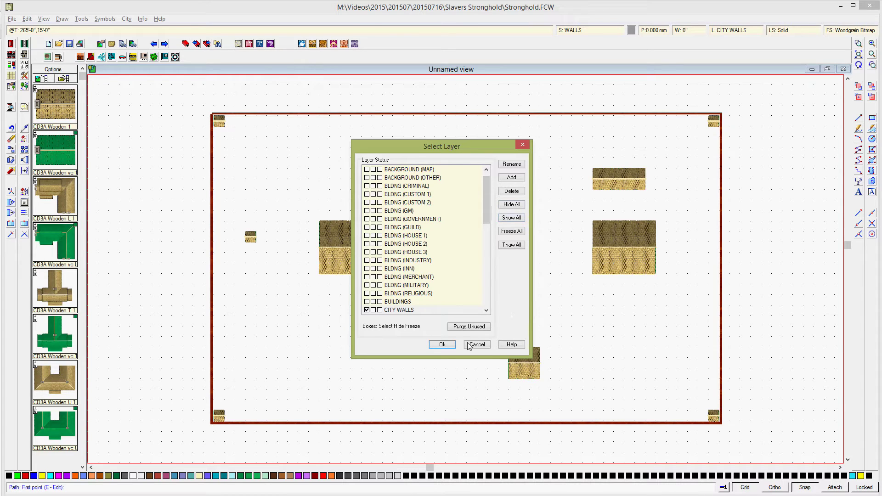
{"action": "left_click", "coordinate": [442, 344]}
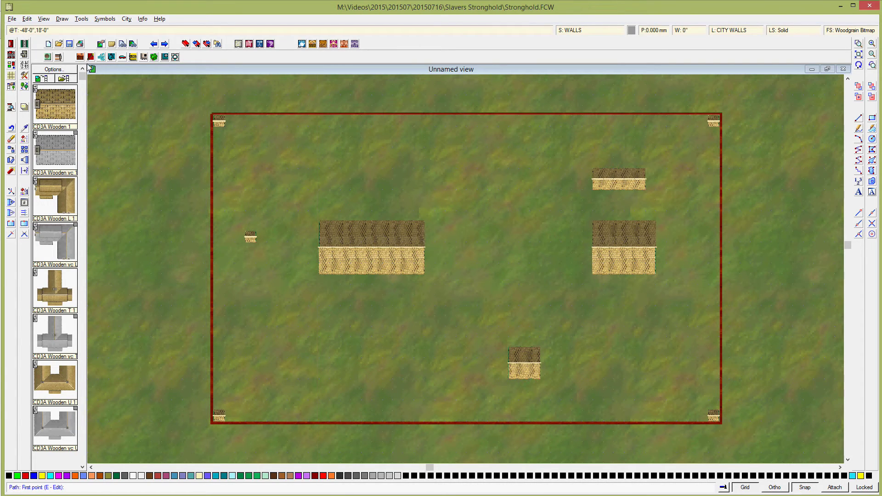
{"action": "left_click", "coordinate": [68, 44]}
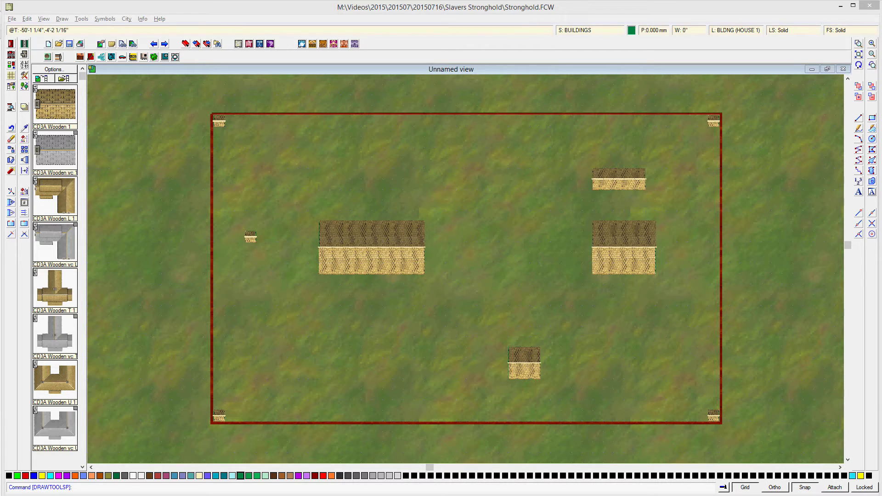
Check the floors needed for the main building in the Reddit post, and switch back to Campaign Cartographer 3.
{"action": "left_click", "coordinate": [126, 475]}
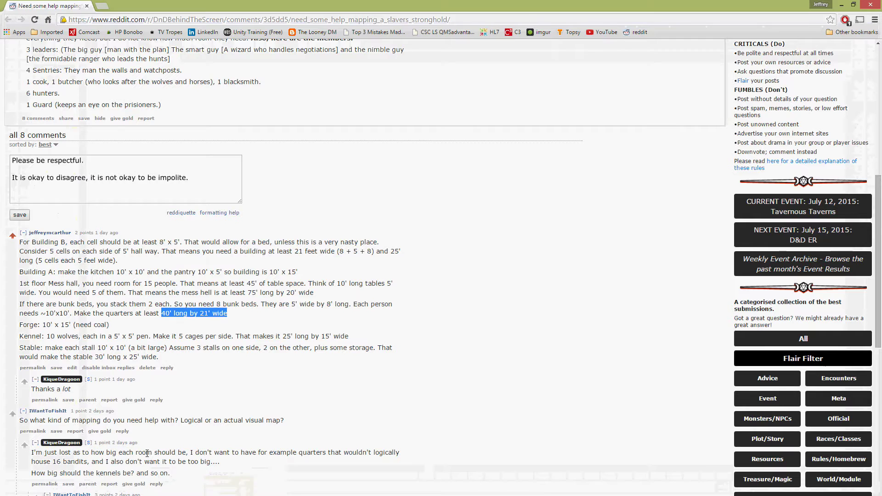
{"action": "scroll", "coordinate": [166, 223], "scroll_direction": "up", "scroll_amount": 6}
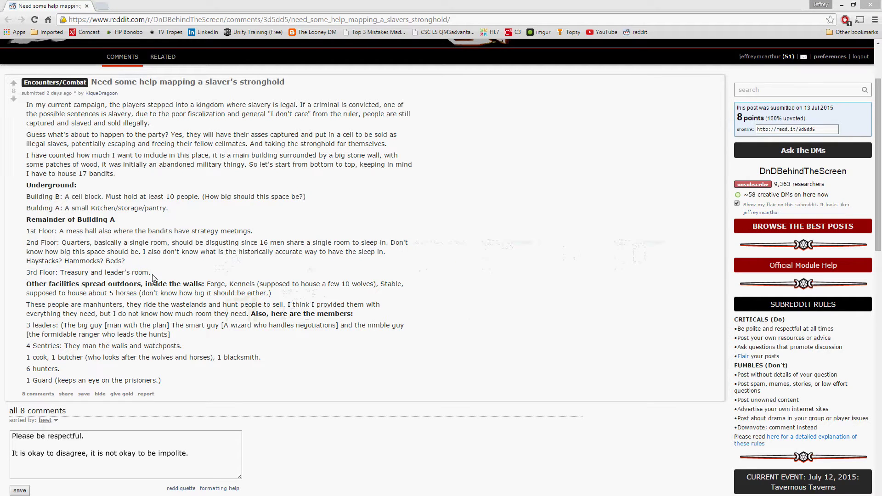
{"action": "key", "text": "alt+Tab"}
{"action": "key", "text": "alt+Tab"}
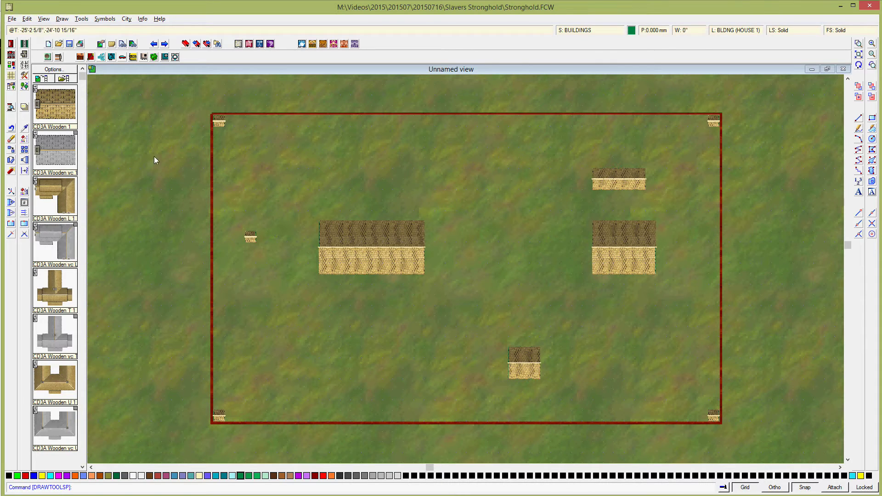
Create a CD3 Bitmap Floorplan for the 50' long building, titled Slavers Main Building, with 3 floors above ground and 1 below.
{"action": "left_click", "coordinate": [25, 54]}
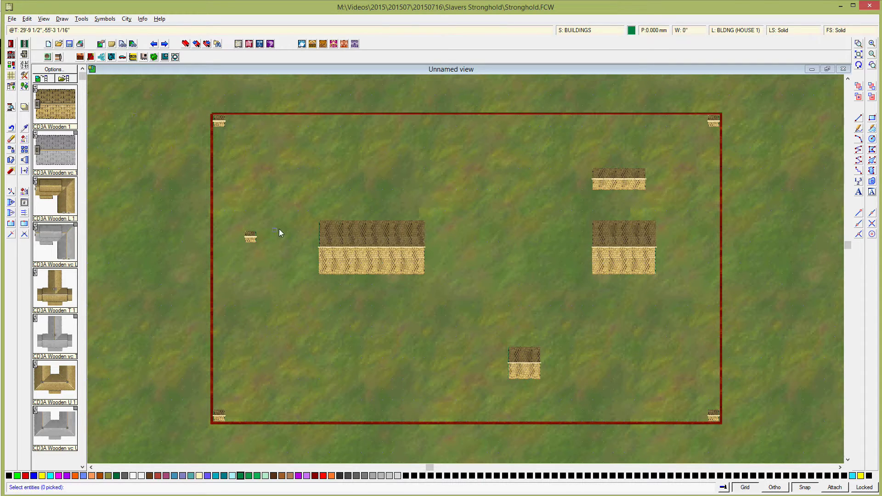
{"action": "left_click", "coordinate": [385, 274]}
{"action": "right_click", "coordinate": [386, 276]}
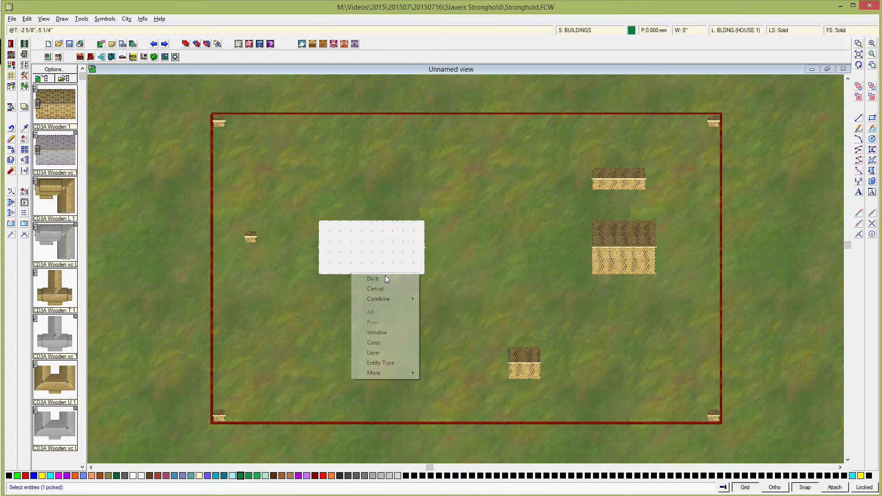
{"action": "left_click", "coordinate": [382, 279]}
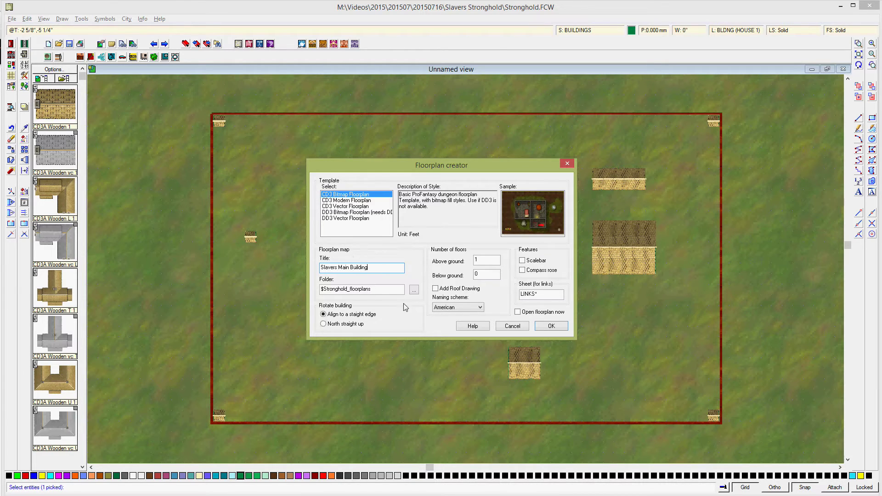
{"action": "double_click", "coordinate": [487, 260]}
{"action": "type", "text": "3"}
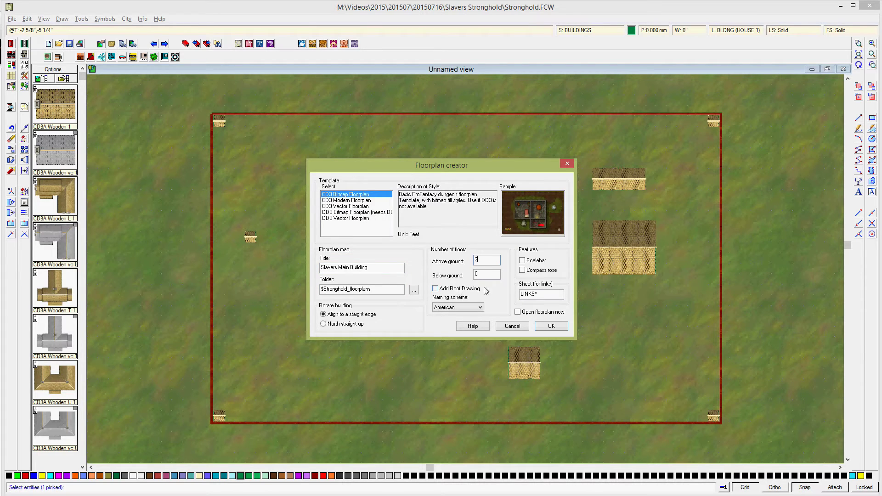
{"action": "double_click", "coordinate": [478, 275]}
{"action": "type", "text": "1"}
{"action": "left_click", "coordinate": [551, 326]}
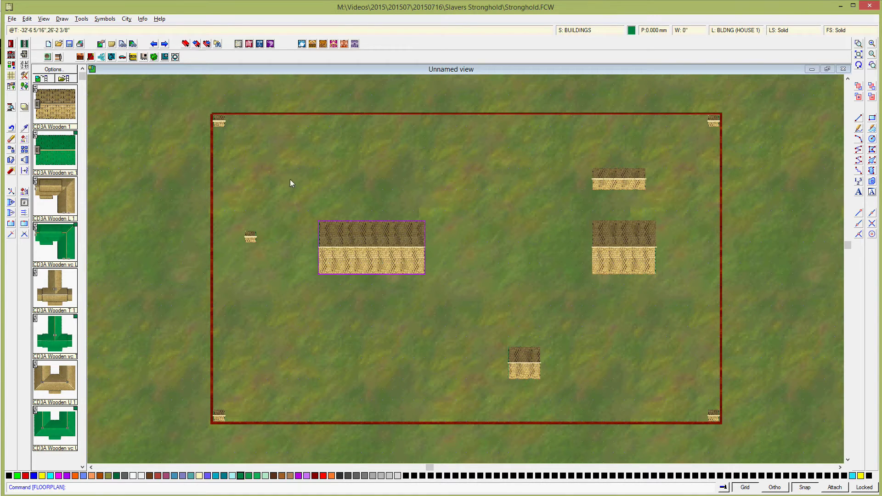
Save the stronghold map, then follow the main building's link to its Floor 1 plan and show the whole plan.
{"action": "left_click", "coordinate": [70, 45]}
{"action": "left_click", "coordinate": [374, 255]}
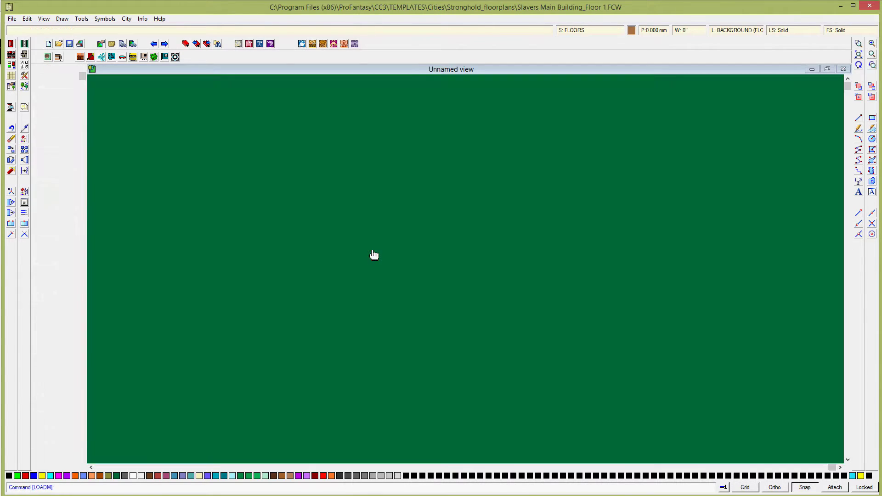
{"action": "left_click", "coordinate": [859, 54]}
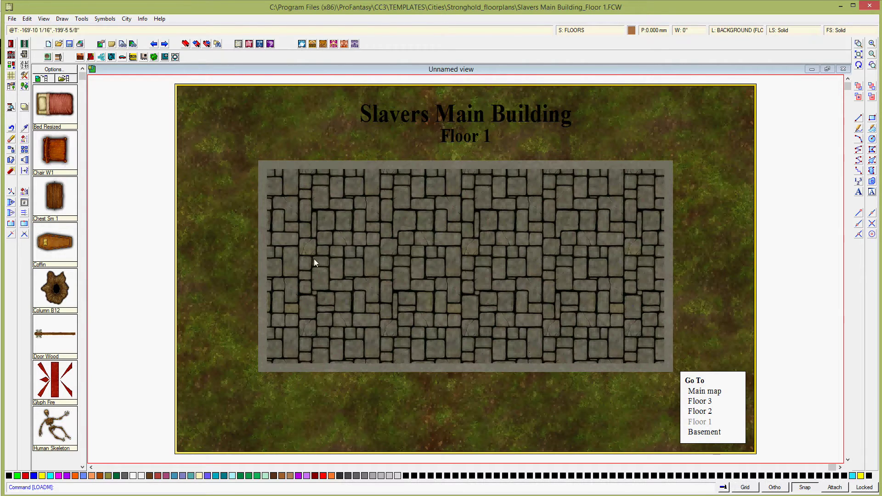
Review the Floor 2, Floor 3 and Floor 1 plans through their Go To links, and open the Basement plan.
{"action": "left_click", "coordinate": [708, 416]}
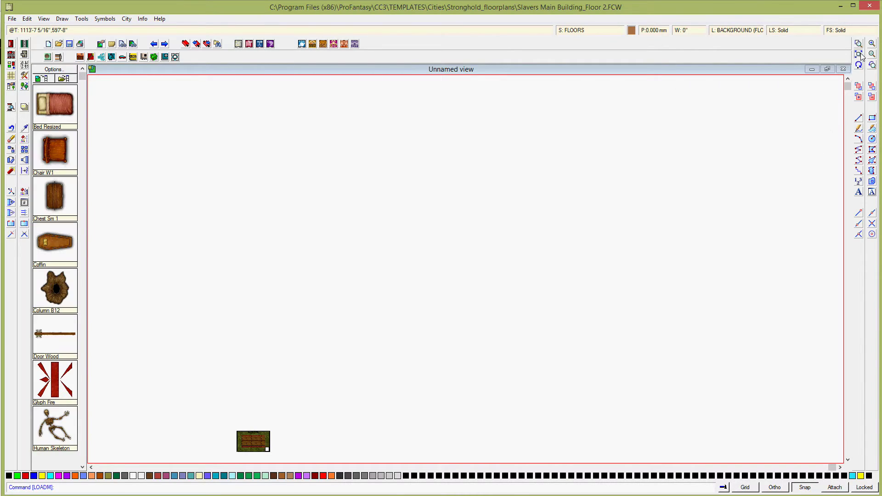
{"action": "left_click", "coordinate": [861, 54]}
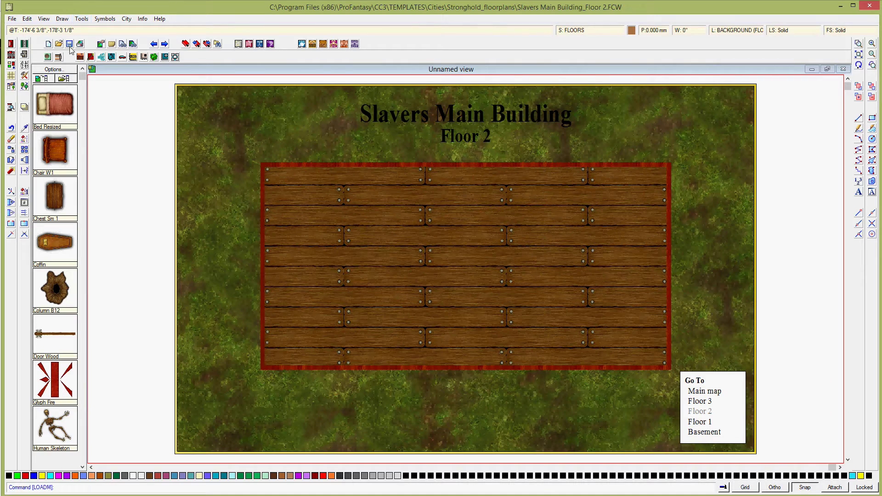
{"action": "left_click", "coordinate": [702, 403]}
{"action": "left_click", "coordinate": [859, 54]}
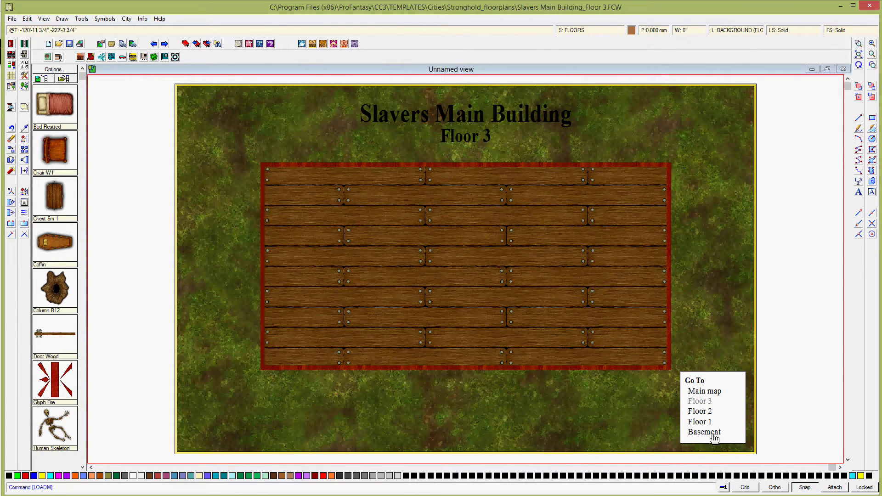
{"action": "left_click", "coordinate": [700, 423]}
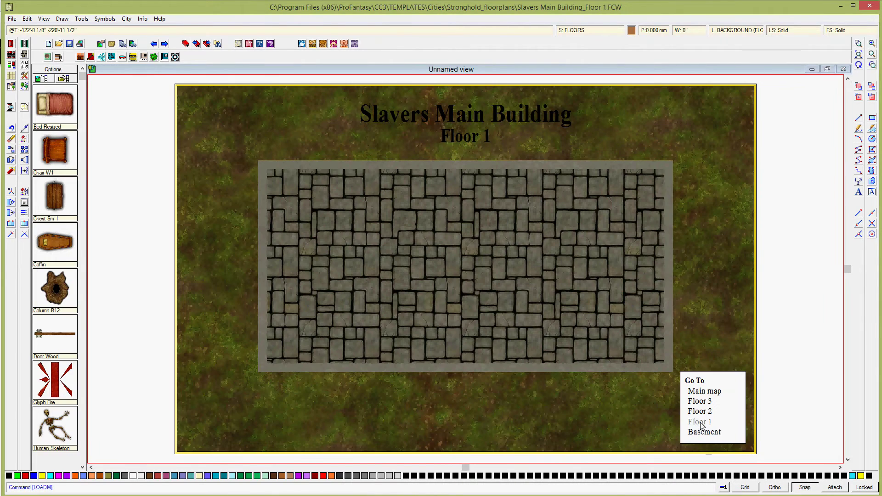
{"action": "left_click", "coordinate": [700, 432]}
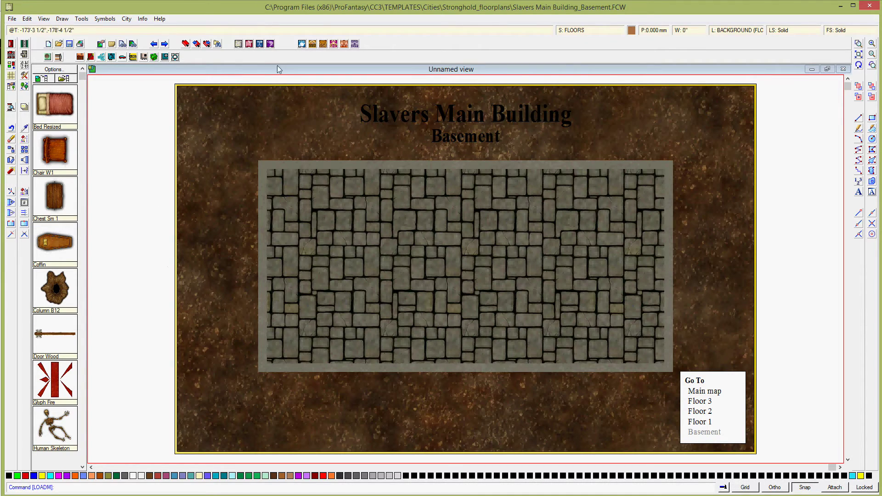
Switch to the dungeon mapping tools, check the underground rooms requested in the Reddit post, and return to the basement plan.
{"action": "left_click", "coordinate": [249, 45]}
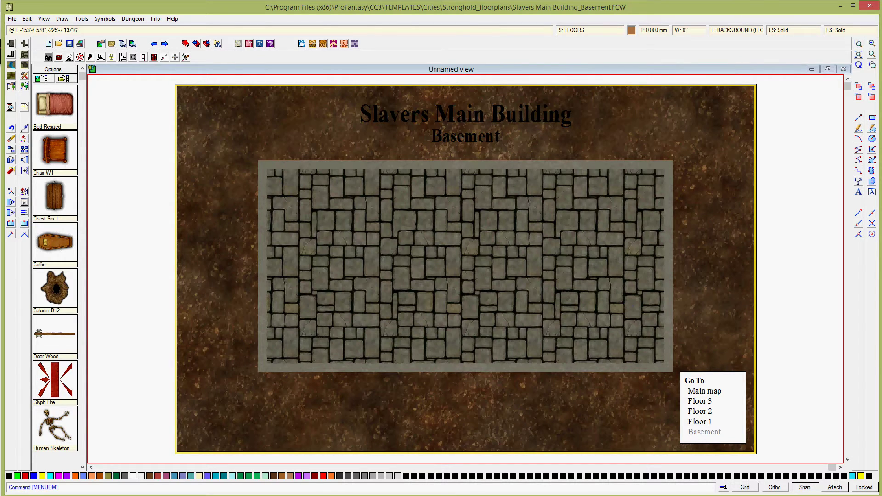
{"action": "mouse_move", "coordinate": [180, 488]}
{"action": "left_click", "coordinate": [147, 471]}
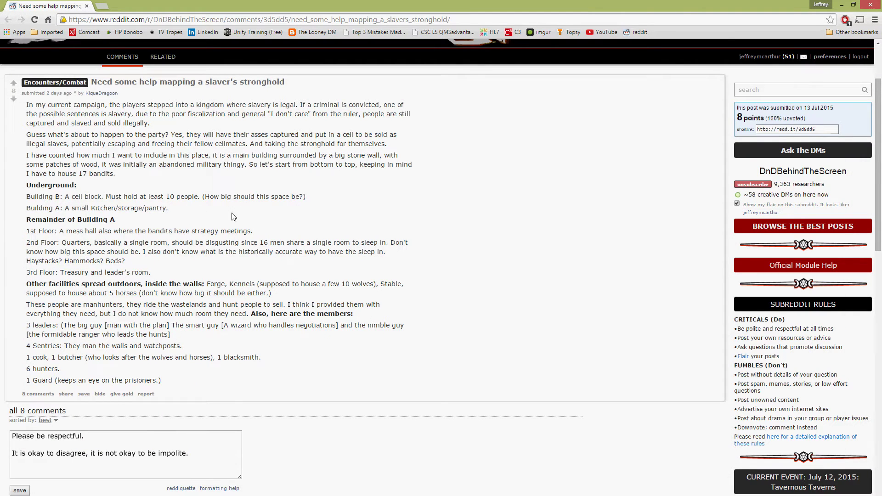
{"action": "key", "text": "alt+Tab"}
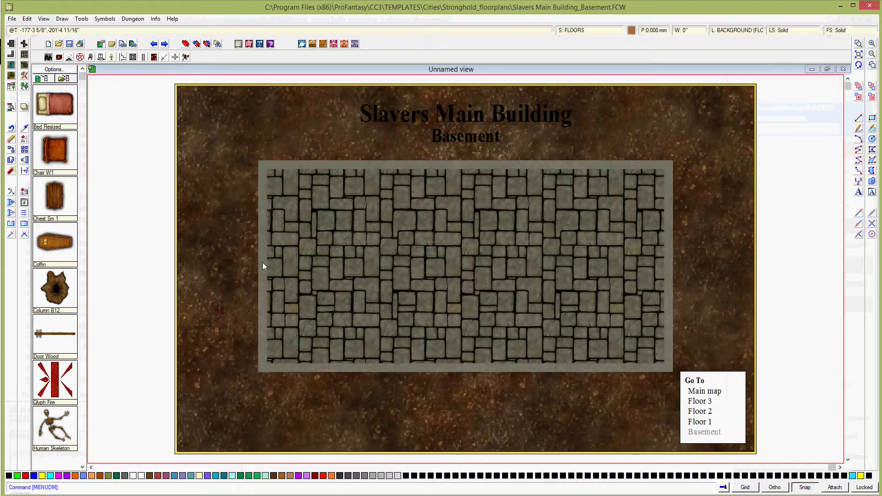
Start a distance measurement and set the drawing grid to 5' Grid, 1 Snap with snapping turned on.
{"action": "left_click", "coordinate": [155, 18]}
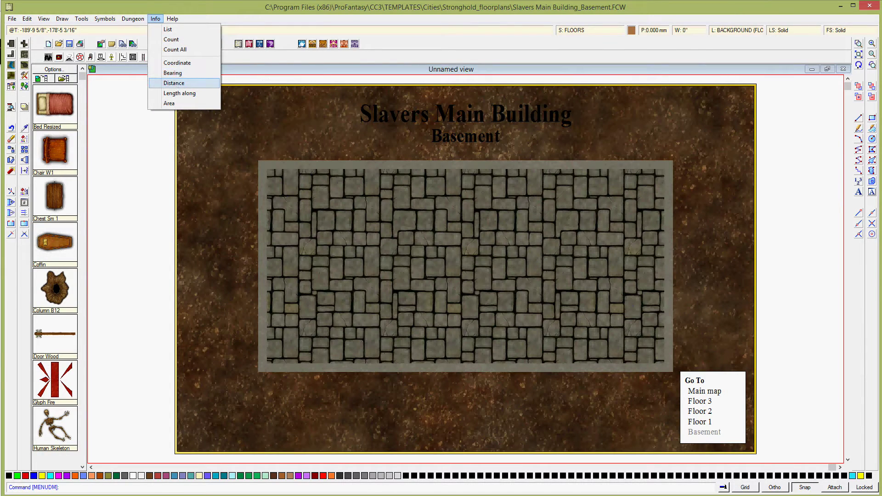
{"action": "left_click", "coordinate": [174, 83]}
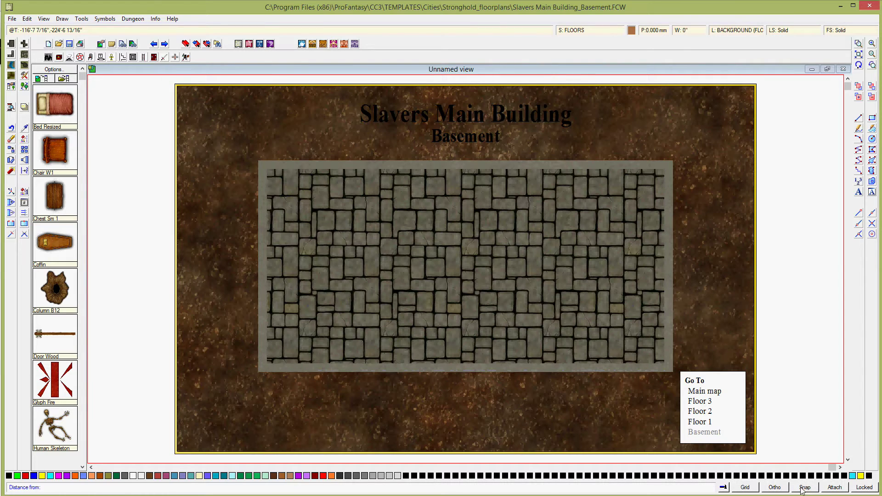
{"action": "right_click", "coordinate": [748, 489]}
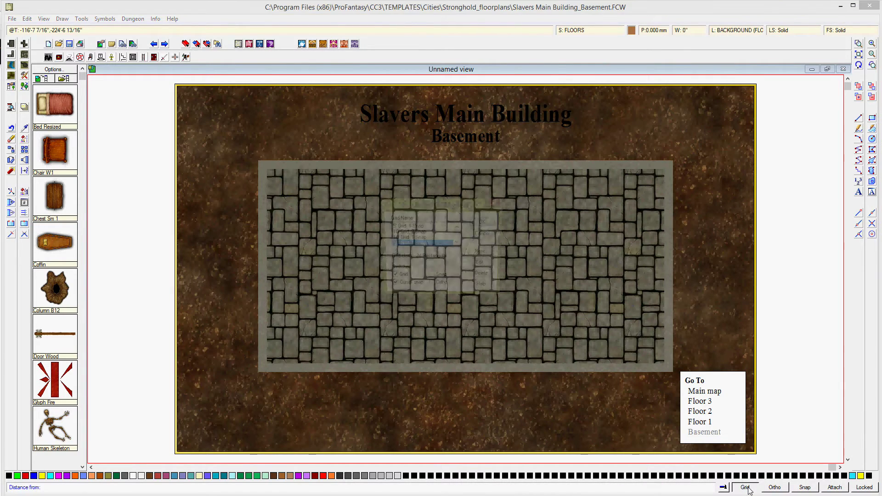
{"action": "scroll", "coordinate": [455, 243], "scroll_direction": "down", "scroll_amount": 2}
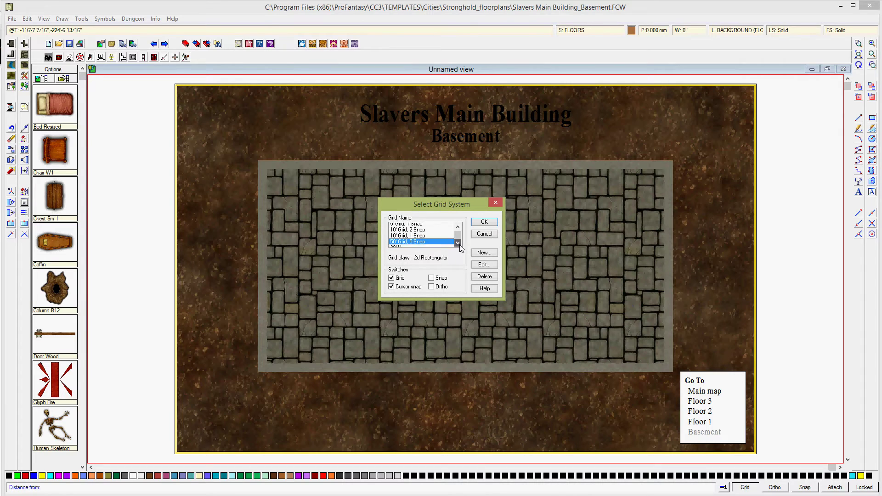
{"action": "left_click_drag", "start_coordinate": [459, 238], "coordinate": [458, 232]}
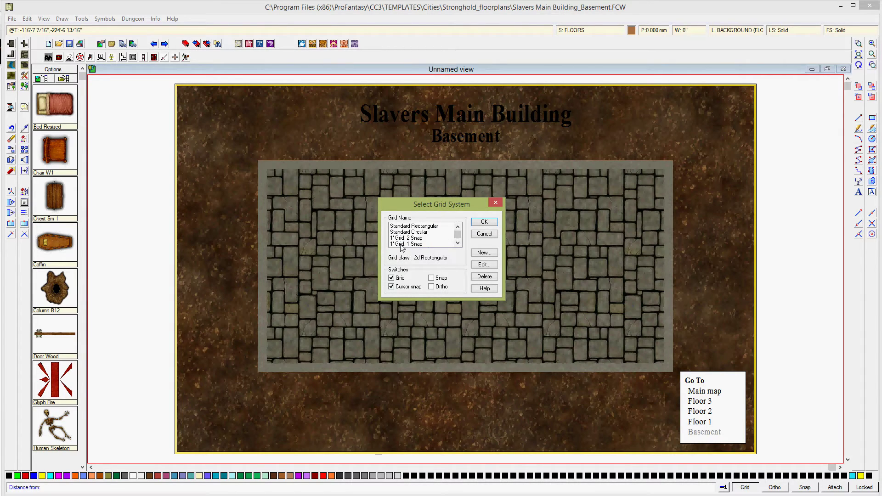
{"action": "left_click", "coordinate": [457, 244]}
{"action": "left_click", "coordinate": [458, 244]}
{"action": "left_click", "coordinate": [407, 245]}
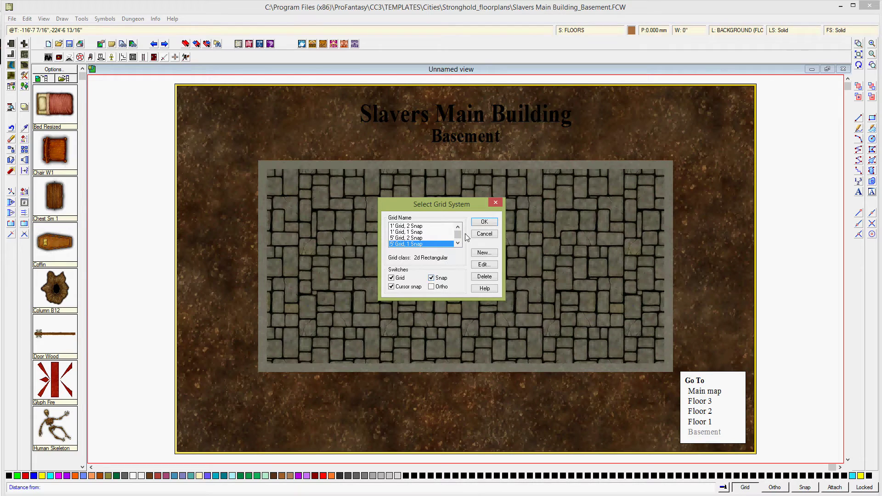
{"action": "left_click", "coordinate": [484, 222]}
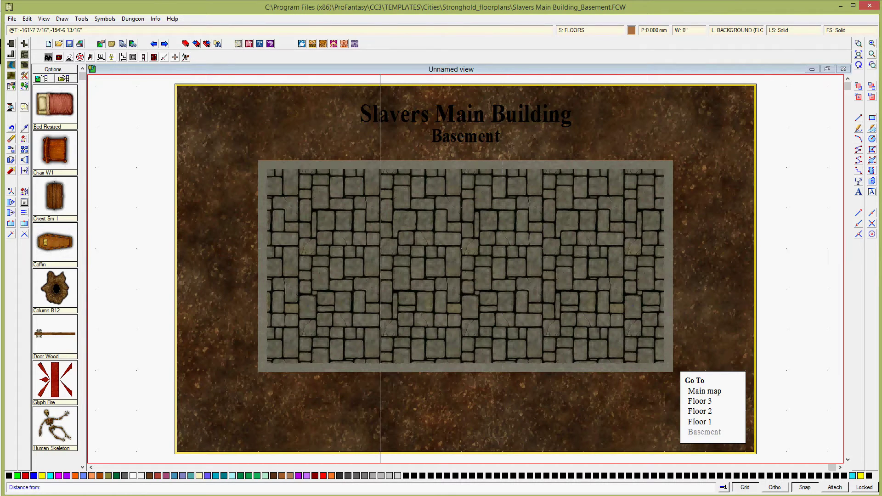
Measure the length of the basement floor along its upper wall, from corner to corner.
{"action": "left_click", "coordinate": [258, 168]}
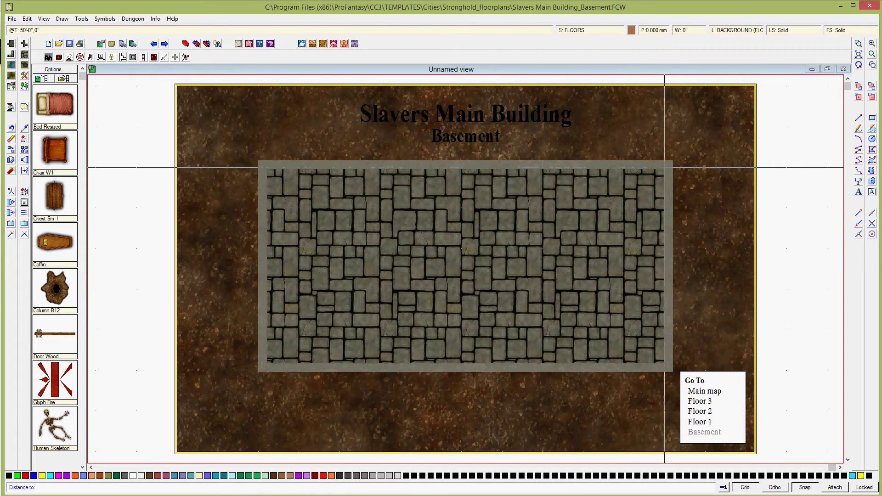
{"action": "left_click", "coordinate": [665, 168]}
{"action": "left_click", "coordinate": [451, 299]}
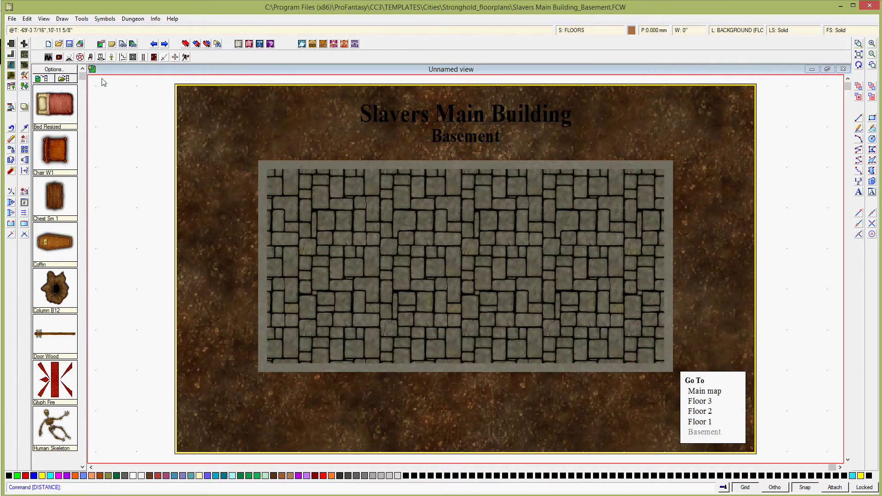
Look through the dungeon symbol catalogs and the alternative symbol styles for symbols suited to the basement cells.
{"action": "left_click", "coordinate": [47, 58]}
{"action": "left_click", "coordinate": [58, 58]}
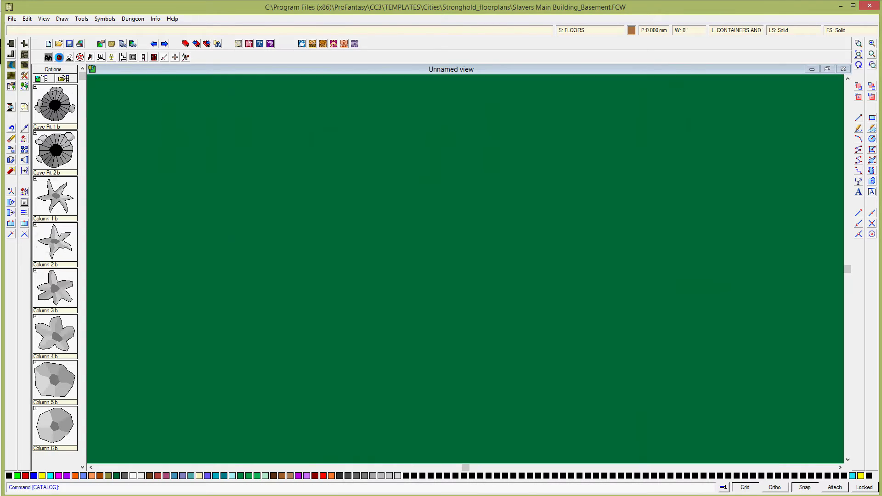
{"action": "left_click", "coordinate": [69, 58]}
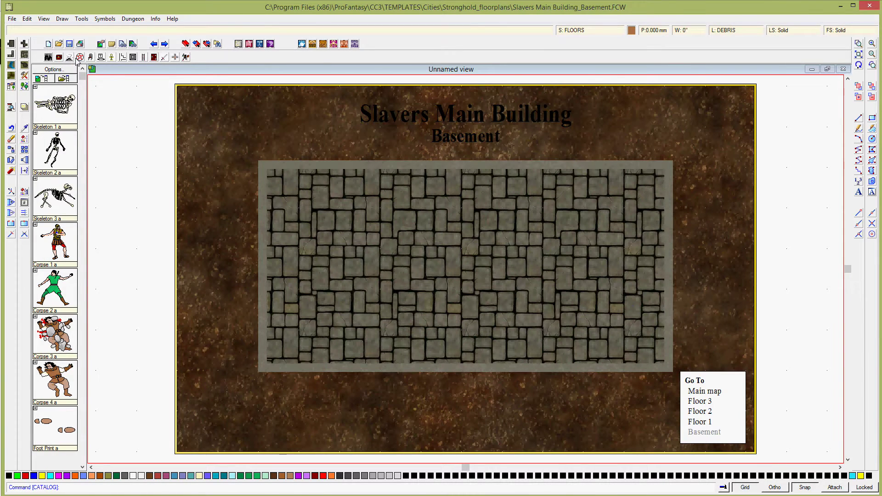
{"action": "left_click", "coordinate": [80, 58]}
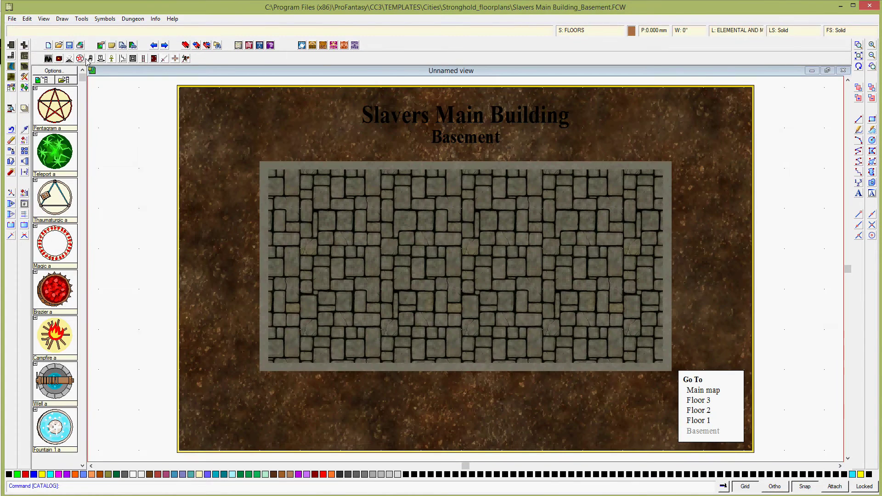
{"action": "left_click", "coordinate": [91, 58]}
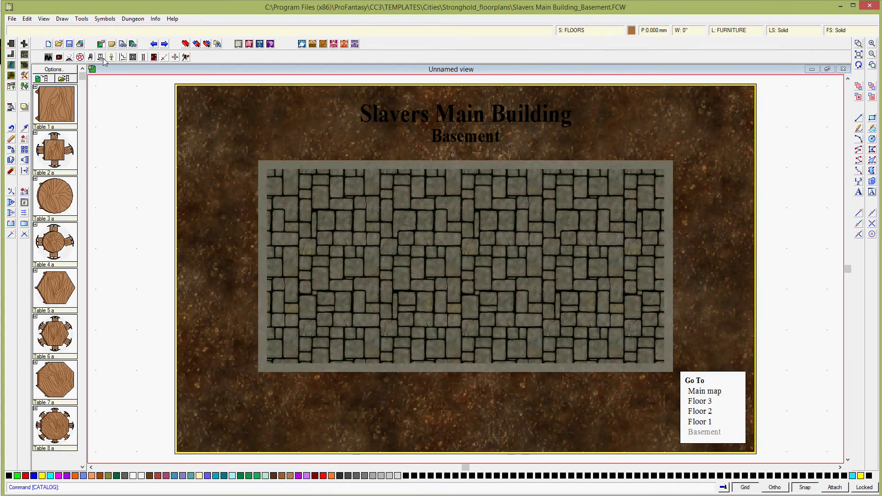
{"action": "left_click", "coordinate": [103, 59]}
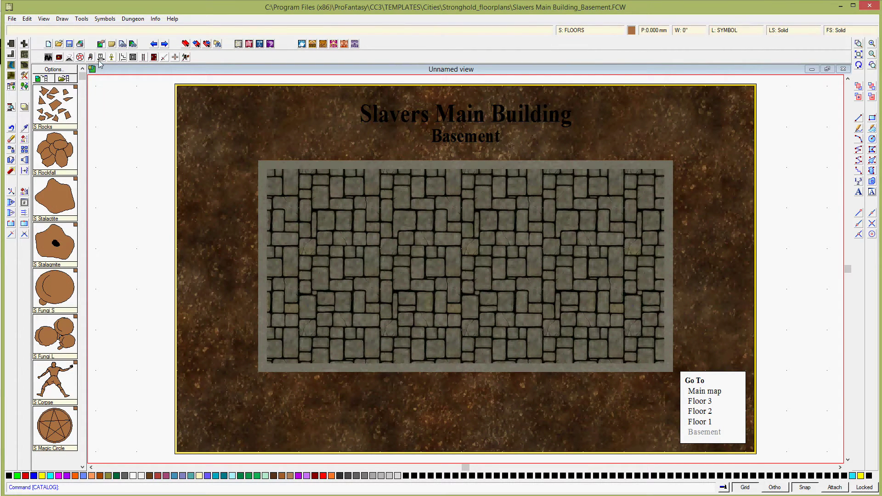
{"action": "left_click", "coordinate": [25, 86]}
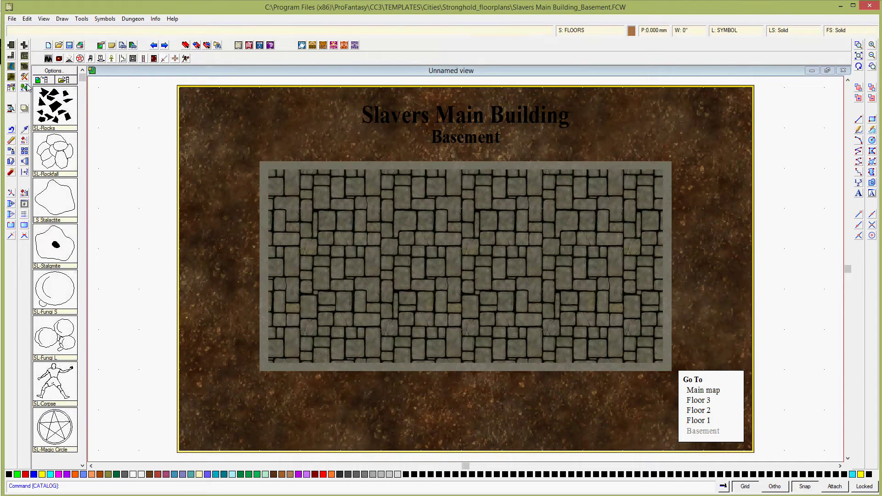
{"action": "left_click", "coordinate": [26, 88]}
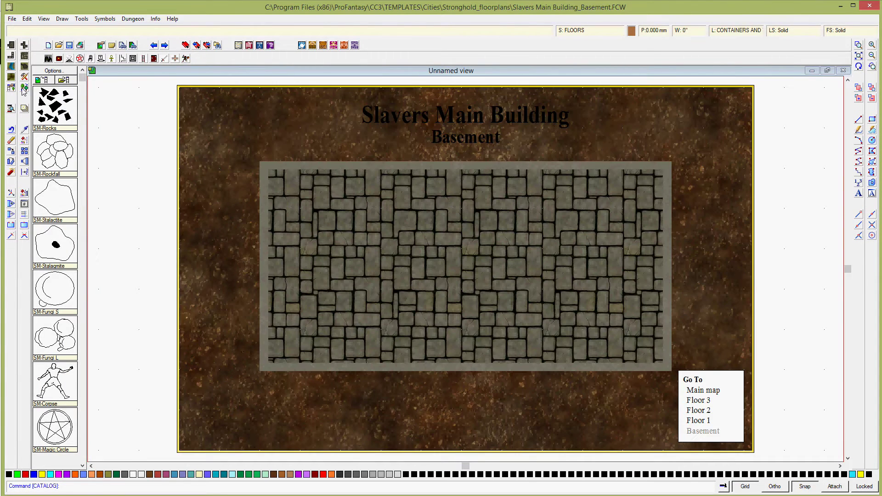
{"action": "left_click", "coordinate": [24, 89]}
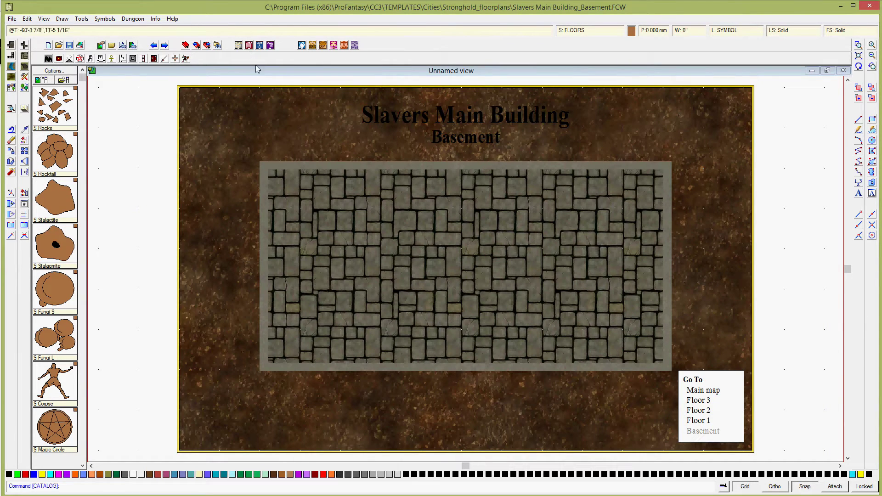
{"action": "left_click", "coordinate": [24, 89]}
{"action": "left_click", "coordinate": [24, 89]}
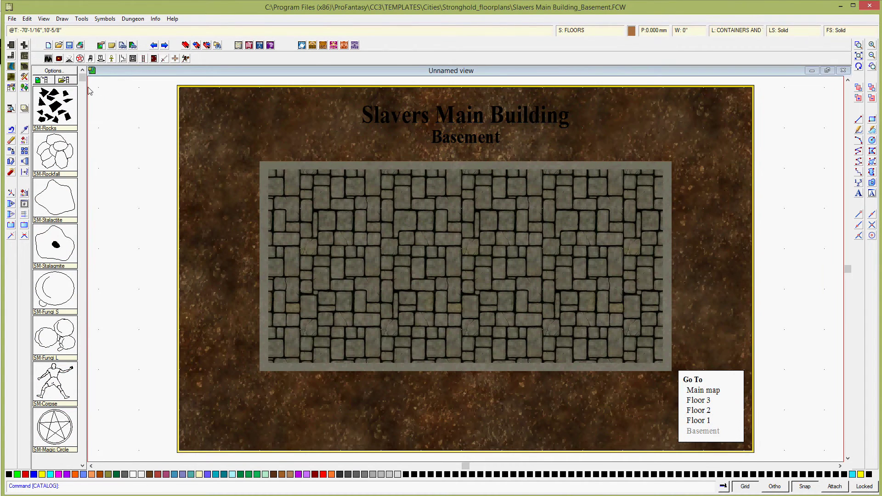
Load the Traps.fsc symbol catalog from the Dungeons DD3 Color folder and select the Cage b symbol for placement.
{"action": "left_click", "coordinate": [63, 81]}
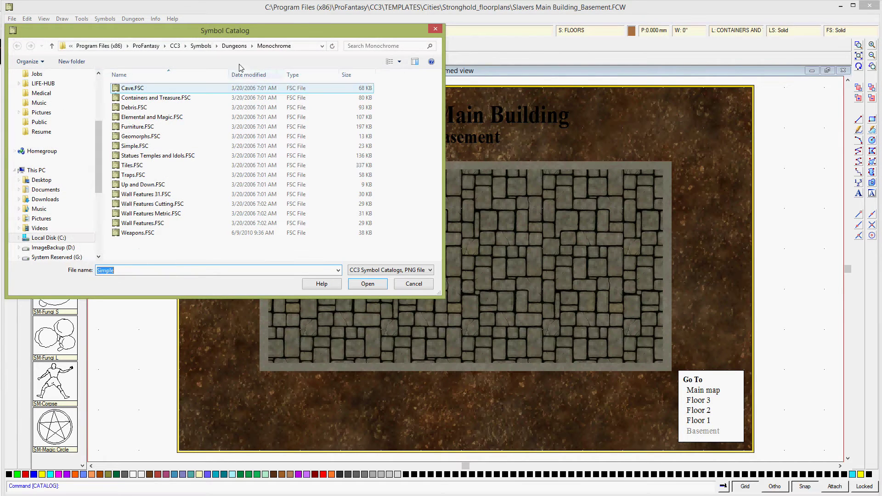
{"action": "left_click", "coordinate": [232, 47]}
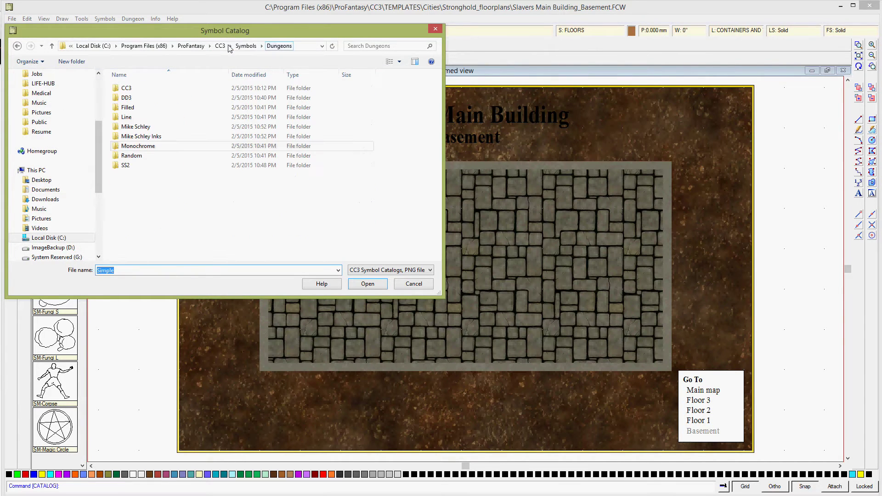
{"action": "double_click", "coordinate": [134, 98]}
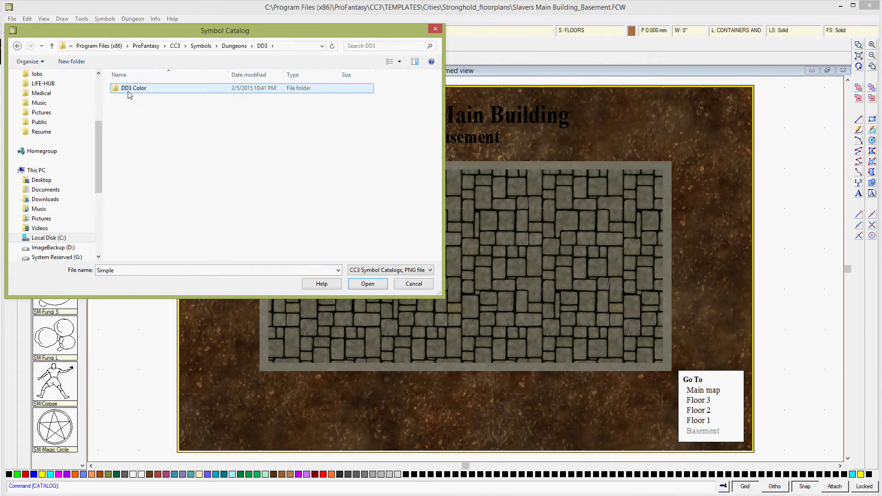
{"action": "double_click", "coordinate": [130, 92]}
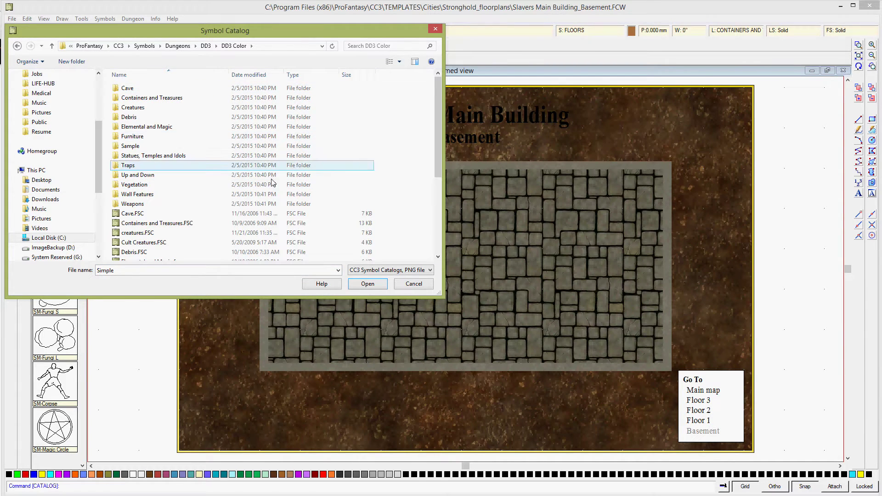
{"action": "scroll", "coordinate": [331, 183], "scroll_direction": "down", "scroll_amount": 4}
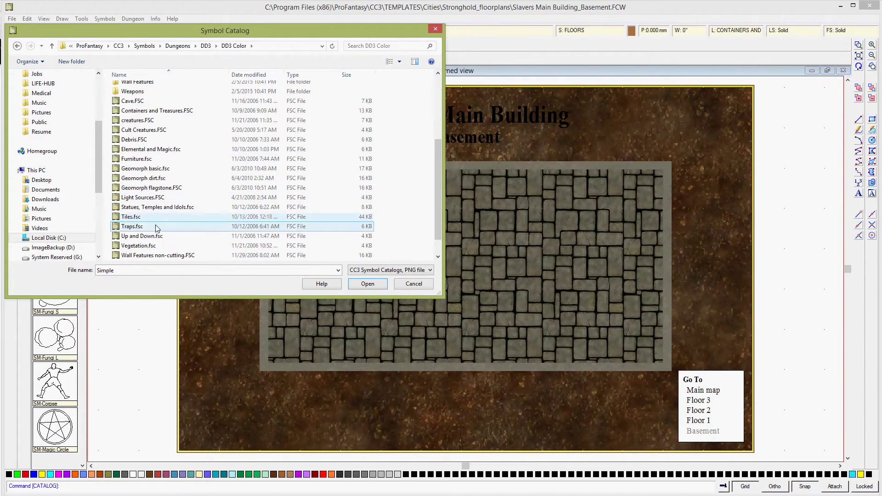
{"action": "left_click", "coordinate": [132, 227]}
{"action": "left_click", "coordinate": [359, 284]}
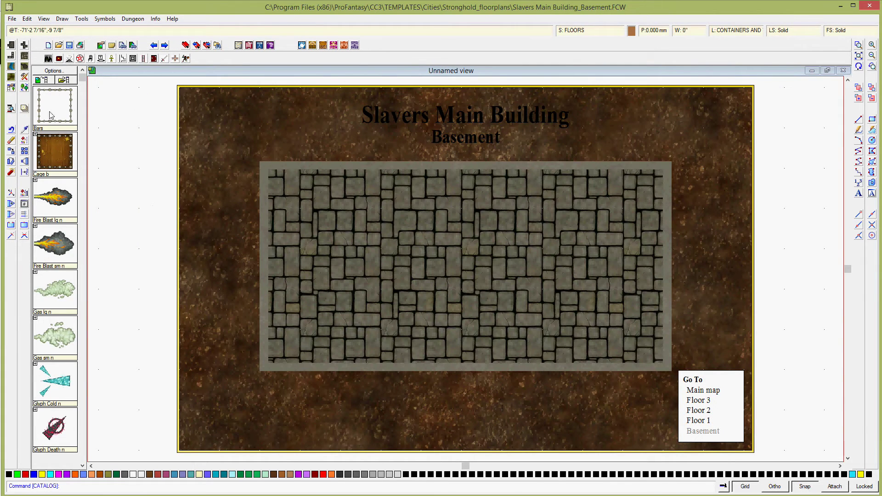
{"action": "left_click", "coordinate": [56, 159]}
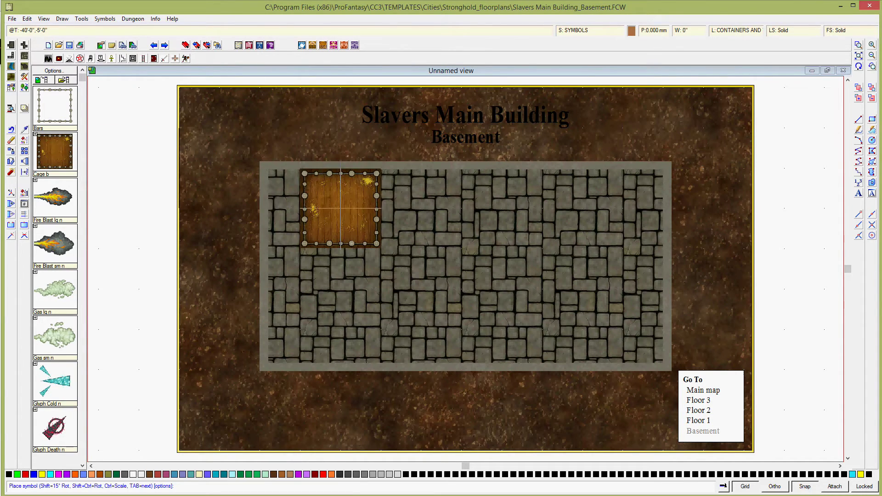
Turn snapping off, place the first Cage b symbol in the basement floor's upper-left corner at scale 1, and finish placing.
{"action": "left_click", "coordinate": [803, 487]}
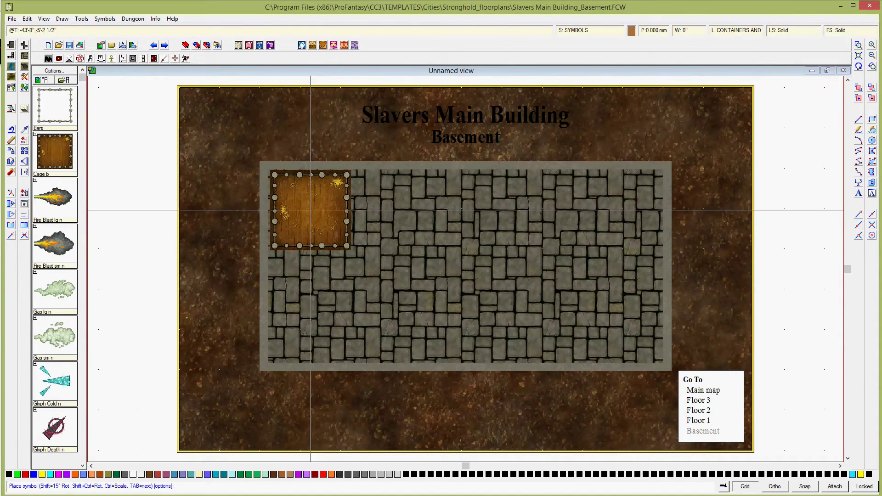
{"action": "left_click", "coordinate": [309, 209]}
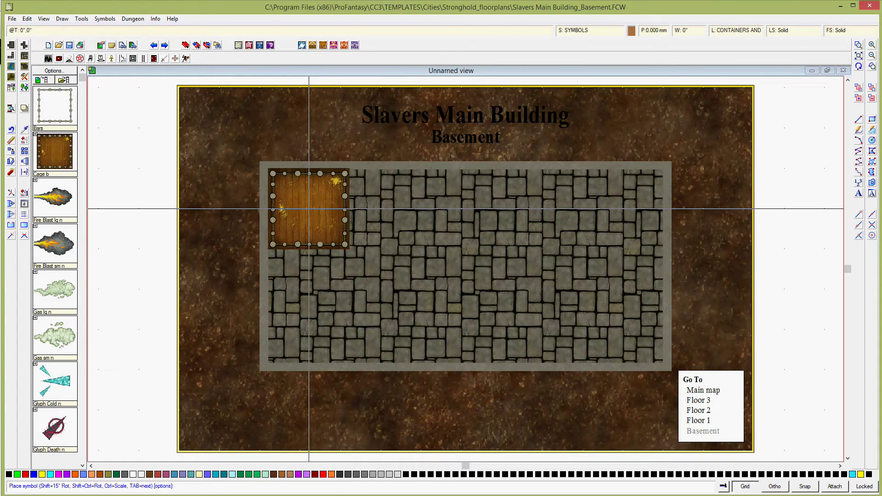
{"action": "right_click", "coordinate": [325, 247]}
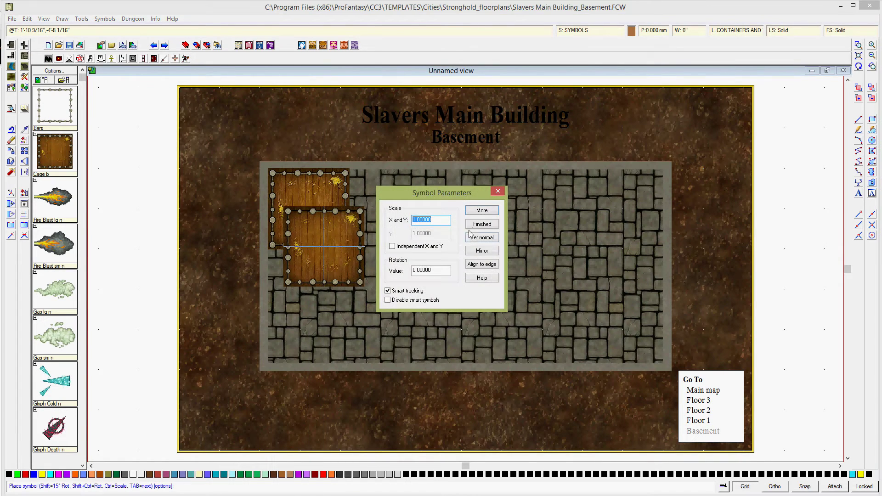
{"action": "left_click", "coordinate": [482, 224]}
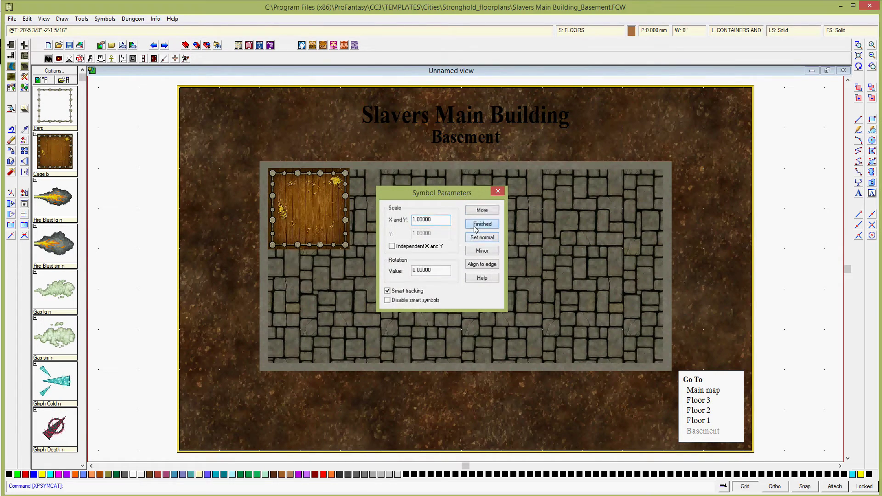
Measure the width of the placed cage along its upper edge.
{"action": "left_click", "coordinate": [155, 19]}
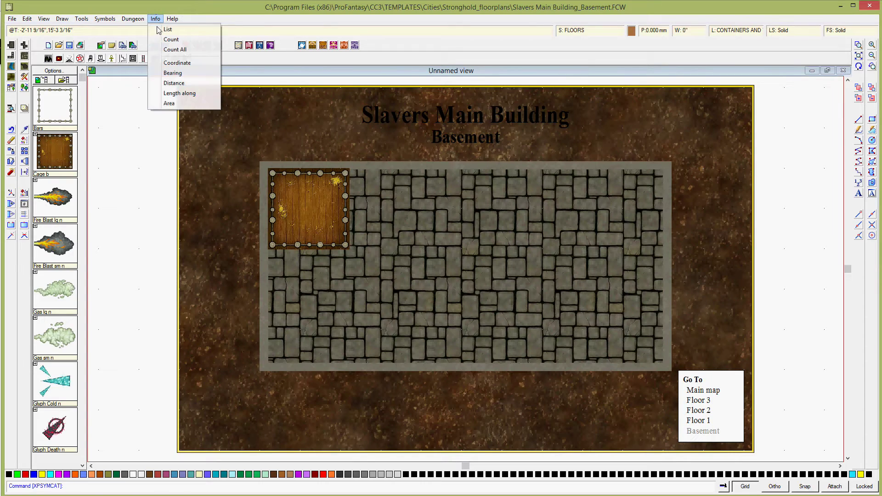
{"action": "left_click", "coordinate": [174, 83]}
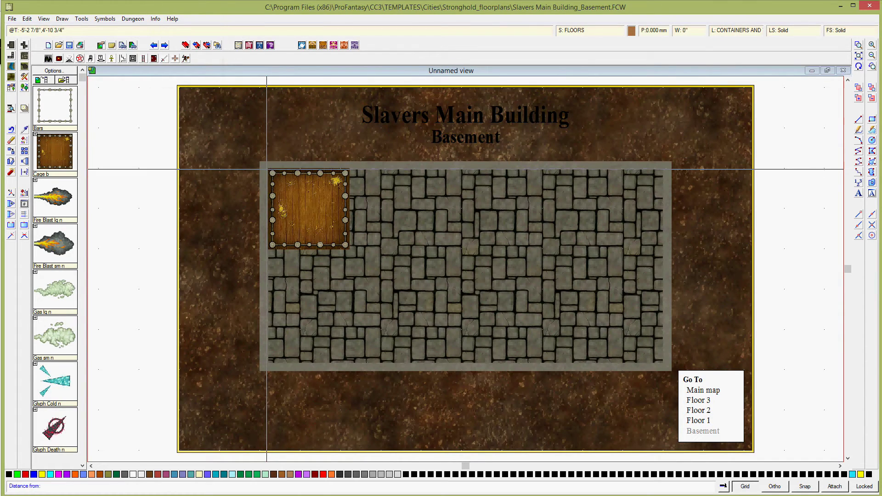
{"action": "left_click", "coordinate": [350, 171]}
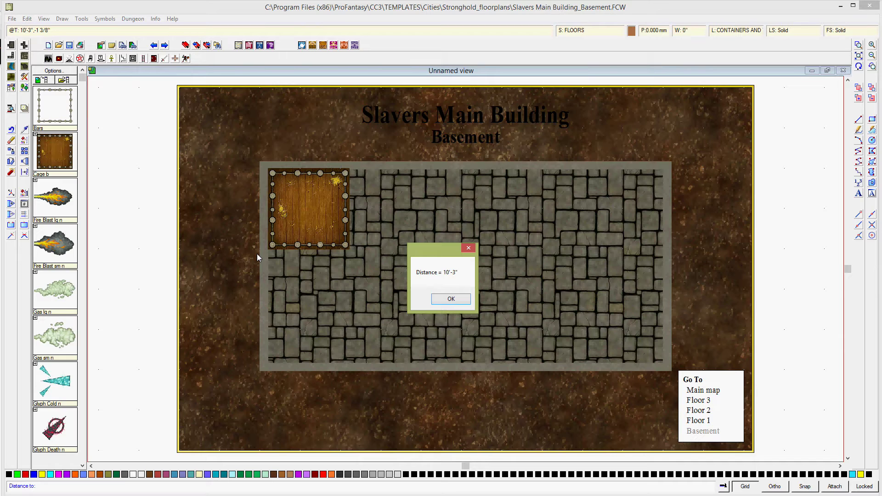
{"action": "left_click", "coordinate": [451, 299]}
Place seven more Cage b symbols to form rows of four along the upper and lower walls, leaving a corridor between them.
{"action": "left_click", "coordinate": [54, 152]}
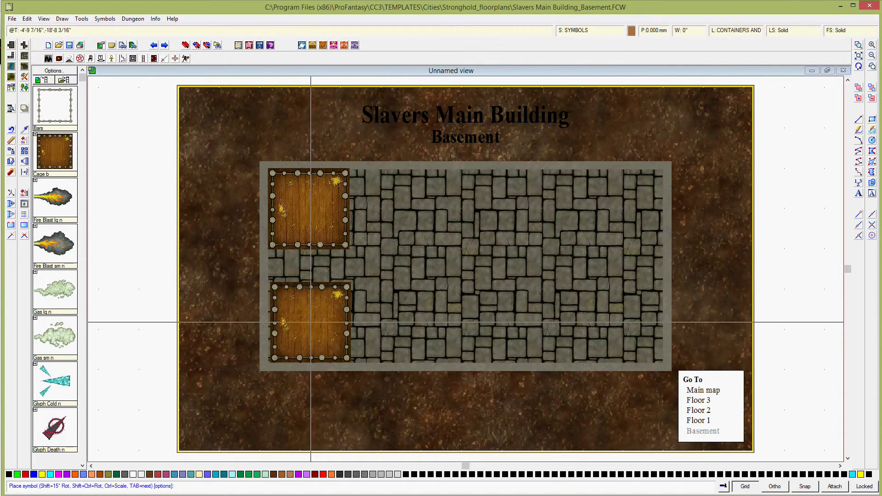
{"action": "left_click", "coordinate": [308, 323]}
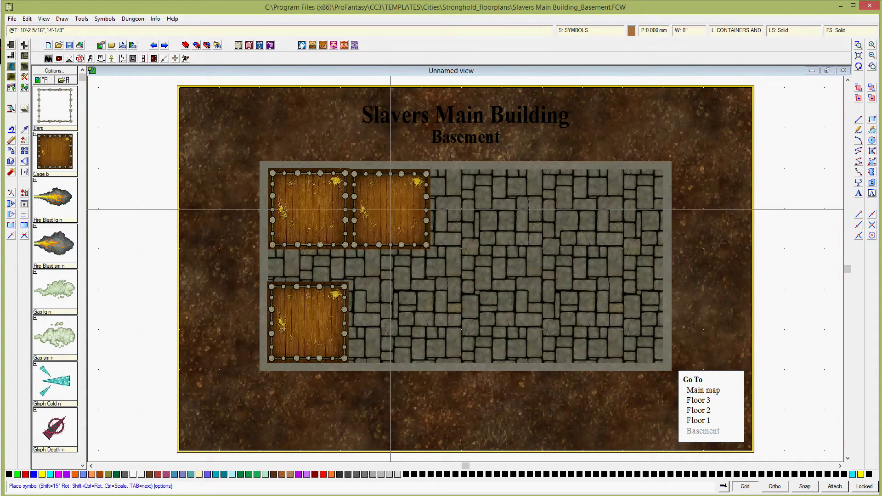
{"action": "left_click", "coordinate": [390, 209]}
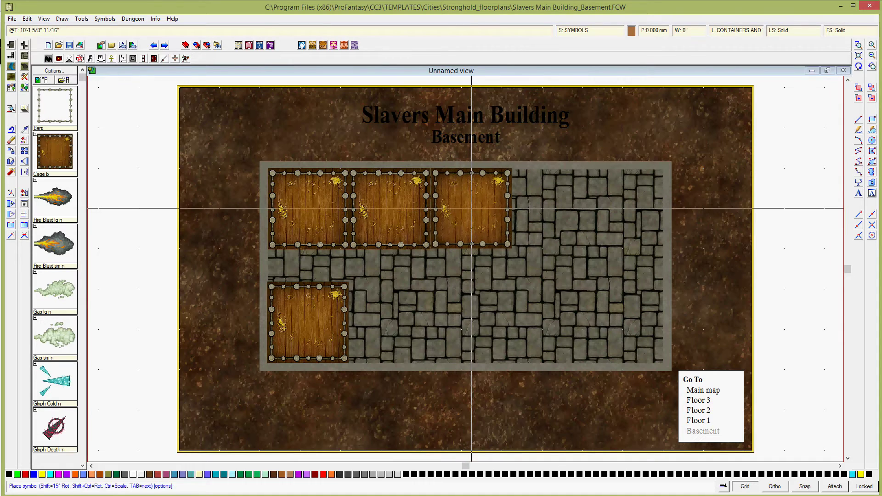
{"action": "left_click", "coordinate": [472, 209]}
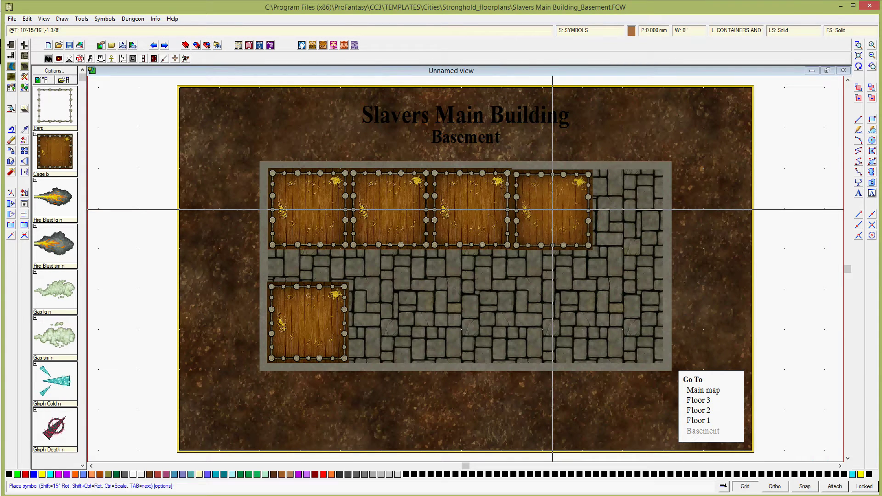
{"action": "left_click", "coordinate": [553, 210]}
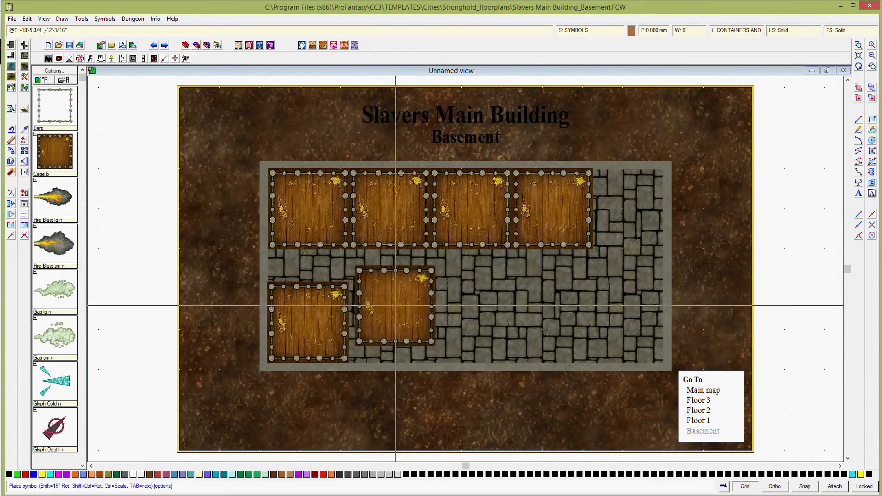
{"action": "left_click", "coordinate": [392, 320]}
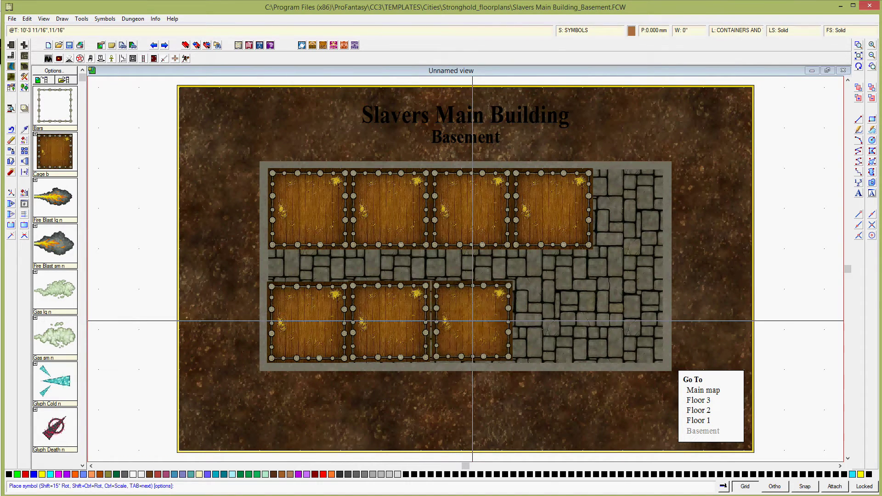
{"action": "left_click", "coordinate": [471, 321]}
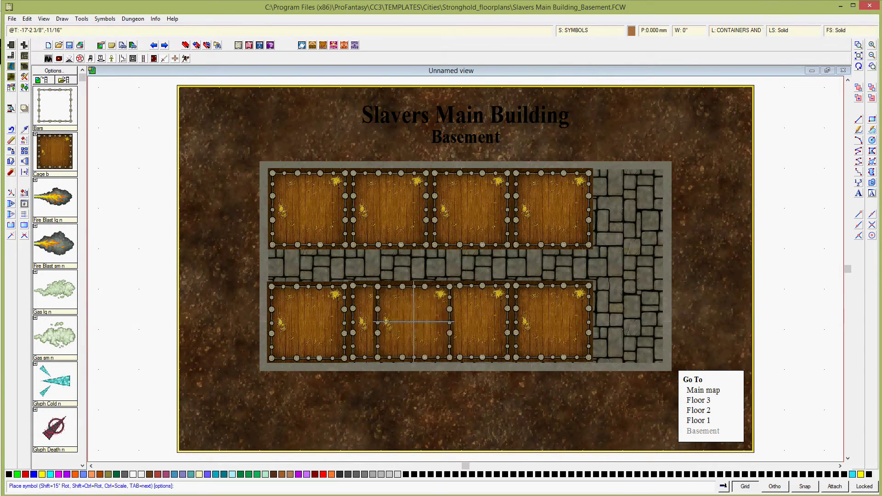
{"action": "right_click", "coordinate": [324, 306]}
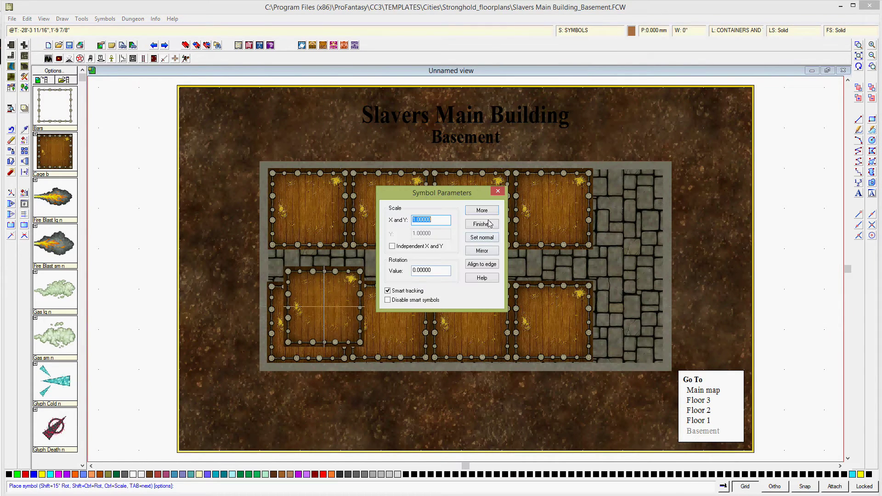
{"action": "left_click", "coordinate": [482, 225]}
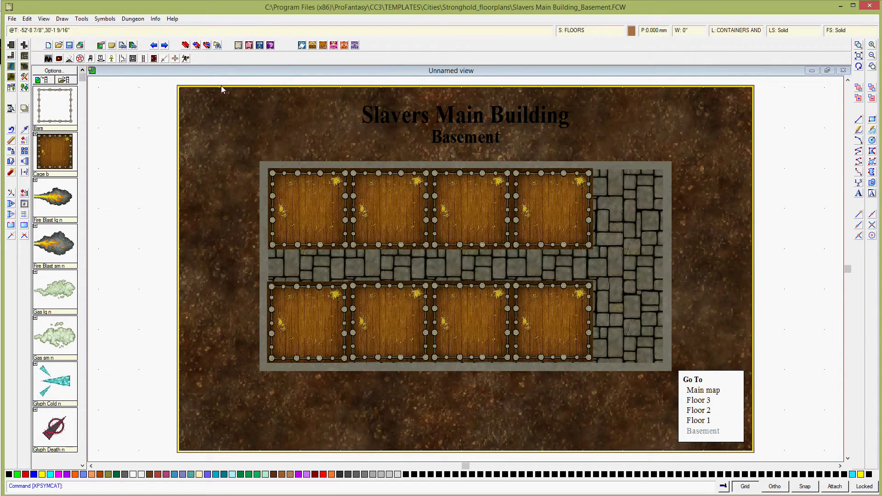
Load the color stair symbols, pick Stairs 10' Up b, and give it independent scales of X 1 and Y 0.5.
{"action": "left_click", "coordinate": [143, 58]}
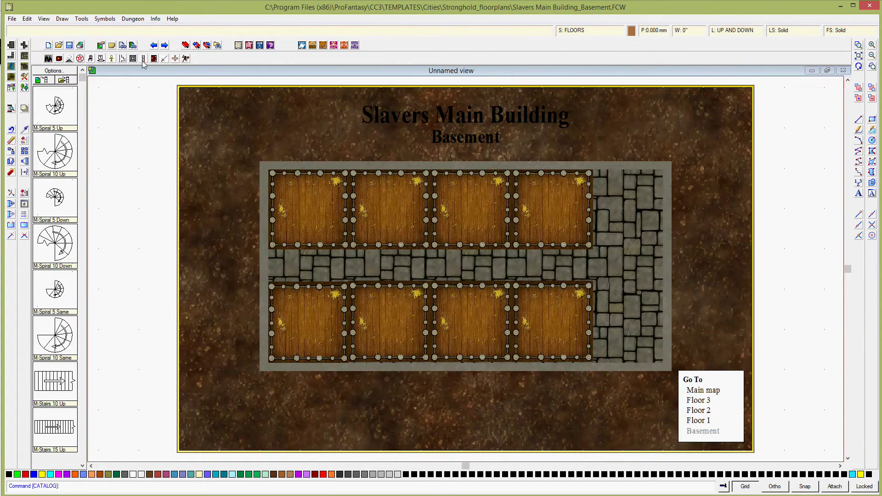
{"action": "left_click", "coordinate": [27, 87]}
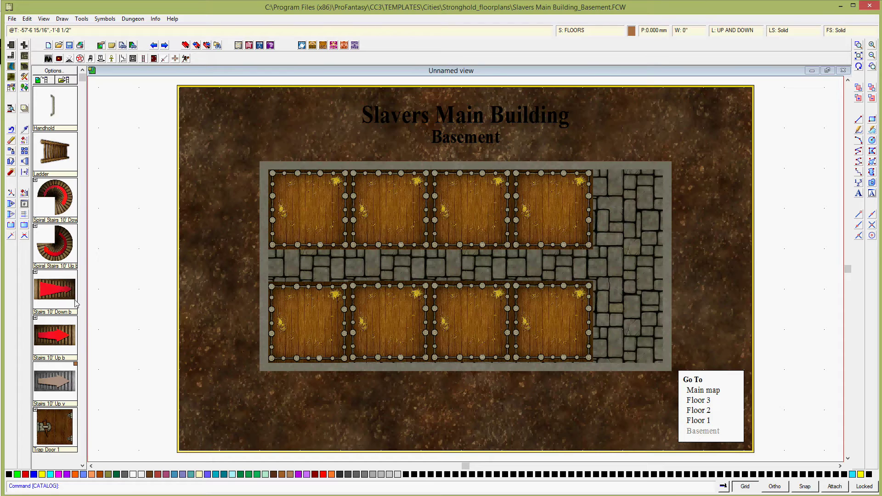
{"action": "left_click", "coordinate": [51, 344]}
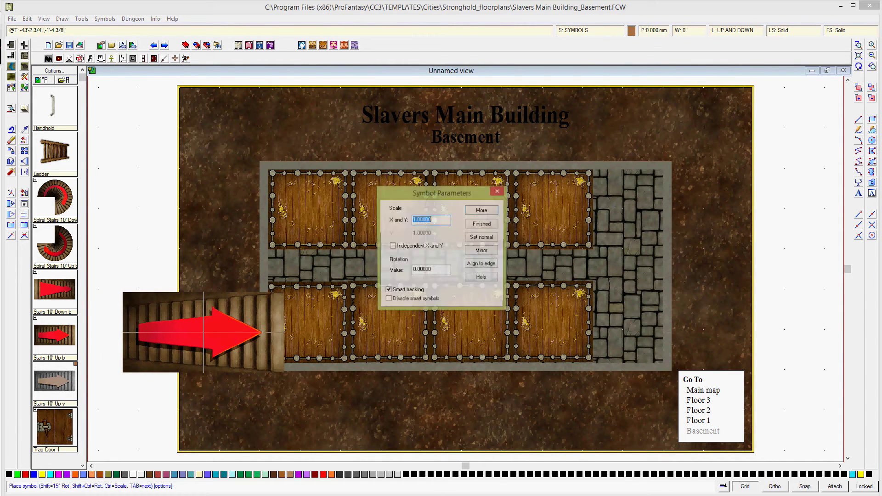
{"action": "left_click", "coordinate": [393, 248]}
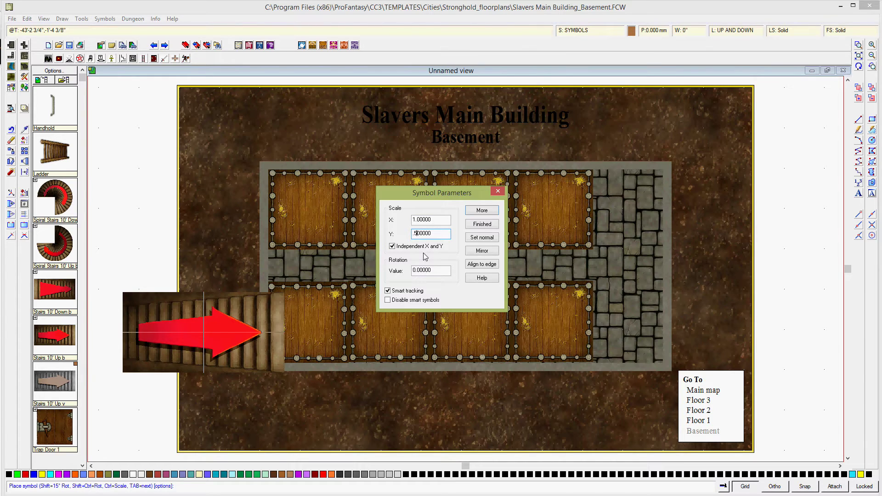
{"action": "left_click", "coordinate": [482, 210]}
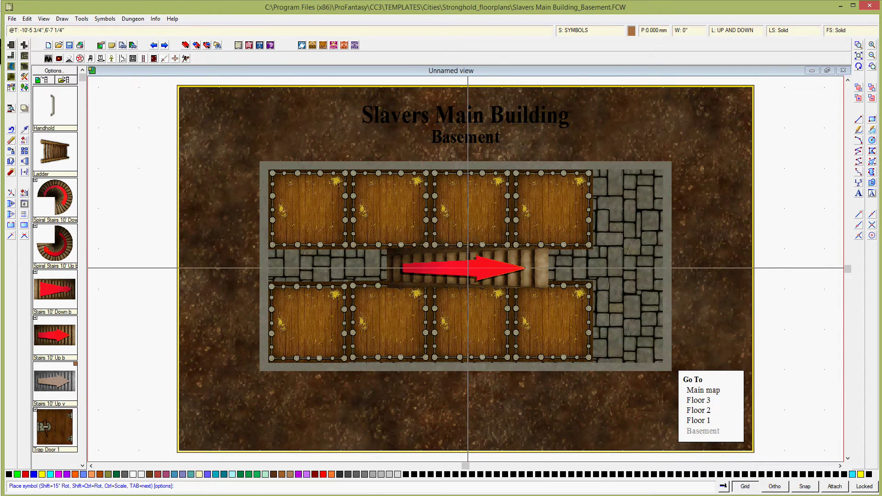
Rotate the Stairs 10' Up b symbol to 90 degrees and set a uniform X and Y scale of 0.5.
{"action": "key", "text": "shift"}
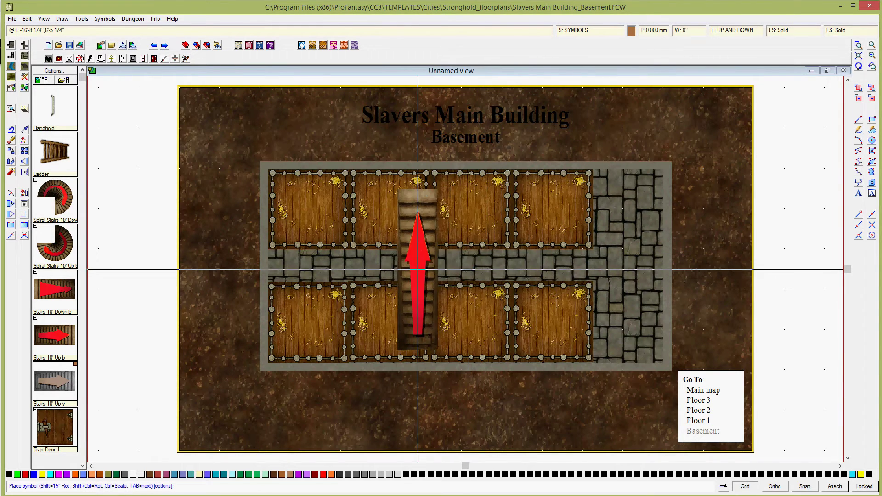
{"action": "right_click", "coordinate": [417, 268]}
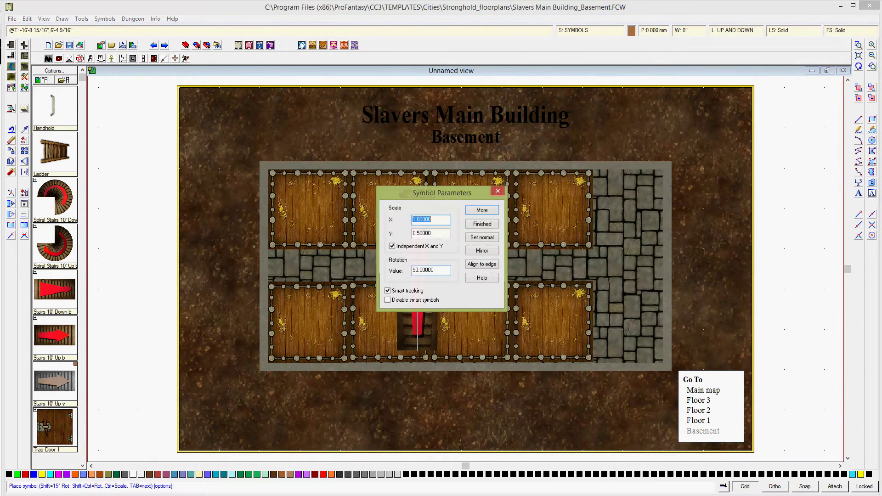
{"action": "left_click", "coordinate": [392, 247]}
{"action": "double_click", "coordinate": [435, 221]}
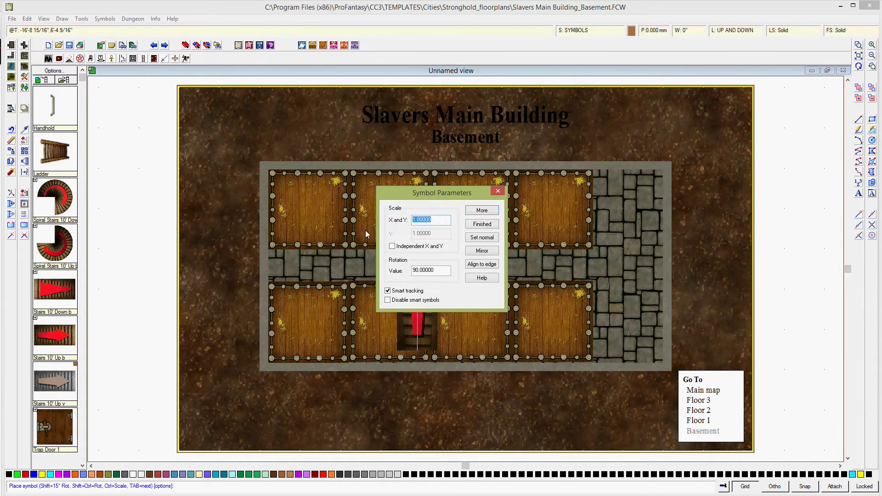
{"action": "key", "text": "BackSpace"}
{"action": "type", "text": ".5"}
{"action": "left_click", "coordinate": [483, 224]}
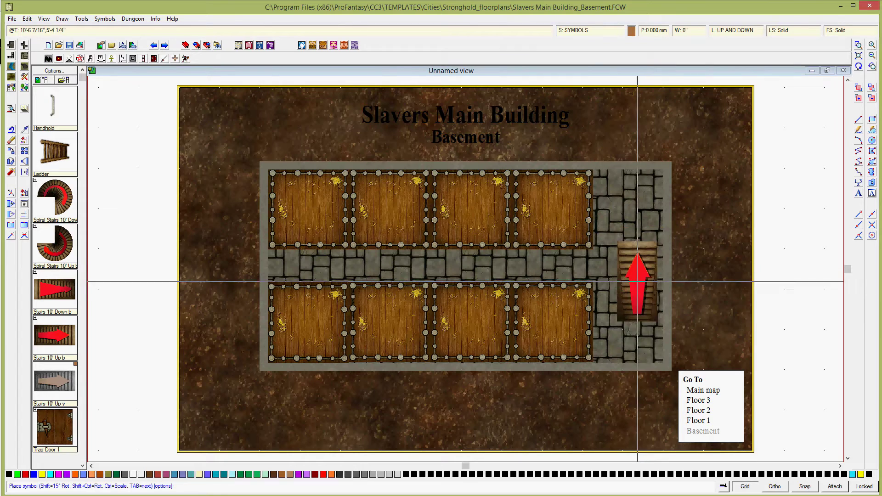
Turn snapping on and look through the available grid systems for one suited to positioning the stairs.
{"action": "left_click", "coordinate": [815, 490]}
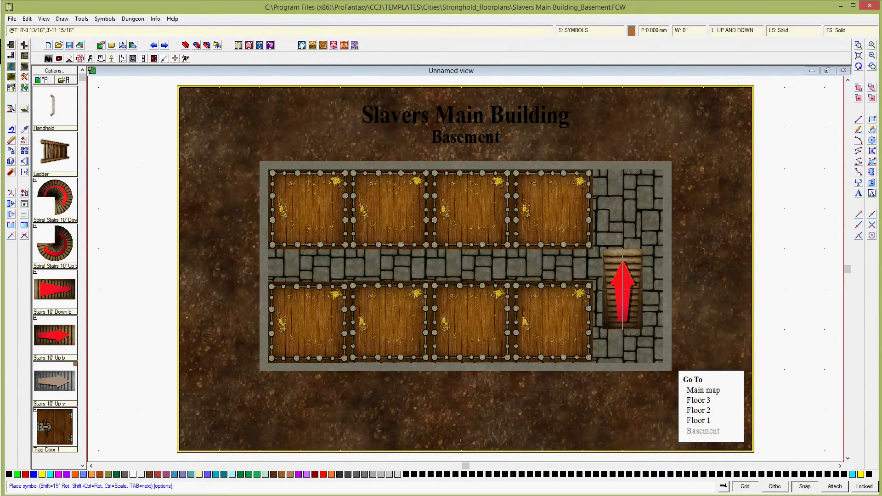
{"action": "right_click", "coordinate": [746, 489]}
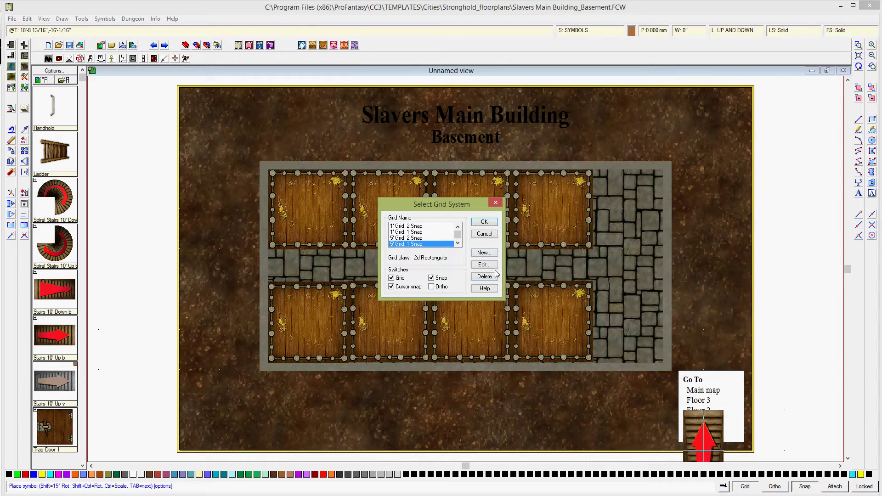
{"action": "left_click", "coordinate": [457, 245]}
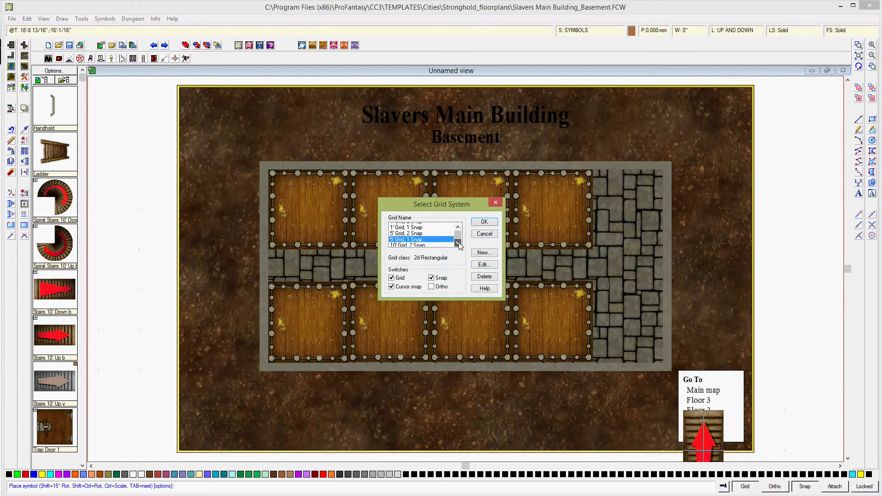
{"action": "left_click", "coordinate": [458, 244]}
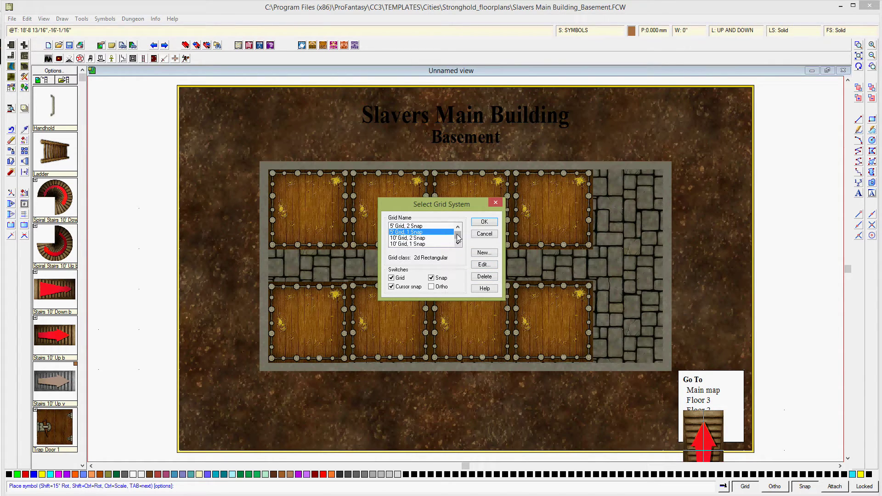
{"action": "left_click", "coordinate": [459, 245]}
{"action": "left_click", "coordinate": [458, 241]}
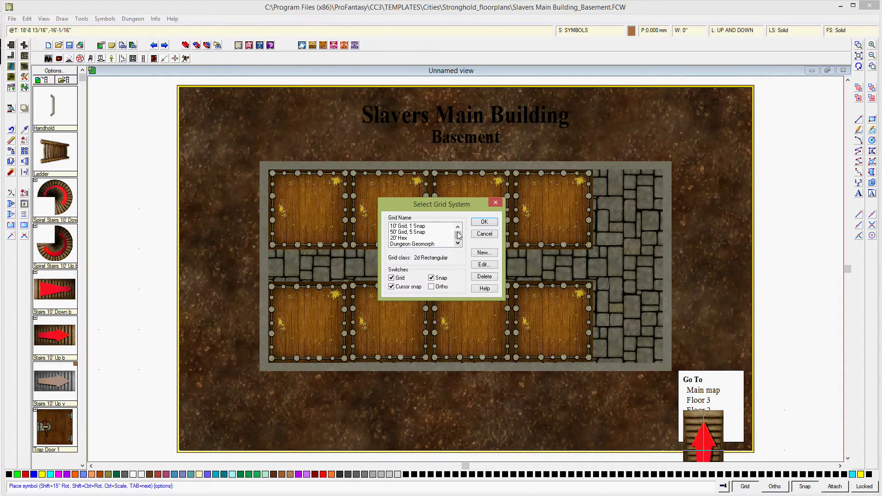
{"action": "left_click", "coordinate": [458, 227]}
{"action": "left_click", "coordinate": [458, 227]}
{"action": "left_click", "coordinate": [458, 227]}
{"action": "left_click", "coordinate": [458, 227]}
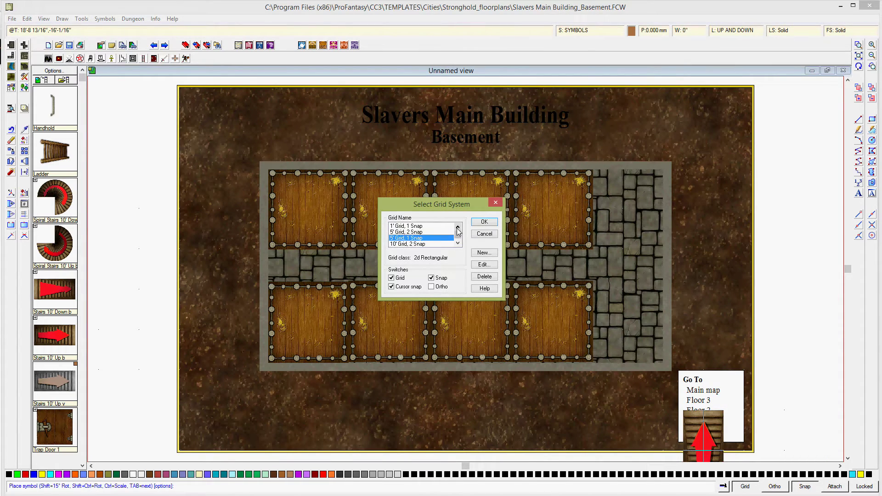
Create and activate a square 2d Rectangular grid named "5' Grid, 5 Snap" with 5 snap divisions and 5' spacing.
{"action": "left_click", "coordinate": [479, 254]}
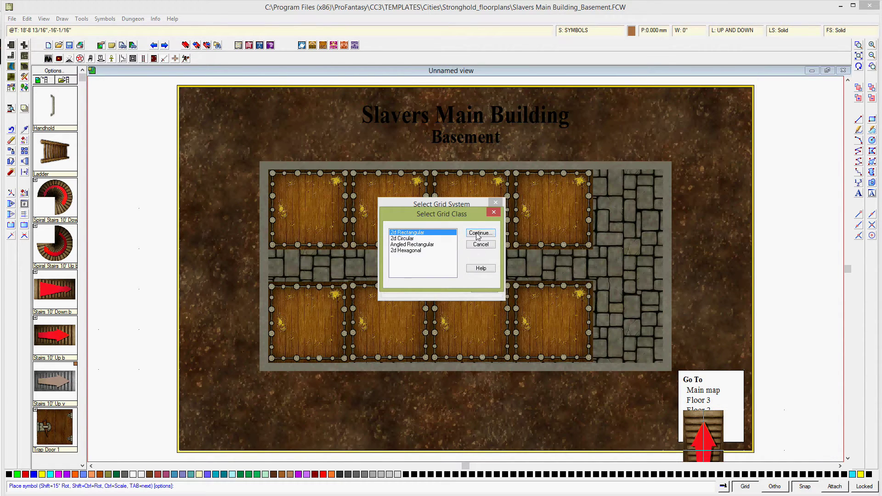
{"action": "left_click", "coordinate": [478, 234]}
{"action": "type", "text": "5"}
{"action": "key", "text": "Return"}
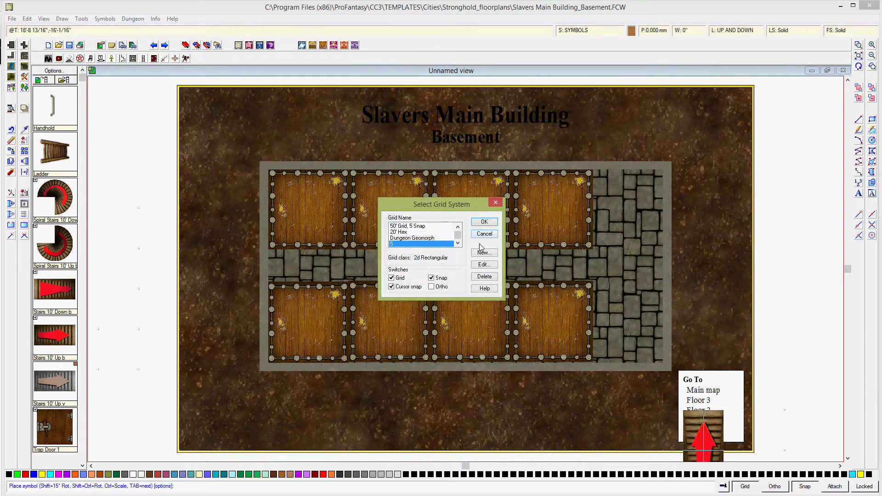
{"action": "left_click", "coordinate": [484, 264]}
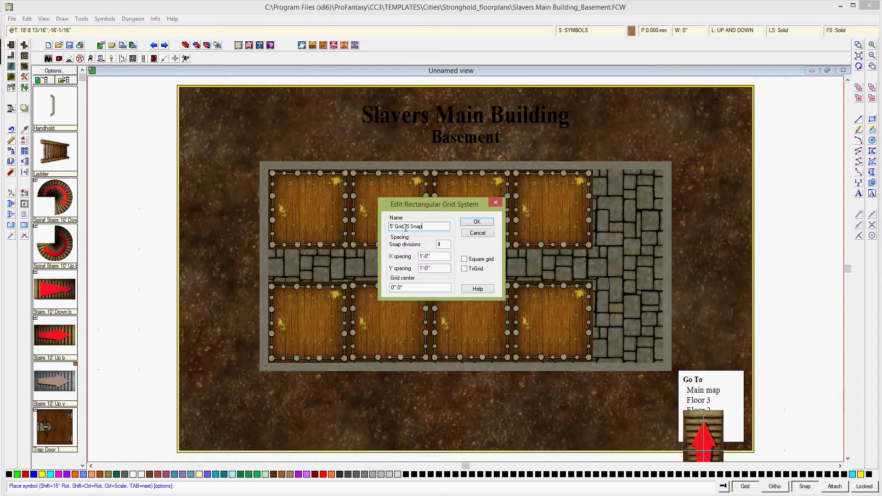
{"action": "type", "text": "5"}
{"action": "left_click", "coordinate": [464, 259]}
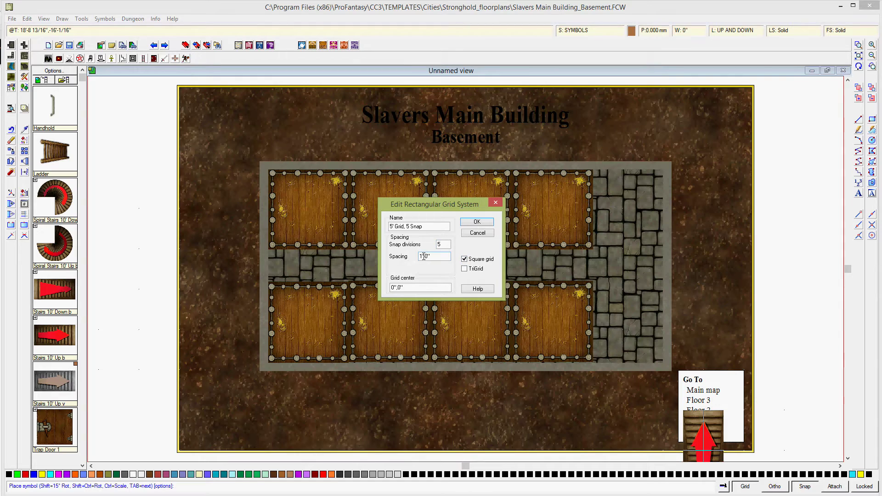
{"action": "key", "text": "BackSpace"}
{"action": "type", "text": "5"}
{"action": "left_click", "coordinate": [477, 222]}
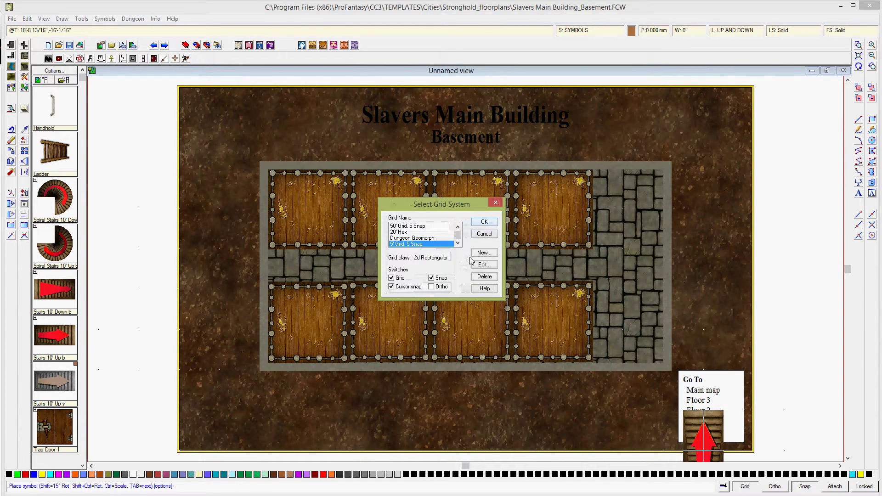
{"action": "left_click", "coordinate": [484, 223]}
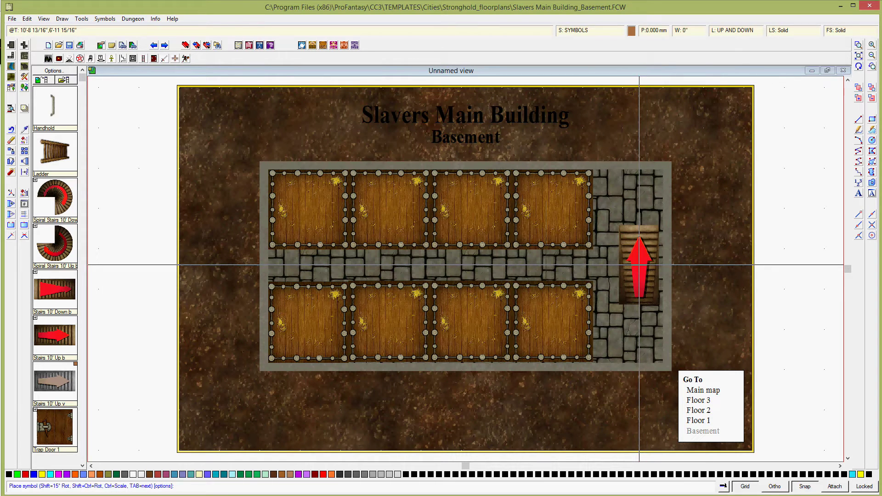
Place the Stairs 10' Up b symbol at the east end of the basement corridor and finish placing symbols.
{"action": "left_click", "coordinate": [639, 265]}
{"action": "right_click", "coordinate": [430, 257]}
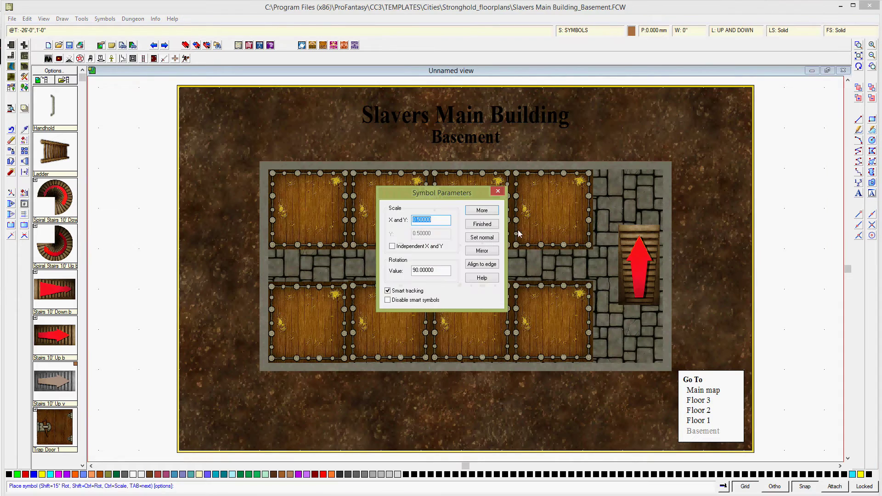
{"action": "left_click", "coordinate": [483, 228]}
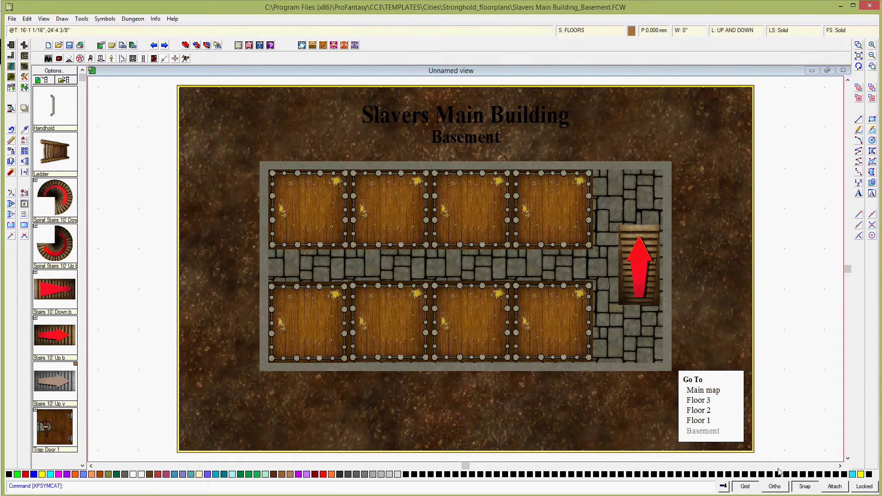
Turn snapping off, quick-move the basement stairs flush against the east wall, and redraw the map.
{"action": "left_click", "coordinate": [805, 487]}
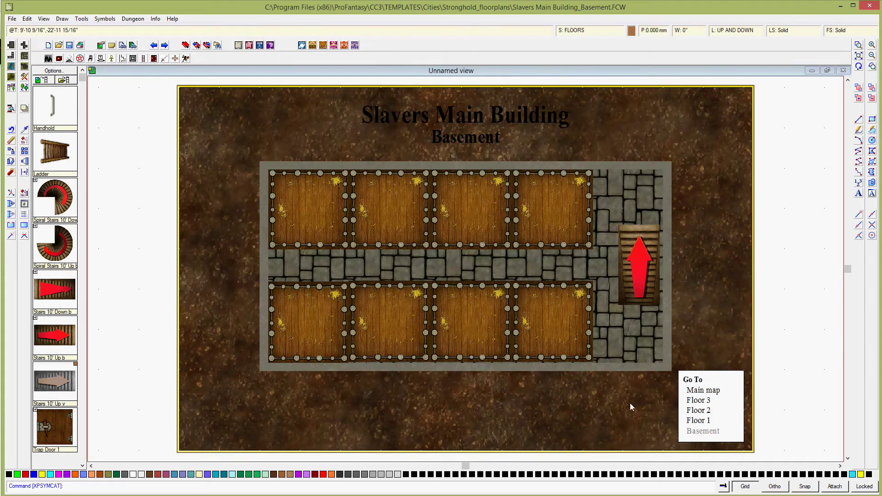
{"action": "left_click", "coordinate": [27, 19]}
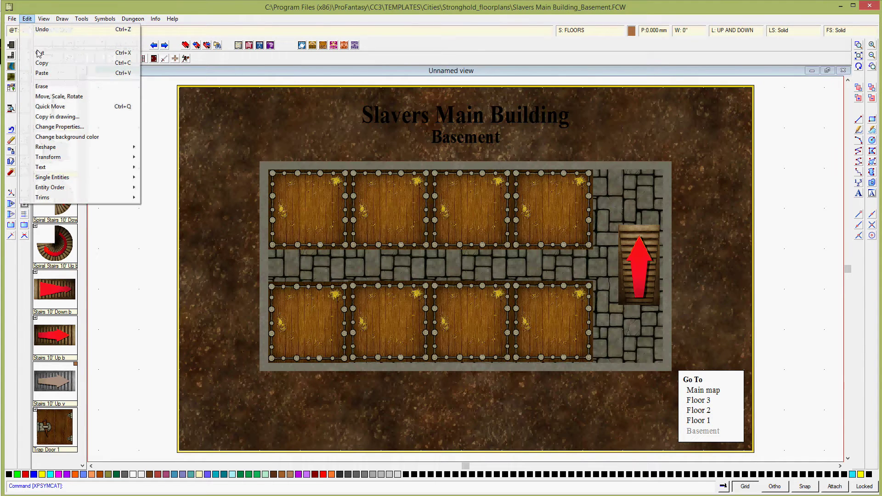
{"action": "left_click", "coordinate": [50, 109]}
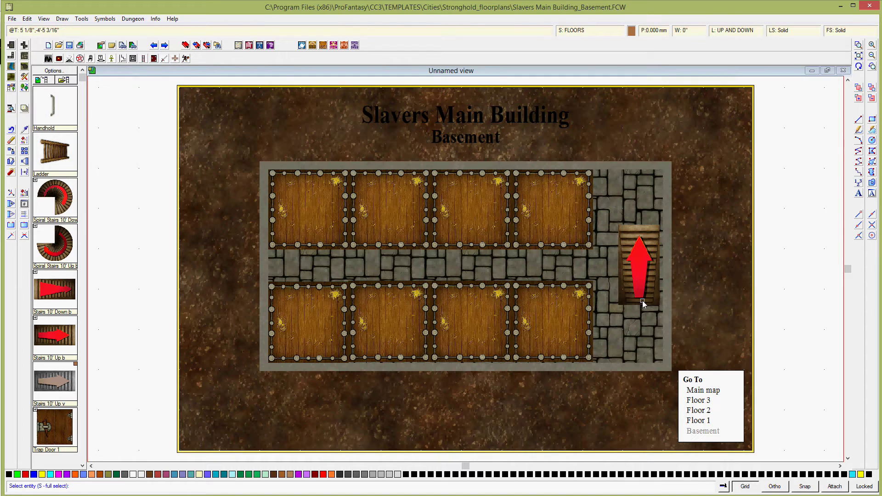
{"action": "left_click", "coordinate": [645, 307]}
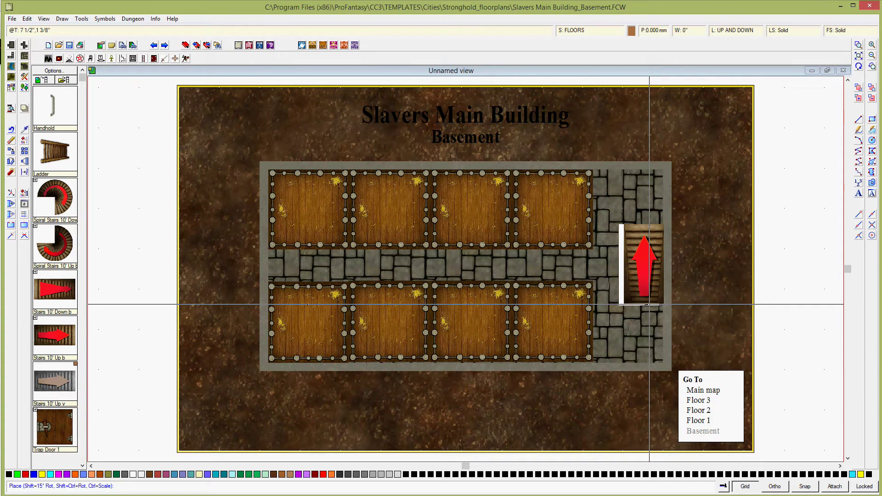
{"action": "left_click", "coordinate": [649, 304]}
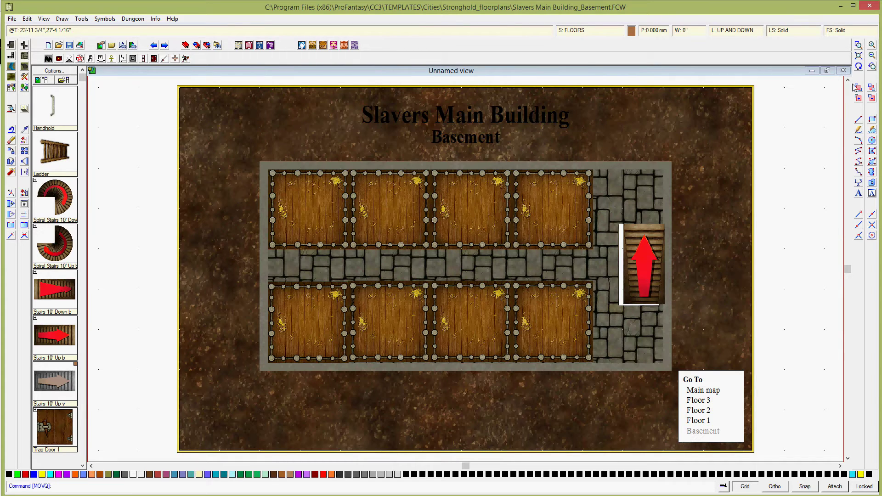
{"action": "left_click", "coordinate": [860, 66]}
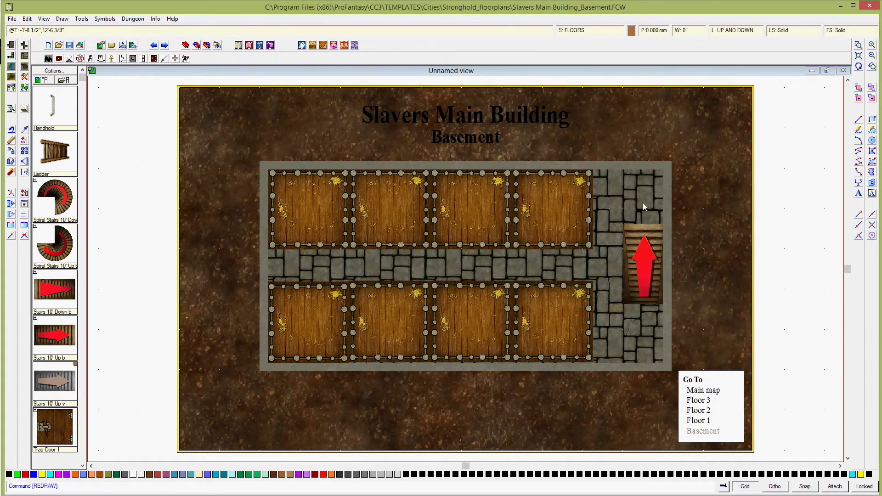
Load the container symbols and place one Barrel Lg Full n at scale 1 in the basement's northeast corner, above the stairs.
{"action": "left_click", "coordinate": [59, 59]}
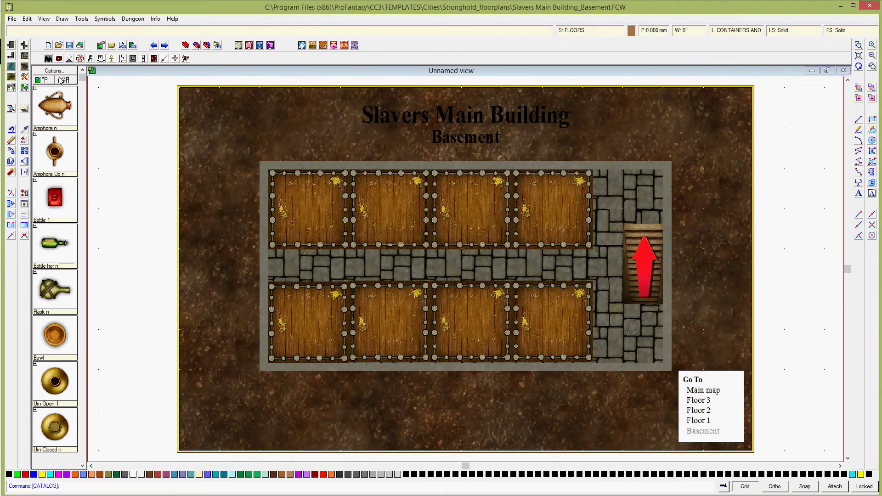
{"action": "right_click", "coordinate": [68, 213]}
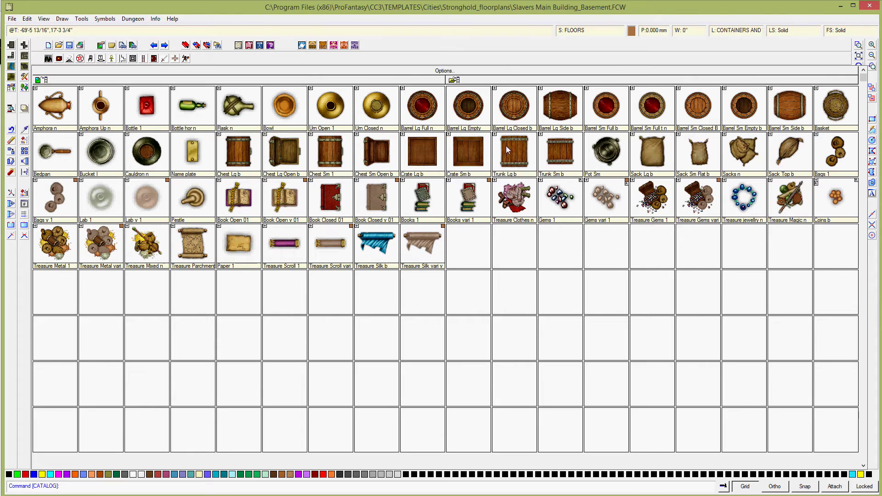
{"action": "left_click", "coordinate": [425, 119]}
{"action": "right_click", "coordinate": [456, 174]}
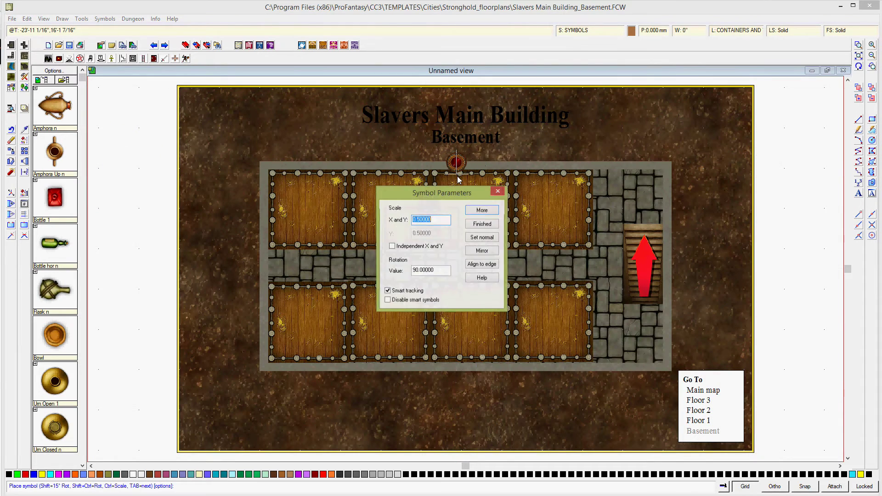
{"action": "type", "text": "1"}
{"action": "left_click", "coordinate": [482, 223]}
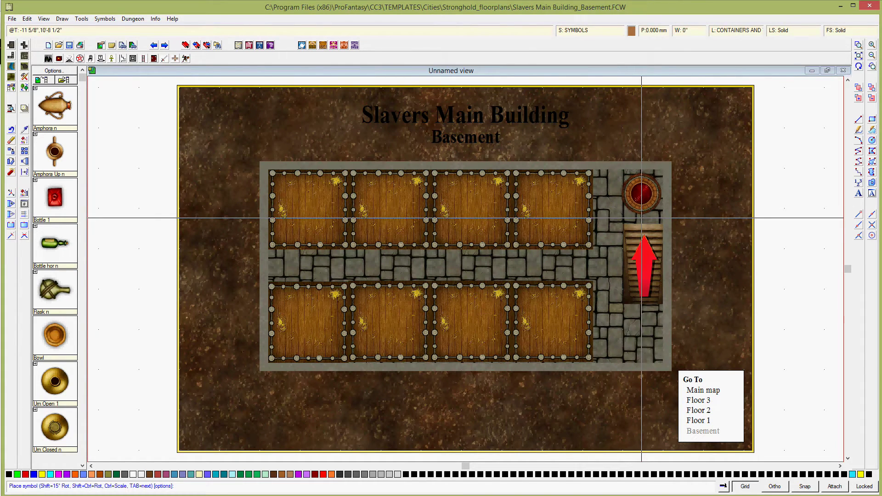
{"action": "left_click", "coordinate": [642, 218]}
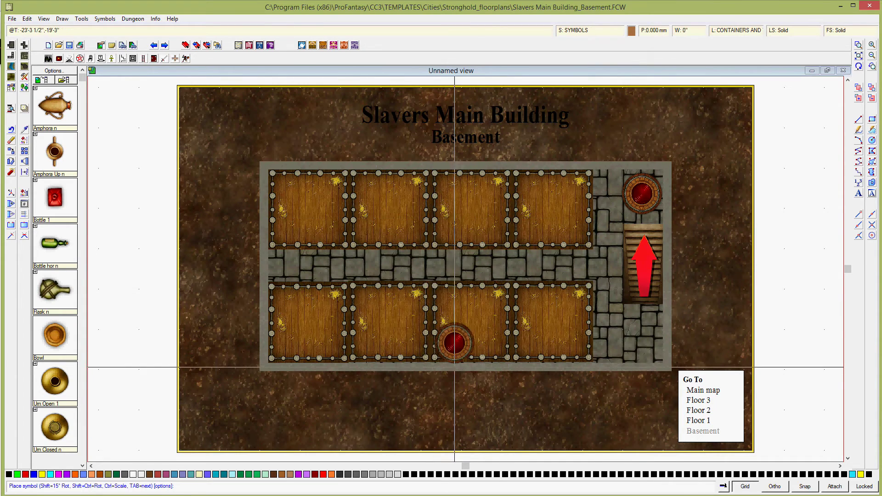
{"action": "right_click", "coordinate": [386, 318]}
{"action": "left_click", "coordinate": [482, 224]}
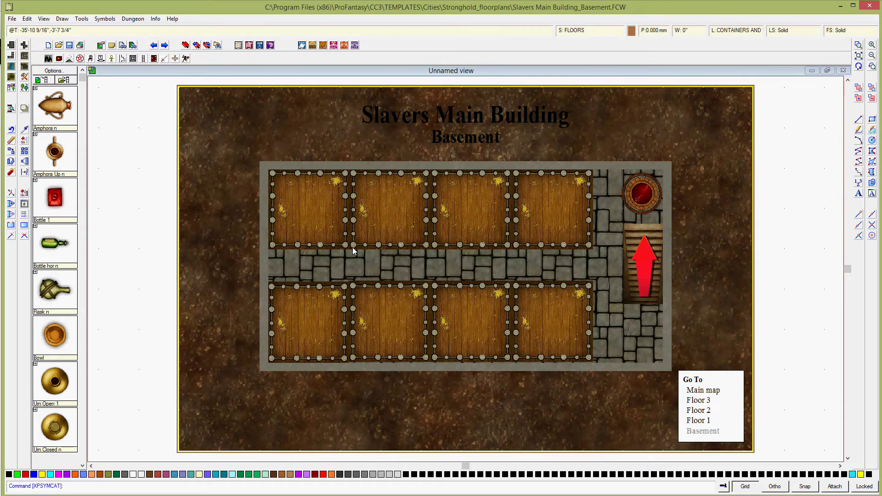
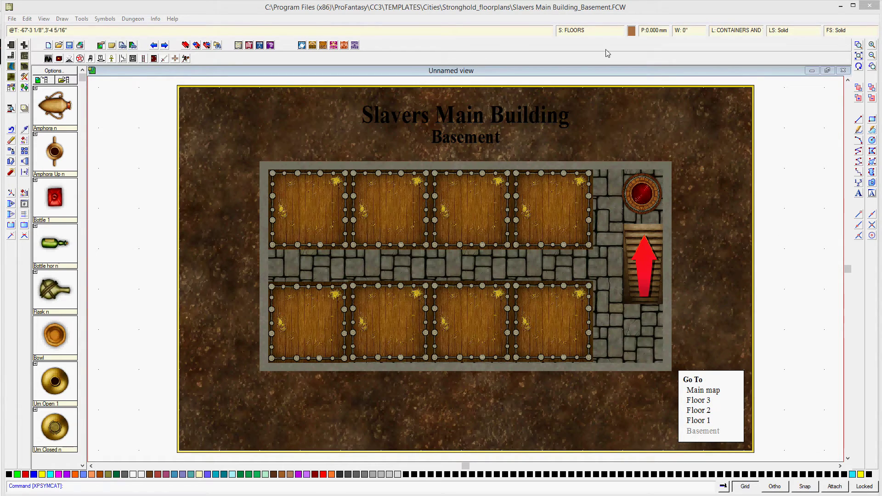
Follow the link to the Floor 1 plan, load the stair symbols, and pick Stairs 10' Down b at scale 0.5.
{"action": "left_click", "coordinate": [701, 421]}
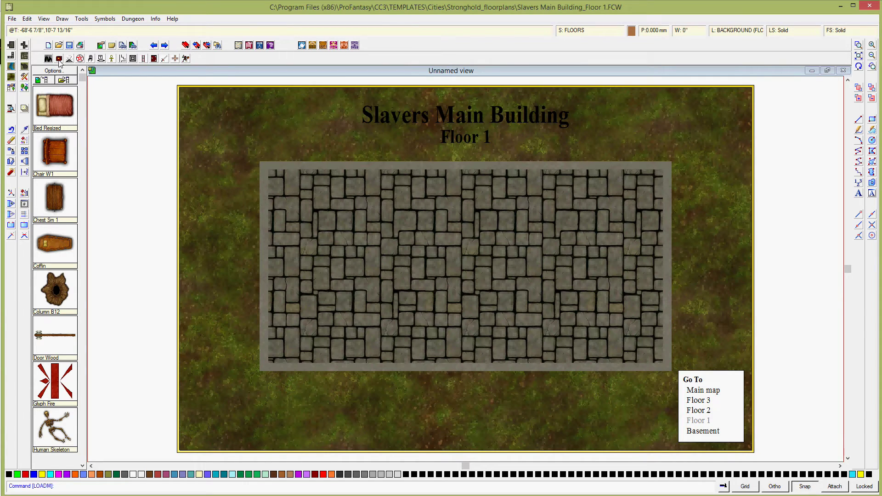
{"action": "left_click", "coordinate": [144, 59]}
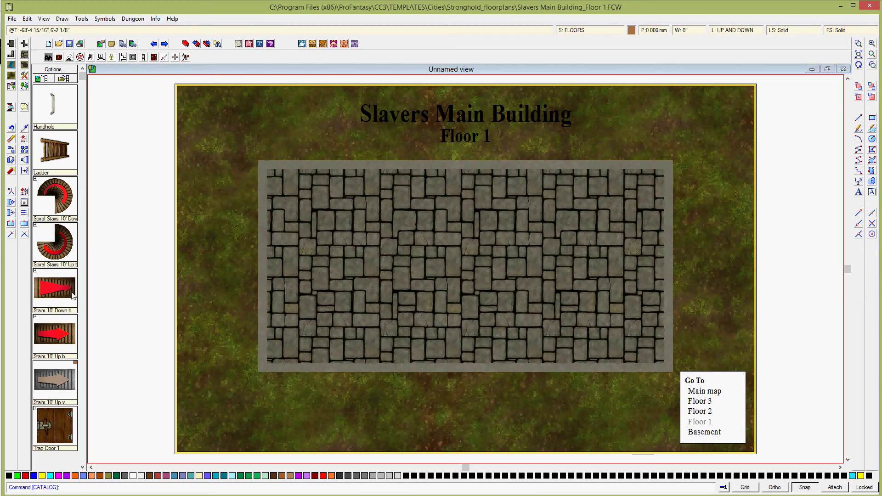
{"action": "left_click", "coordinate": [62, 290]}
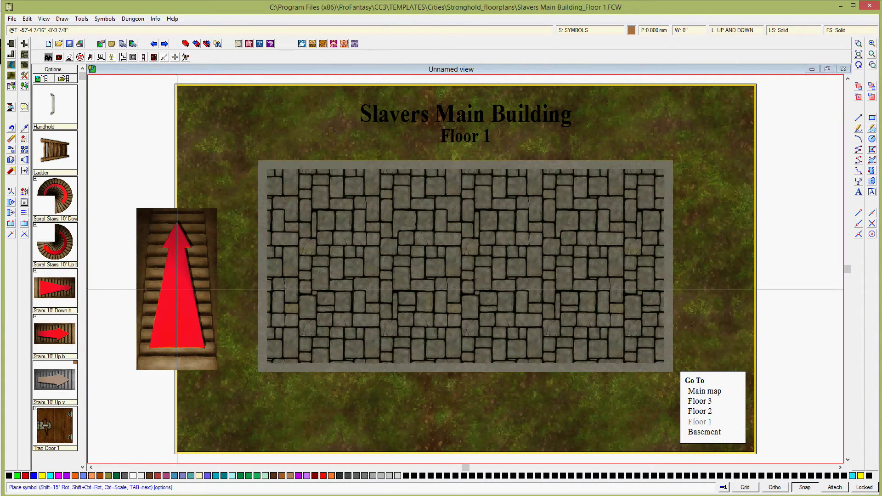
{"action": "right_click", "coordinate": [177, 289]}
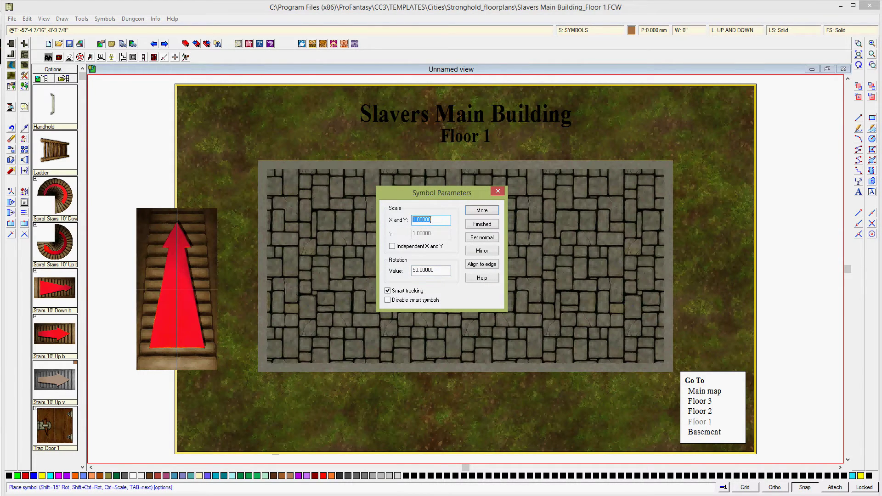
{"action": "type", "text": ".5"}
{"action": "left_click", "coordinate": [482, 223]}
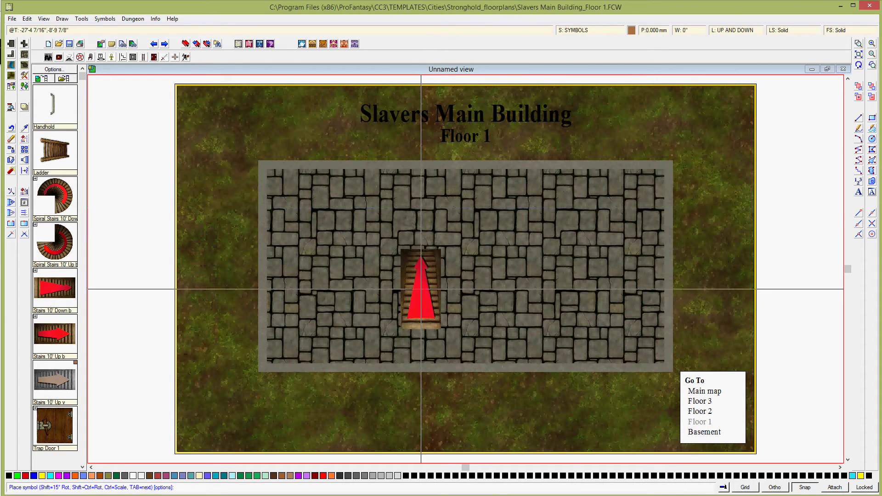
Create and activate a square 2d Rectangular grid named "5' Grid, 5 Snam" with 5 snap divisions for the Floor 1 plan.
{"action": "left_click", "coordinate": [747, 487]}
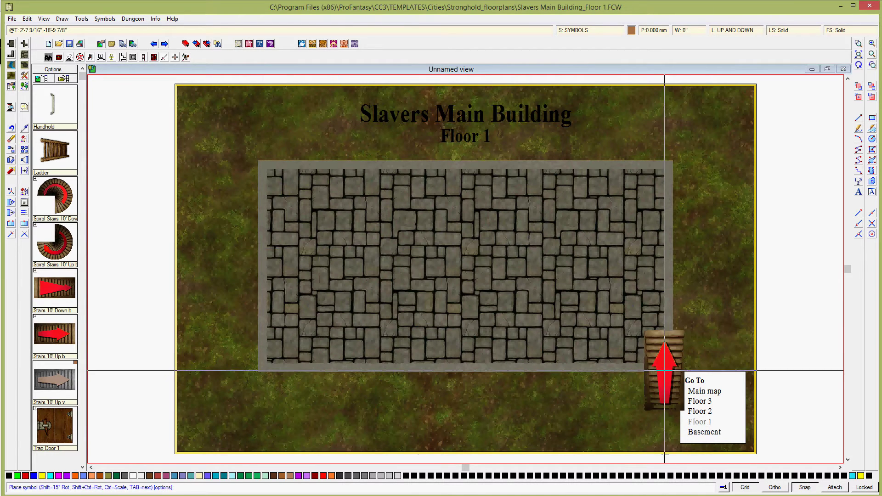
{"action": "right_click", "coordinate": [744, 488]}
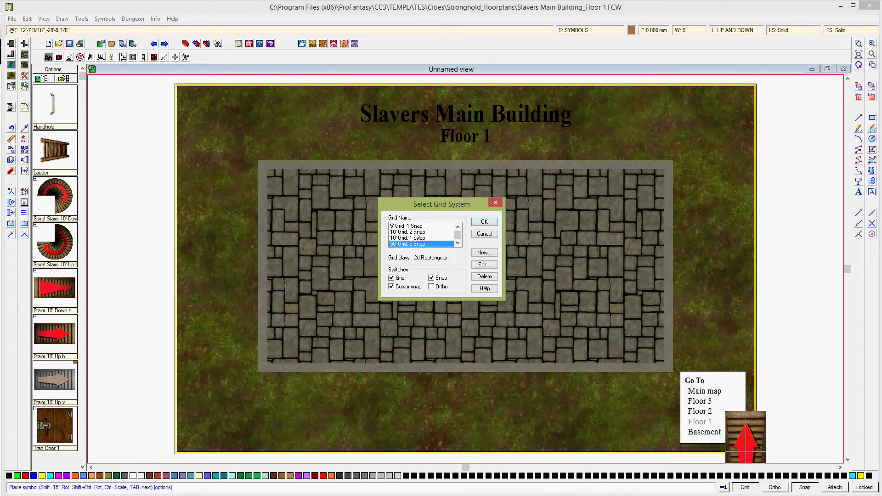
{"action": "left_click", "coordinate": [485, 254]}
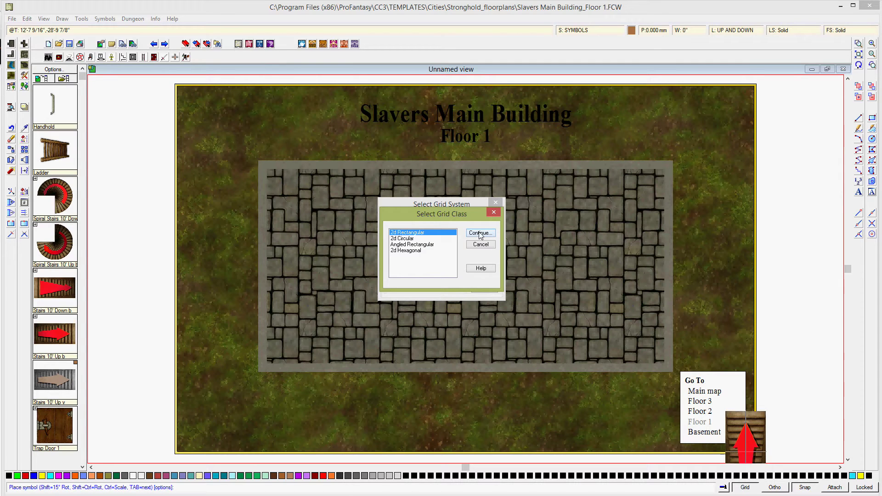
{"action": "left_click", "coordinate": [480, 233]}
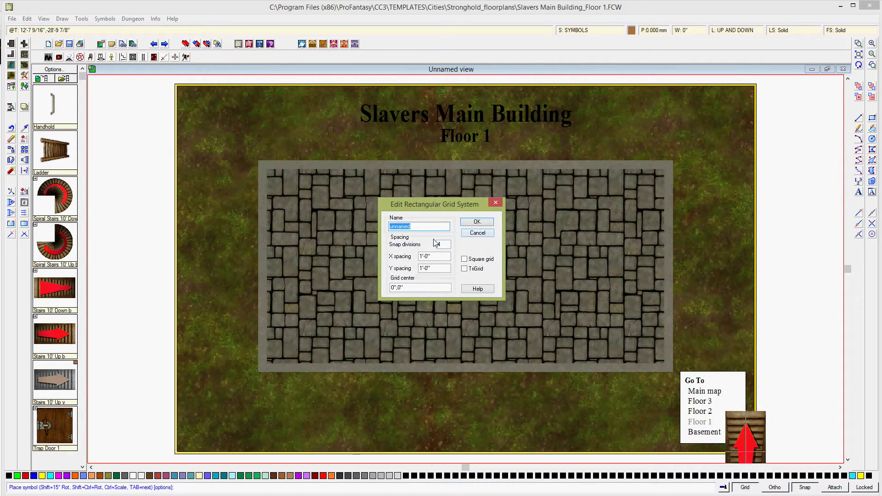
{"action": "type", "text": "5' Grid, 5 Snam"}
{"action": "double_click", "coordinate": [444, 245]}
{"action": "type", "text": "5"}
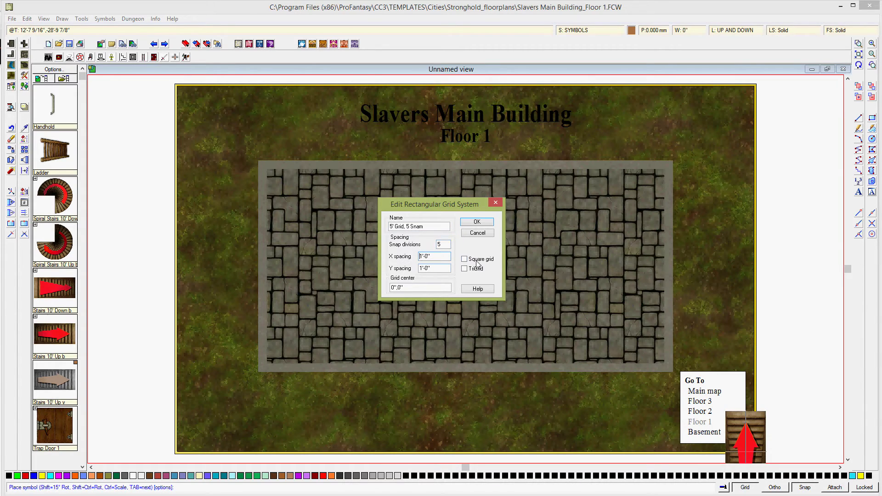
{"action": "left_click", "coordinate": [465, 259]}
{"action": "left_click", "coordinate": [481, 223]}
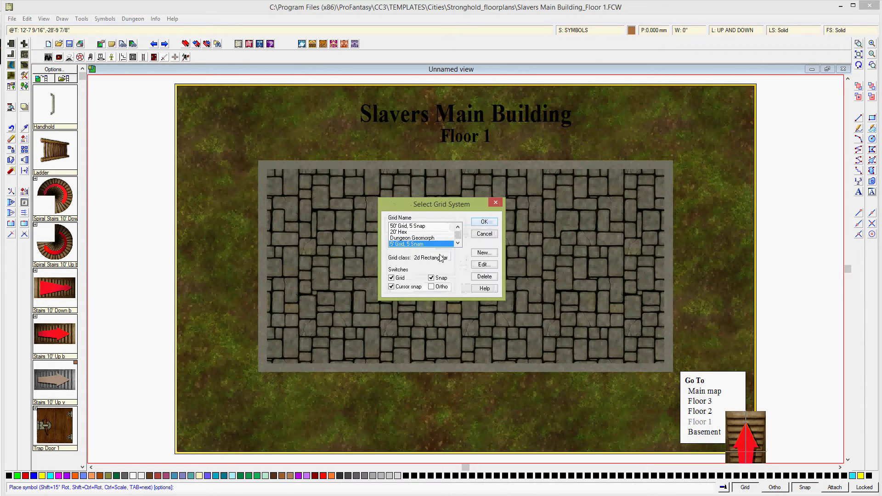
{"action": "left_click", "coordinate": [485, 222]}
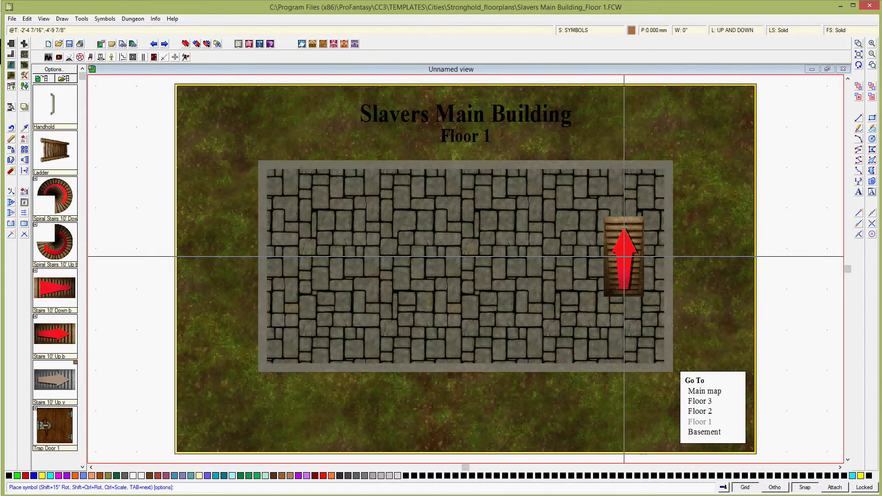
Copy the up stairs from the Basement floor plan to the clipboard with origin 0,0.
{"action": "right_click", "coordinate": [624, 257]}
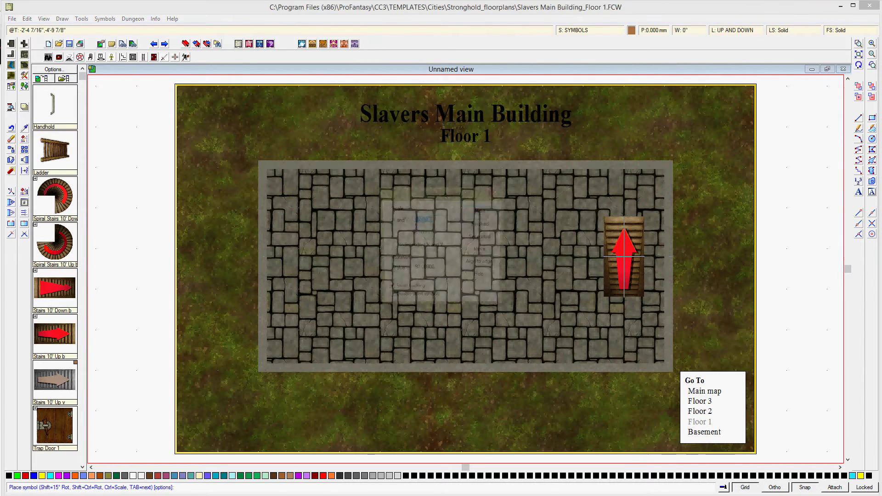
{"action": "left_click", "coordinate": [478, 224]}
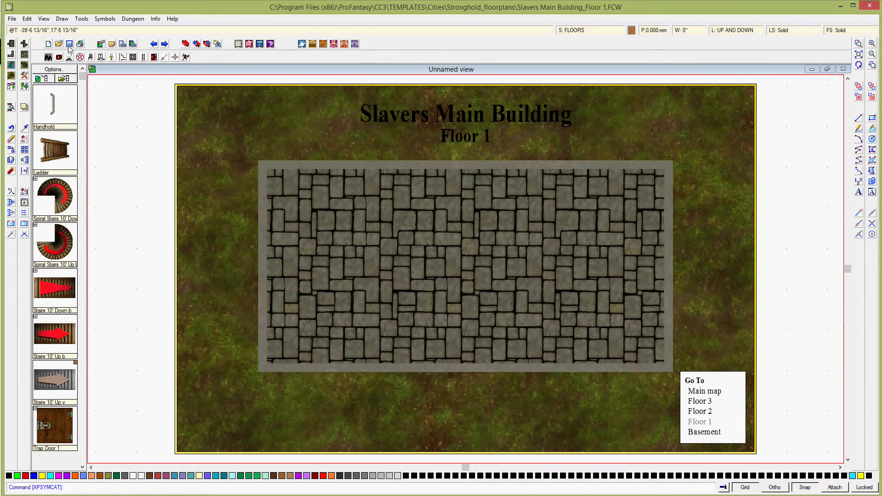
{"action": "left_click", "coordinate": [710, 438]}
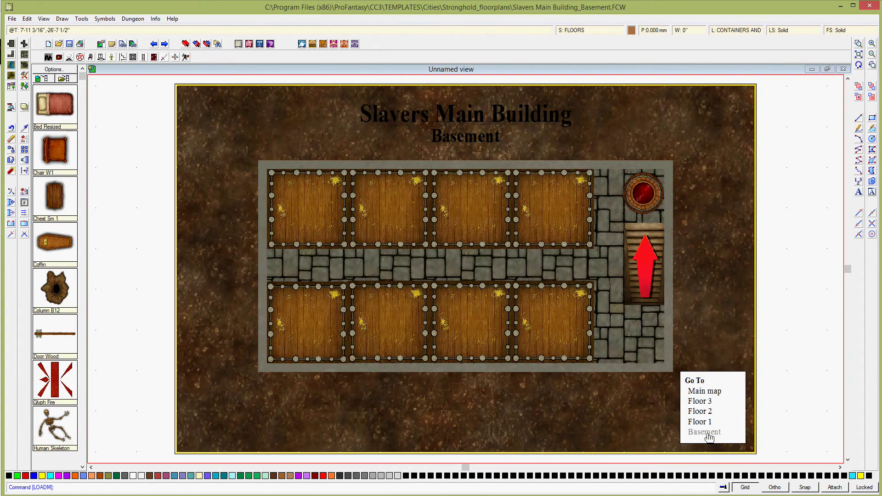
{"action": "left_click", "coordinate": [26, 19]}
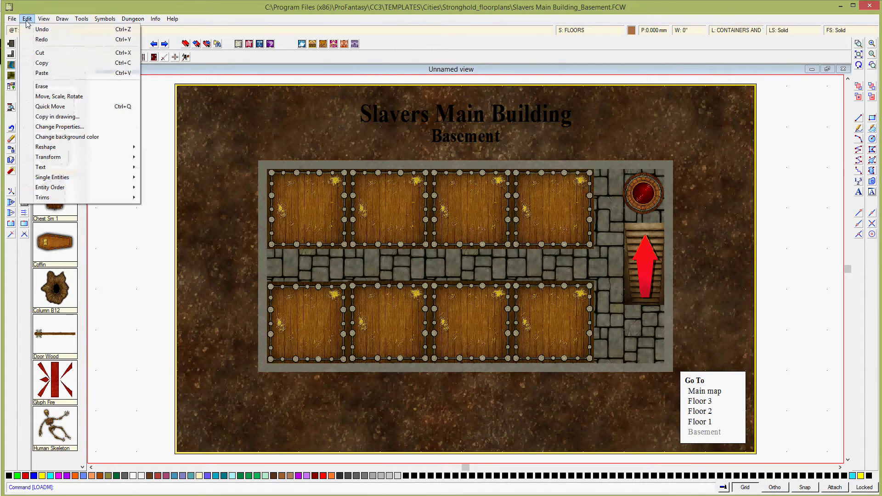
{"action": "left_click", "coordinate": [49, 63]}
{"action": "left_click", "coordinate": [627, 305]}
{"action": "right_click", "coordinate": [627, 305]}
{"action": "left_click", "coordinate": [628, 310]}
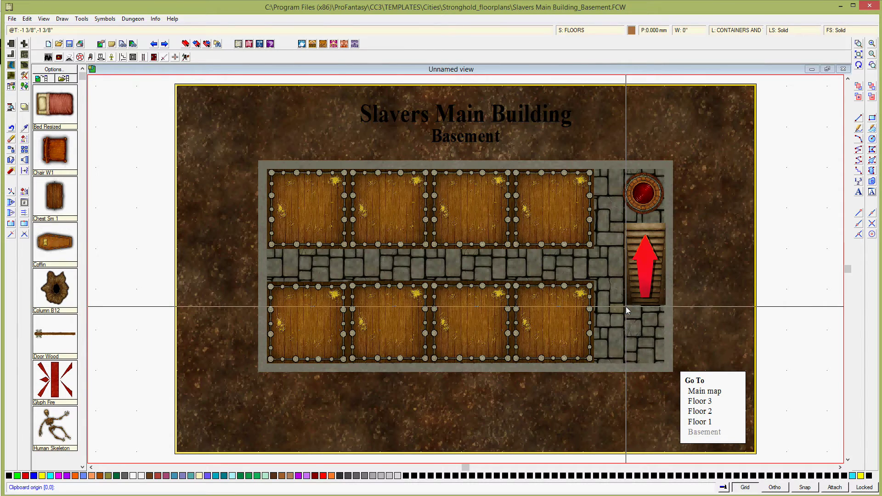
{"action": "left_click", "coordinate": [628, 310]}
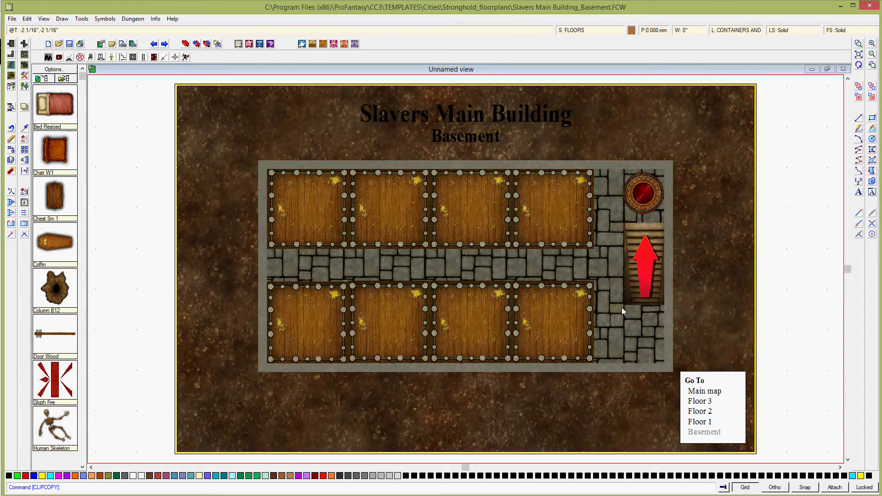
Paste the copied stairs into the Floor 1 map at 0,0 and save the map.
{"action": "left_click", "coordinate": [701, 423]}
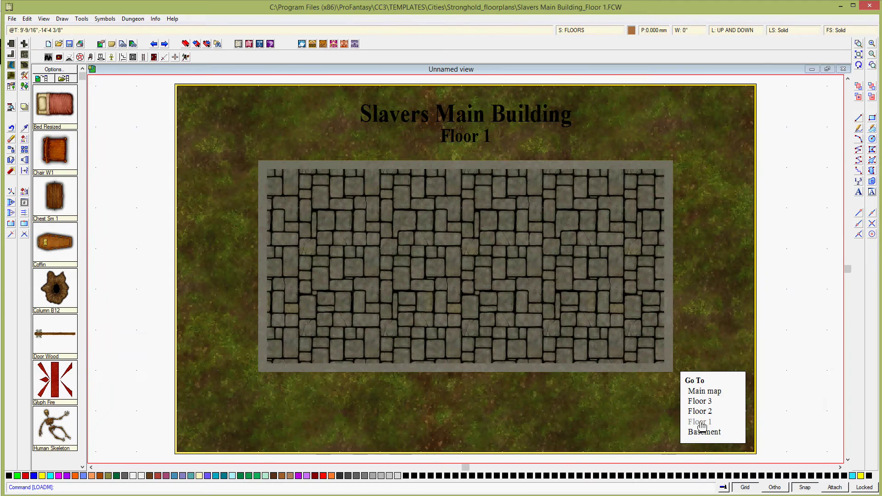
{"action": "left_click", "coordinate": [26, 19]}
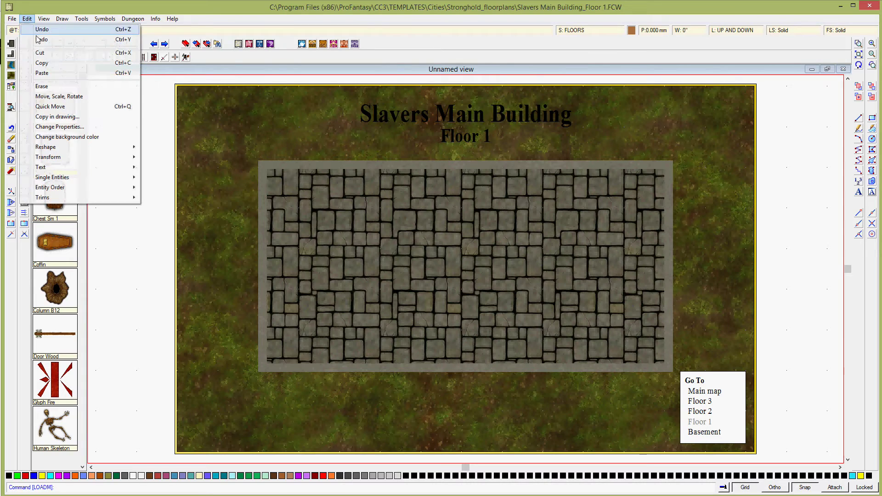
{"action": "left_click", "coordinate": [42, 74]}
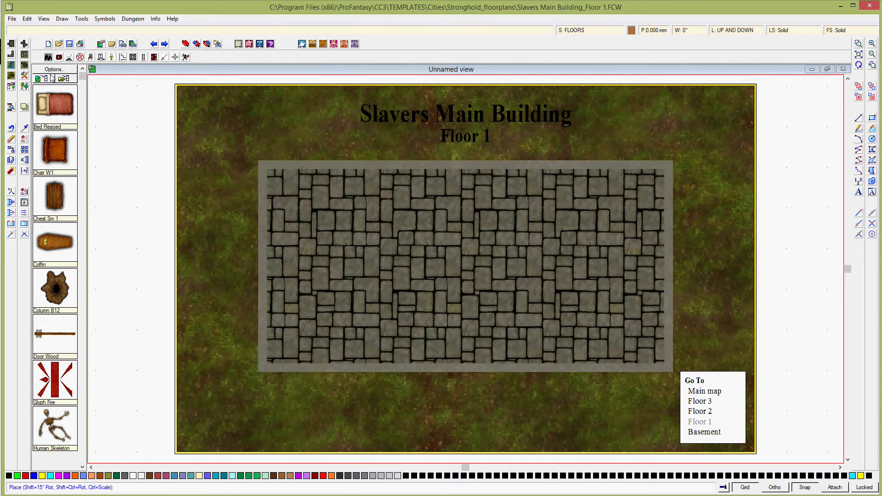
{"action": "type", "text": "0,0"}
{"action": "key", "text": "Return"}
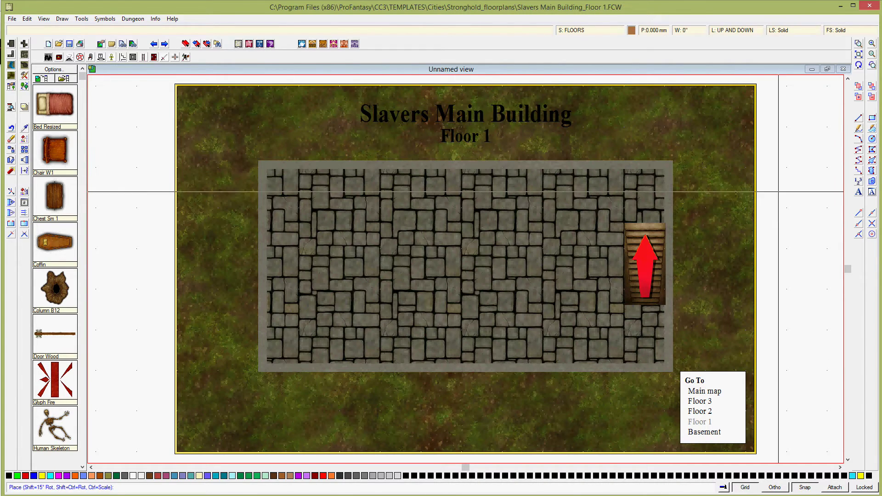
{"action": "left_click", "coordinate": [70, 45]}
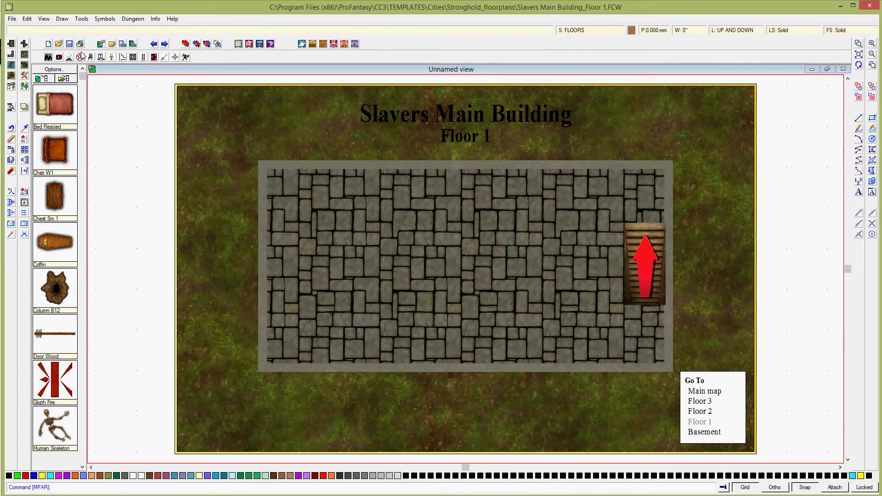
Paste the copied stairs into the Floor 2 map at 0,0 and save the map.
{"action": "left_click", "coordinate": [708, 414]}
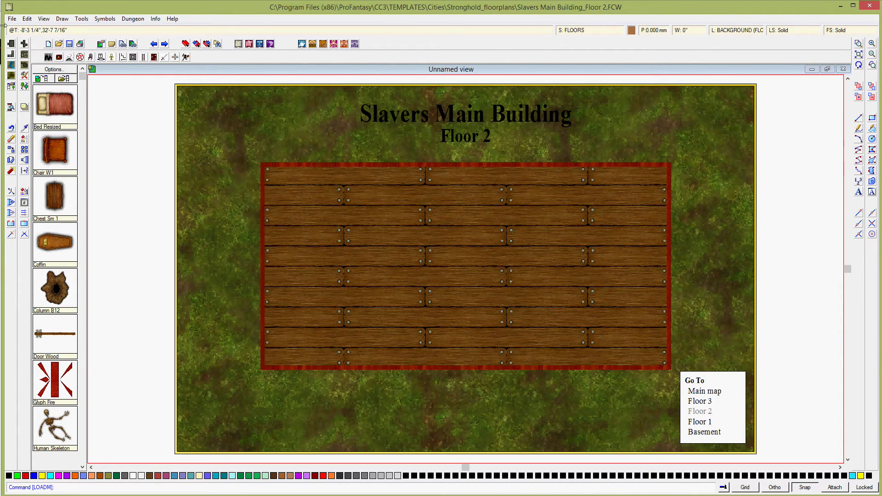
{"action": "left_click", "coordinate": [27, 19]}
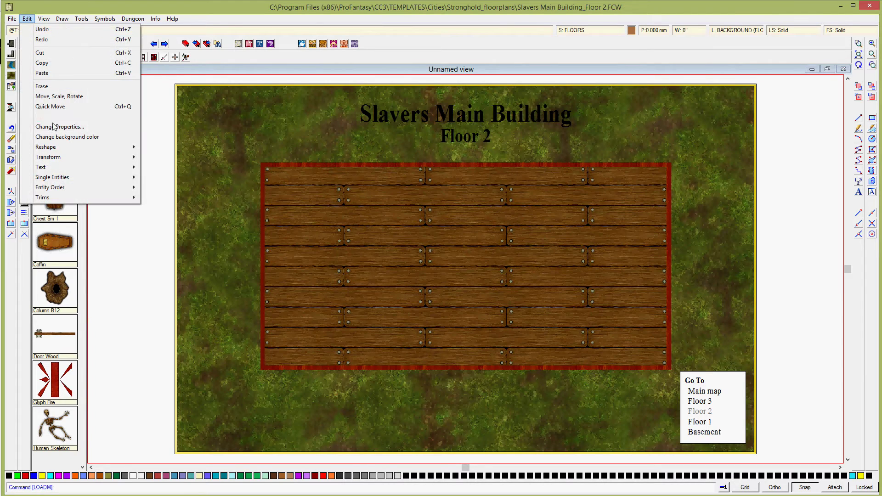
{"action": "left_click", "coordinate": [54, 73]}
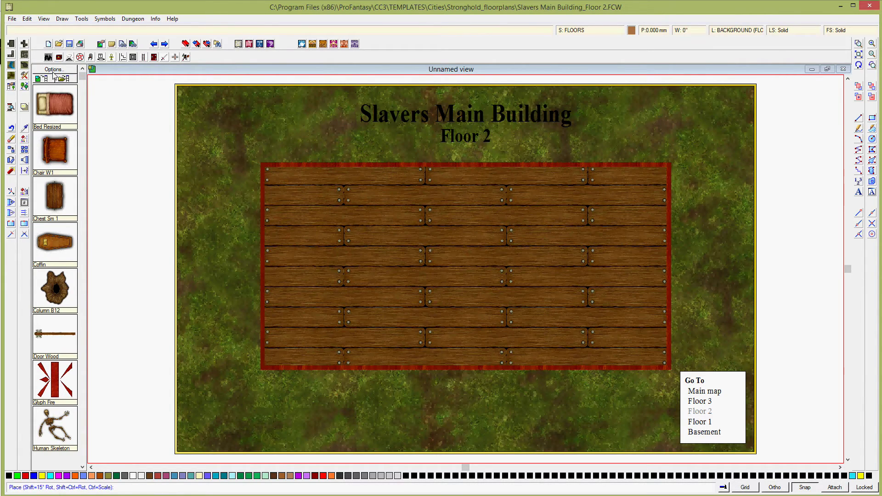
{"action": "type", "text": "0,0"}
{"action": "key", "text": "Return"}
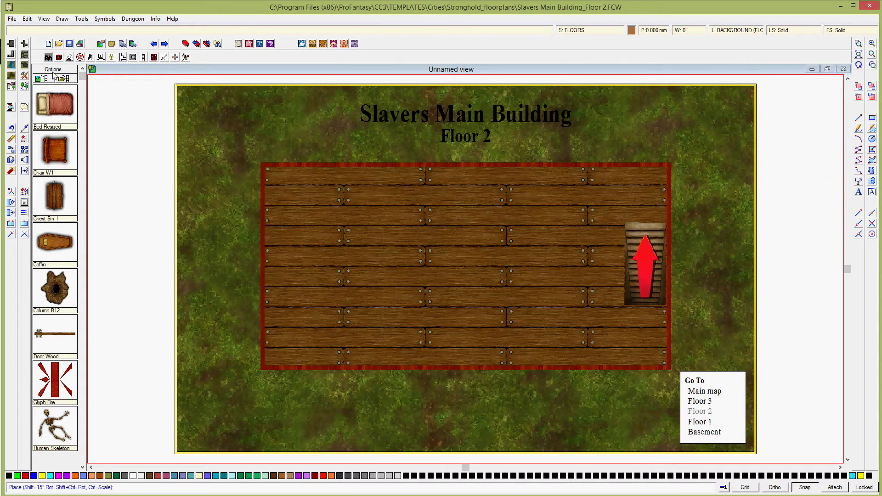
{"action": "left_click", "coordinate": [69, 44]}
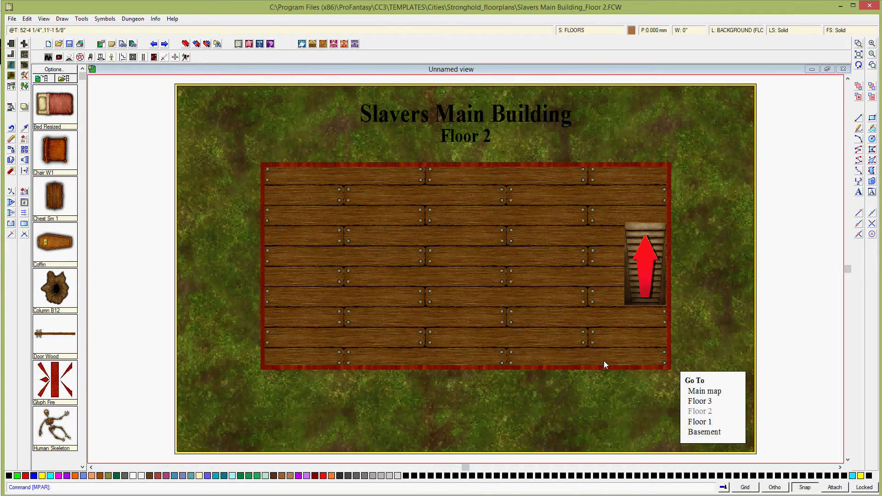
Paste the copied stairs into the Floor 3 map at 0,0.
{"action": "left_click", "coordinate": [703, 403]}
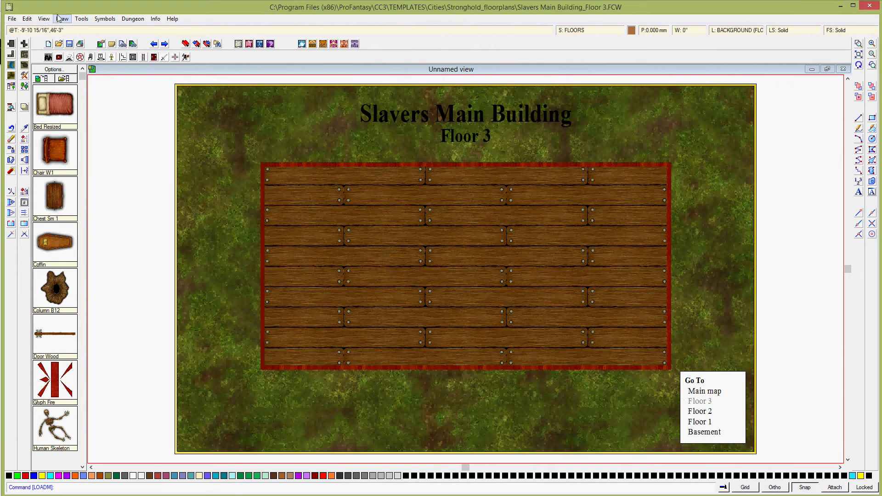
{"action": "left_click", "coordinate": [27, 19]}
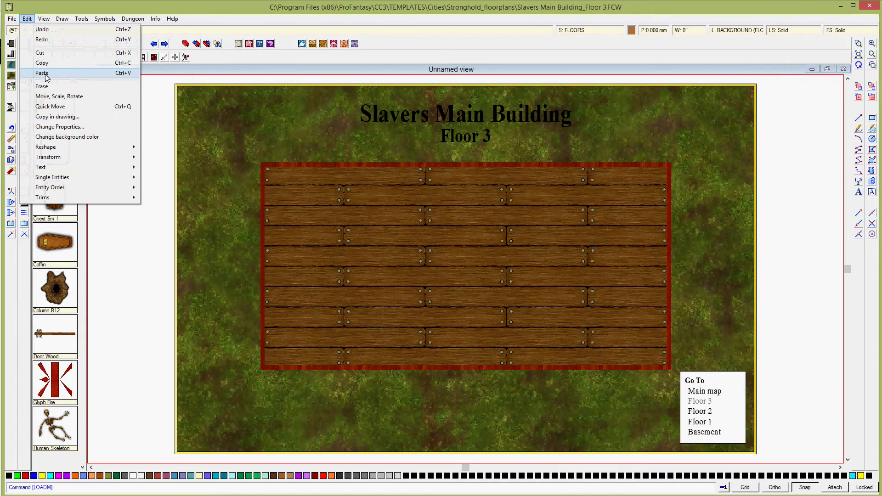
{"action": "left_click", "coordinate": [46, 75]}
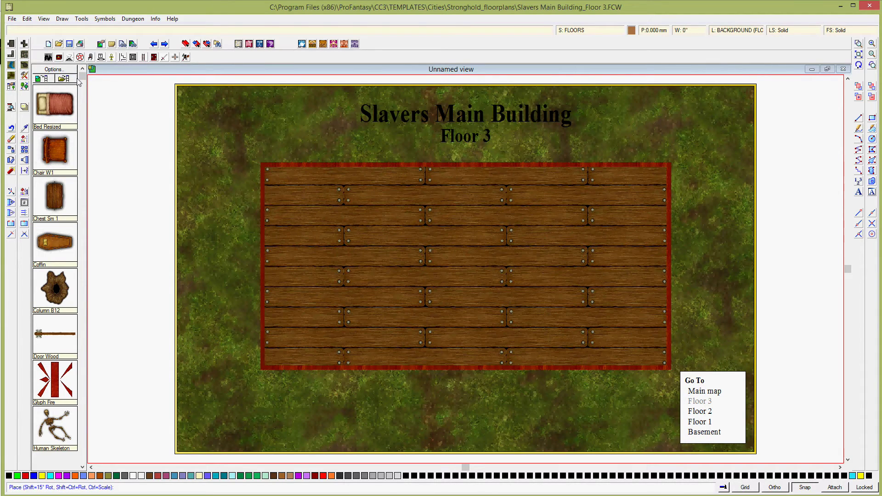
{"action": "type", "text": "0,0"}
{"action": "key", "text": "Return"}
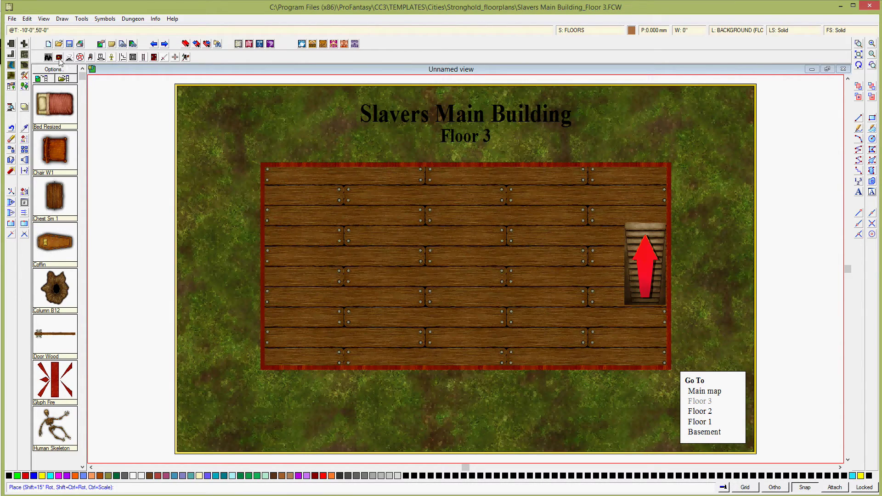
Ready the Stairs 10' Down b symbol for placement at 0.5 scale, with its arrow pointing down the map.
{"action": "left_click", "coordinate": [144, 57]}
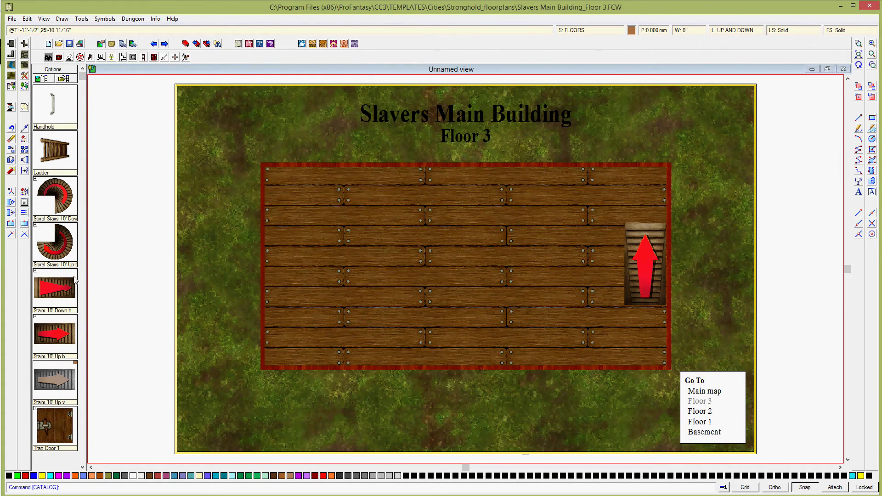
{"action": "left_click", "coordinate": [54, 291]}
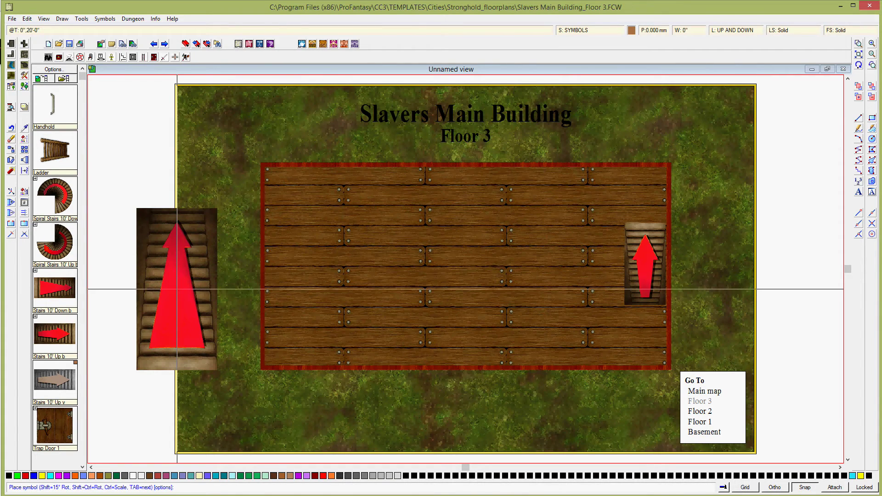
{"action": "right_click", "coordinate": [177, 289]}
{"action": "type", "text": ".5"}
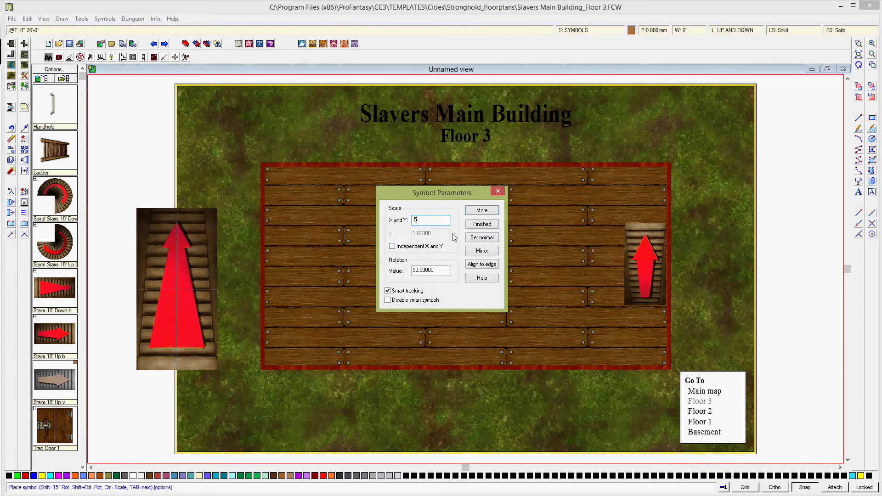
{"action": "left_click", "coordinate": [484, 225]}
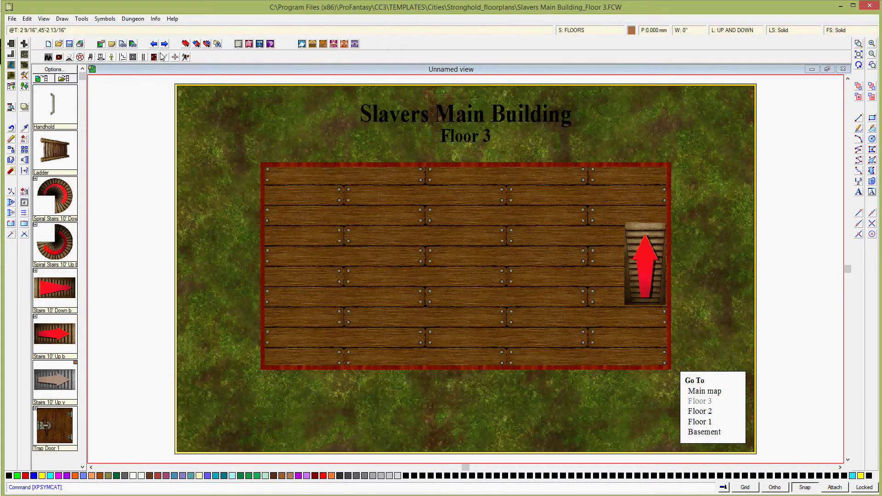
{"action": "left_click", "coordinate": [58, 293]}
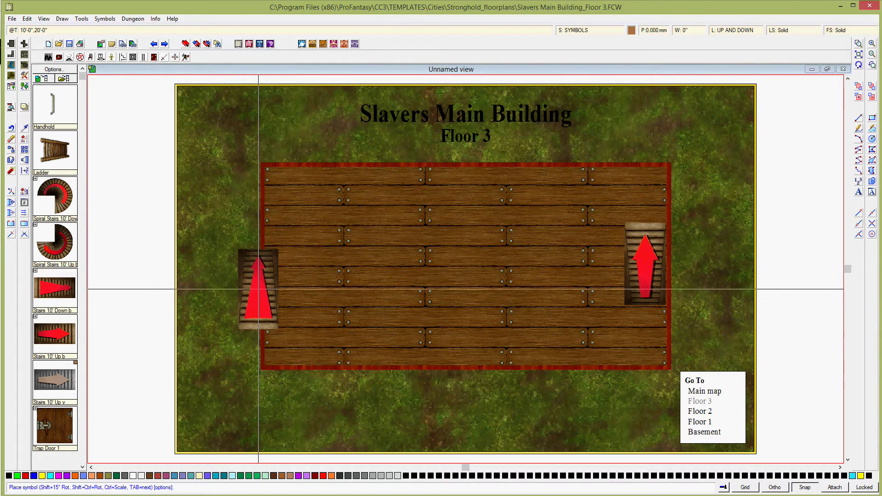
{"action": "key", "text": "Tab"}
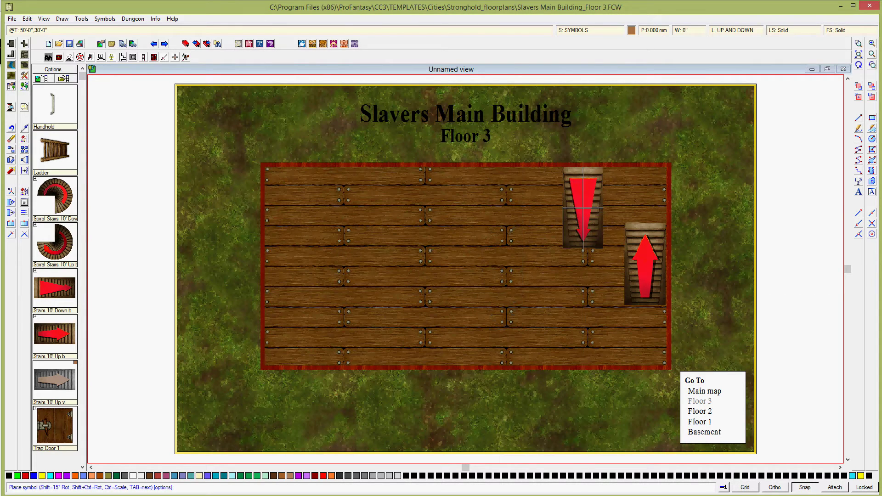
Look through the available grid systems for a 5' grid with 5 snap divisions.
{"action": "right_click", "coordinate": [752, 487]}
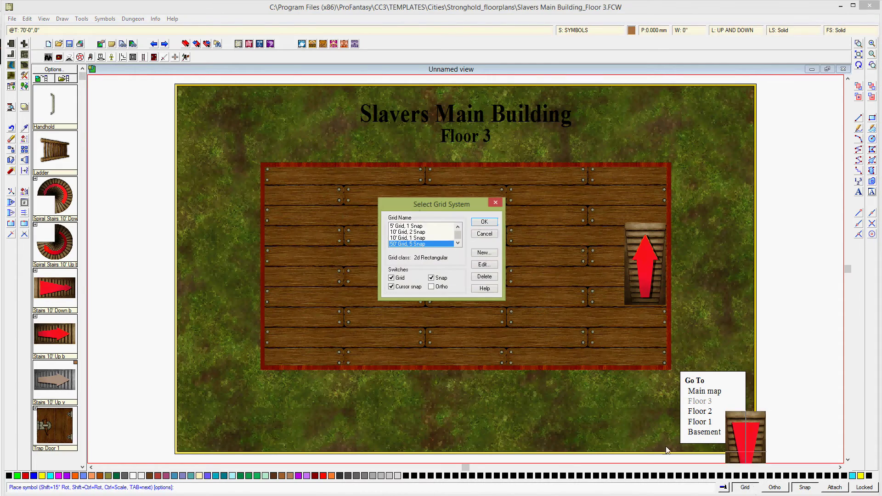
{"action": "left_click", "coordinate": [457, 243]}
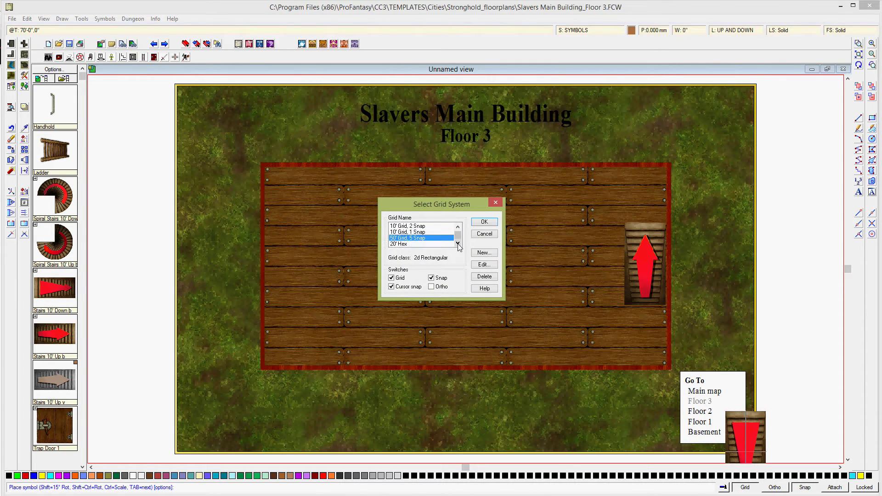
{"action": "left_click", "coordinate": [458, 243]}
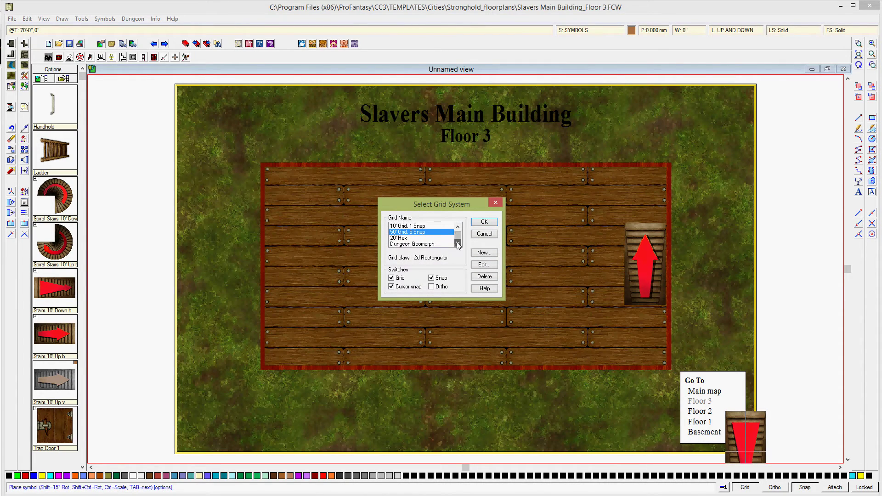
{"action": "left_click", "coordinate": [459, 227]}
{"action": "left_click", "coordinate": [458, 226]}
{"action": "left_click", "coordinate": [459, 227]}
{"action": "left_click", "coordinate": [458, 227]}
{"action": "left_click", "coordinate": [459, 227]}
{"action": "left_click", "coordinate": [458, 227]}
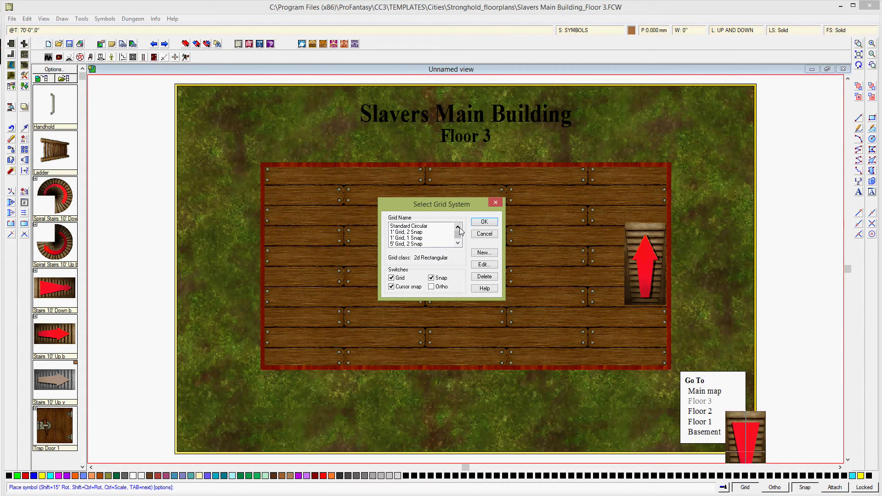
Create a 2d Rectangular grid system named "5' Grid, 5 Snap" with 5 snap divisions and 5'-0" square spacing.
{"action": "left_click", "coordinate": [486, 255]}
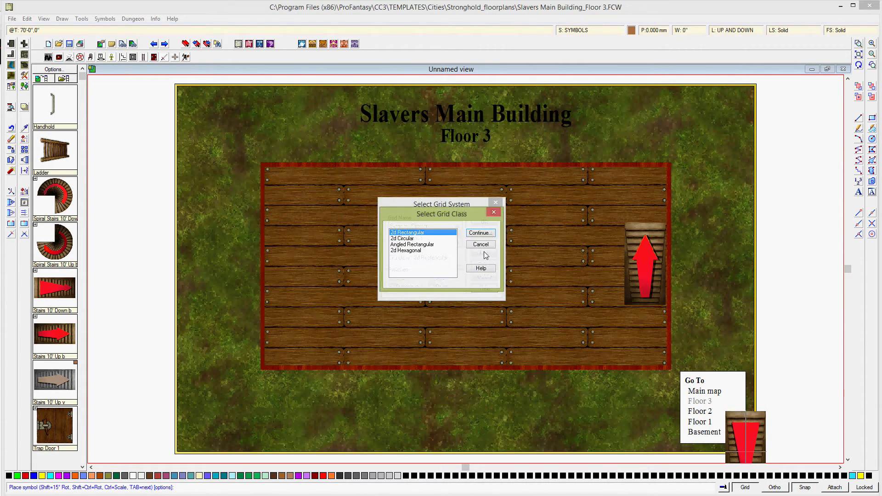
{"action": "left_click", "coordinate": [479, 234]}
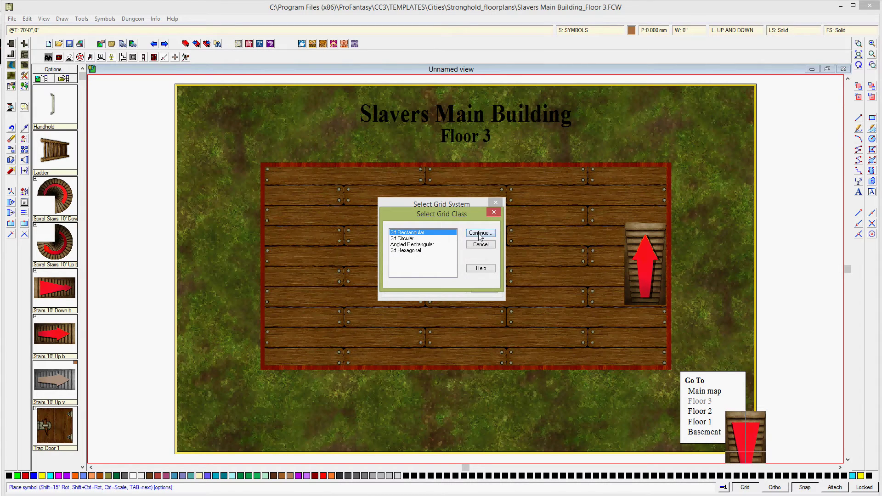
{"action": "type", "text": "5' Grid, 5 Snap"}
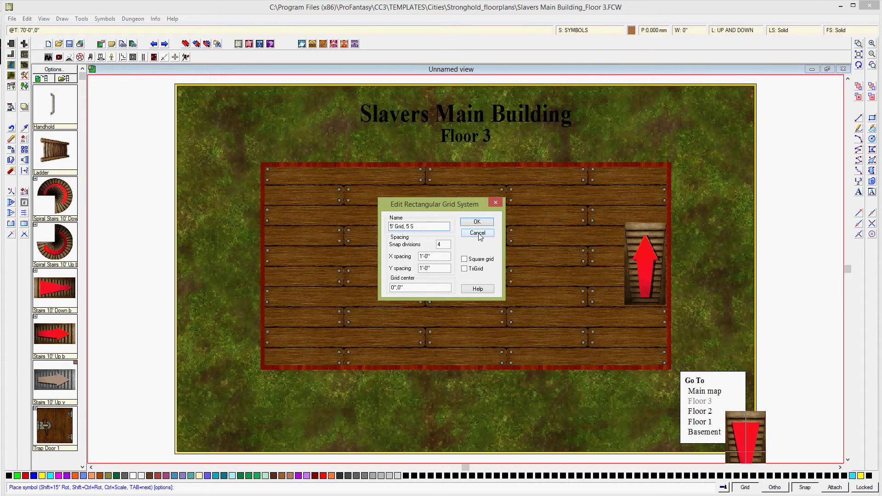
{"action": "double_click", "coordinate": [442, 244]}
{"action": "type", "text": "5"}
{"action": "left_click", "coordinate": [465, 259]}
{"action": "left_click", "coordinate": [420, 256]}
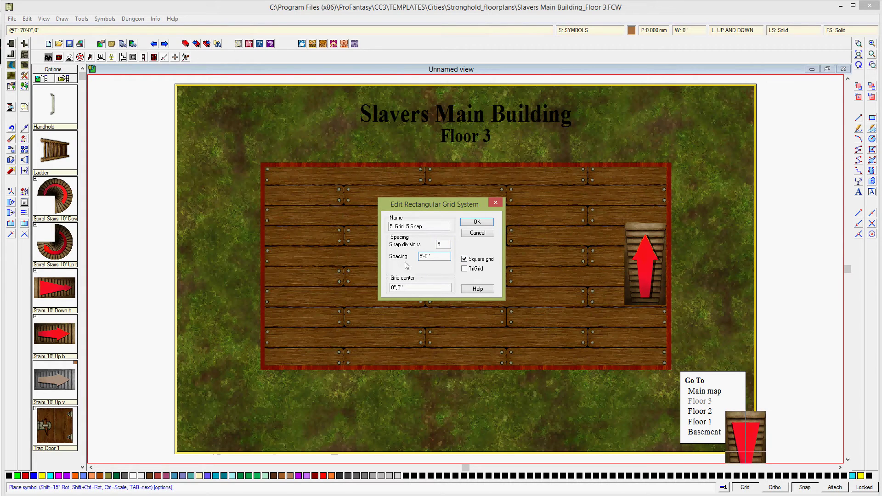
{"action": "left_click", "coordinate": [475, 223]}
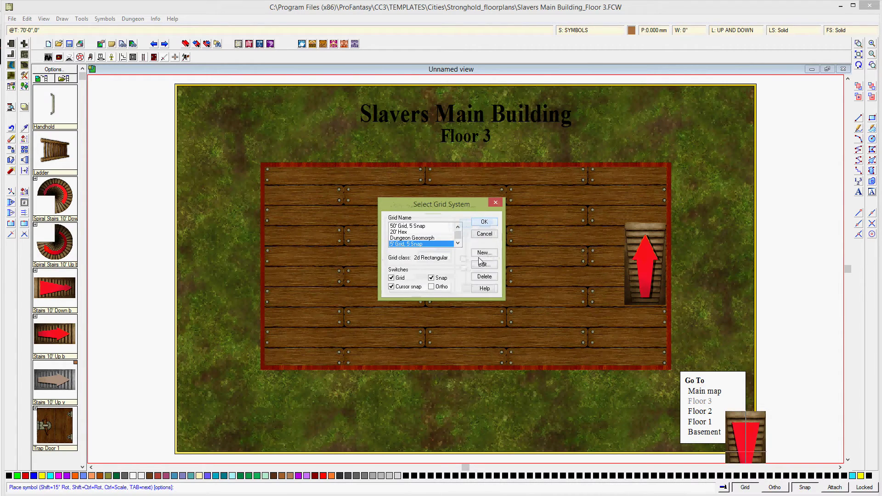
Apply the 5' Grid, 5 Snap system and turn off both its snap and cursor snap.
{"action": "left_click", "coordinate": [485, 223]}
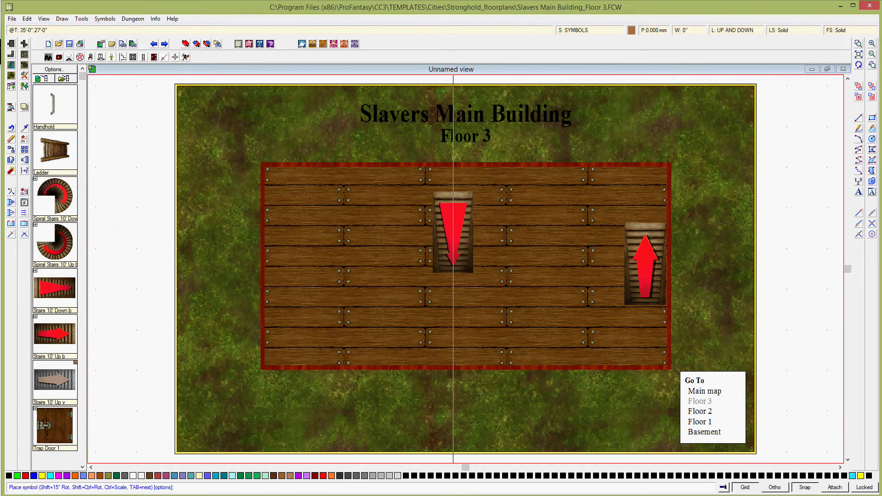
{"action": "right_click", "coordinate": [754, 490]}
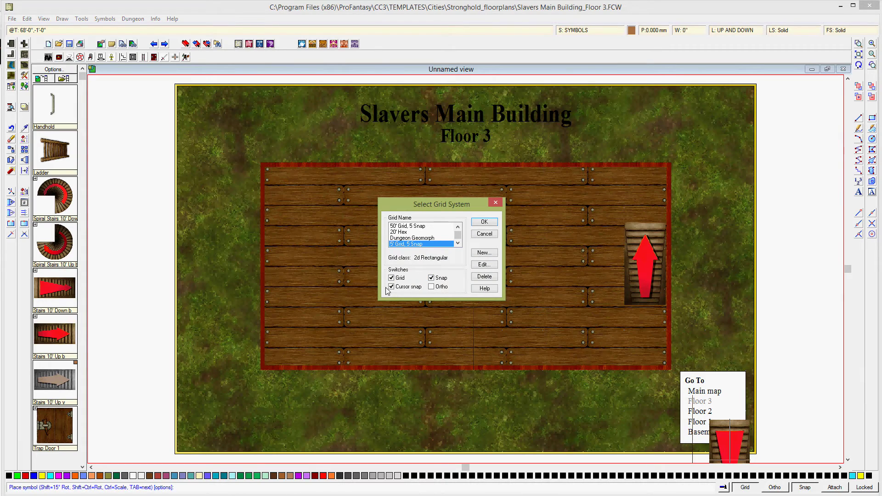
{"action": "left_click", "coordinate": [391, 287]}
{"action": "left_click", "coordinate": [432, 278]}
{"action": "left_click", "coordinate": [484, 222]}
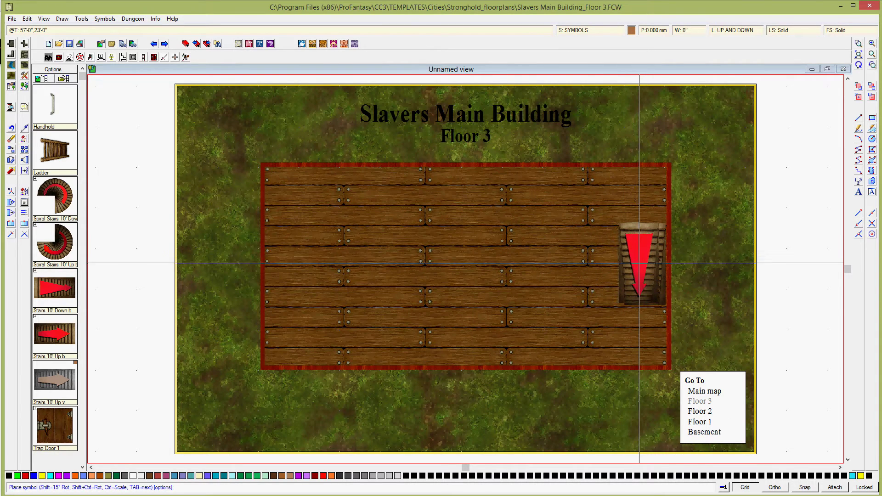
Place the down stairs over the existing up stairs beside the right wall of Floor 3.
{"action": "left_click", "coordinate": [640, 263]}
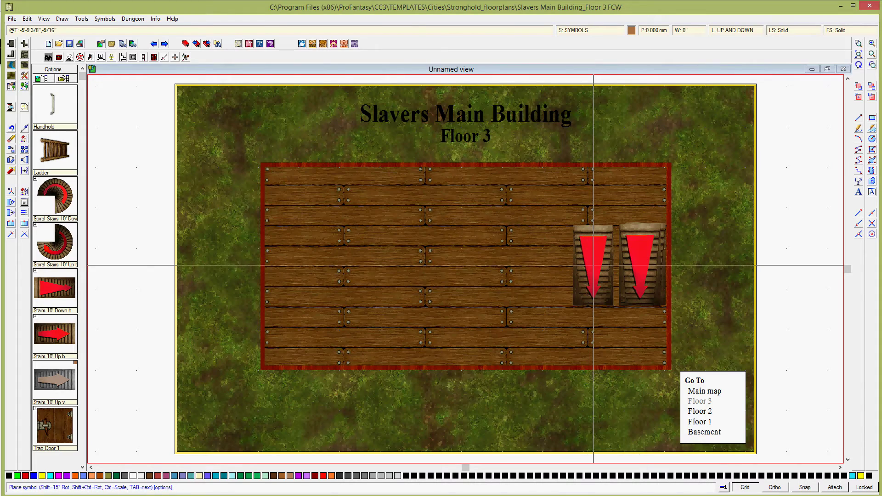
{"action": "right_click", "coordinate": [593, 266]}
{"action": "left_click", "coordinate": [483, 226]}
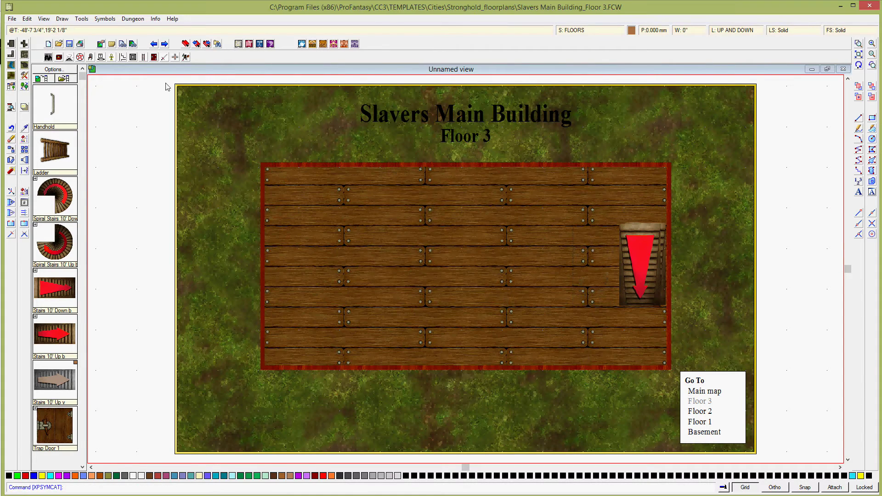
Erase the up stairs underneath the new down stairs on Floor 3.
{"action": "left_click", "coordinate": [13, 141]}
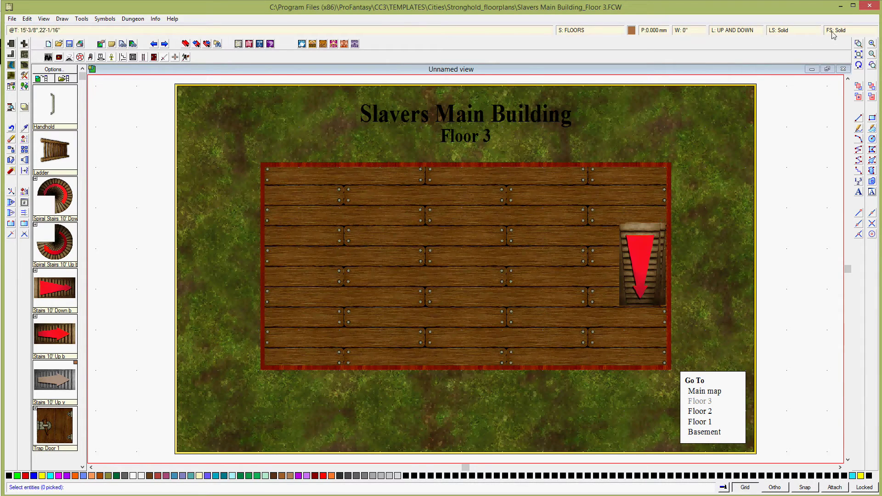
{"action": "left_click", "coordinate": [859, 43]}
{"action": "left_click", "coordinate": [616, 198]}
{"action": "left_click", "coordinate": [700, 332]}
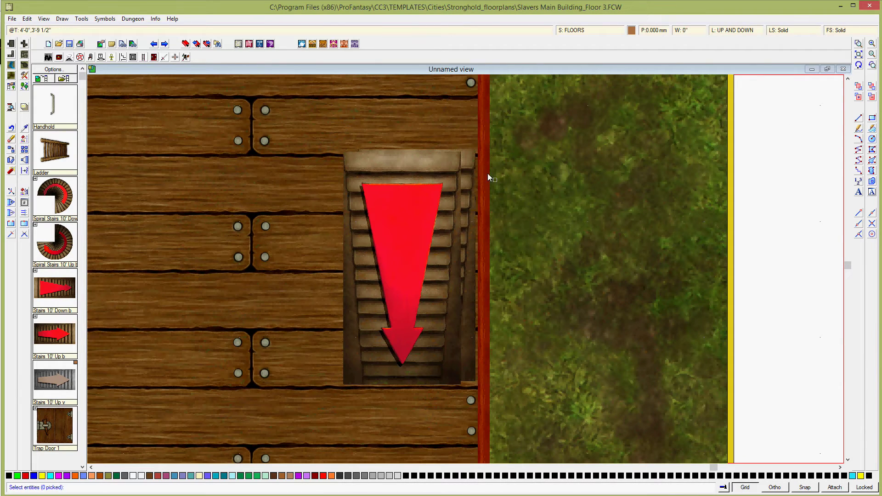
{"action": "left_click", "coordinate": [469, 149]}
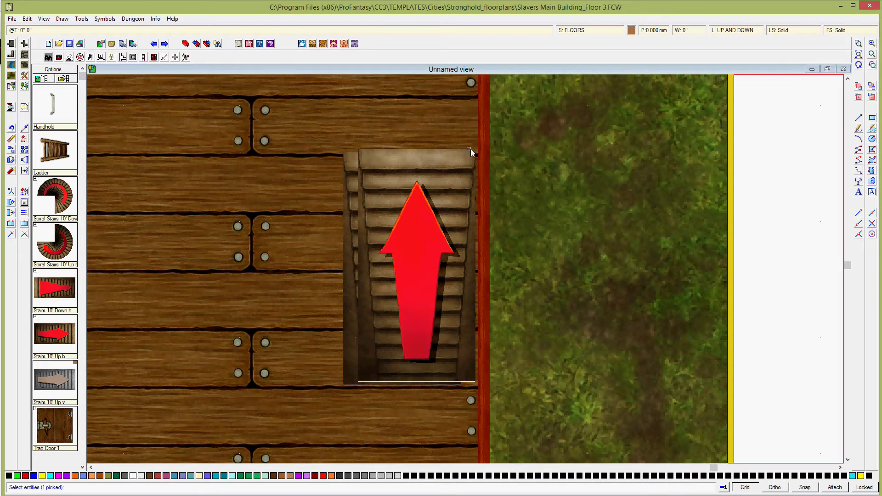
{"action": "right_click", "coordinate": [470, 149]}
{"action": "left_click", "coordinate": [476, 153]}
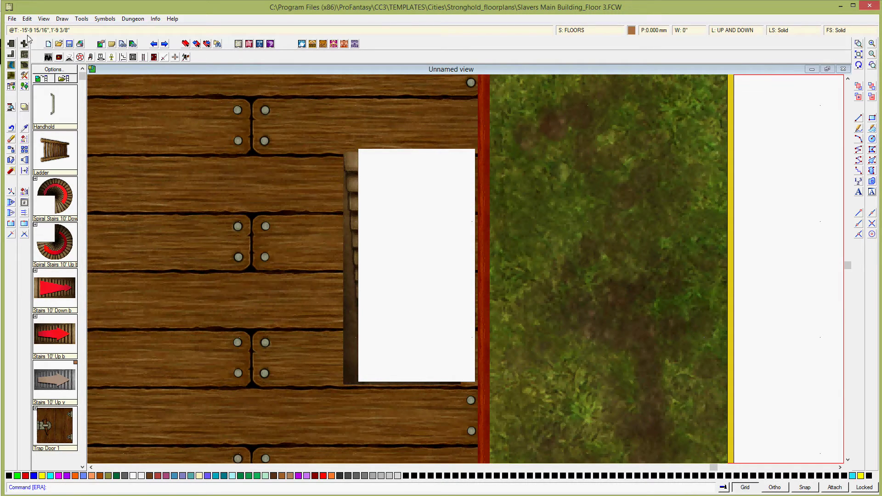
Quick-move the down stairs into the exact spot of the erased up stairs, against the right wall.
{"action": "left_click", "coordinate": [27, 19]}
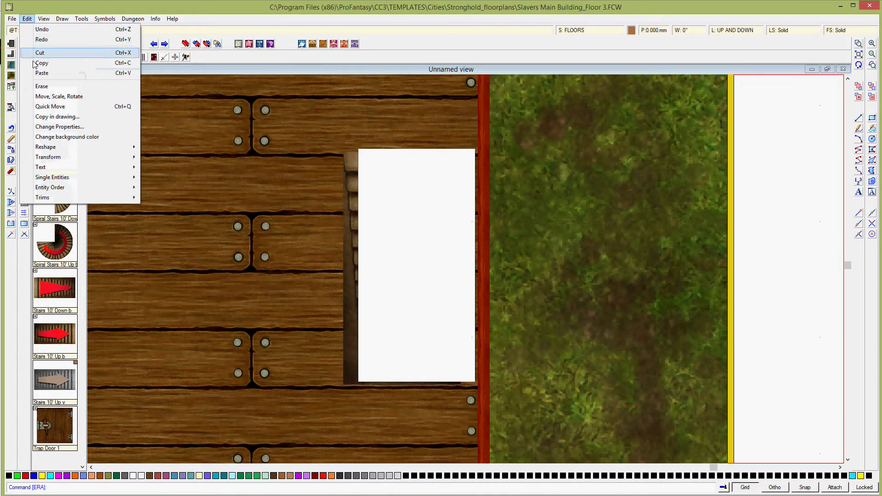
{"action": "left_click", "coordinate": [44, 108]}
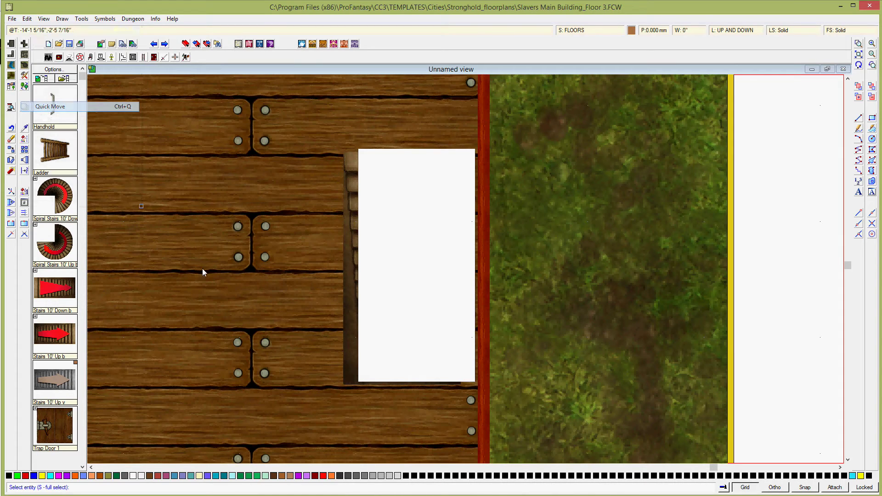
{"action": "left_click", "coordinate": [350, 384]}
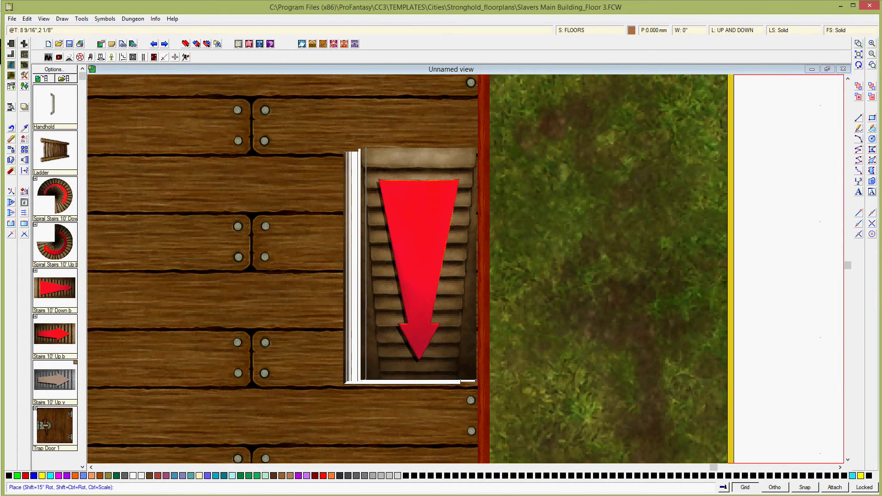
{"action": "left_click", "coordinate": [365, 380]}
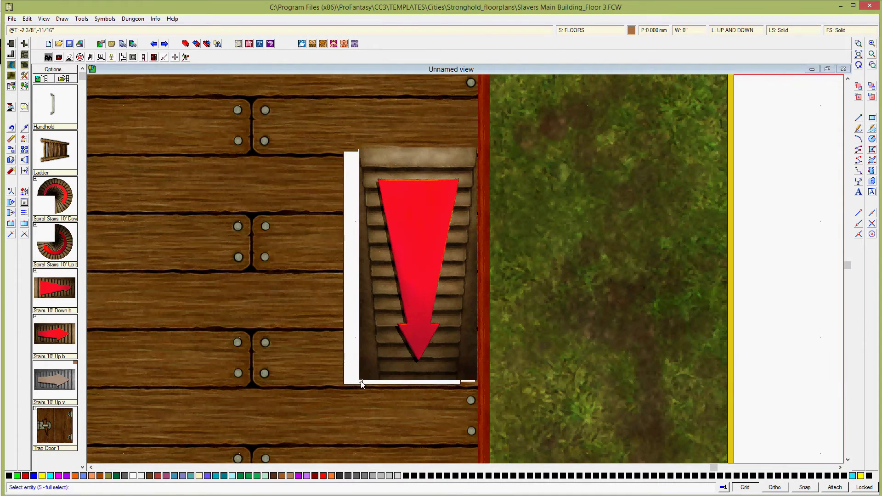
{"action": "left_click", "coordinate": [859, 54]}
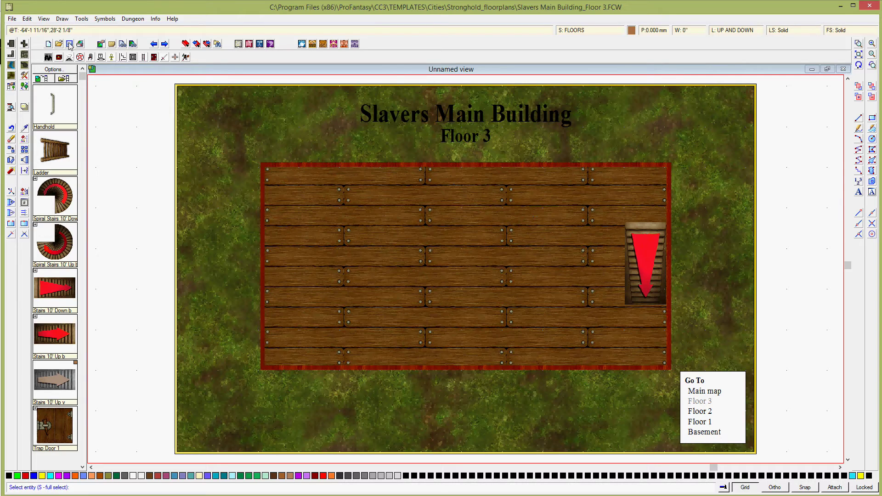
{"action": "left_click", "coordinate": [470, 315]}
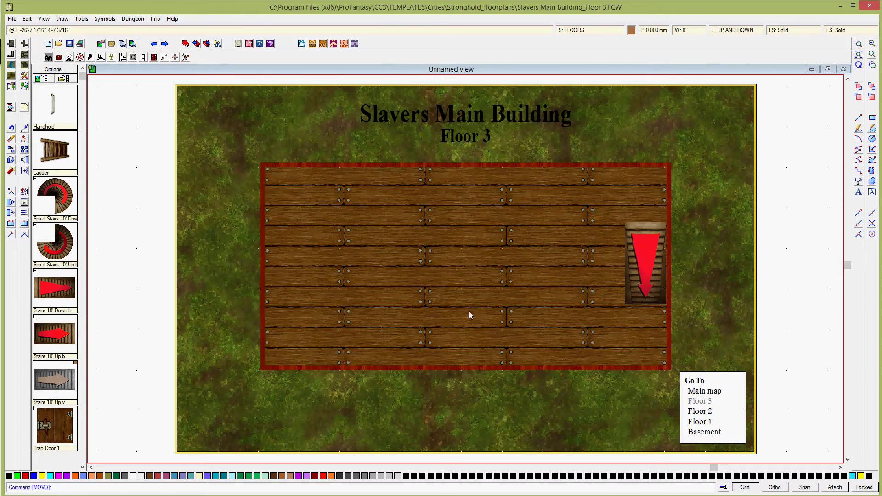
Open the Floor 1 map and place a Door Dbl Rnfrcd symbol in the building's upper wall, left of the middle.
{"action": "left_click", "coordinate": [704, 424]}
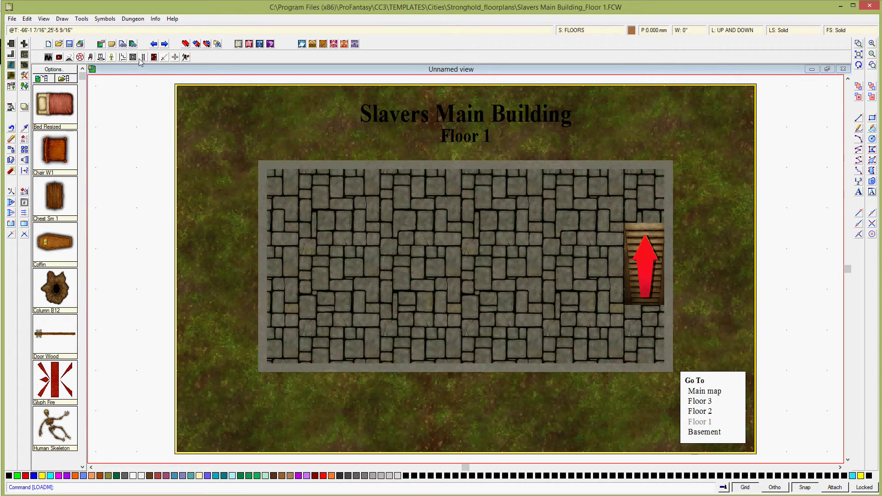
{"action": "left_click", "coordinate": [155, 58]}
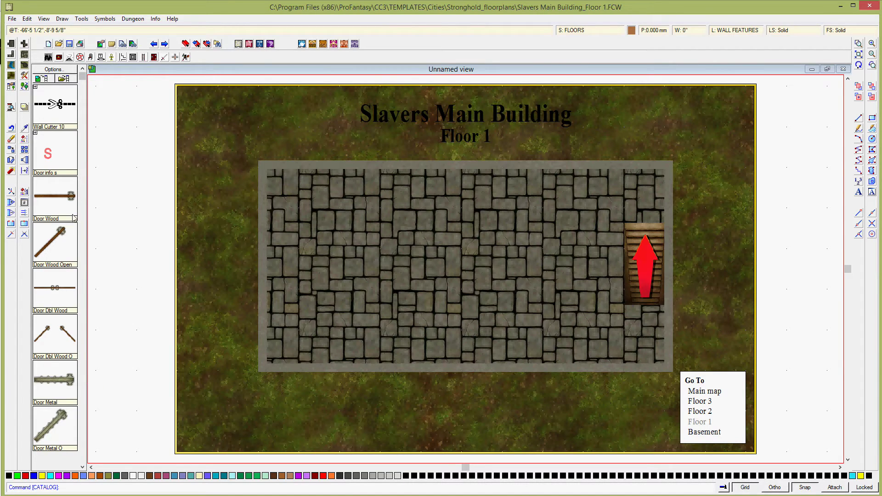
{"action": "scroll", "coordinate": [65, 260], "scroll_direction": "down", "scroll_amount": 1}
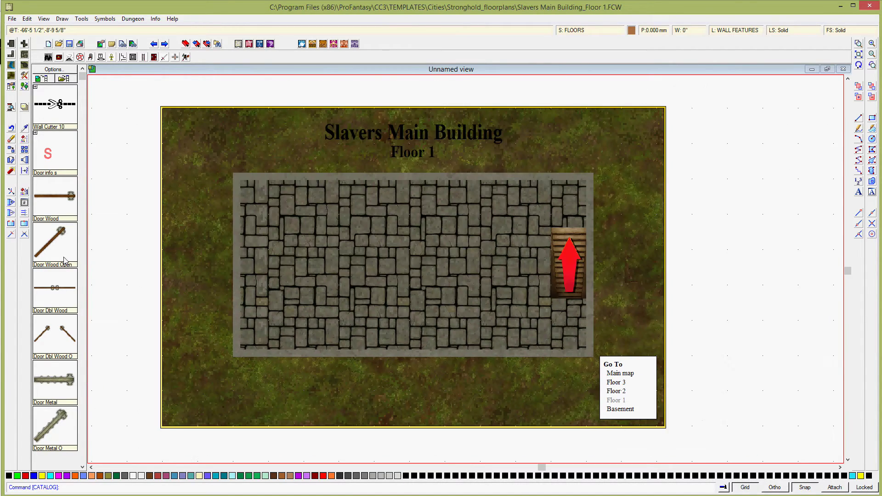
{"action": "scroll", "coordinate": [65, 260], "scroll_direction": "up", "scroll_amount": 1}
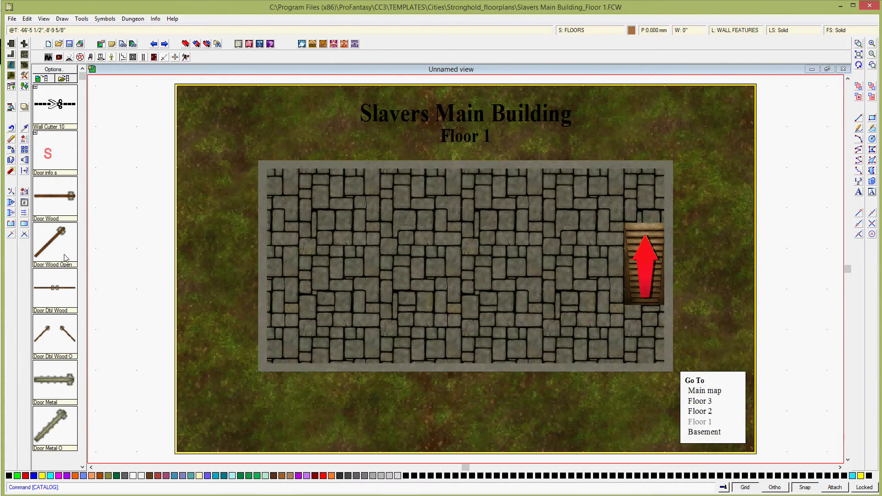
{"action": "right_click", "coordinate": [65, 258]}
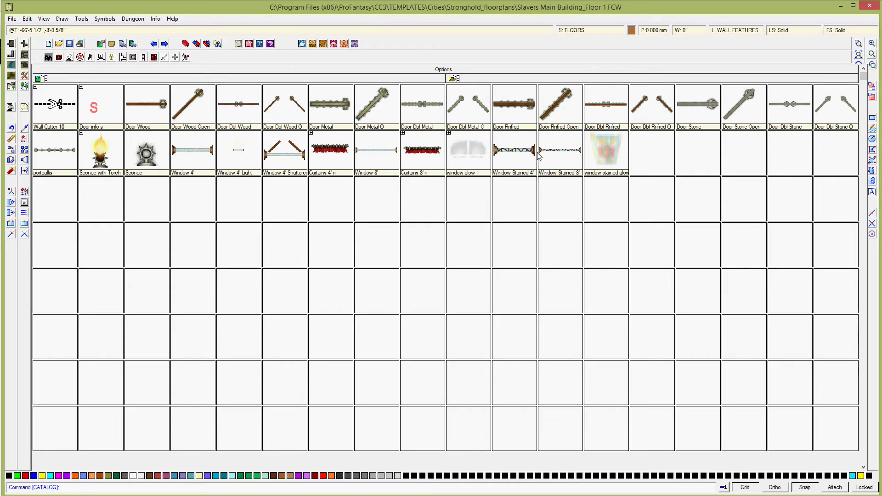
{"action": "left_click", "coordinate": [603, 110]}
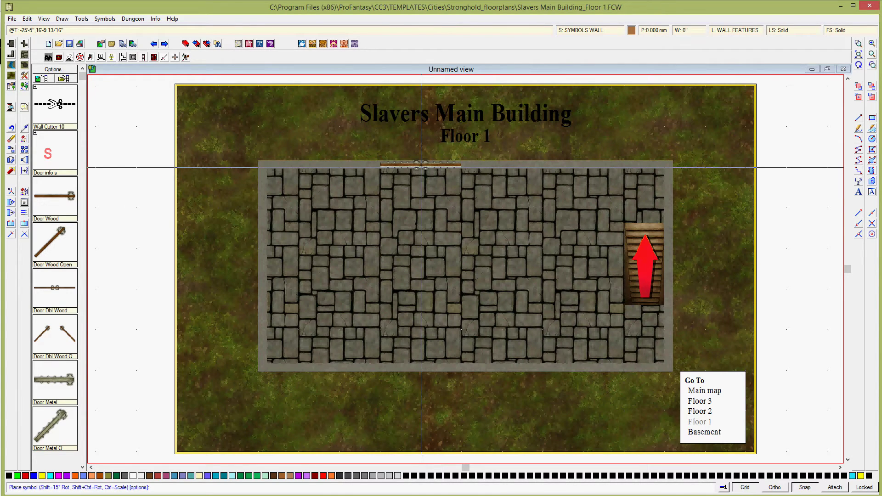
{"action": "left_click", "coordinate": [421, 167]}
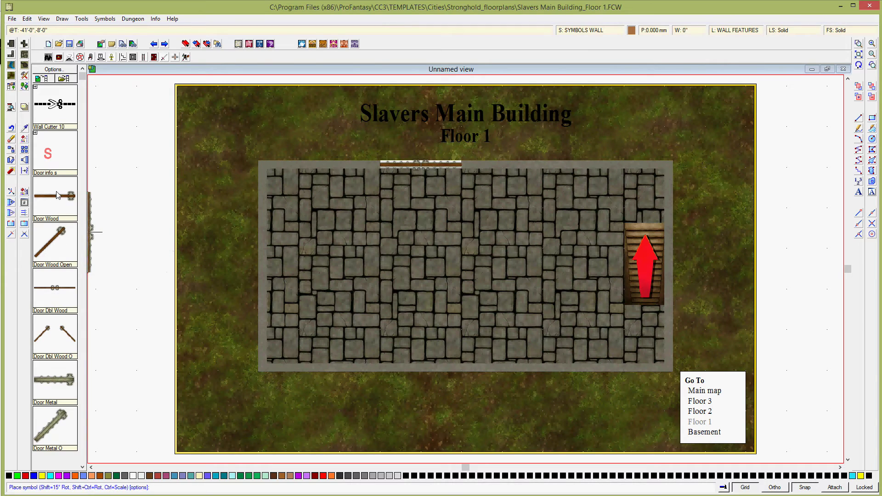
{"action": "mouse_move", "coordinate": [58, 175]}
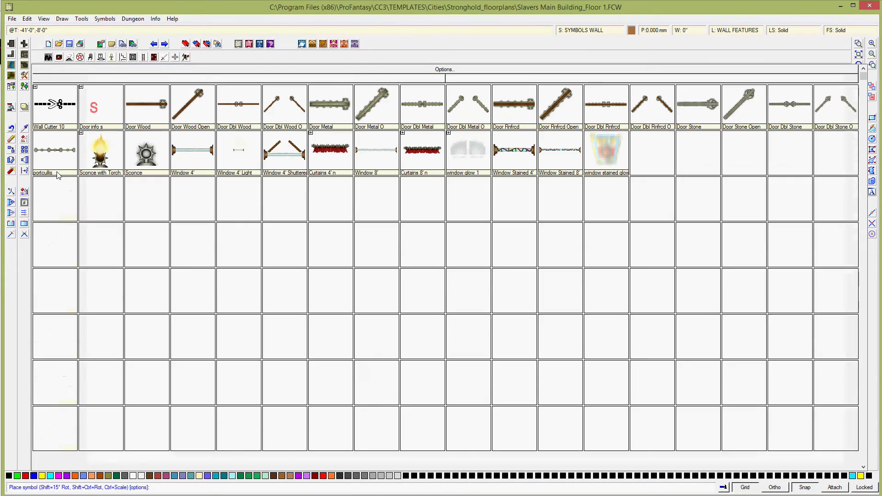
{"action": "left_click", "coordinate": [553, 110]}
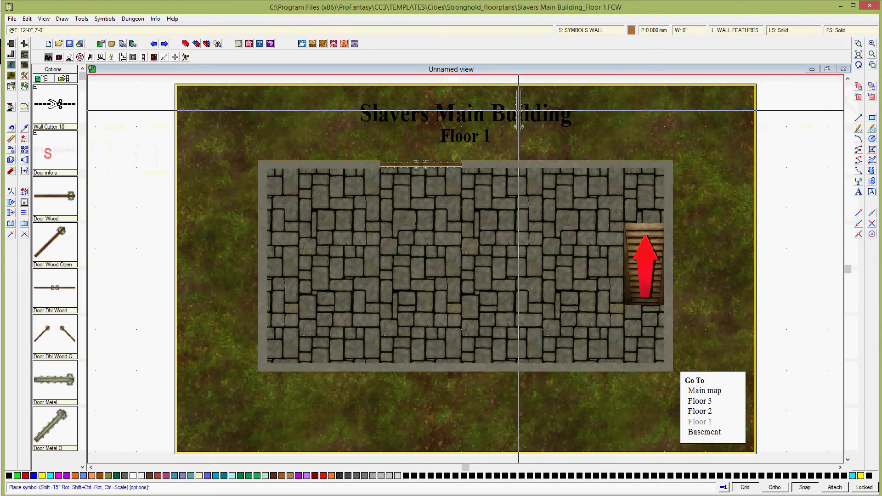
{"action": "right_click", "coordinate": [665, 337]}
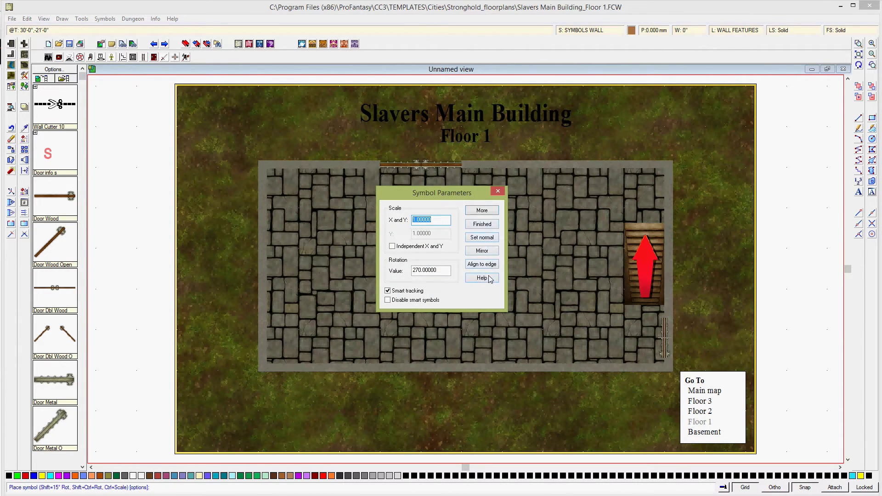
{"action": "left_click", "coordinate": [483, 225]}
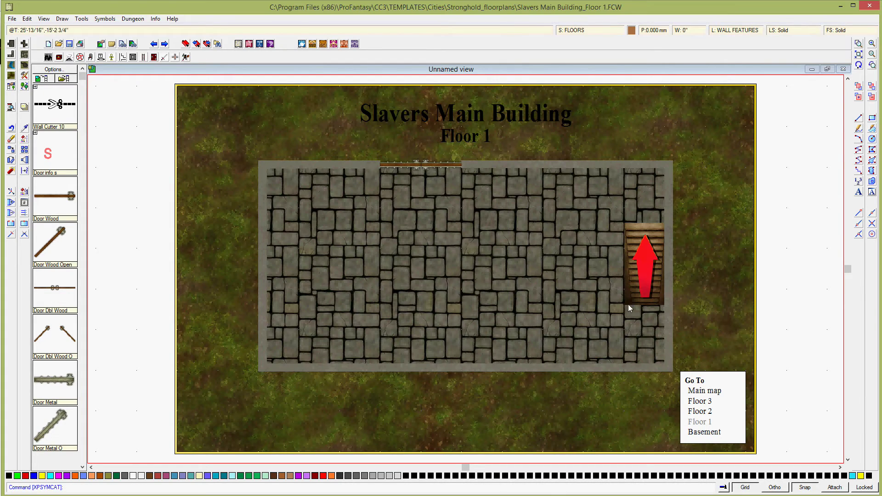
{"action": "right_click", "coordinate": [750, 488]}
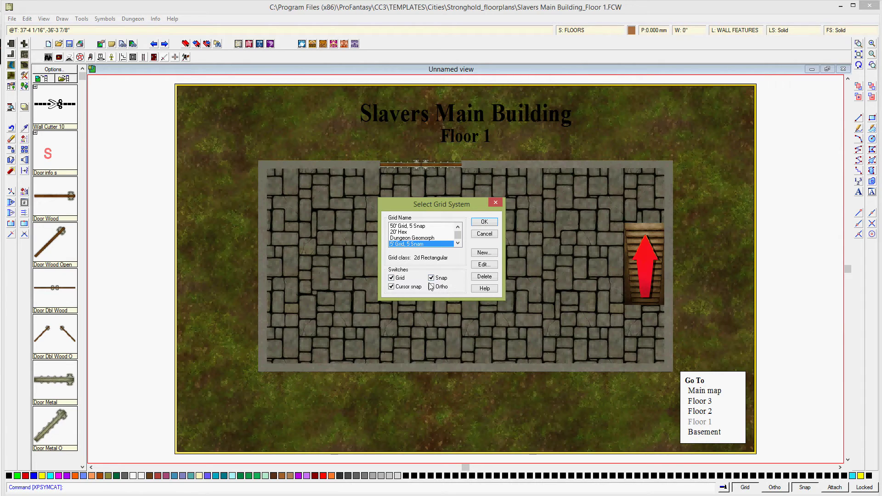
{"action": "left_click", "coordinate": [485, 235]}
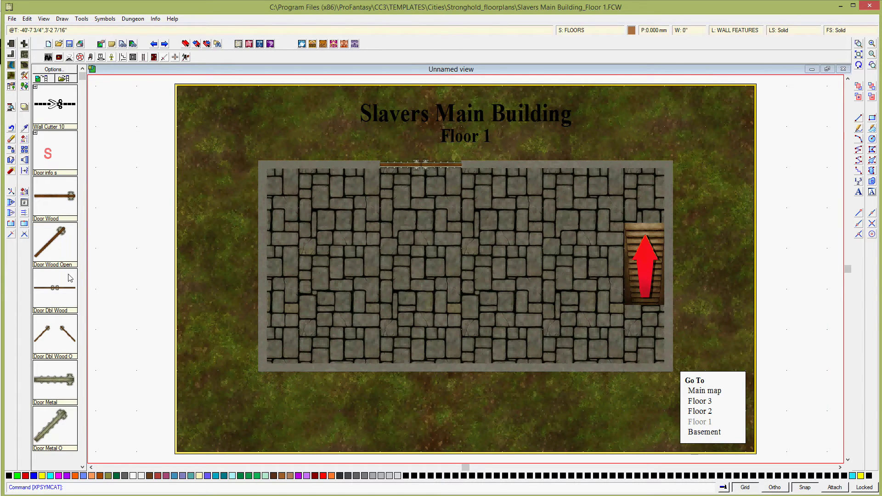
Place a single Door Rnfrcd symbol in the building's lower wall, directly below the stairs.
{"action": "right_click", "coordinate": [55, 252]}
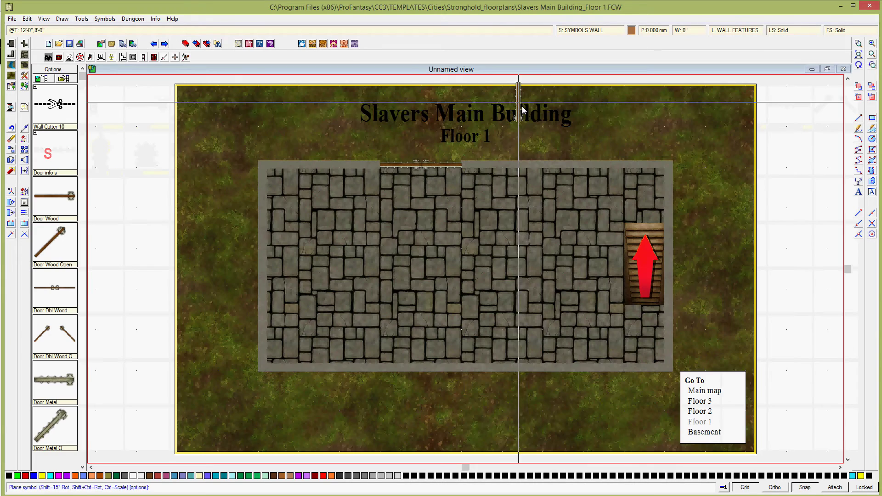
{"action": "left_click", "coordinate": [525, 110]}
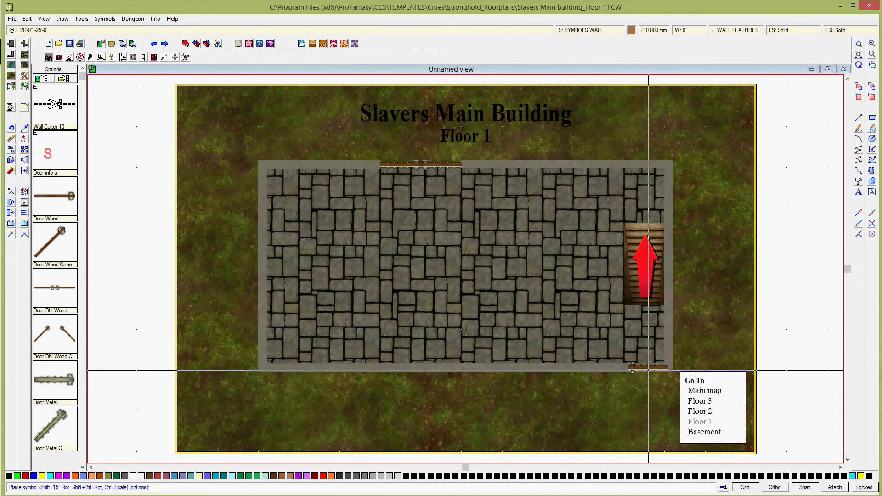
{"action": "left_click", "coordinate": [640, 369]}
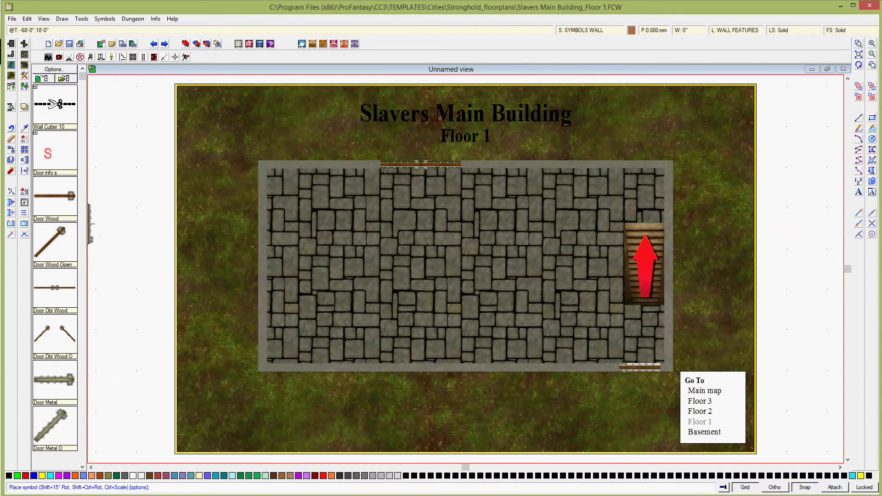
Draw an interior wall with the Wall, Default tool straight from the upper to the lower outer wall, partitioning off the stair side.
{"action": "left_click", "coordinate": [10, 54]}
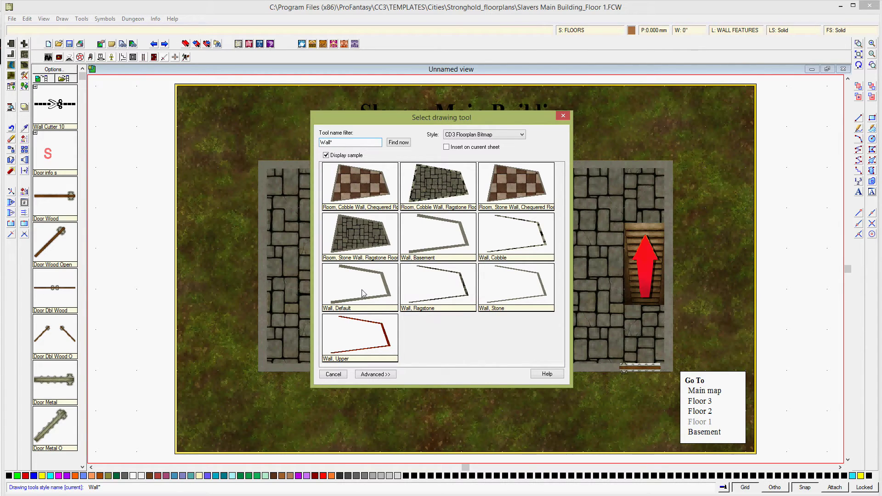
{"action": "left_click", "coordinate": [363, 293]}
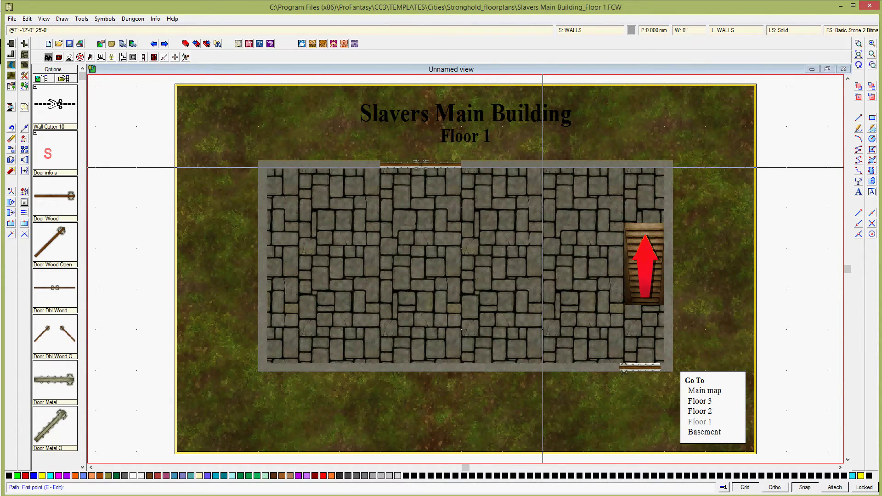
{"action": "left_click", "coordinate": [543, 168]}
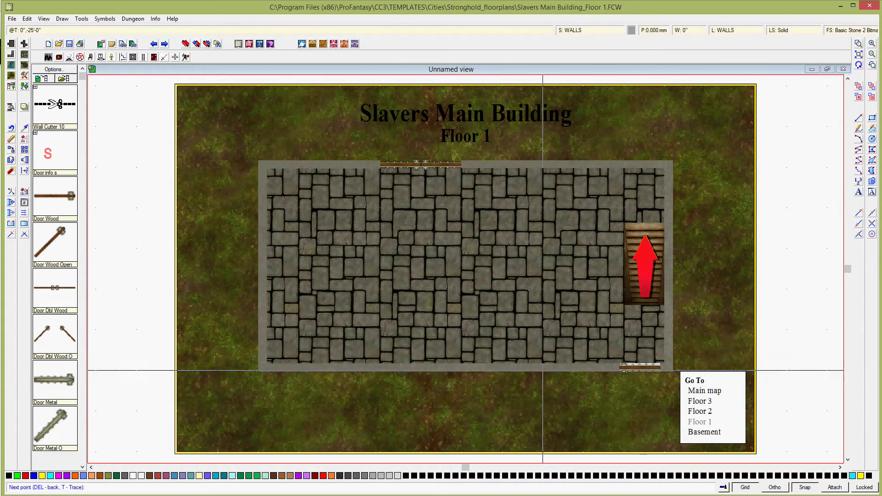
{"action": "left_click", "coordinate": [543, 362]}
{"action": "right_click", "coordinate": [543, 363]}
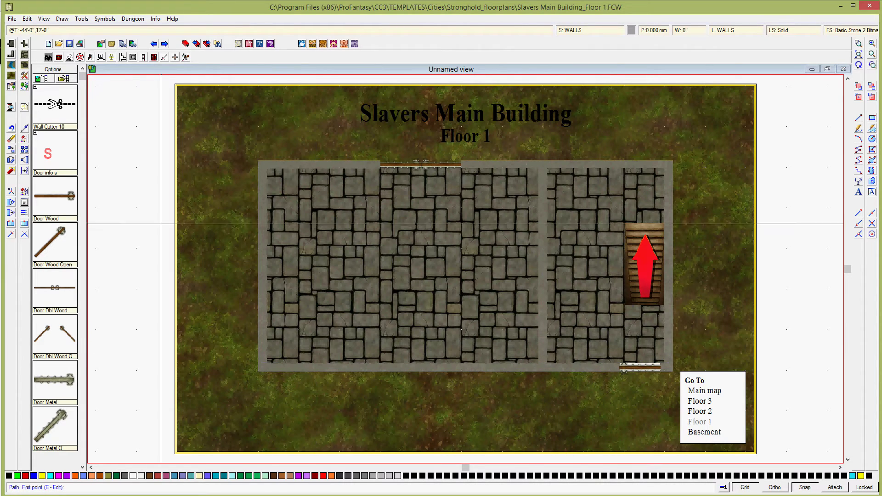
Place a Door Dbl Wood symbol in the middle of the interior wall to connect the two rooms.
{"action": "left_click", "coordinate": [59, 291]}
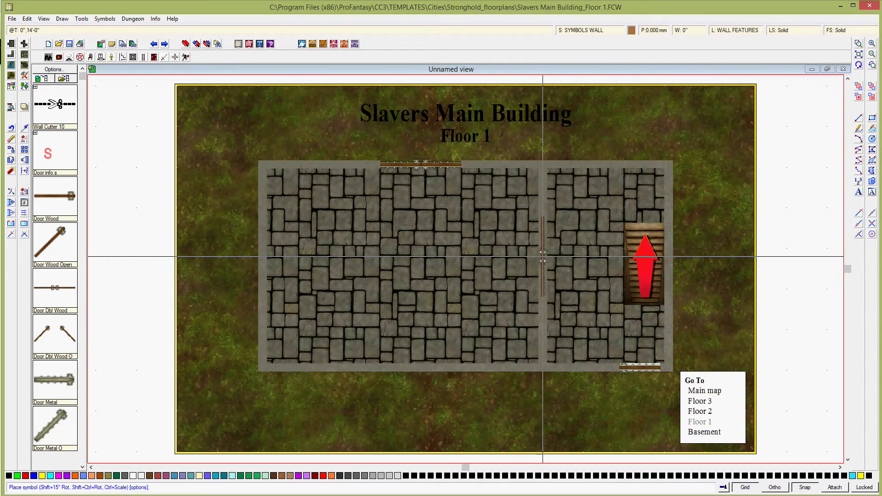
{"action": "left_click", "coordinate": [543, 257]}
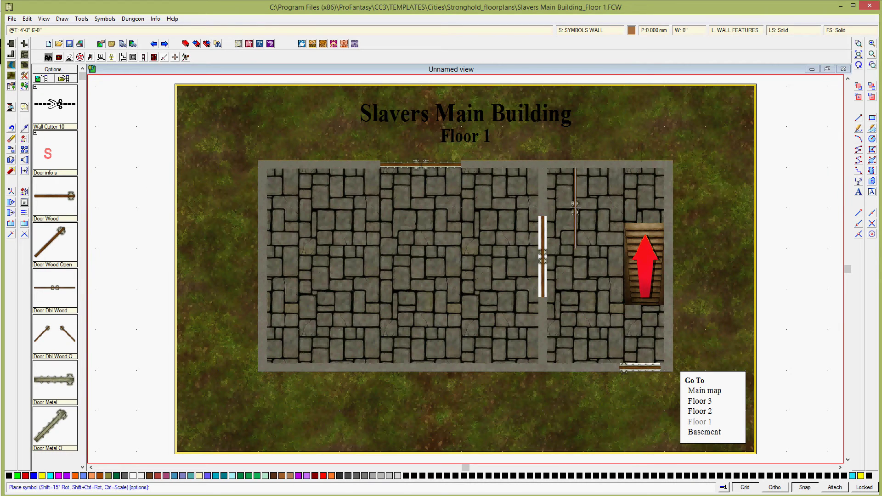
{"action": "right_click", "coordinate": [365, 216]}
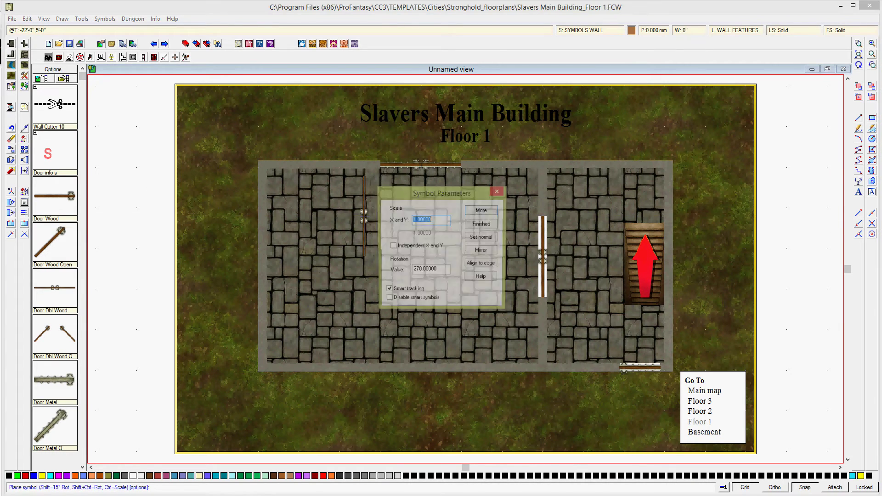
{"action": "left_click", "coordinate": [482, 224]}
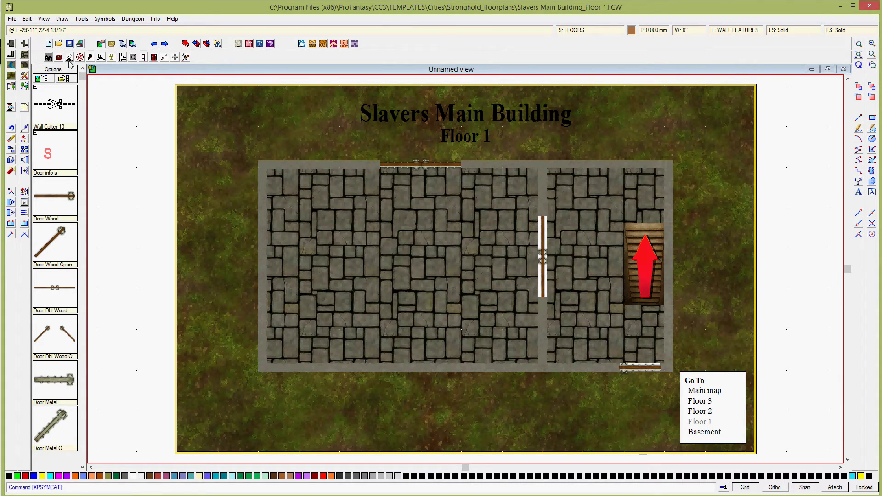
Place a Table Long Set furniture symbol, rotated to lie horizontally, in the middle of the large left room.
{"action": "left_click", "coordinate": [91, 58]}
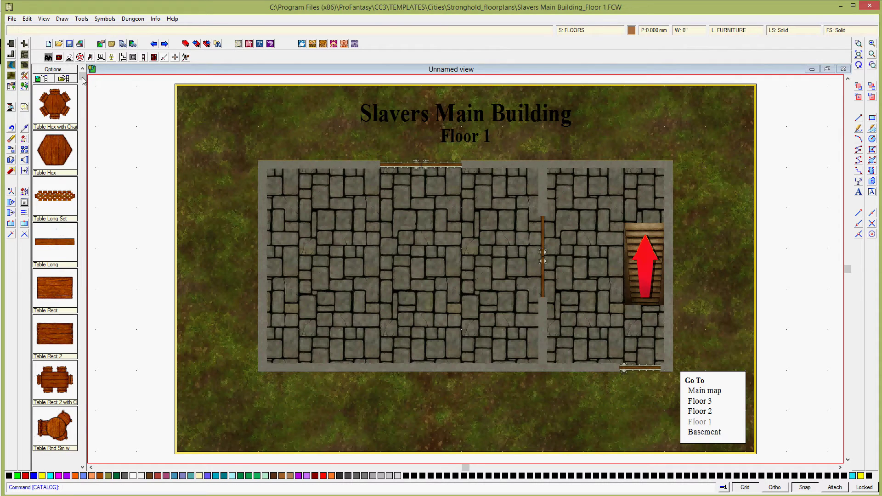
{"action": "left_click", "coordinate": [54, 198]}
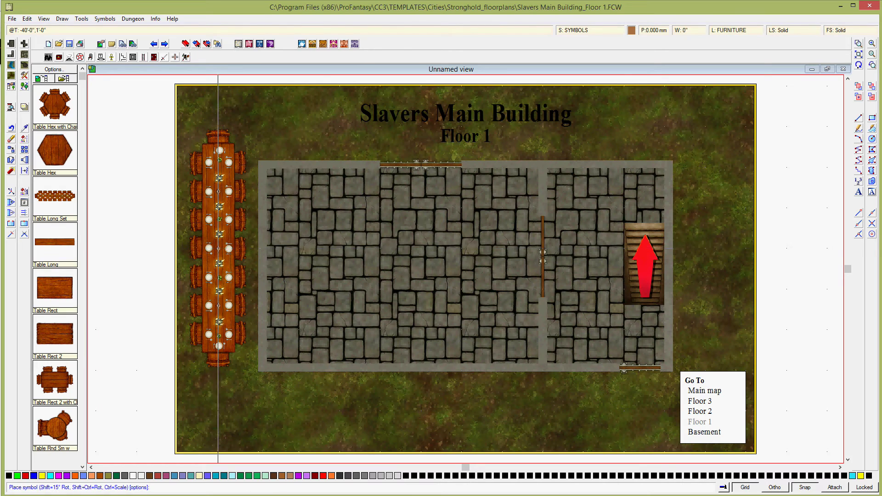
{"action": "key", "text": "shift"}
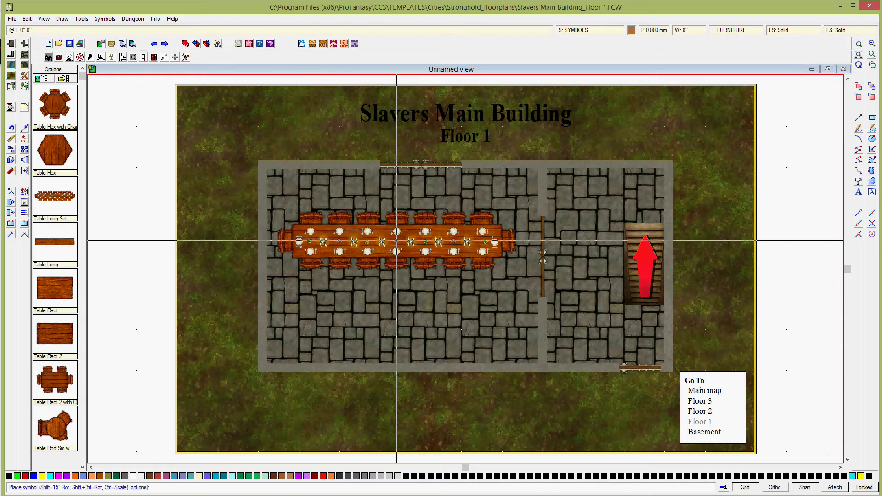
{"action": "left_click", "coordinate": [397, 240]}
With snap off, place four horizontal Cupboard 1 symbols side by side along the large room's lower wall, starting in the left corner.
{"action": "mouse_move", "coordinate": [37, 196]}
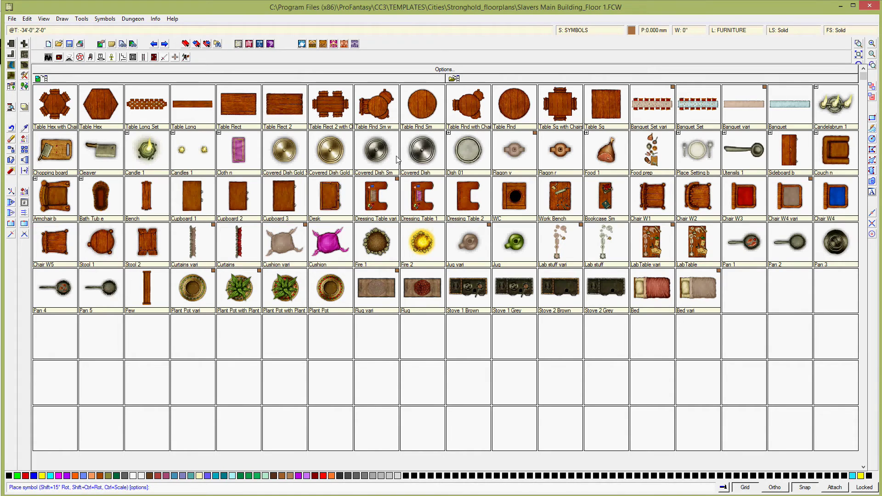
{"action": "left_click", "coordinate": [196, 200]}
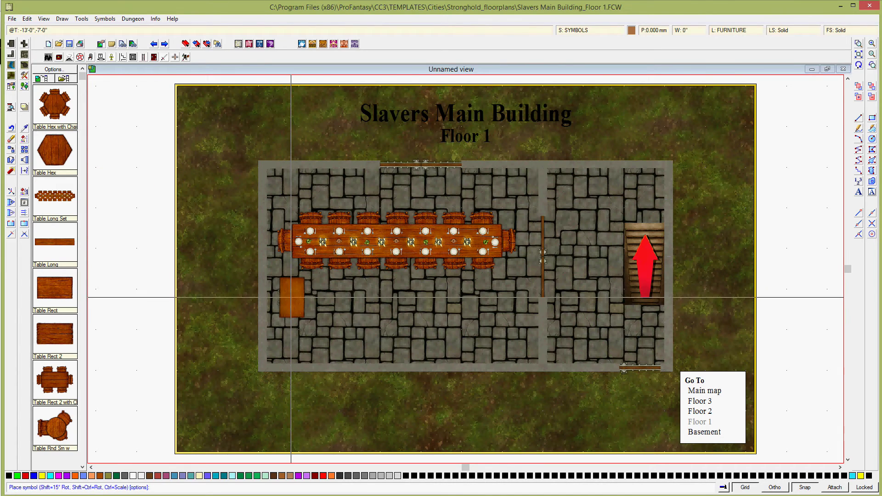
{"action": "key", "text": "shift"}
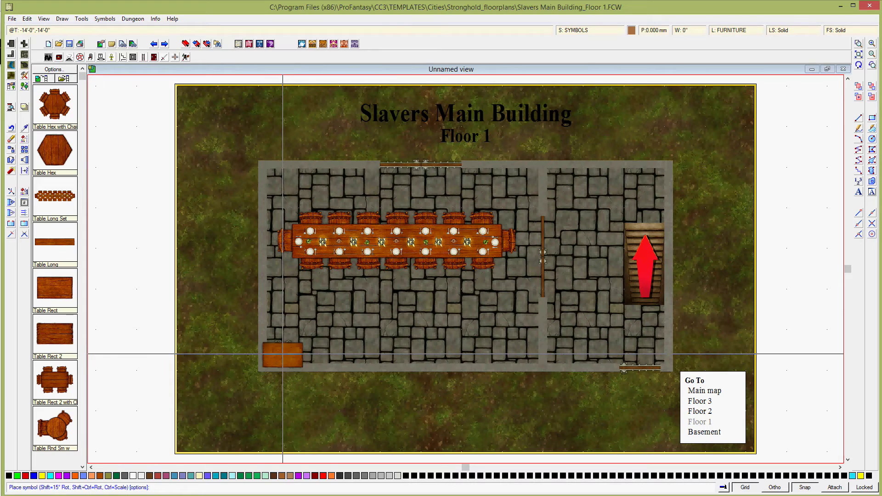
{"action": "left_click", "coordinate": [804, 488]}
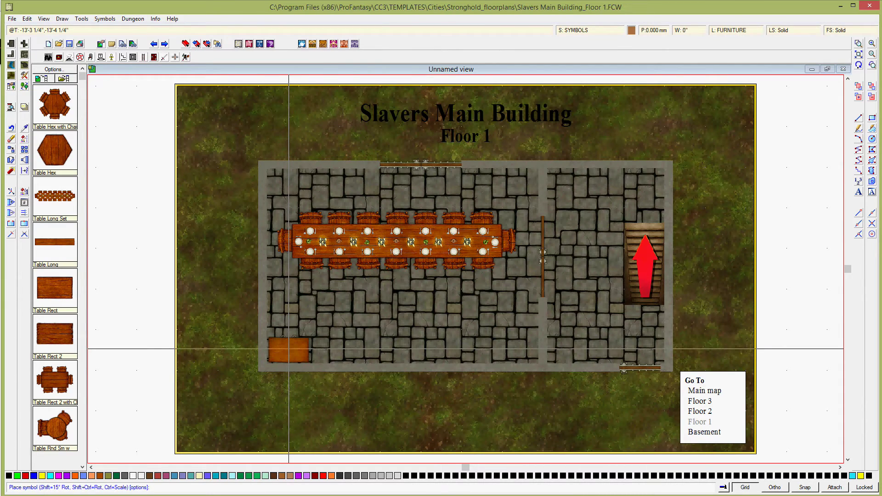
{"action": "left_click", "coordinate": [287, 349]}
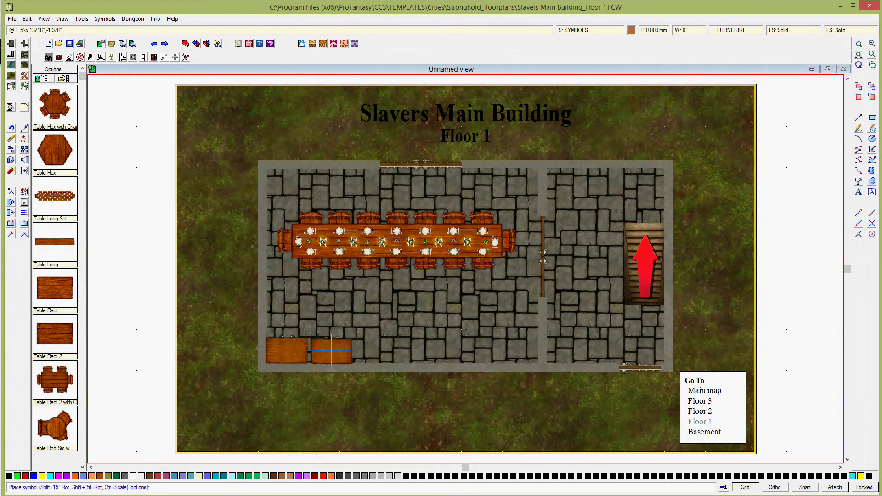
{"action": "left_click", "coordinate": [327, 349]}
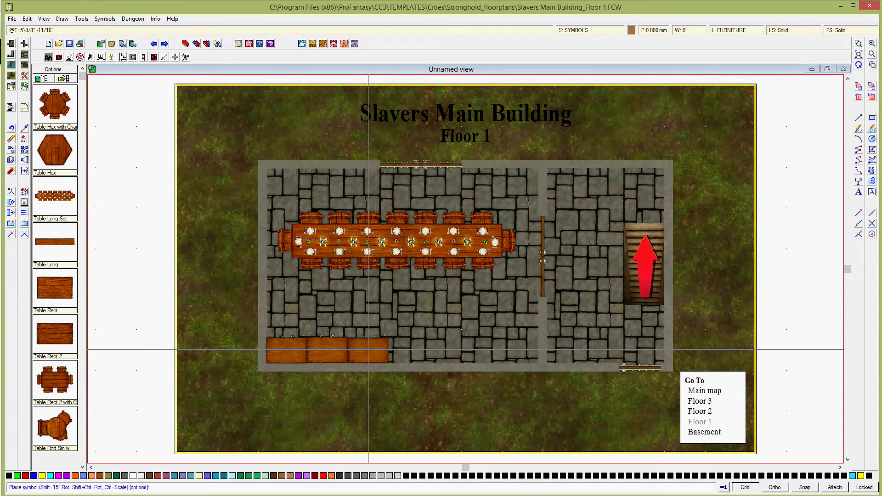
{"action": "left_click", "coordinate": [369, 350]}
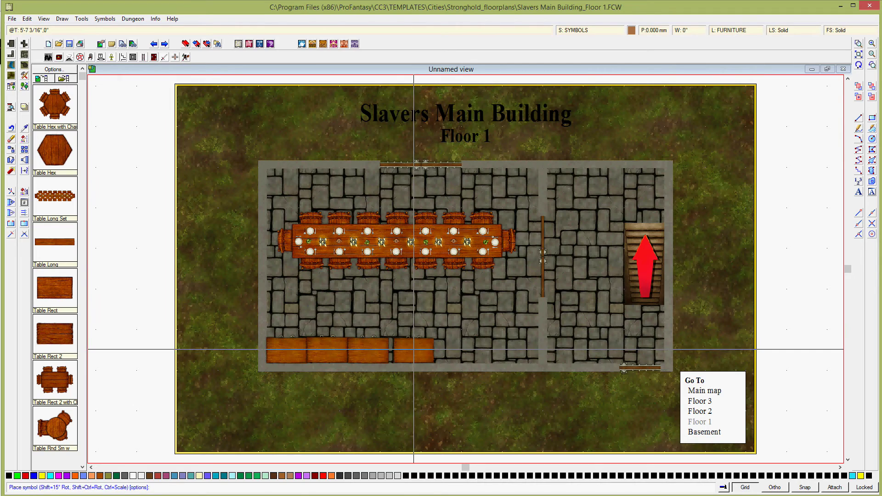
{"action": "left_click", "coordinate": [409, 350]}
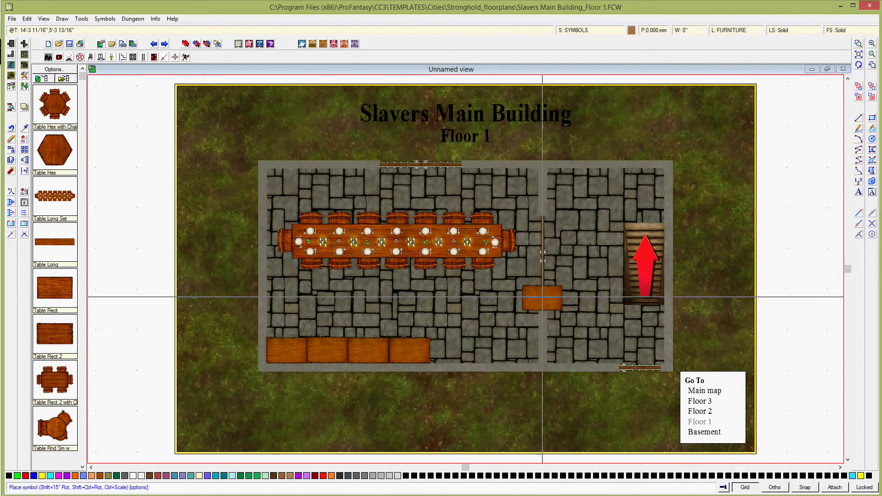
Place two more Cupboard 1 symbols side by side along the stair room's upper wall, starting at the interior wall.
{"action": "key", "text": "shift"}
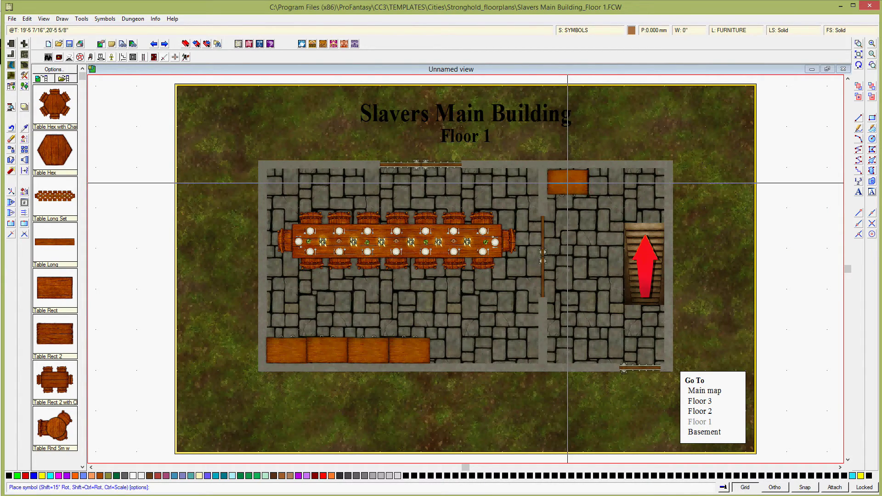
{"action": "left_click", "coordinate": [568, 182]}
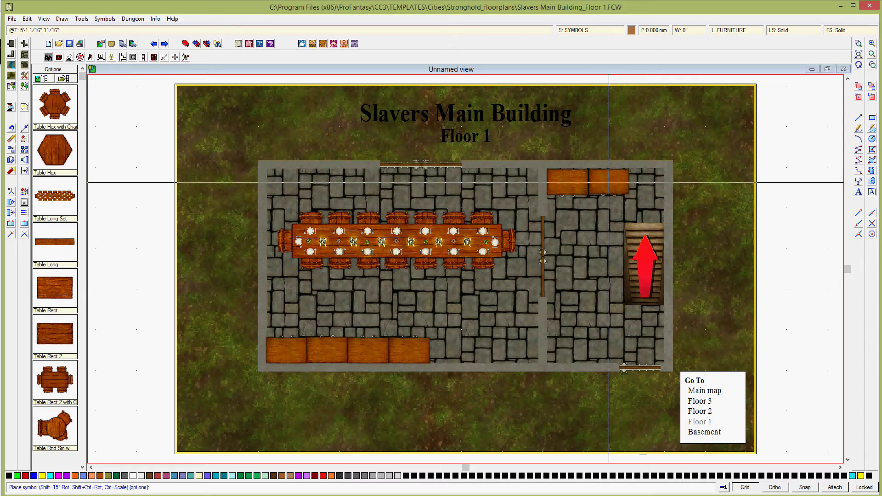
{"action": "left_click", "coordinate": [609, 183]}
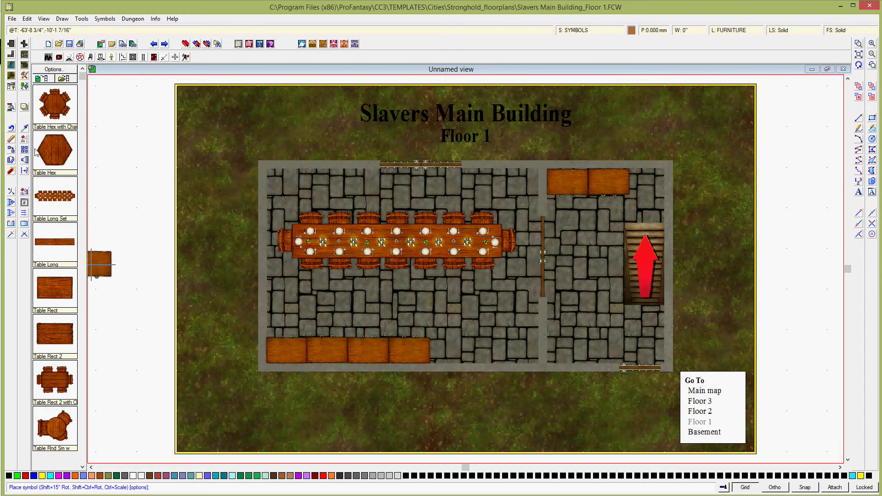
Place a Stove 1 Grey symbol vertically against the stair-room side of the interior wall, just below the double door.
{"action": "right_click", "coordinate": [64, 155]}
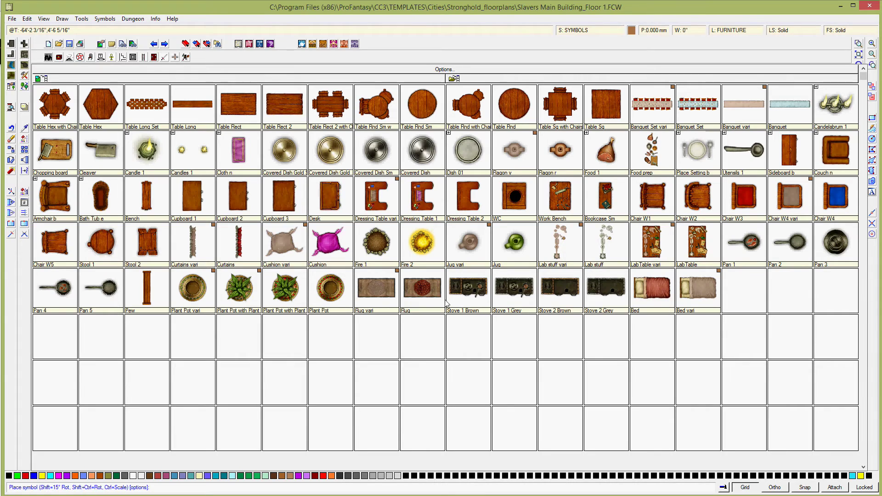
{"action": "left_click", "coordinate": [512, 293]}
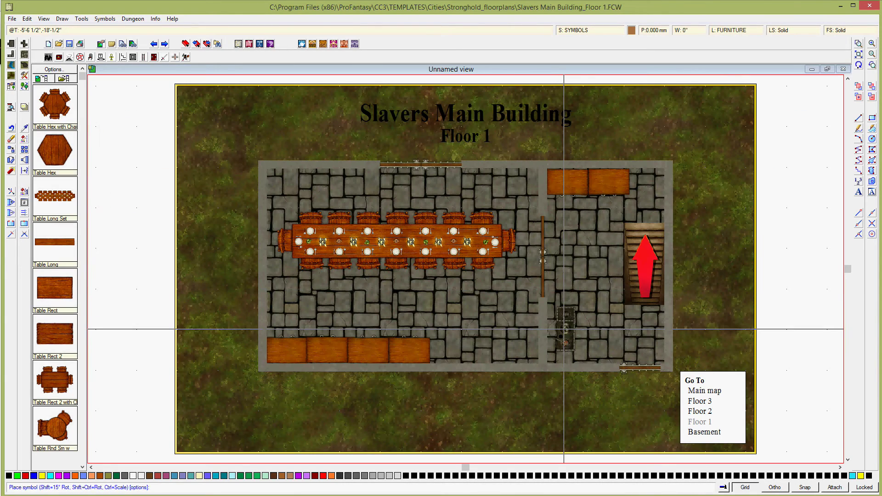
{"action": "key", "text": "shift"}
{"action": "key", "text": "shift"}
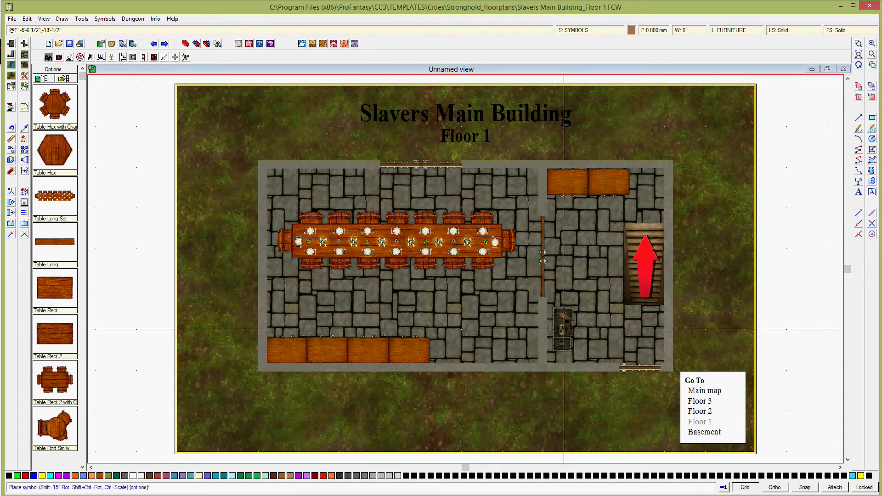
{"action": "key", "text": "shift"}
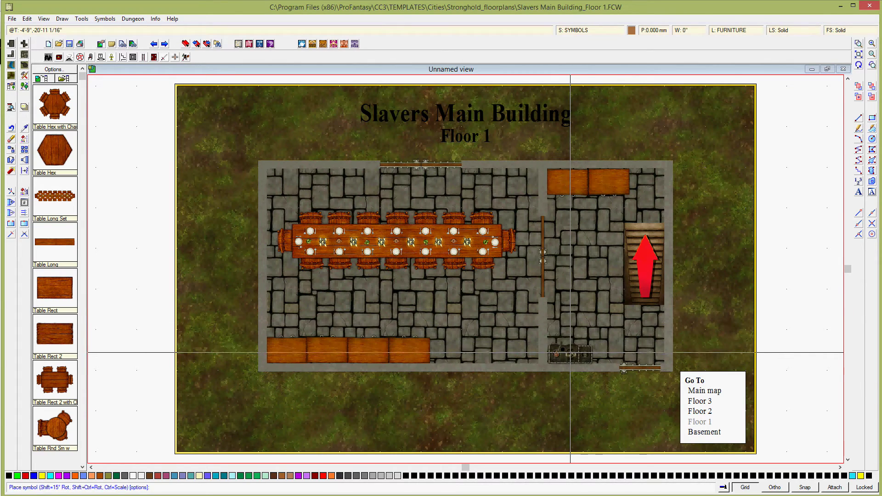
{"action": "left_click", "coordinate": [571, 351]}
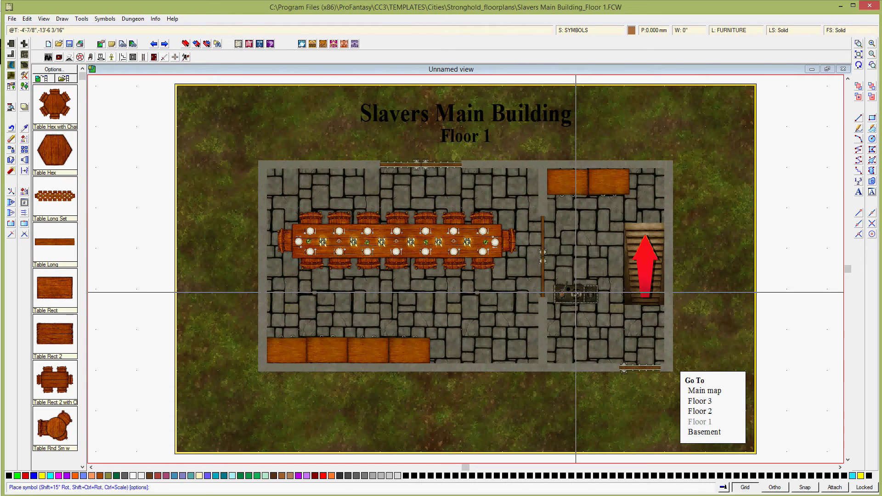
{"action": "key", "text": "shift"}
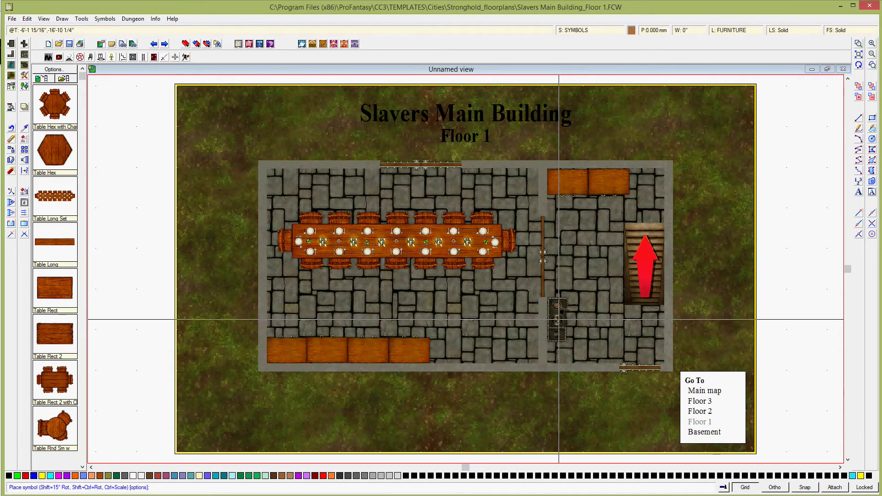
{"action": "left_click", "coordinate": [559, 321]}
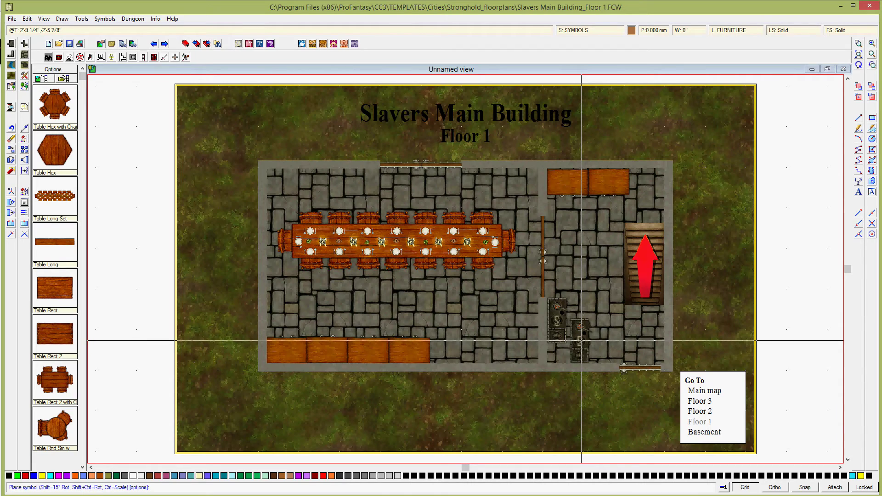
Place a second Stove 1 Grey symbol horizontally in the stair room's lower-left corner, directly below the first stove.
{"action": "key", "text": "Left"}
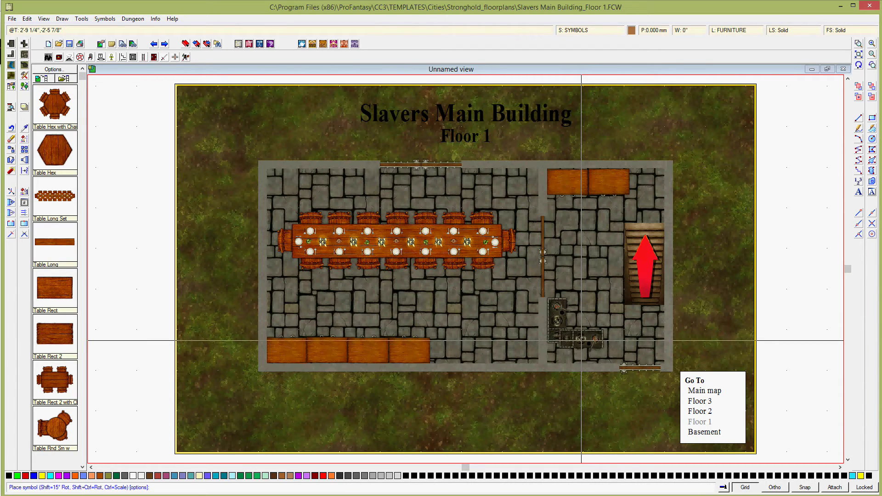
{"action": "key", "text": "Right"}
{"action": "key", "text": "Left"}
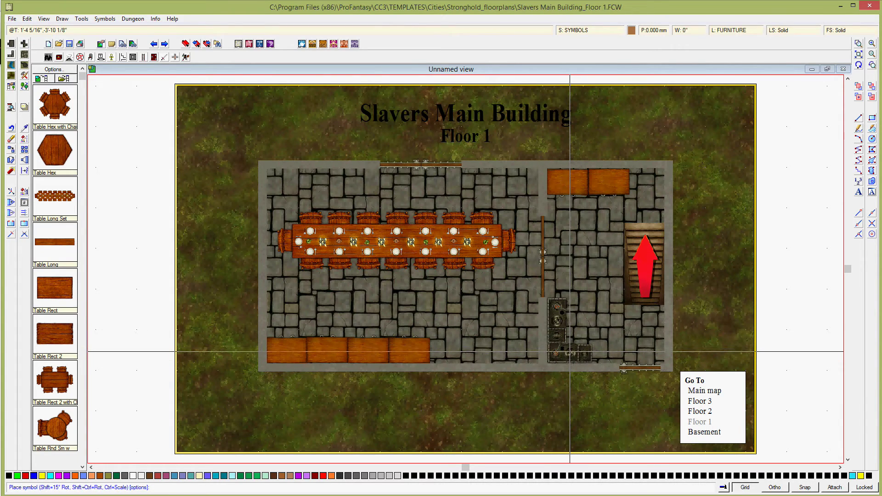
{"action": "left_click", "coordinate": [570, 352]}
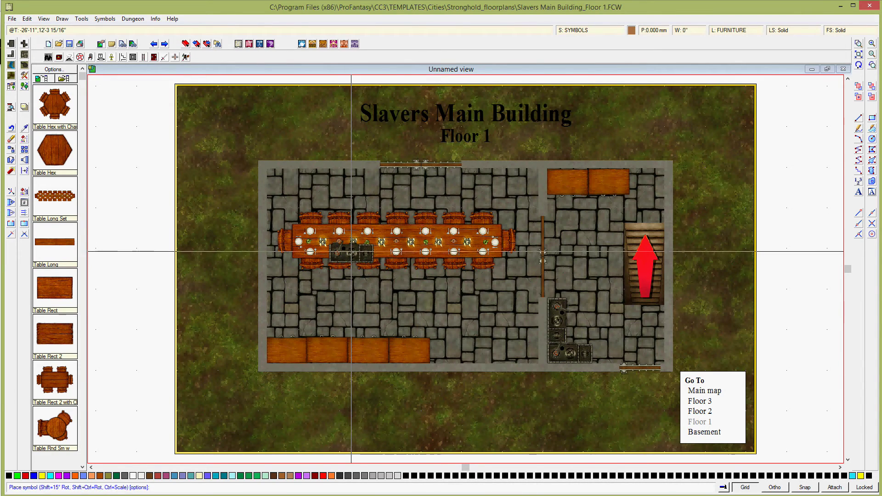
{"action": "right_click", "coordinate": [352, 252]}
{"action": "key", "text": "Escape"}
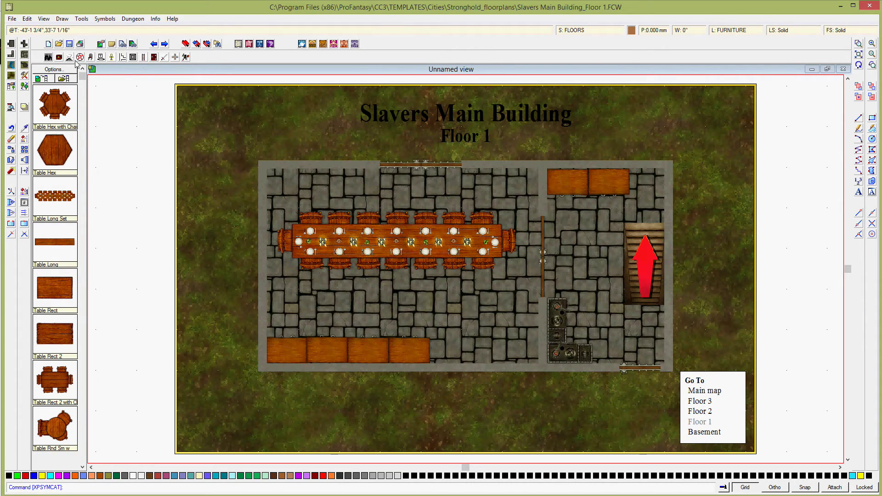
With snap on, place three Window 4' symbols: one on each side of the upper double door and one in the lower wall beside the partition.
{"action": "left_click", "coordinate": [155, 57]}
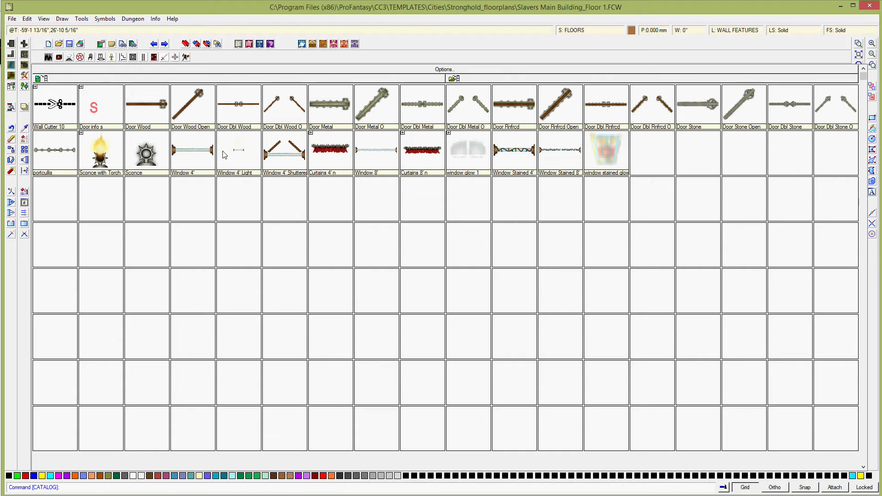
{"action": "left_click", "coordinate": [193, 157]}
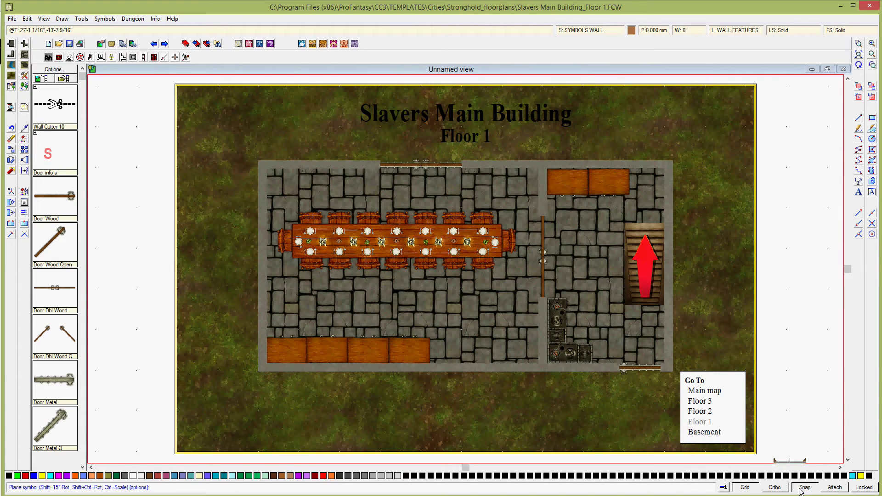
{"action": "right_click", "coordinate": [745, 489]}
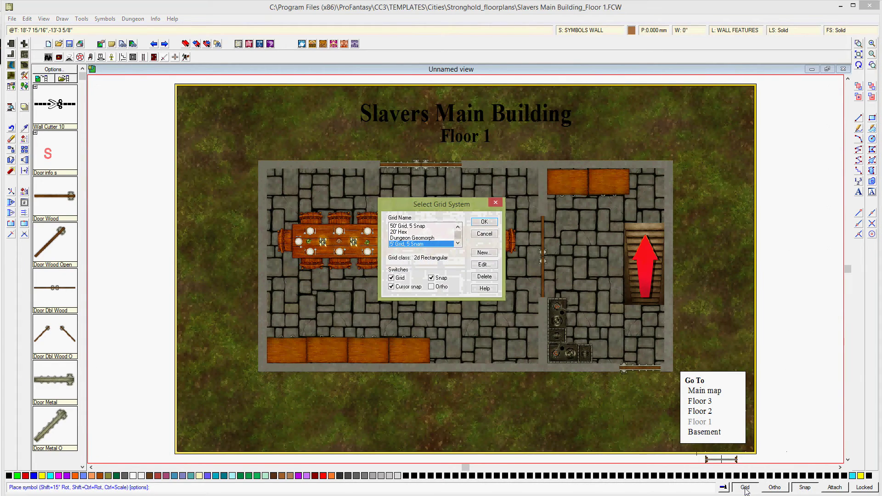
{"action": "left_click", "coordinate": [485, 222]}
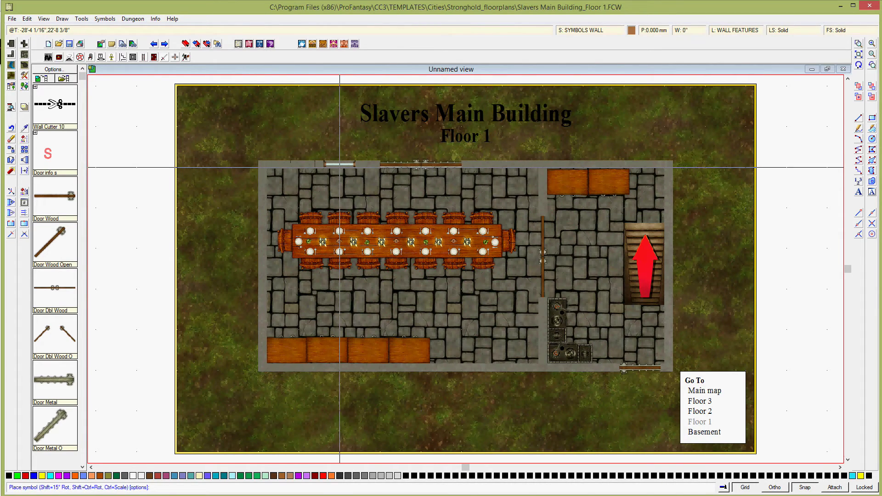
{"action": "left_click", "coordinate": [324, 168]}
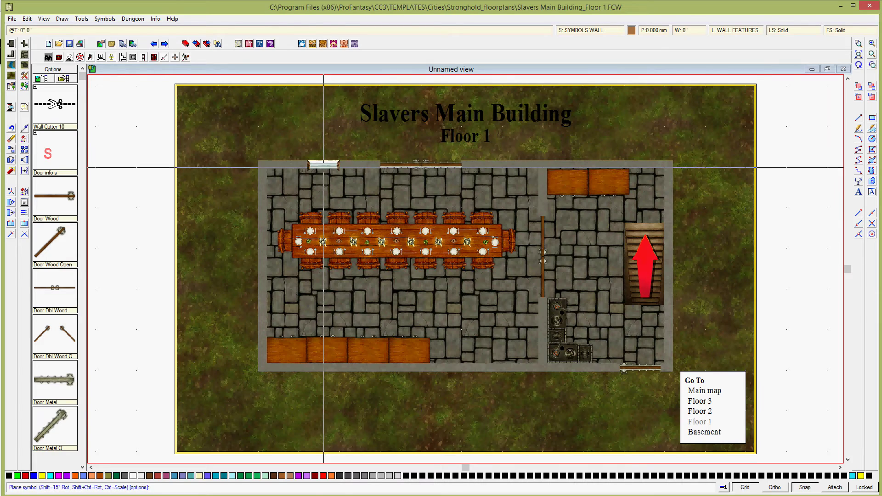
{"action": "left_click", "coordinate": [511, 167]}
{"action": "left_click", "coordinate": [510, 369]}
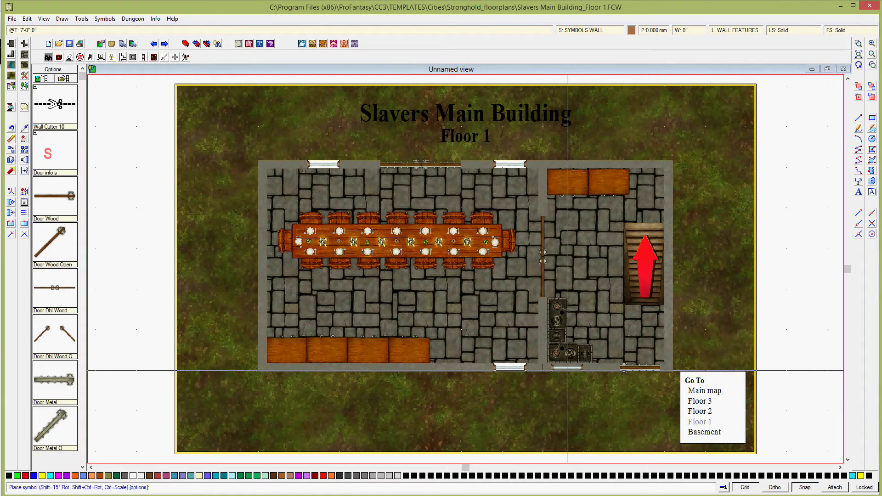
Place four more Window 4' symbols: one each in the stair room's lower and upper walls, and two in the lower wall behind the cupboards.
{"action": "left_click", "coordinate": [575, 369]}
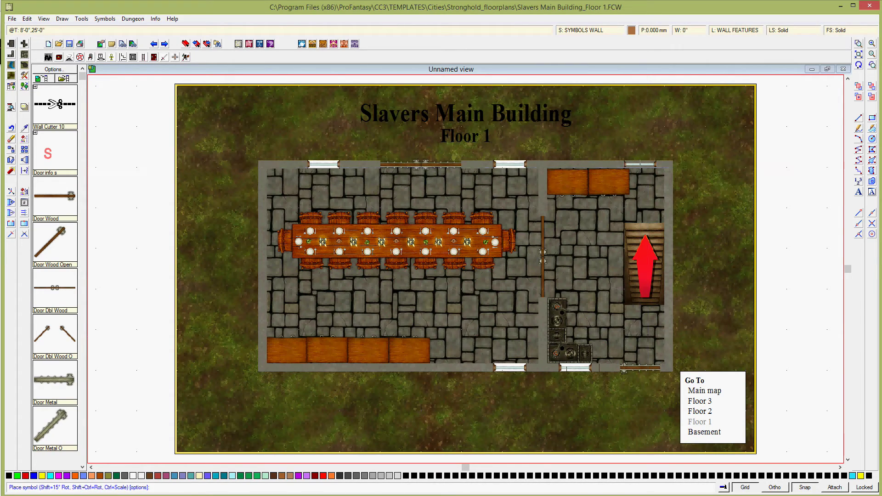
{"action": "left_click", "coordinate": [649, 168]}
{"action": "left_click", "coordinate": [413, 370]}
{"action": "left_click", "coordinate": [315, 369]}
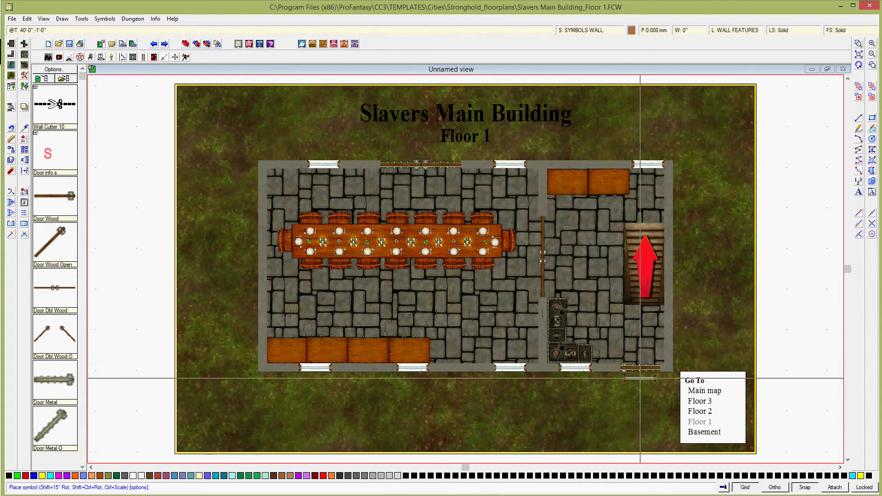
With snap off, place three vertical Window 4' symbols: one in the right wall below the stairs and two in the left wall, then redraw.
{"action": "left_click", "coordinate": [805, 488]}
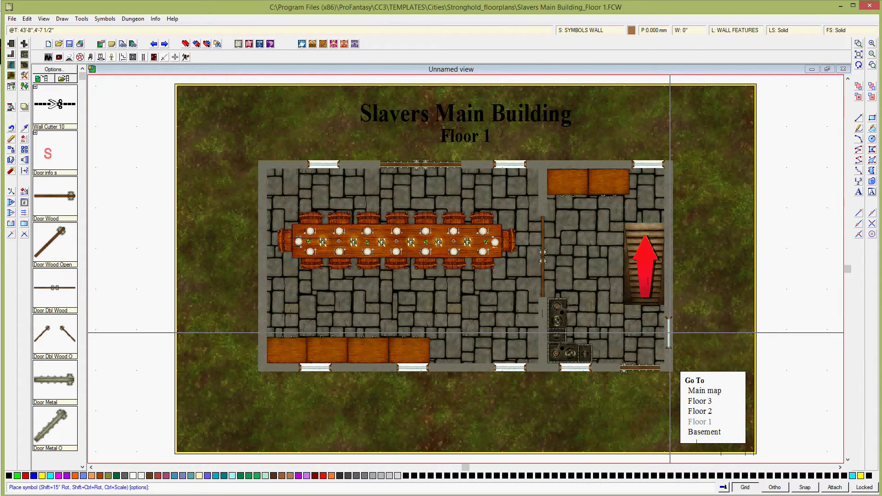
{"action": "left_click", "coordinate": [670, 333]}
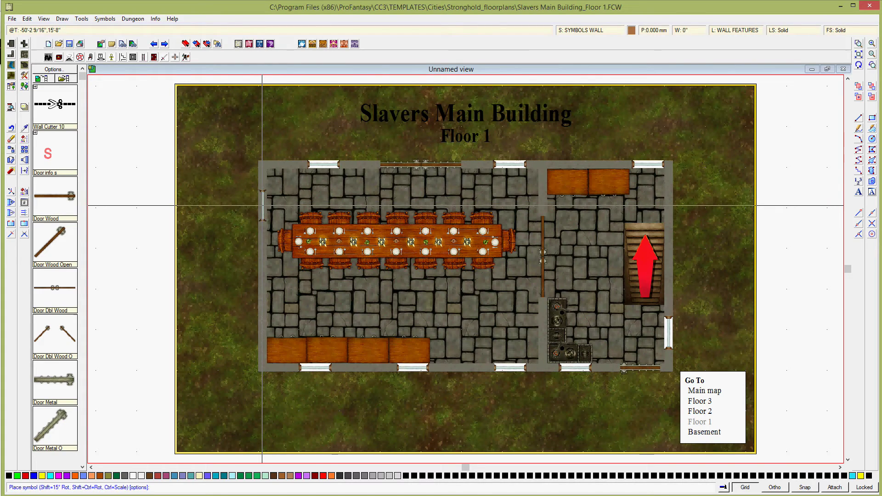
{"action": "left_click", "coordinate": [262, 206]}
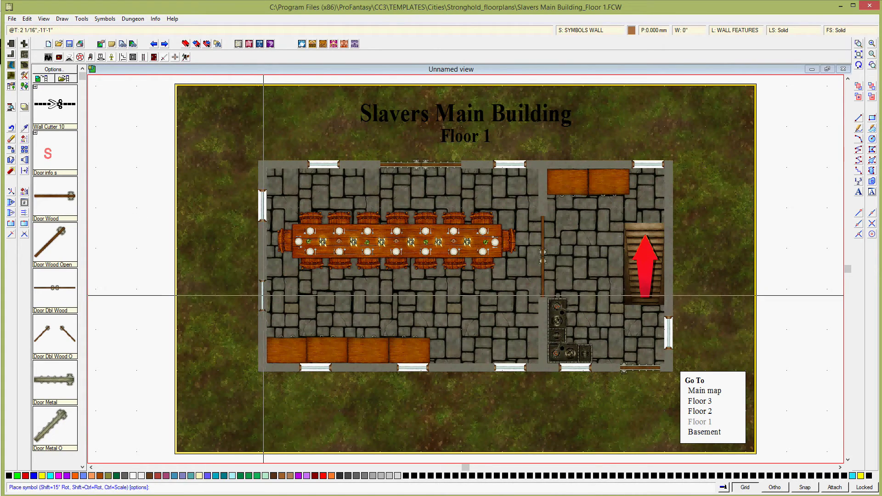
{"action": "left_click", "coordinate": [263, 295]}
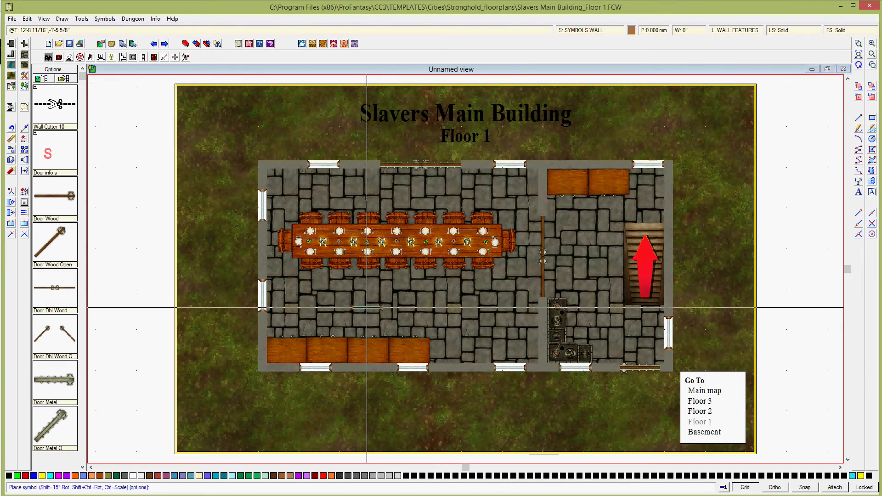
{"action": "left_click", "coordinate": [859, 66]}
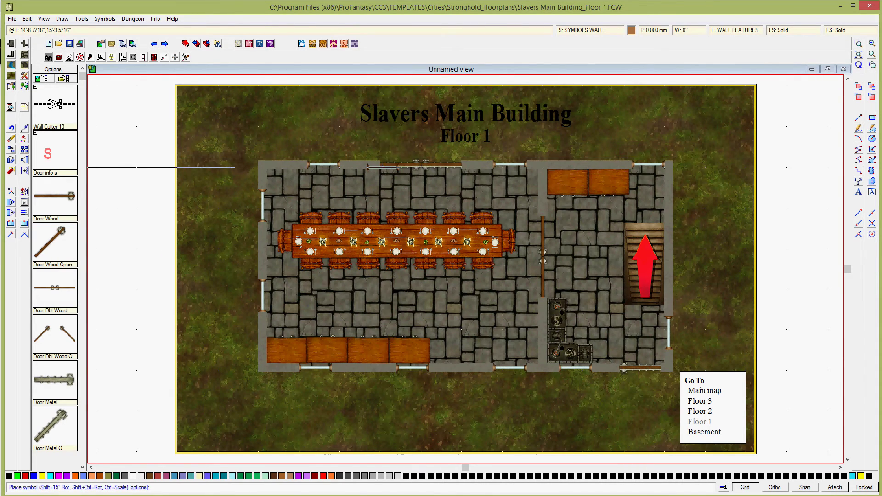
{"action": "right_click", "coordinate": [383, 167]}
{"action": "left_click", "coordinate": [490, 227]}
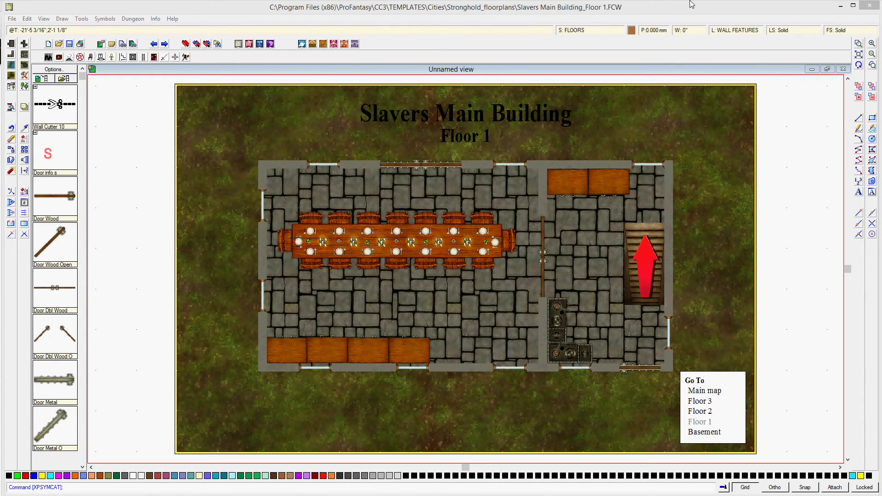
Follow the Floor 2 link to open that plan, saving the changes to Floor 1.
{"action": "left_click", "coordinate": [701, 413]}
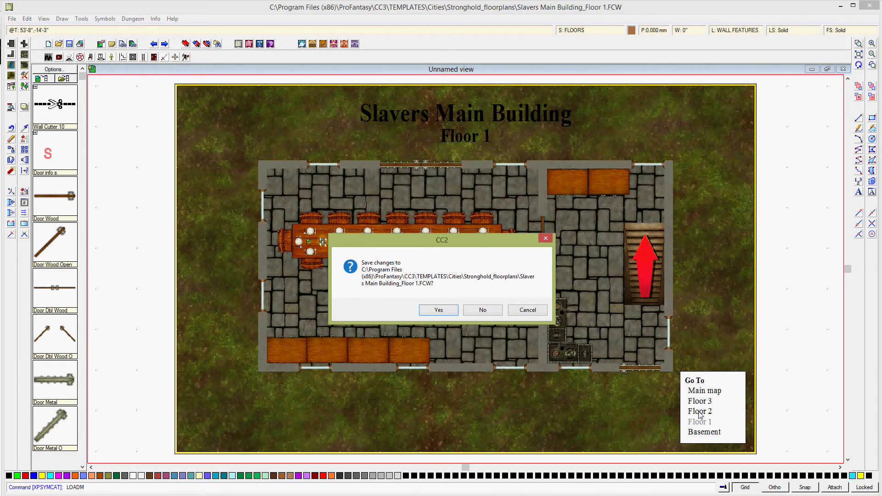
{"action": "left_click", "coordinate": [446, 311]}
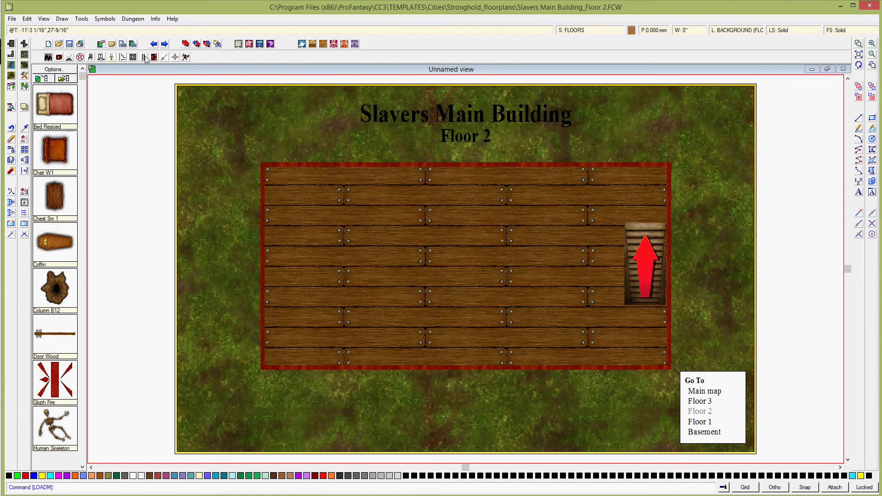
Load the Furniture.fsc symbol catalog from the DD3 Color folder under Dungeons\DD3.
{"action": "left_click", "coordinate": [250, 46]}
{"action": "left_click", "coordinate": [91, 57]}
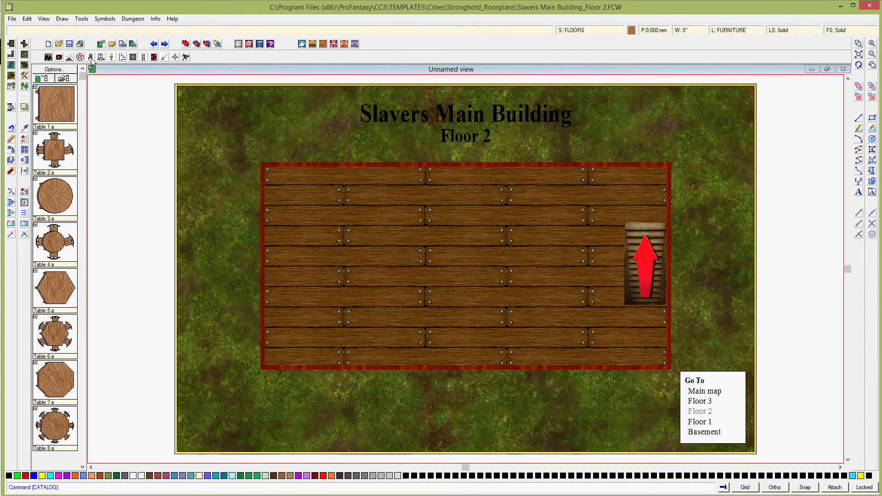
{"action": "left_click", "coordinate": [25, 88]}
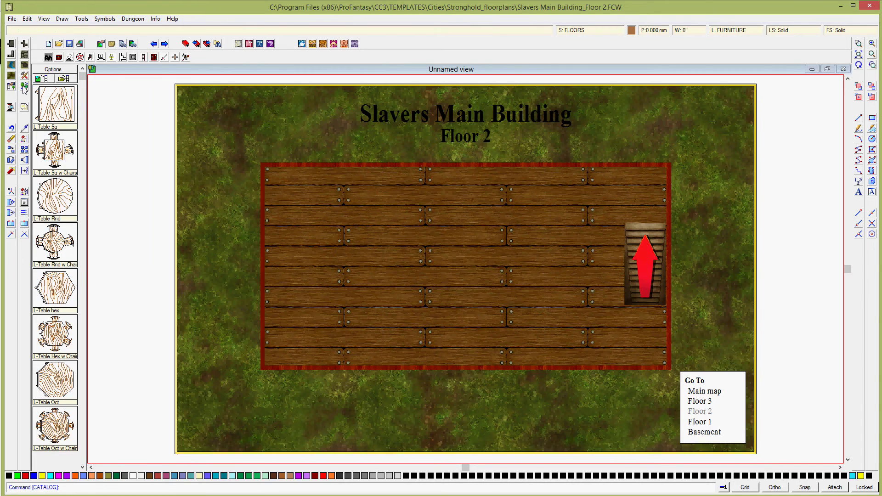
{"action": "left_click", "coordinate": [64, 78]}
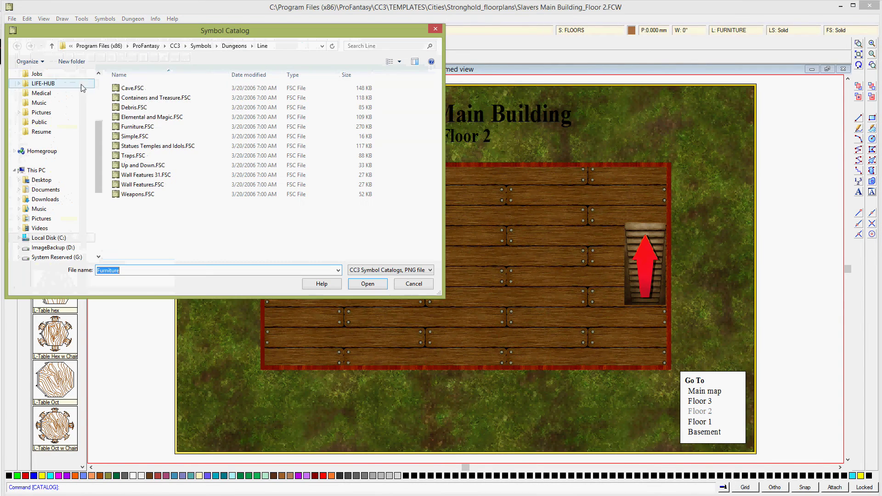
{"action": "left_click", "coordinate": [205, 50]}
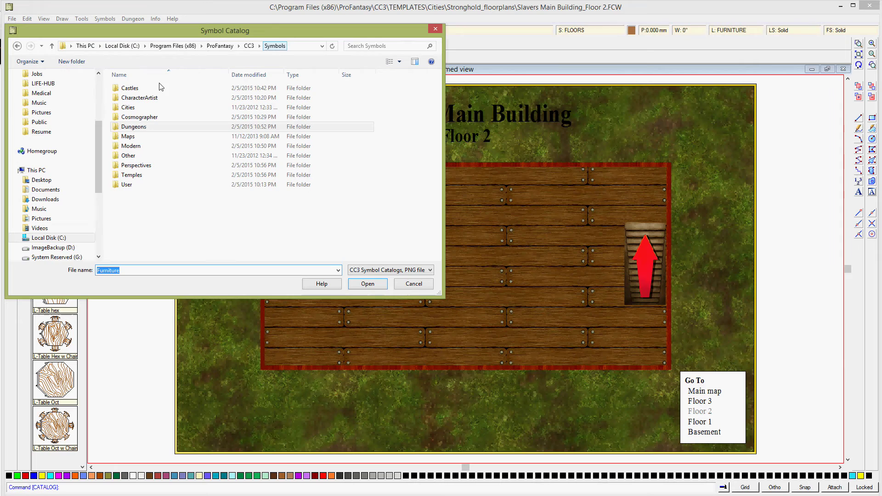
{"action": "double_click", "coordinate": [140, 126]}
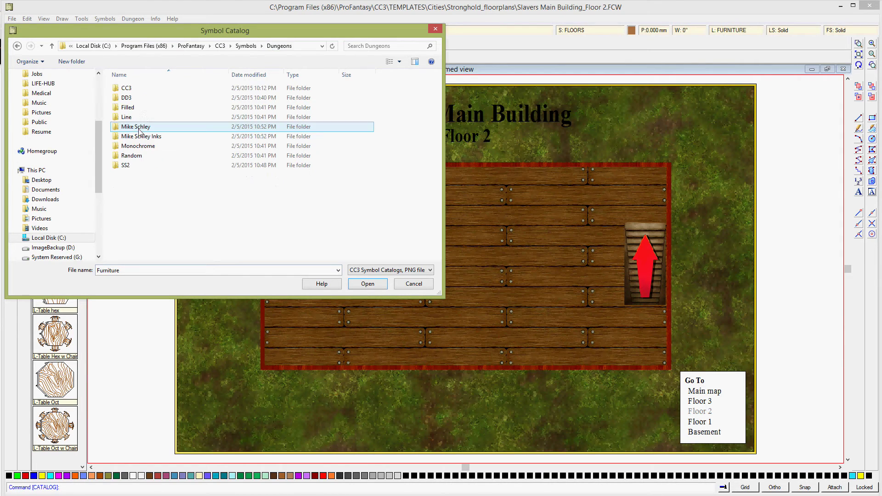
{"action": "double_click", "coordinate": [137, 98]}
{"action": "double_click", "coordinate": [142, 92]}
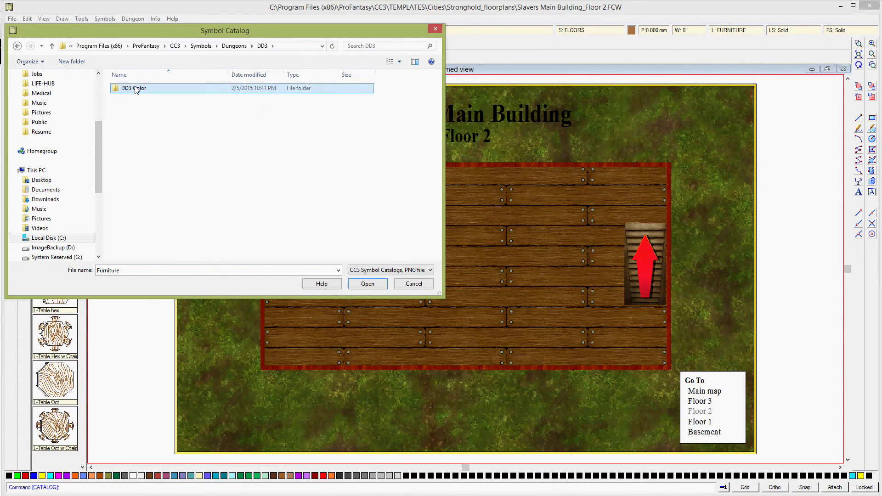
{"action": "scroll", "coordinate": [178, 201], "scroll_direction": "down", "scroll_amount": 2}
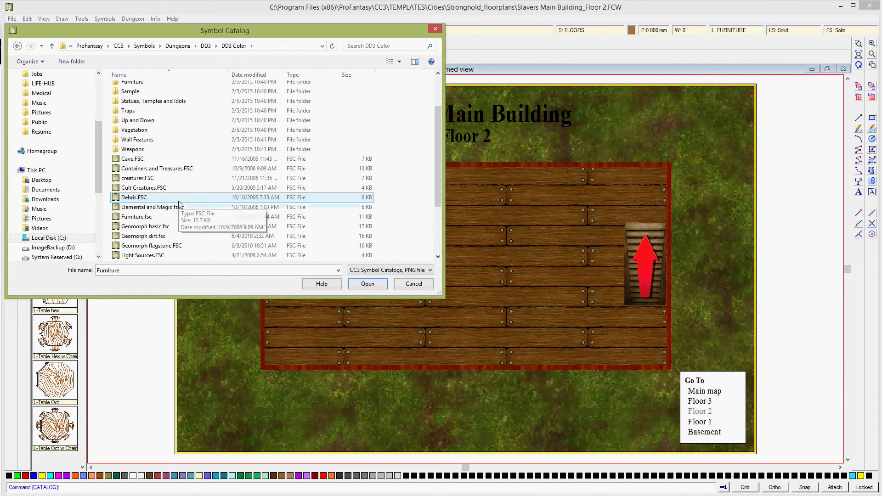
{"action": "scroll", "coordinate": [175, 193], "scroll_direction": "down", "scroll_amount": 3}
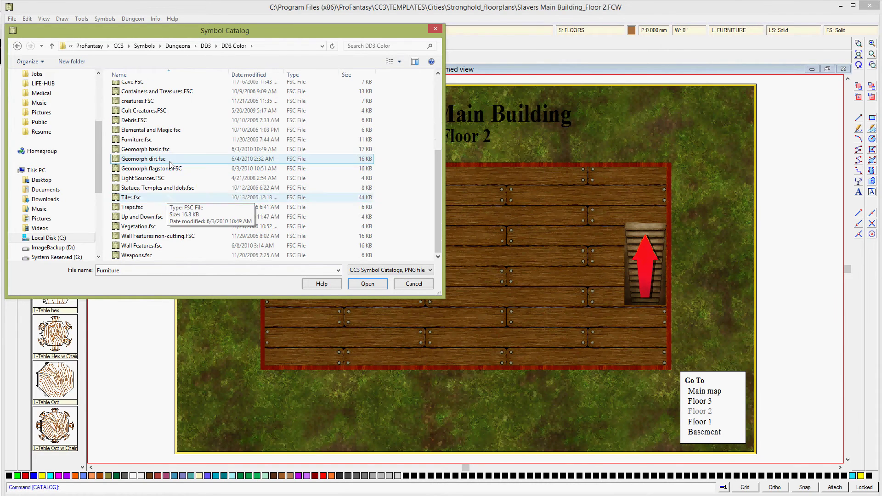
{"action": "left_click", "coordinate": [141, 140]}
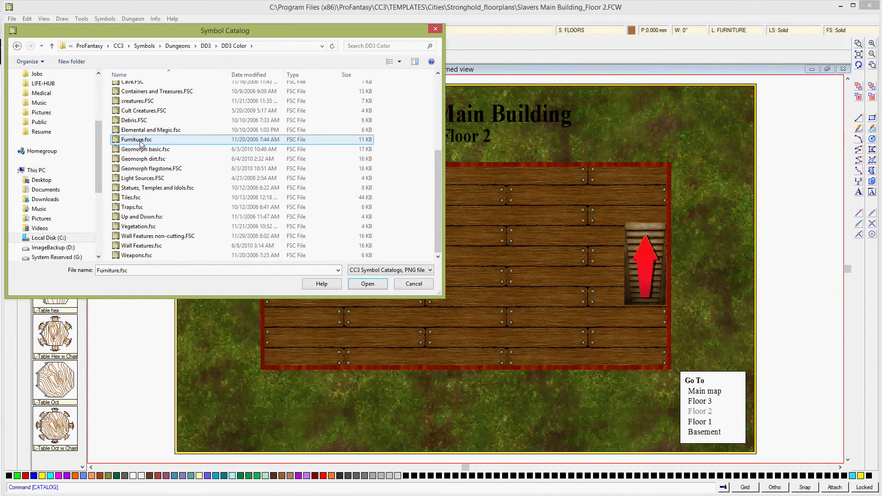
{"action": "left_click", "coordinate": [371, 284]}
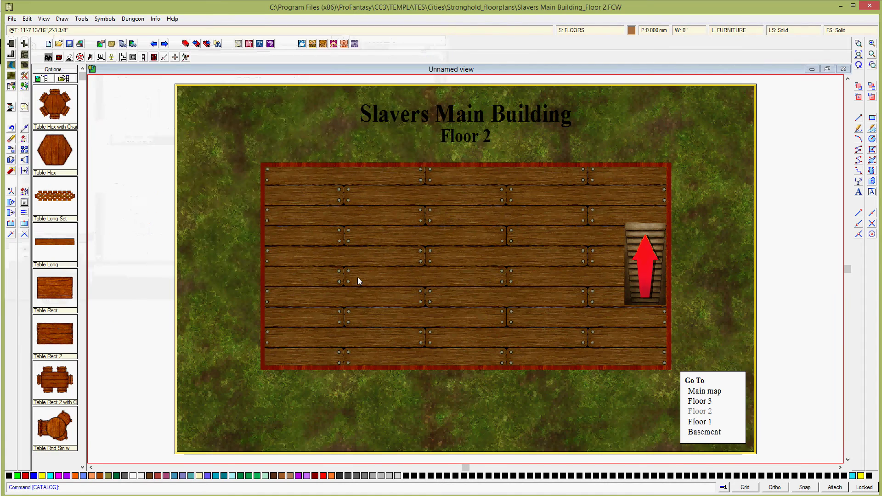
Place two overlapping Bed symbols, rotated with pillows toward the lower wall, in the building's lower-left corner to form one wider bed.
{"action": "right_click", "coordinate": [64, 191]}
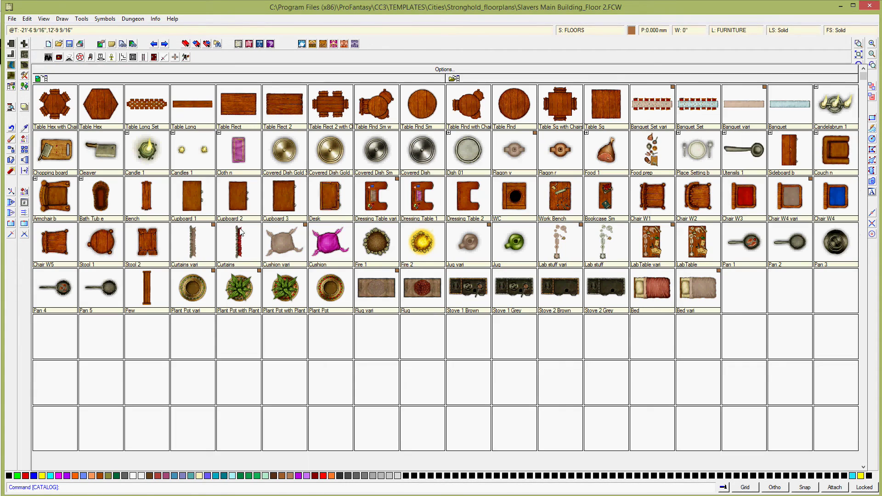
{"action": "left_click", "coordinate": [655, 295]}
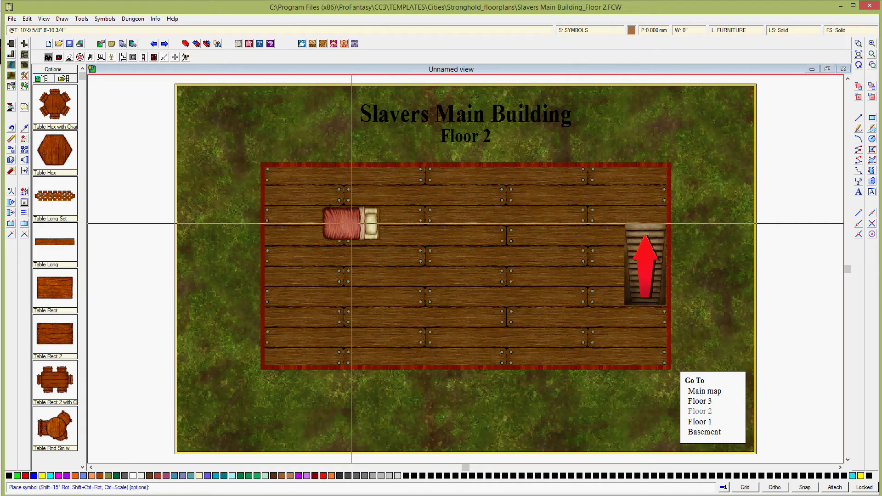
{"action": "key", "text": "shift"}
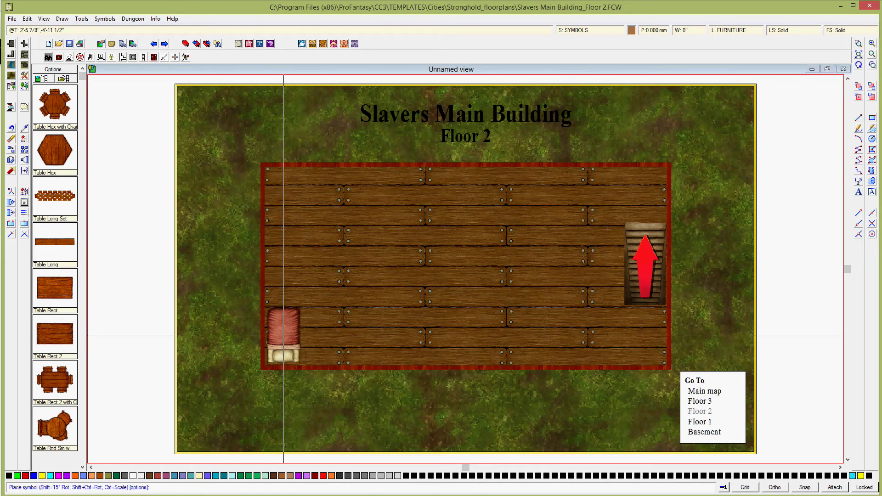
{"action": "left_click", "coordinate": [287, 336]}
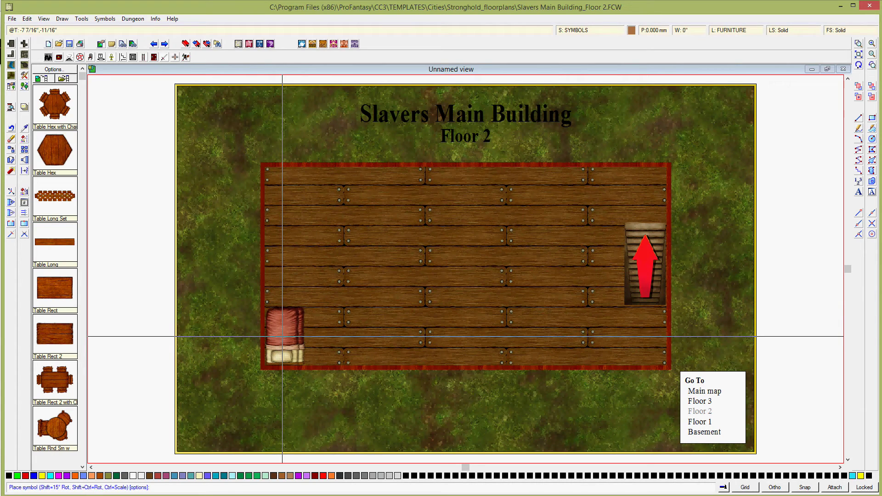
{"action": "left_click", "coordinate": [281, 336]}
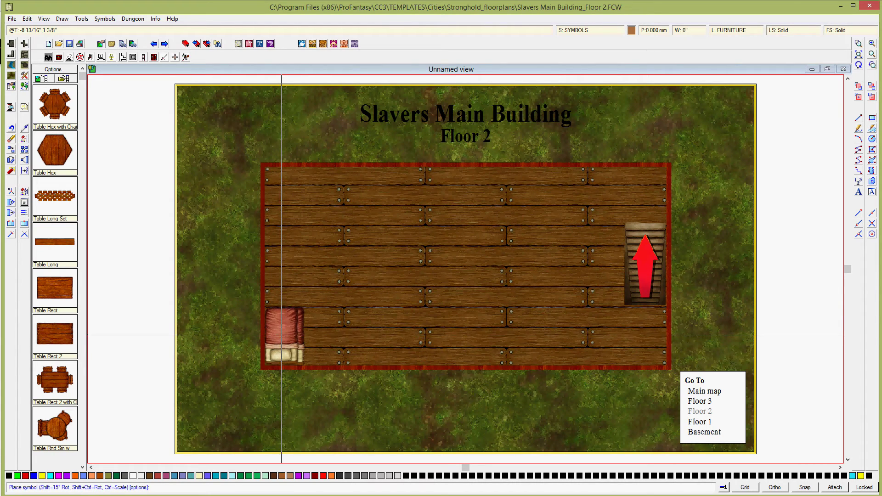
{"action": "right_click", "coordinate": [285, 392]}
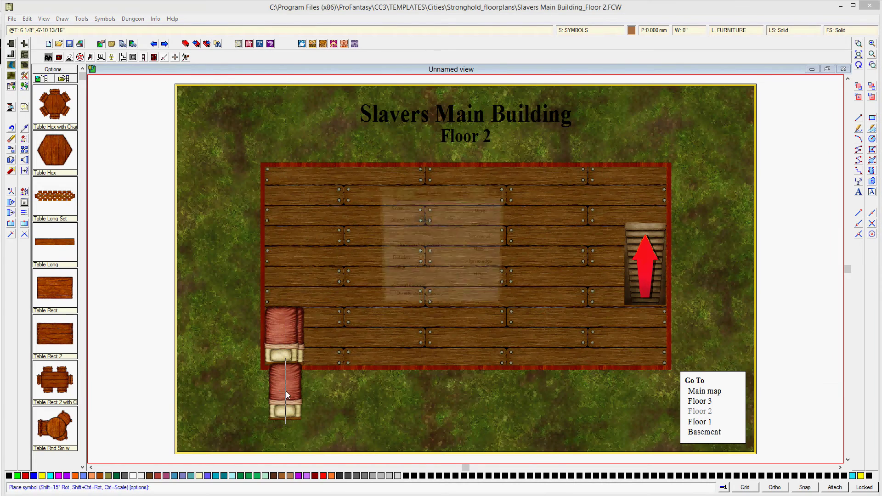
{"action": "left_click", "coordinate": [481, 225]}
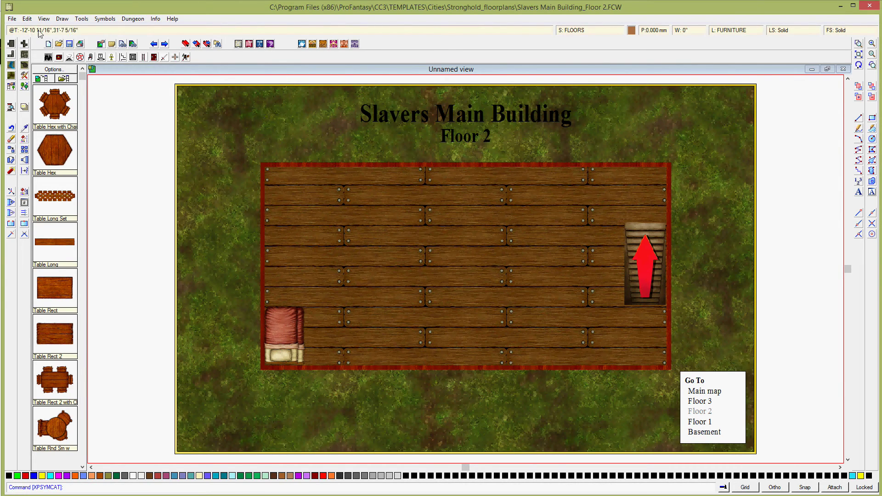
Copy both overlapping bed symbols to the clipboard with the origin at the room's lower-left inside corner.
{"action": "left_click", "coordinate": [28, 19]}
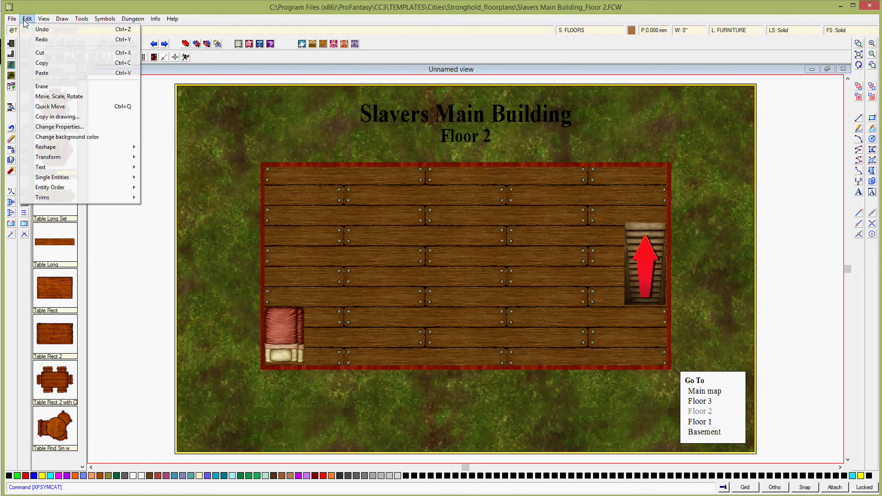
{"action": "left_click", "coordinate": [42, 63]}
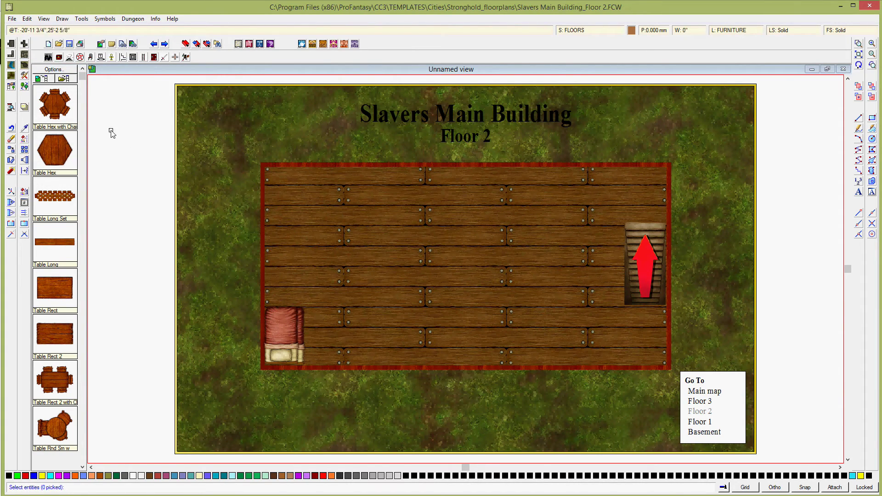
{"action": "left_click", "coordinate": [296, 324]}
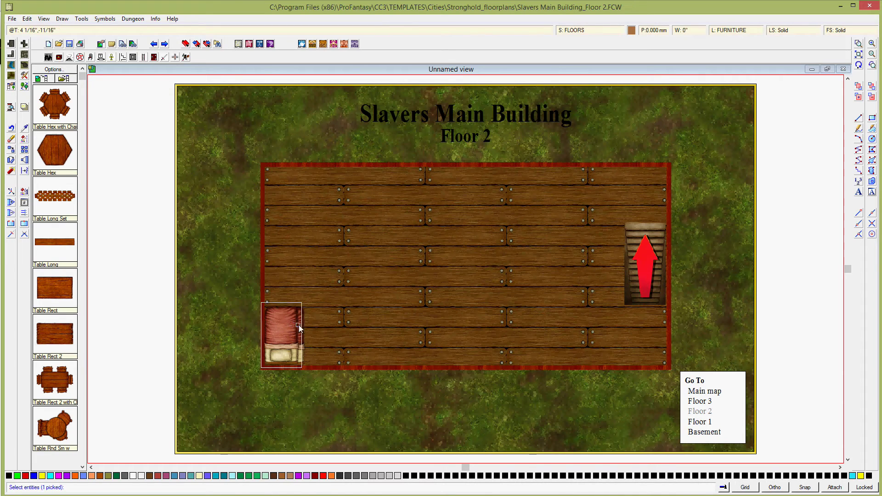
{"action": "left_click", "coordinate": [303, 326]}
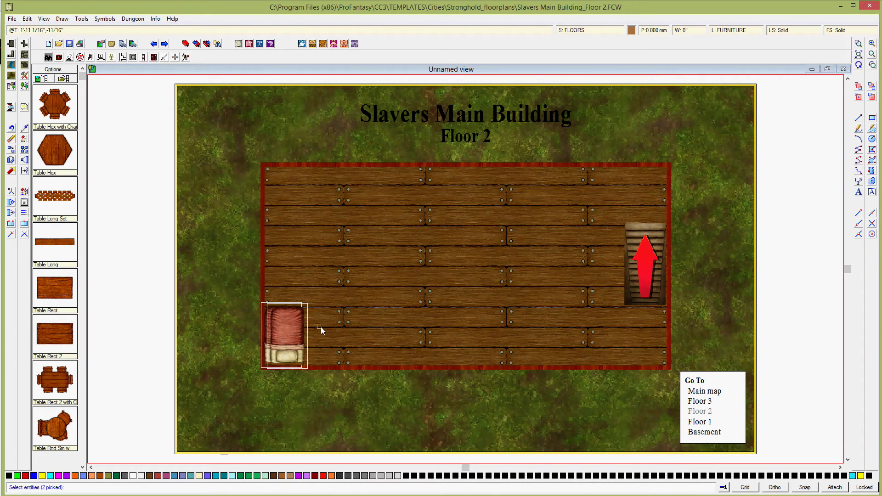
{"action": "right_click", "coordinate": [334, 307]}
{"action": "left_click", "coordinate": [337, 309]}
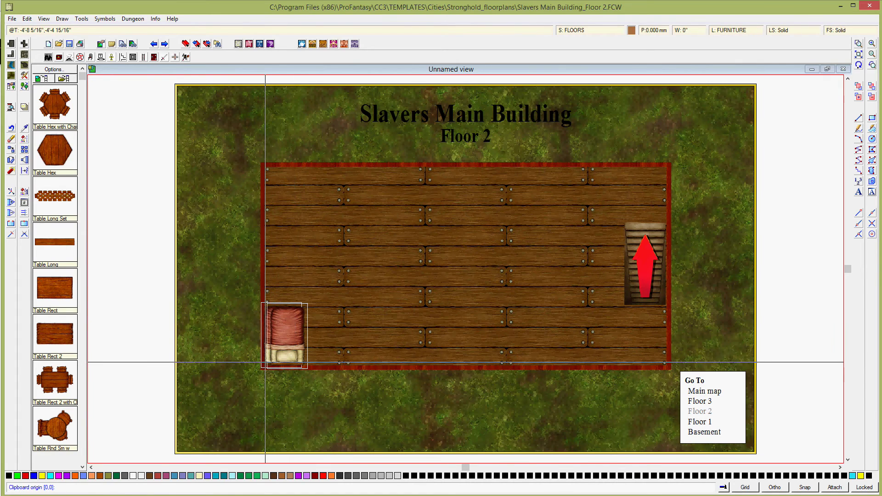
{"action": "left_click", "coordinate": [265, 363]}
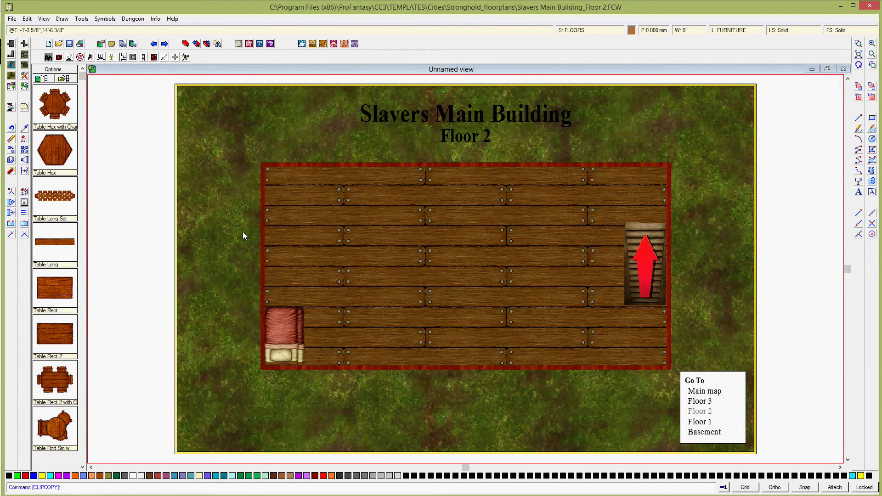
Place three more wide beds, each from two overlapping Bed symbols with pillows toward the lower wall, spaced along that wall.
{"action": "right_click", "coordinate": [59, 154]}
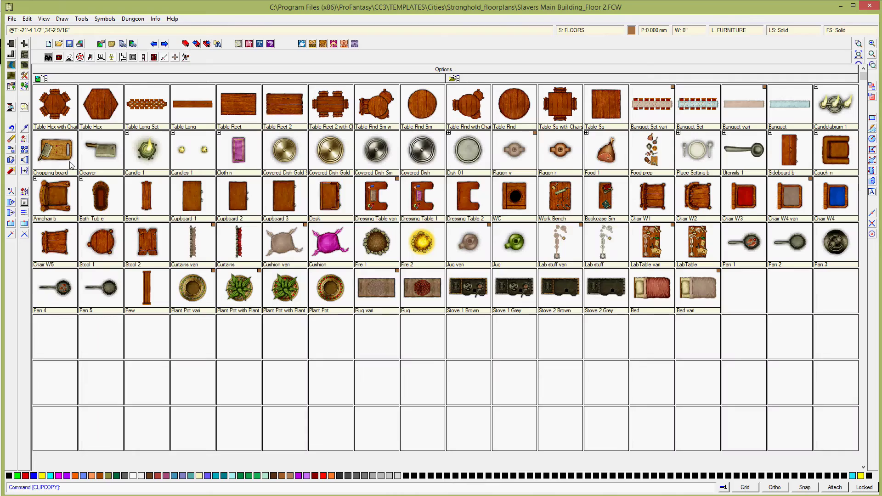
{"action": "left_click", "coordinate": [647, 305]}
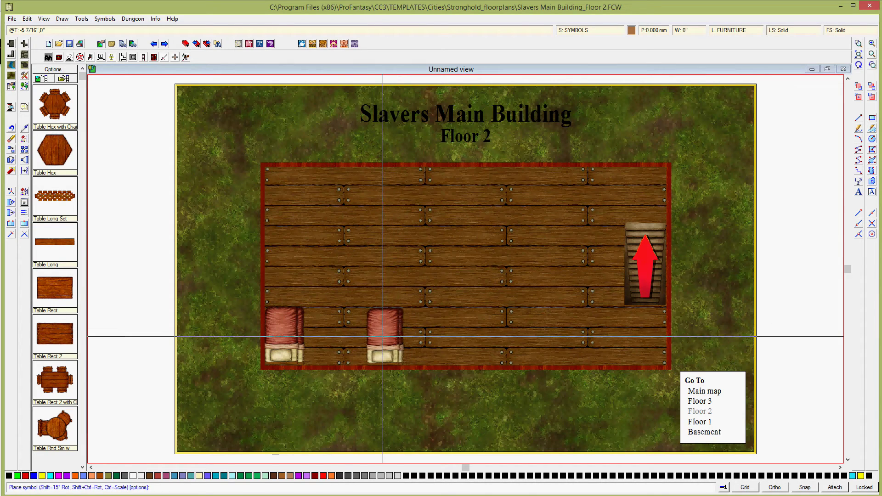
{"action": "left_click", "coordinate": [382, 337]}
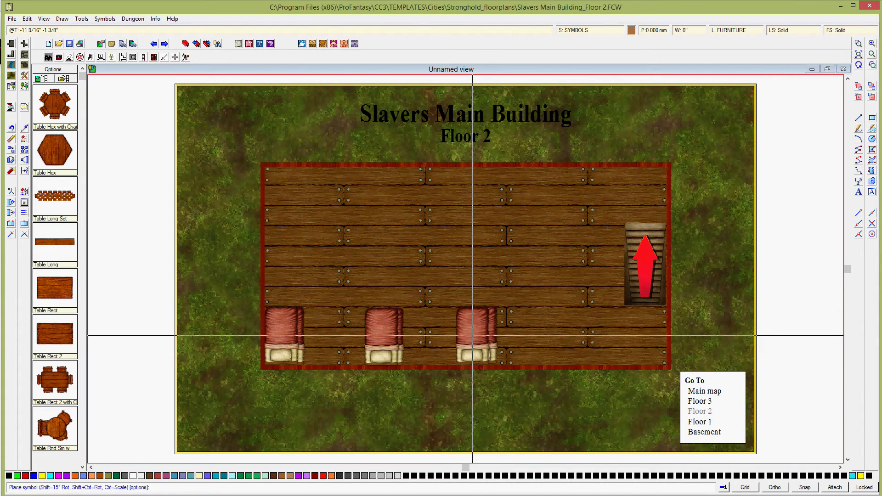
{"action": "left_click", "coordinate": [472, 336]}
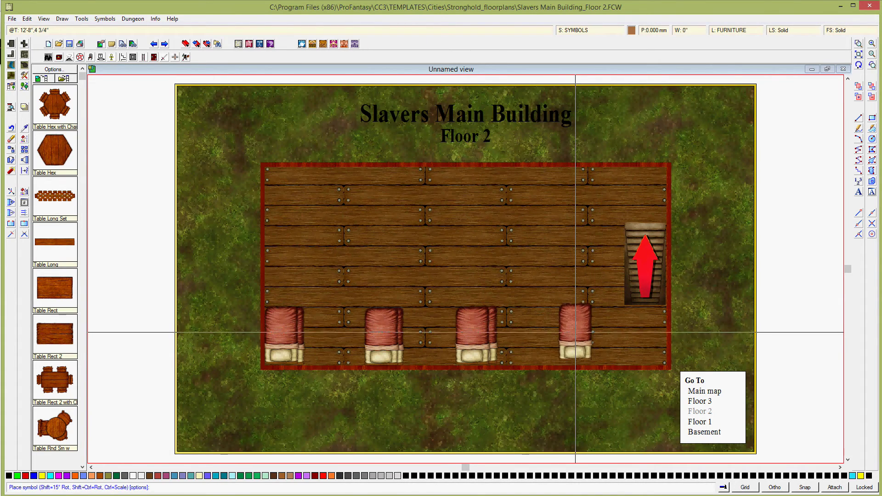
{"action": "left_click", "coordinate": [578, 336]}
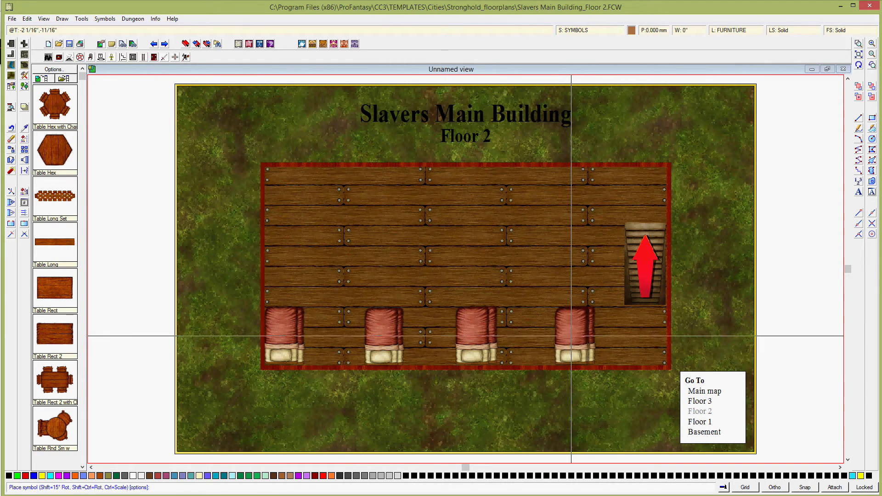
{"action": "left_click", "coordinate": [571, 336]}
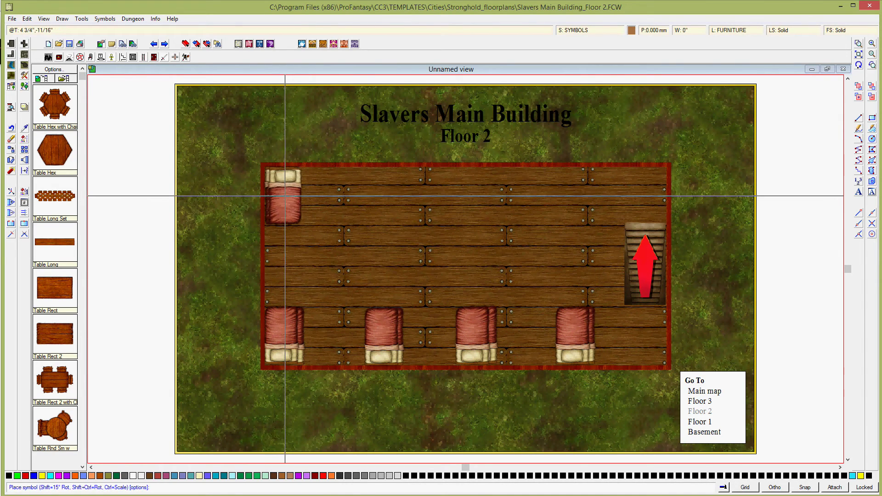
Place four wide beds, each from two overlapping Bed symbols rotated with pillows toward the upper wall, spaced along that wall.
{"action": "left_click", "coordinate": [288, 195]}
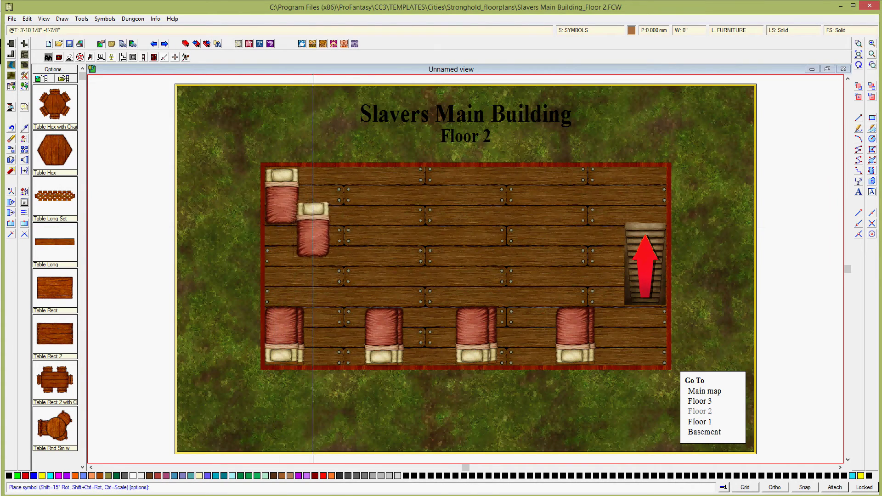
{"action": "key", "text": "ctrl+z"}
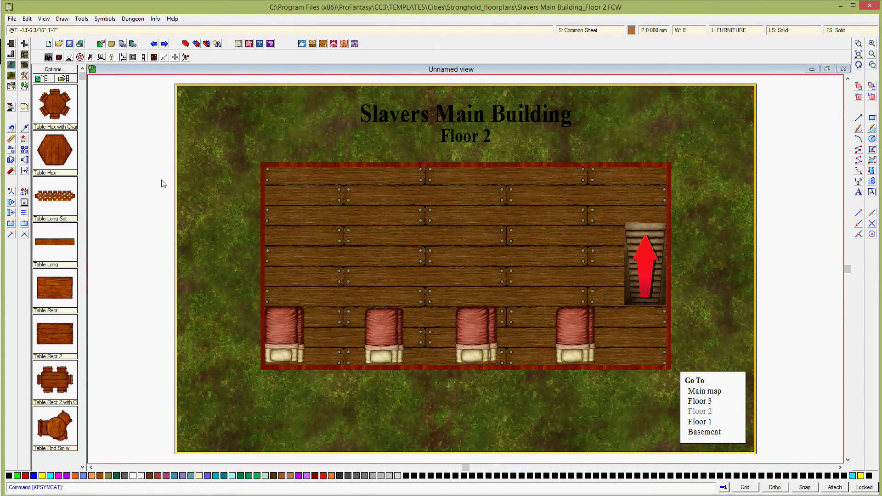
{"action": "key", "text": "Return"}
{"action": "left_click", "coordinate": [649, 285]}
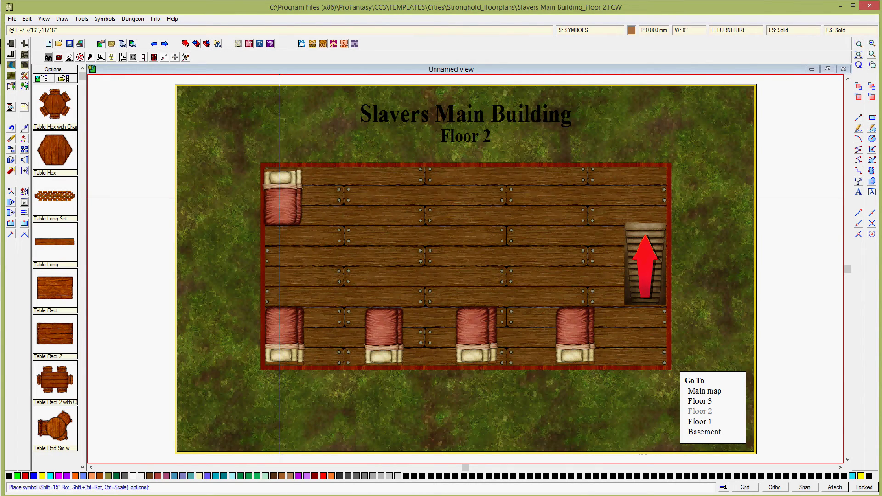
{"action": "left_click", "coordinate": [281, 195]}
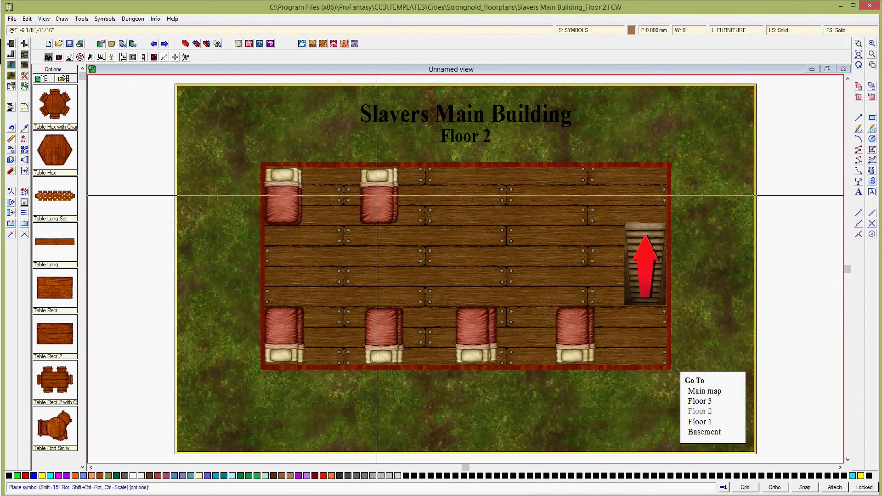
{"action": "left_click", "coordinate": [376, 195]}
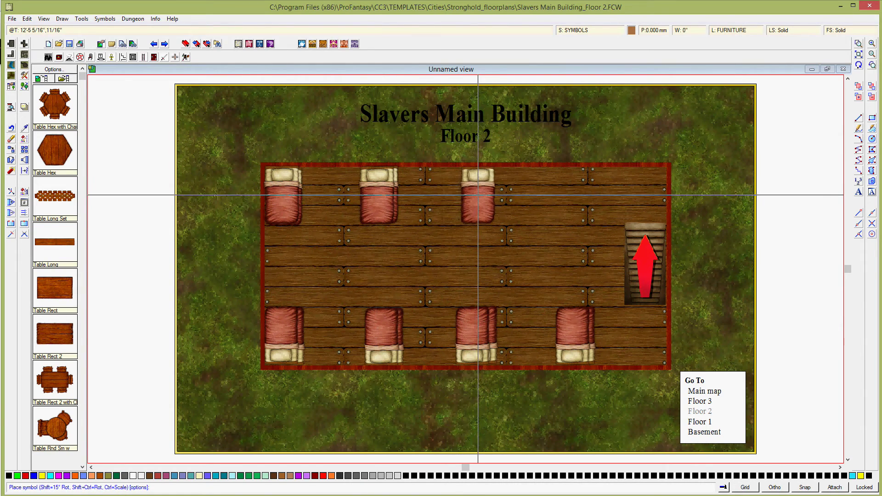
{"action": "left_click", "coordinate": [478, 195]}
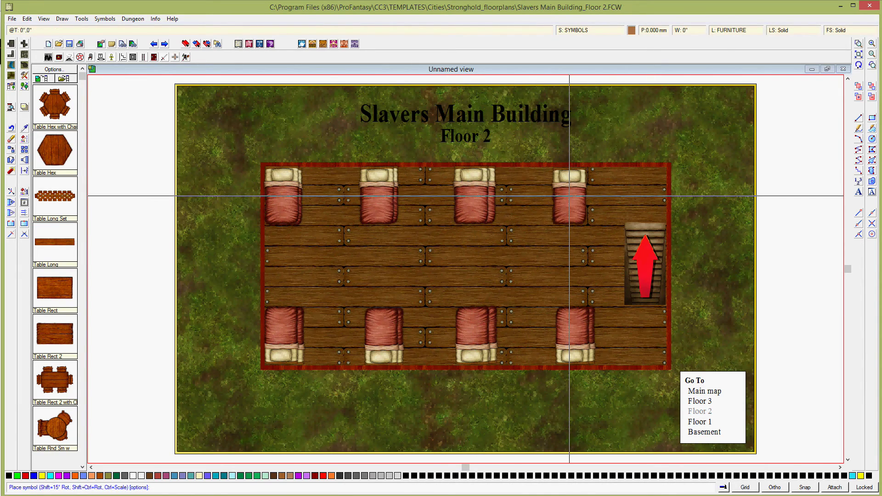
{"action": "left_click", "coordinate": [568, 196]}
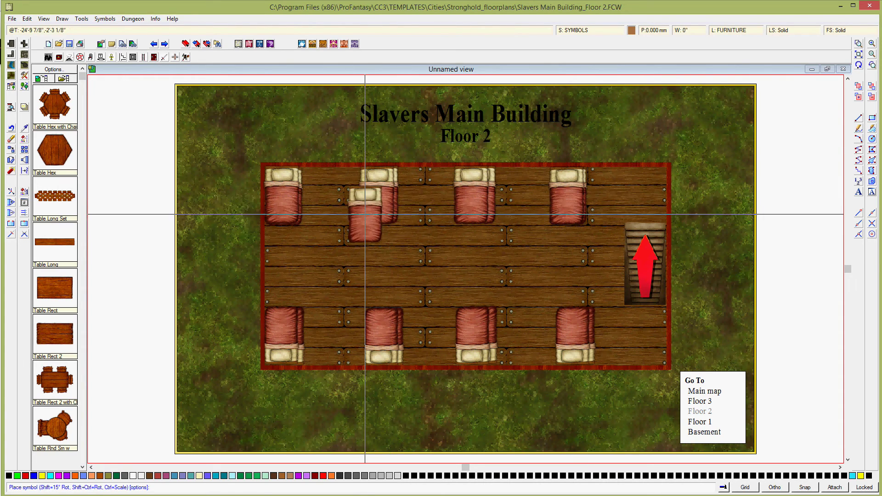
{"action": "right_click", "coordinate": [188, 162]}
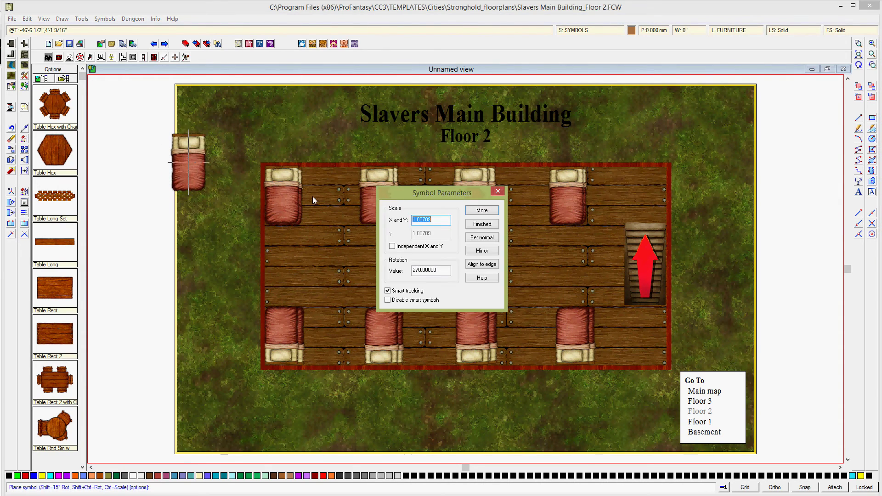
{"action": "left_click", "coordinate": [487, 224]}
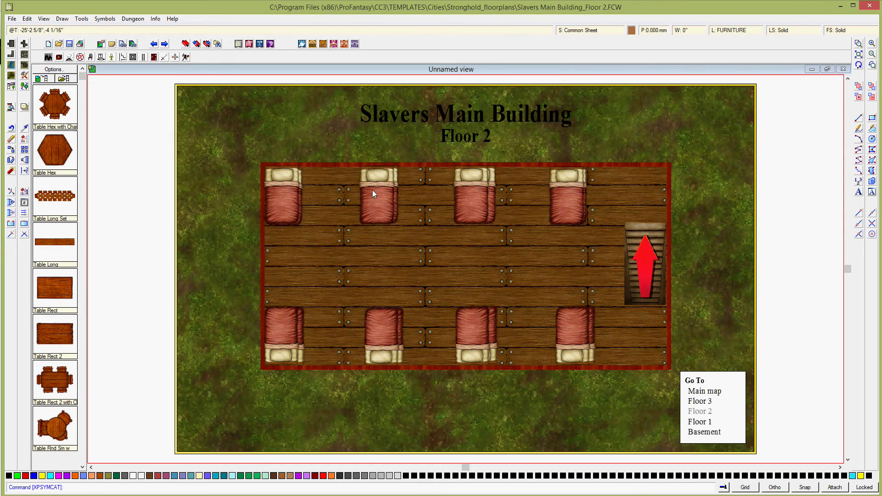
Load the Containers and Treasures.FSC symbol catalog from the DD3 Color folder under Dungeons\DD3.
{"action": "left_click", "coordinate": [59, 57]}
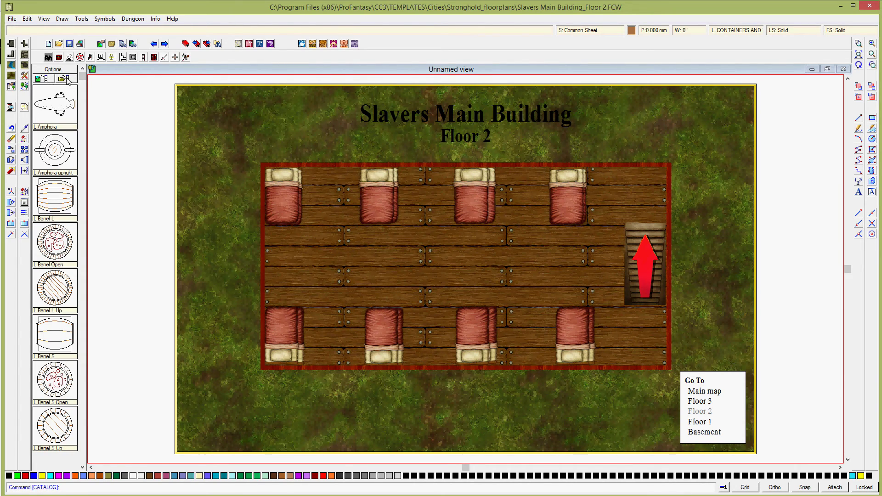
{"action": "left_click", "coordinate": [67, 79]}
{"action": "left_click", "coordinate": [229, 48]}
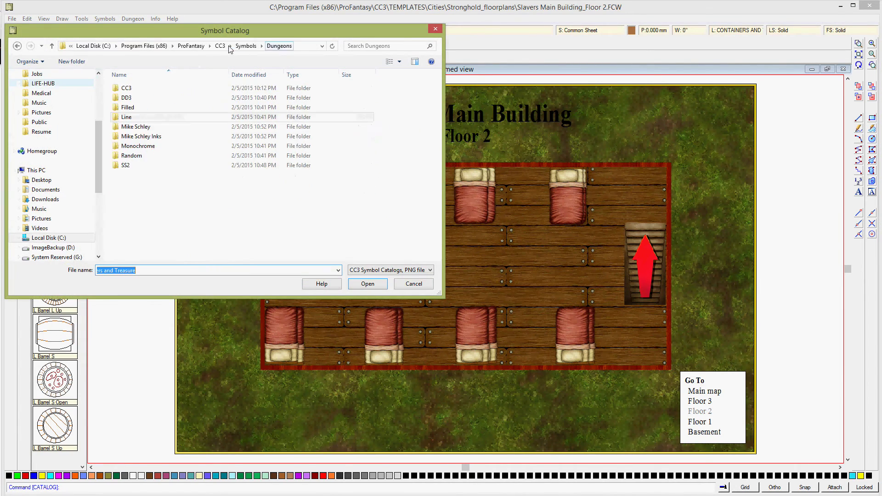
{"action": "double_click", "coordinate": [128, 98]}
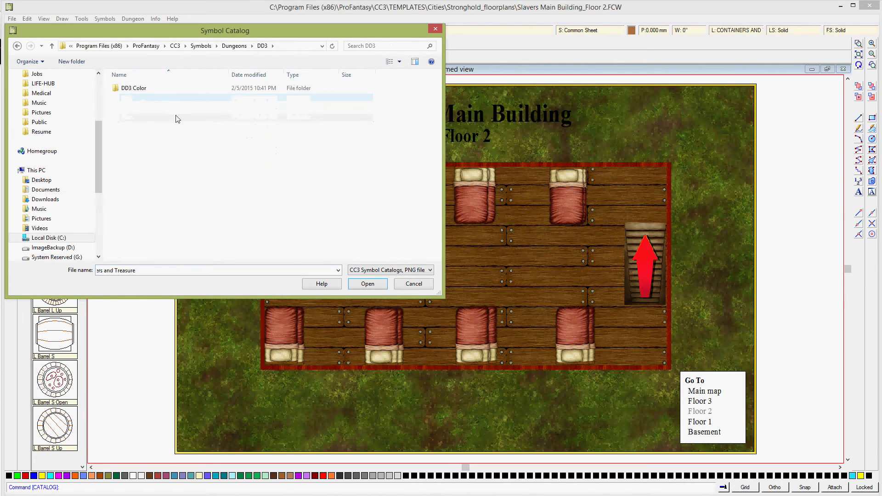
{"action": "double_click", "coordinate": [146, 89]}
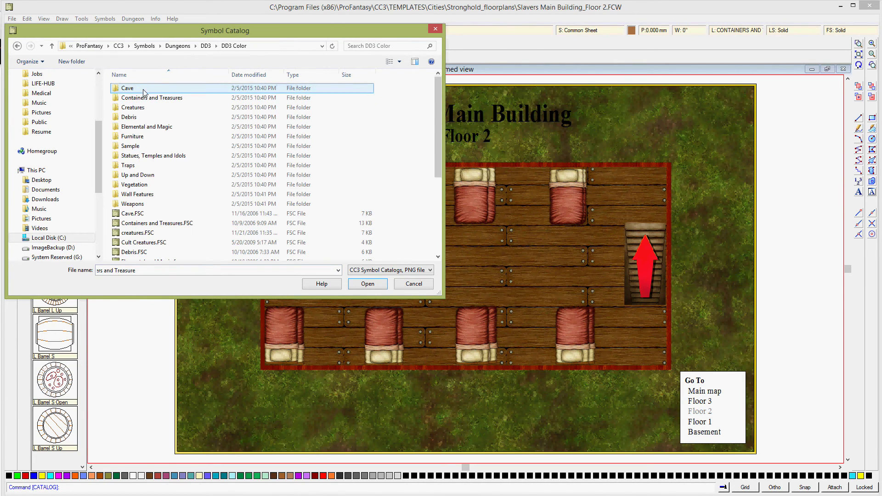
{"action": "left_click", "coordinate": [152, 224]}
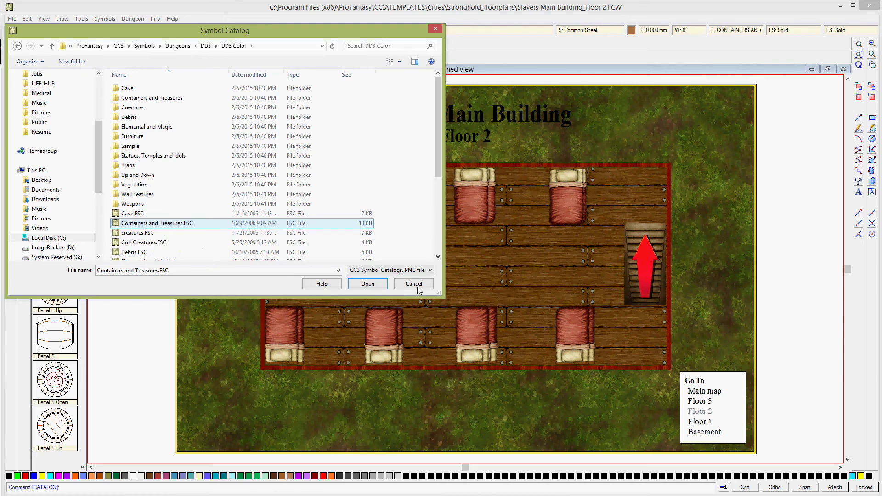
{"action": "left_click", "coordinate": [379, 287]}
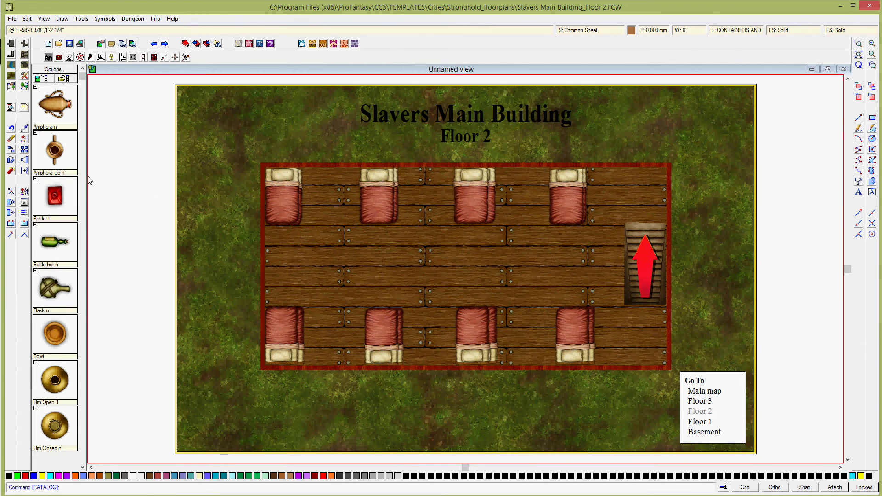
Select the Chest Sm 1 symbol, set its scale to 1 and enable independent X and Y scaling.
{"action": "mouse_move", "coordinate": [59, 164]}
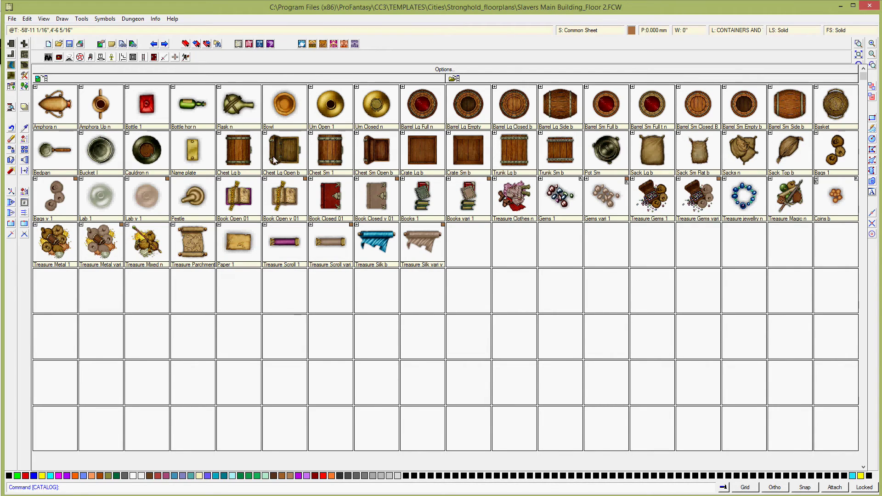
{"action": "left_click", "coordinate": [331, 160]}
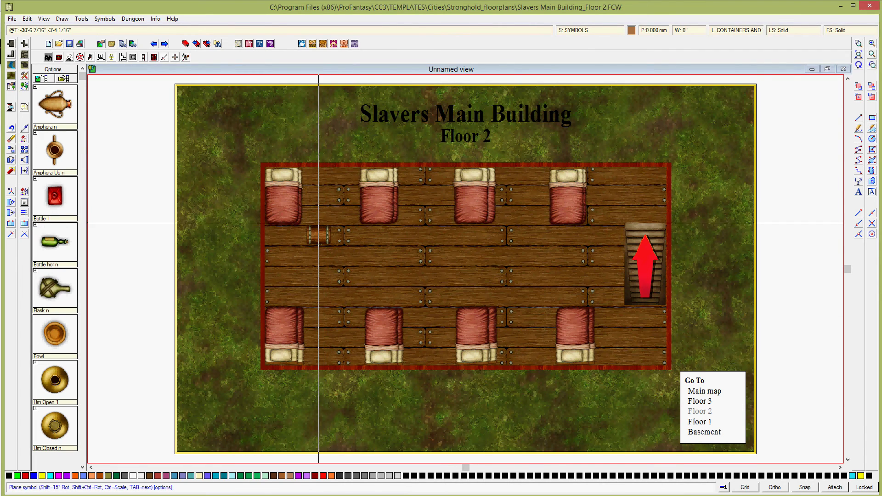
{"action": "right_click", "coordinate": [318, 223]}
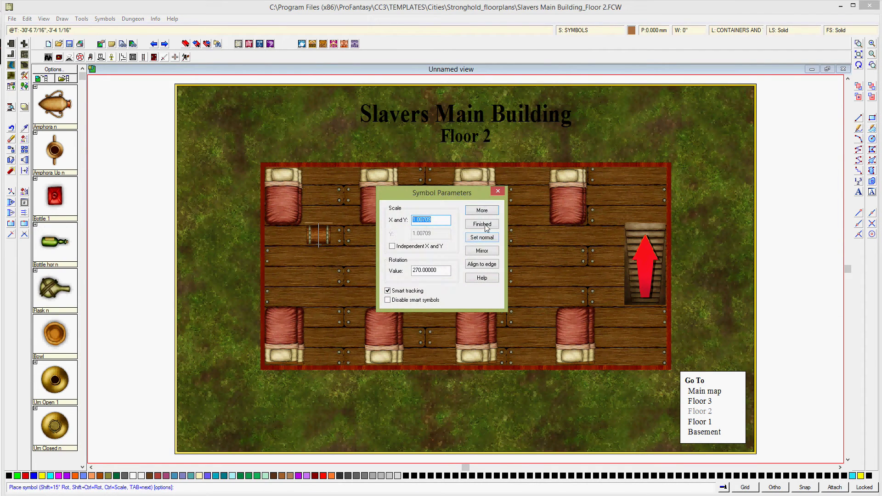
{"action": "type", "text": "1"}
{"action": "left_click", "coordinate": [393, 246]}
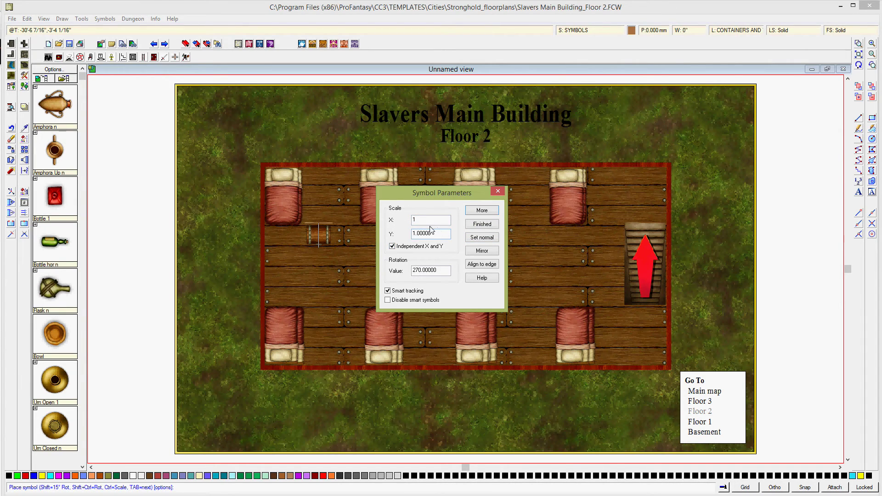
{"action": "left_click", "coordinate": [482, 225]}
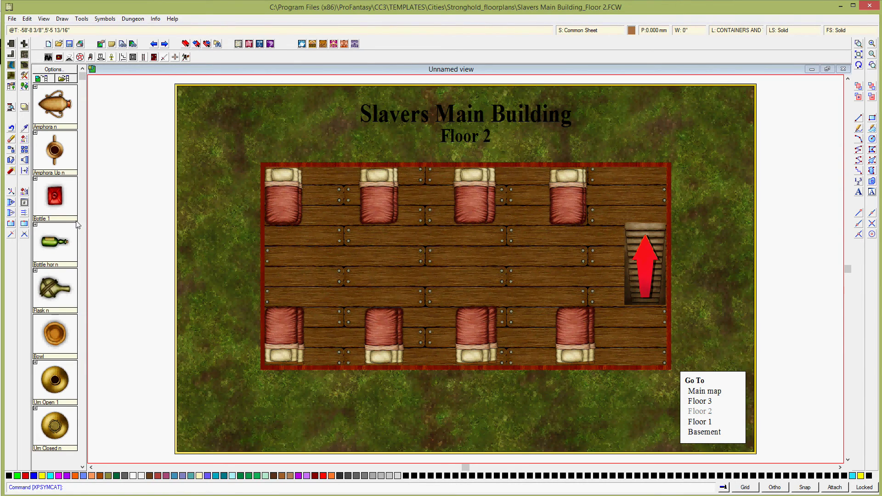
Select the Chest Lg b symbol and set its scale to X 1 and Y 1.5 at 270 degrees rotation.
{"action": "mouse_move", "coordinate": [58, 220]}
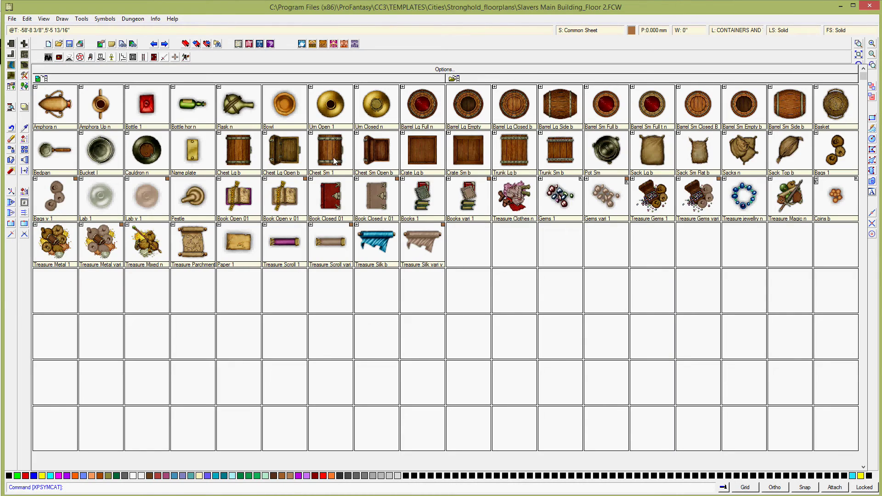
{"action": "left_click", "coordinate": [245, 156]}
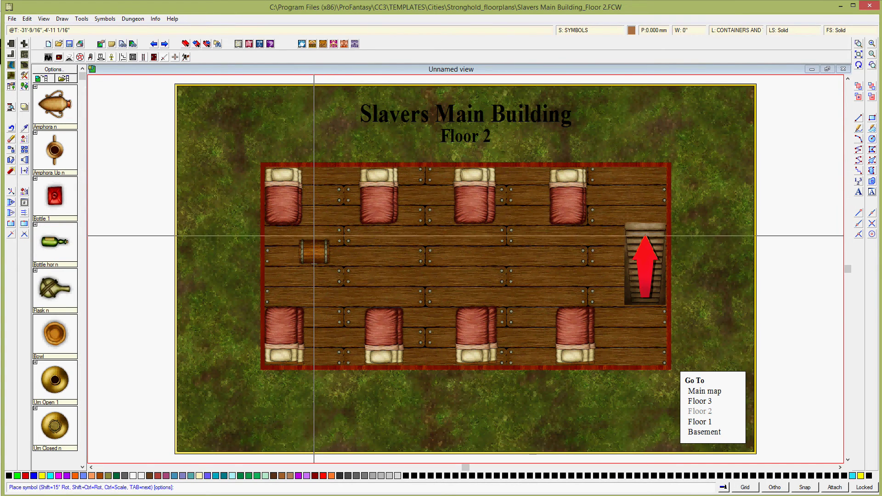
{"action": "right_click", "coordinate": [302, 247]}
{"action": "type", "text": "2"}
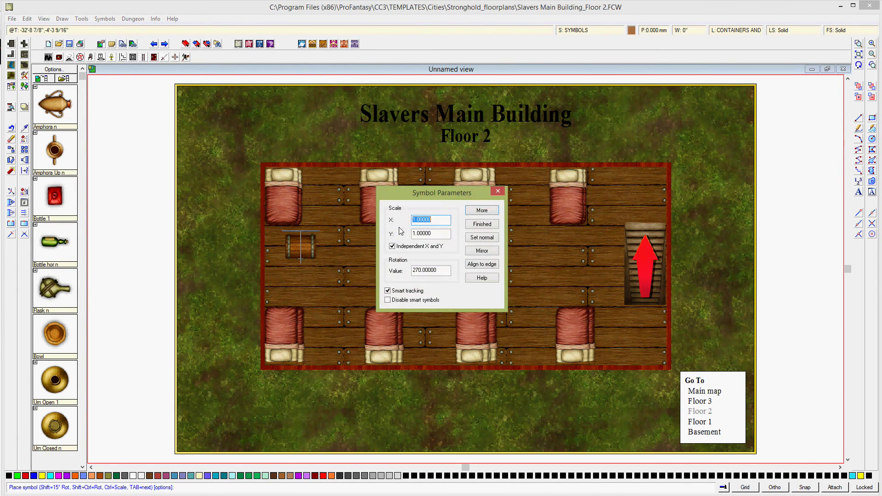
{"action": "left_click", "coordinate": [482, 224]}
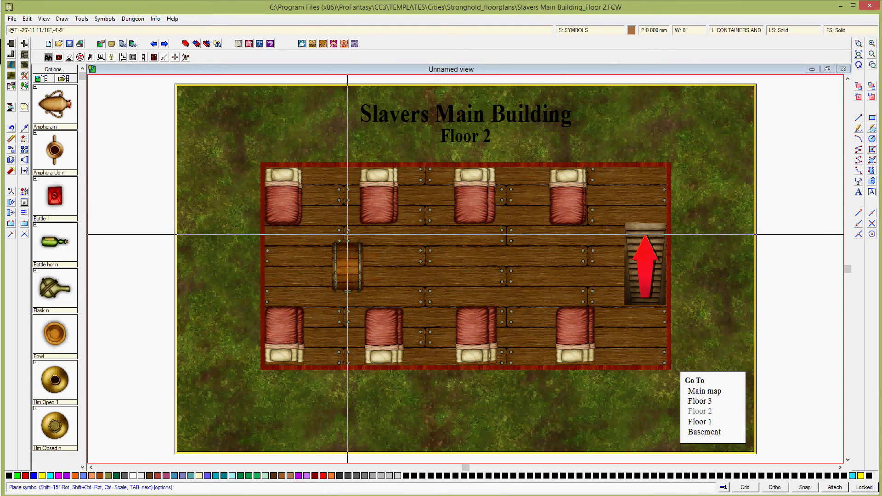
{"action": "right_click", "coordinate": [348, 234]}
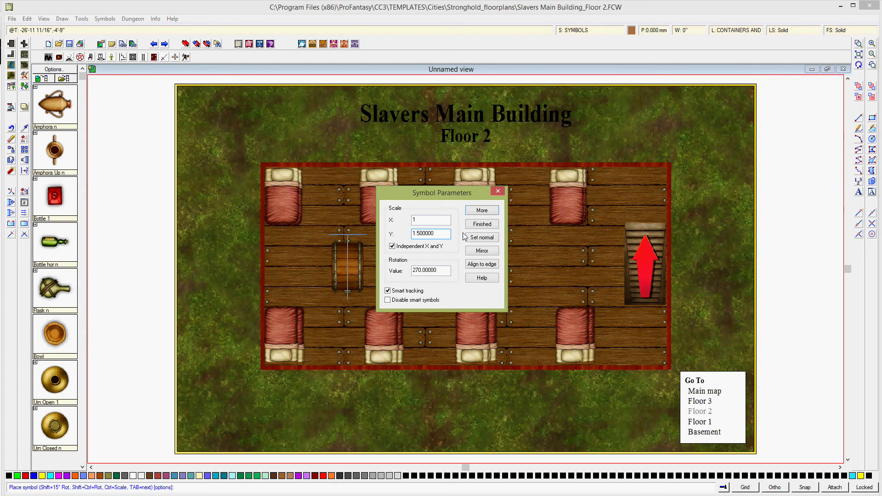
{"action": "left_click", "coordinate": [483, 224]}
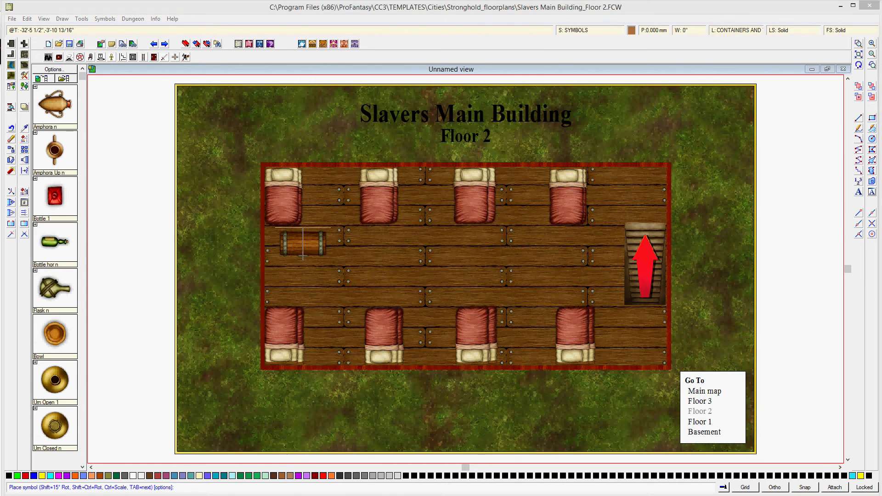
Reduce the large chest's Y scale to match the bed's width and place it at the foot of the building's upper-left bed.
{"action": "right_click", "coordinate": [304, 242]}
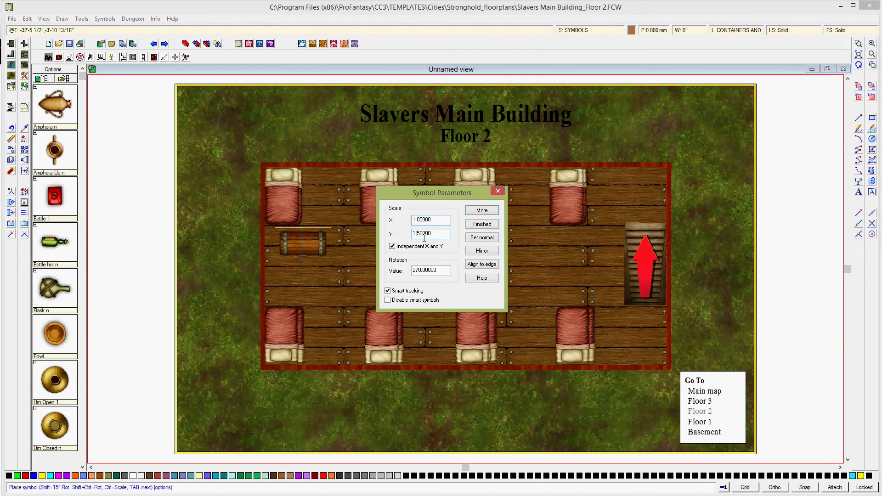
{"action": "left_click", "coordinate": [482, 224]}
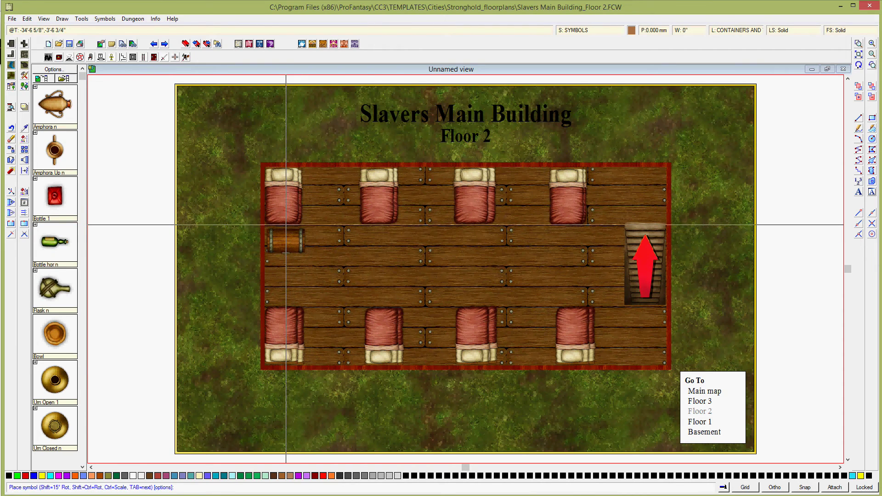
{"action": "left_click", "coordinate": [285, 224]}
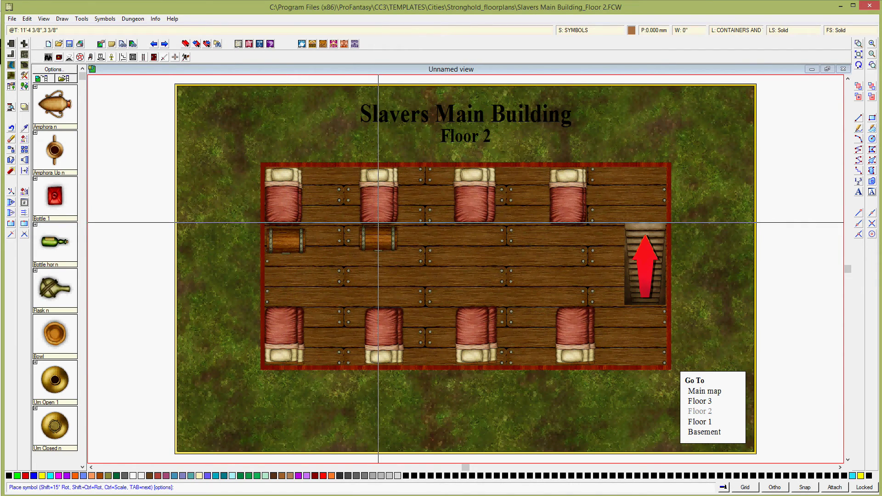
Place the large chest at the foot of each of the seven remaining beds, turning the lower row's chests to 90 degrees.
{"action": "left_click", "coordinate": [381, 225]}
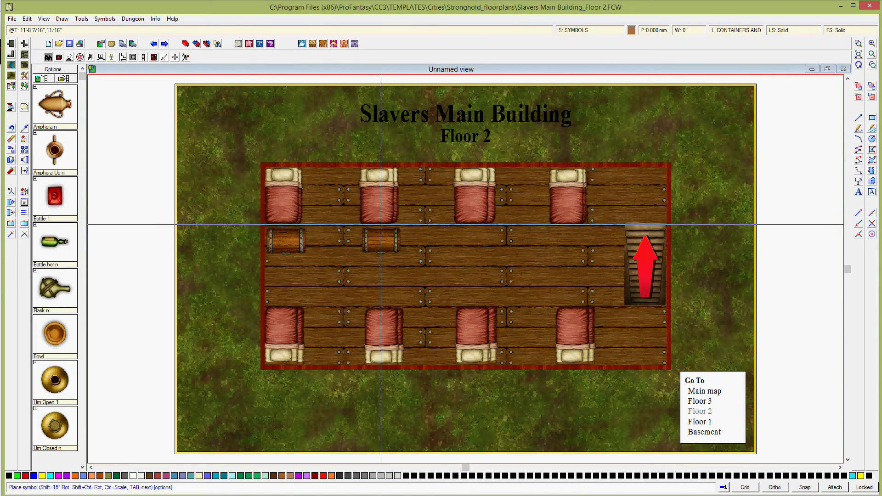
{"action": "left_click", "coordinate": [479, 224]}
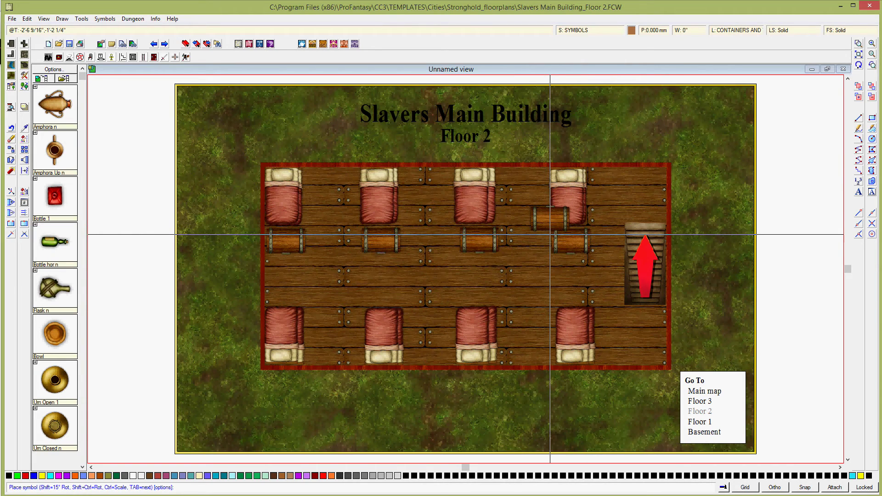
{"action": "left_click", "coordinate": [575, 308]}
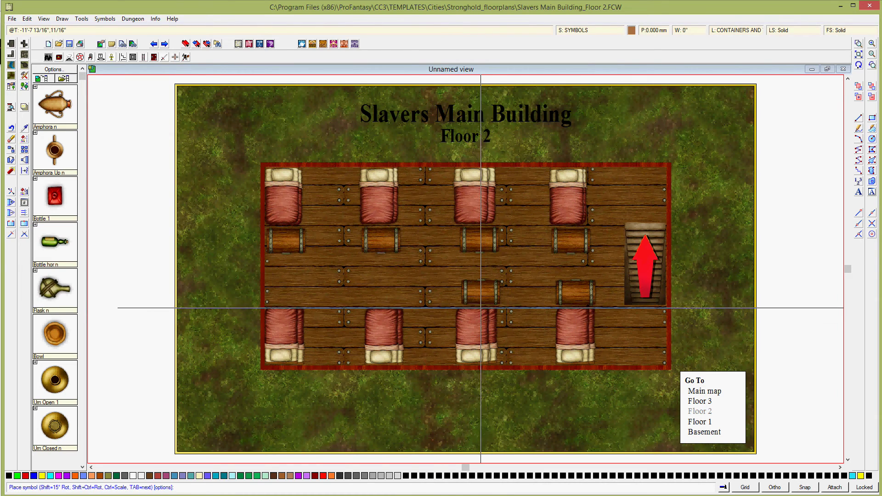
{"action": "left_click", "coordinate": [480, 309]}
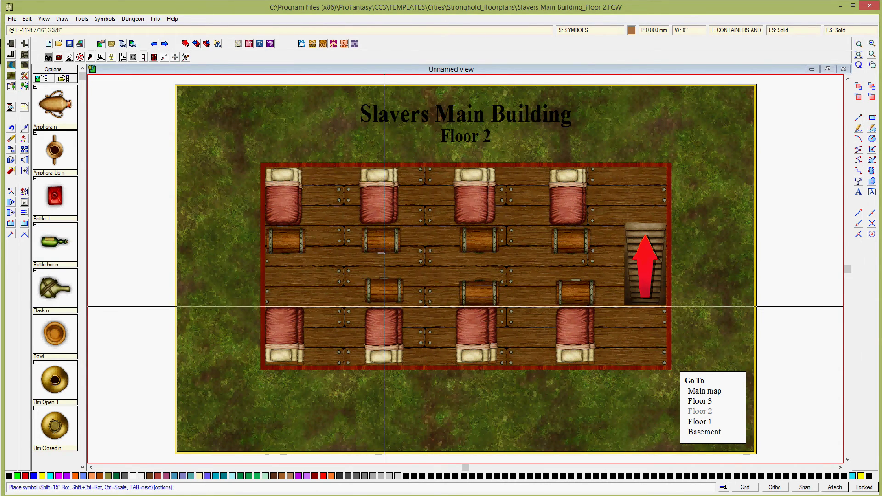
{"action": "left_click", "coordinate": [385, 310]}
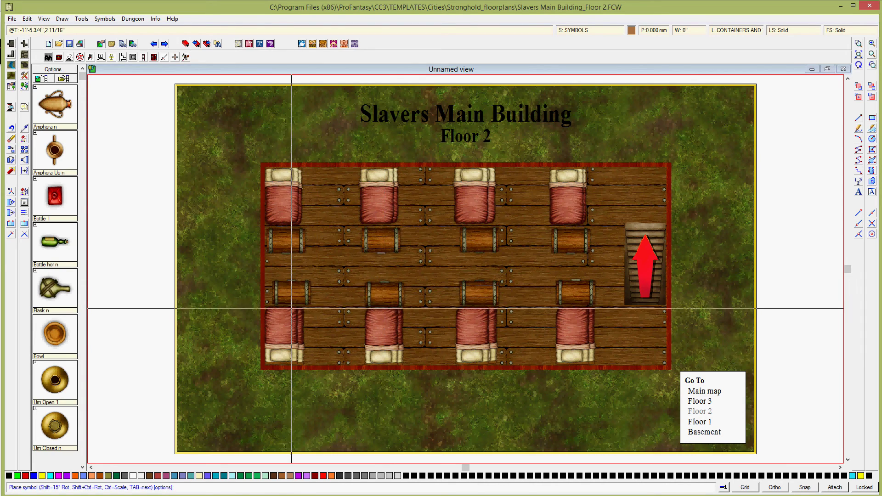
{"action": "left_click", "coordinate": [287, 309]}
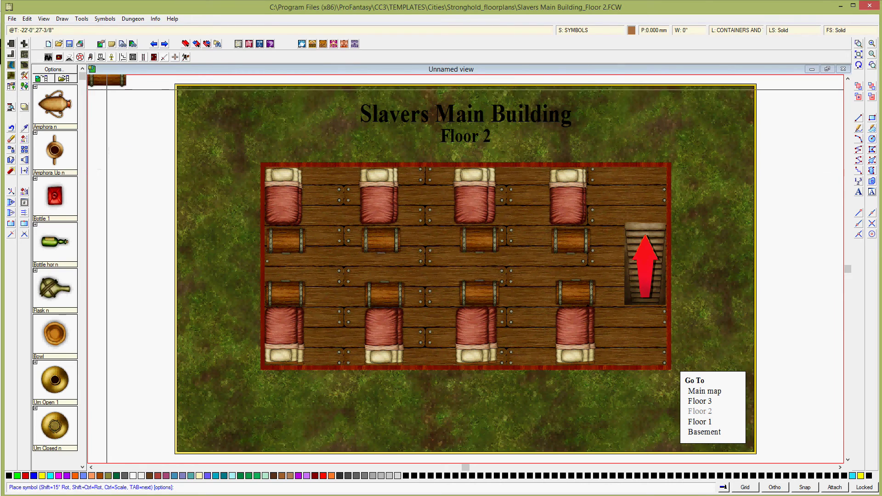
{"action": "left_click", "coordinate": [53, 69]}
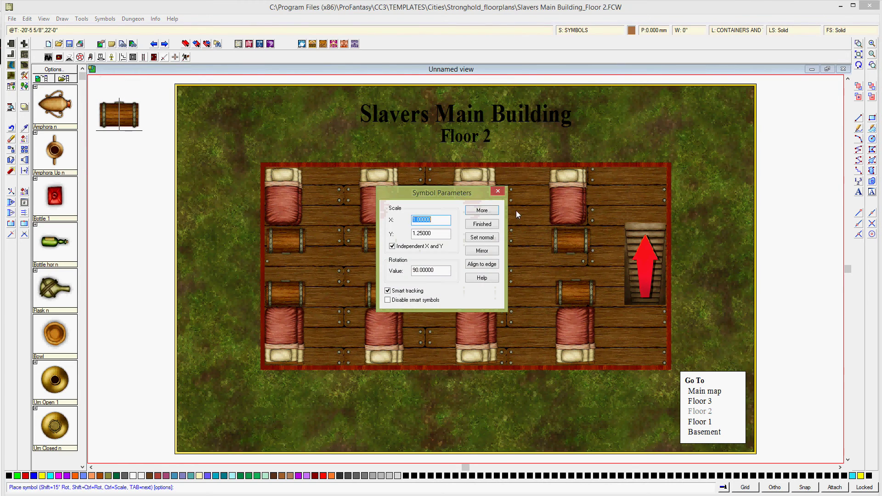
{"action": "left_click", "coordinate": [490, 225]}
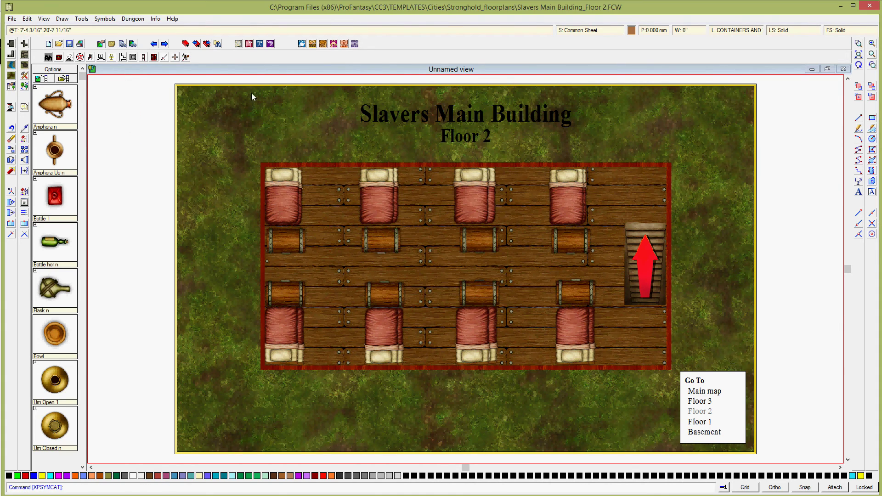
Reload the dungeon mapping tools and load the default wall features symbol catalog.
{"action": "left_click", "coordinate": [154, 57]}
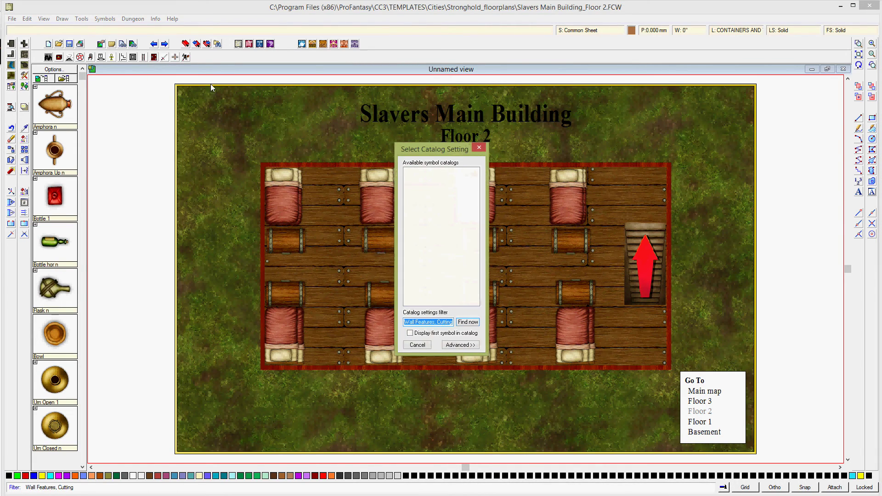
{"action": "left_click", "coordinate": [480, 148]}
{"action": "left_click", "coordinate": [250, 45]}
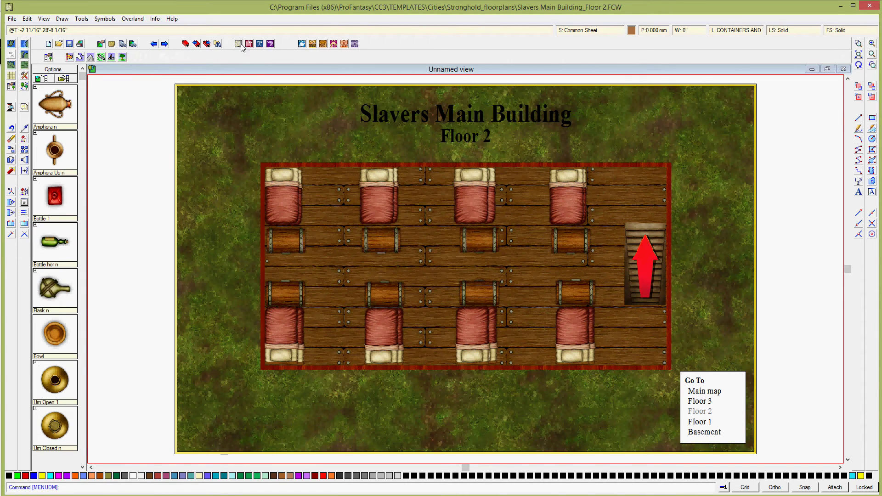
{"action": "left_click", "coordinate": [248, 45]}
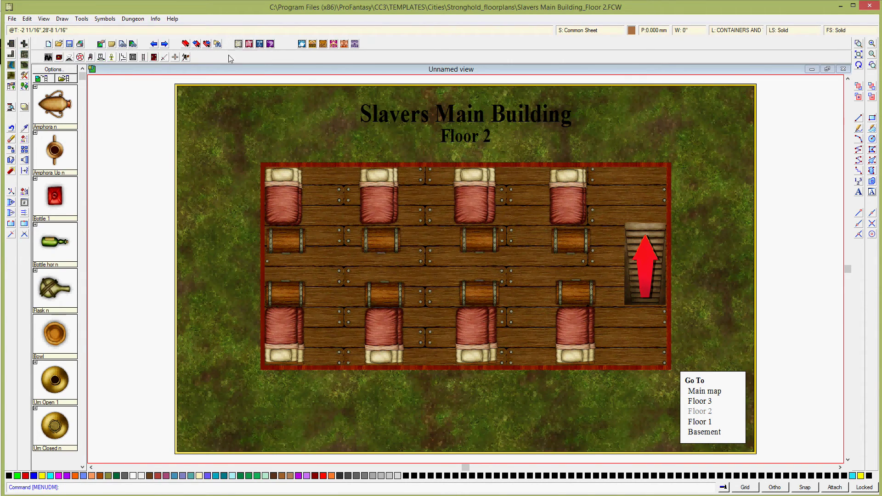
{"action": "left_click", "coordinate": [154, 57]}
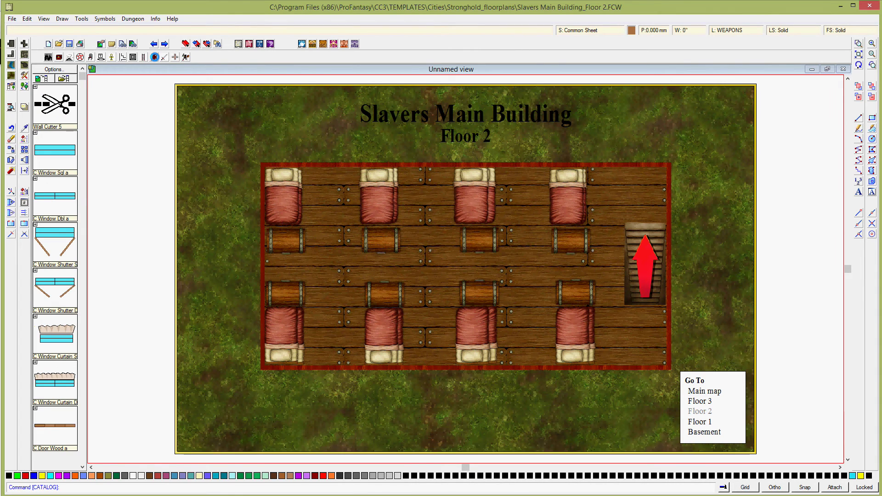
Load the Wall Features.fsc symbol catalog from the DD3 Color folder under Dungeons\DD3.
{"action": "left_click", "coordinate": [65, 80]}
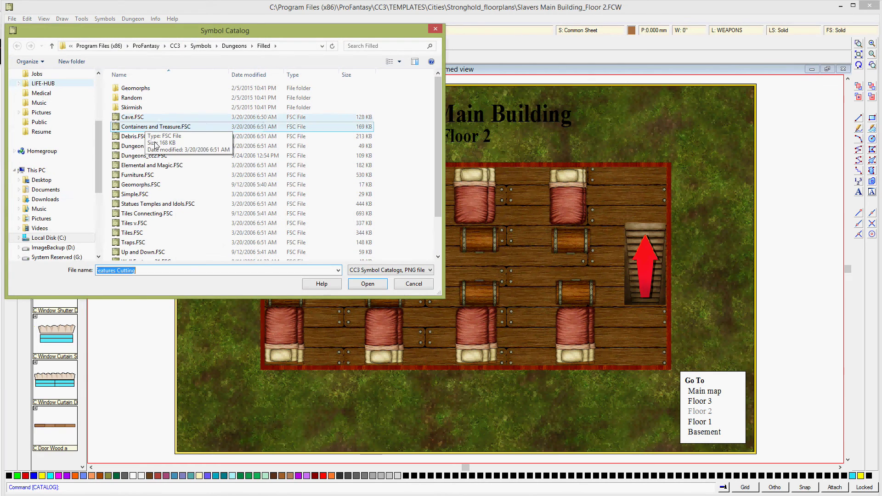
{"action": "left_click", "coordinate": [234, 50]}
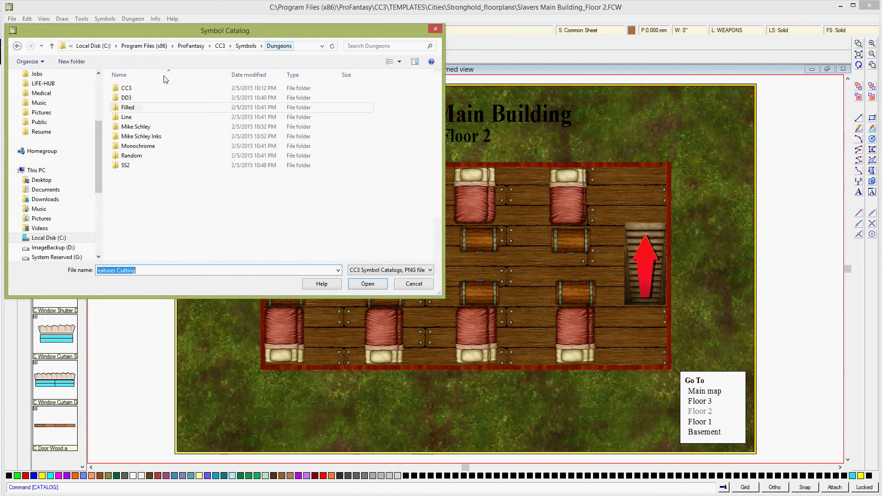
{"action": "double_click", "coordinate": [138, 99]}
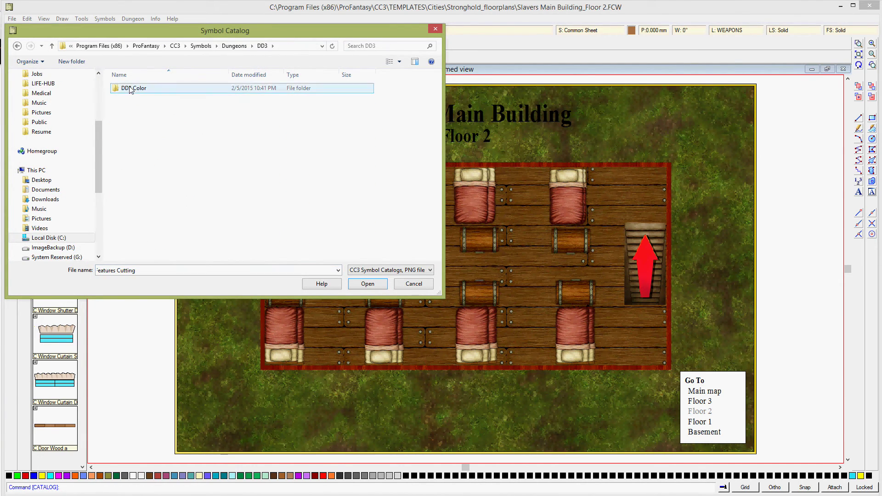
{"action": "double_click", "coordinate": [129, 89]}
{"action": "scroll", "coordinate": [179, 195], "scroll_direction": "down", "scroll_amount": 4}
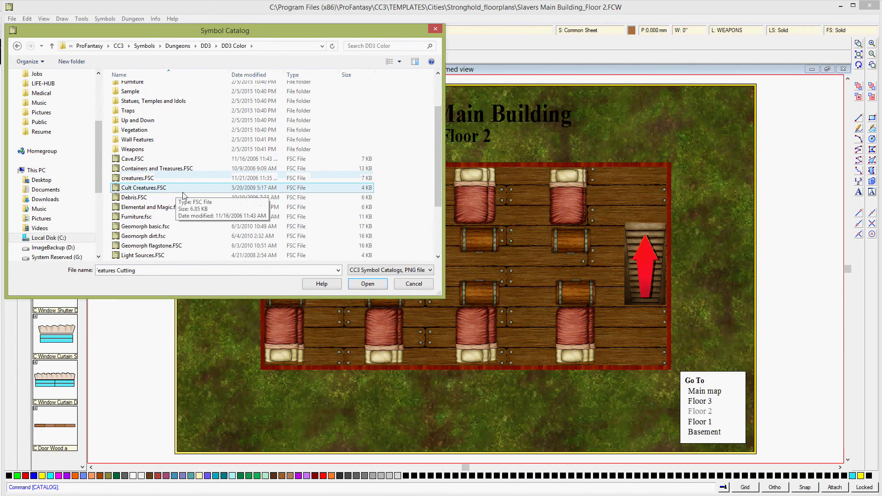
{"action": "scroll", "coordinate": [190, 197], "scroll_direction": "down", "scroll_amount": 1}
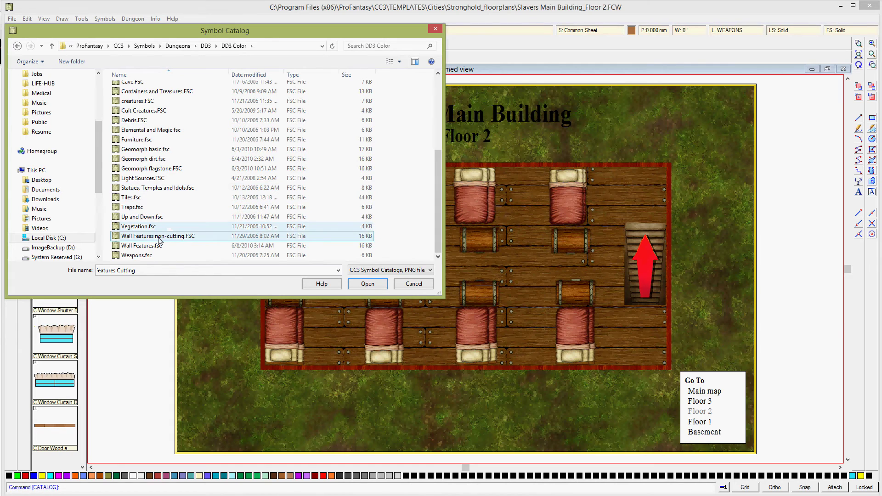
{"action": "left_click", "coordinate": [147, 248]}
{"action": "left_click", "coordinate": [367, 285]}
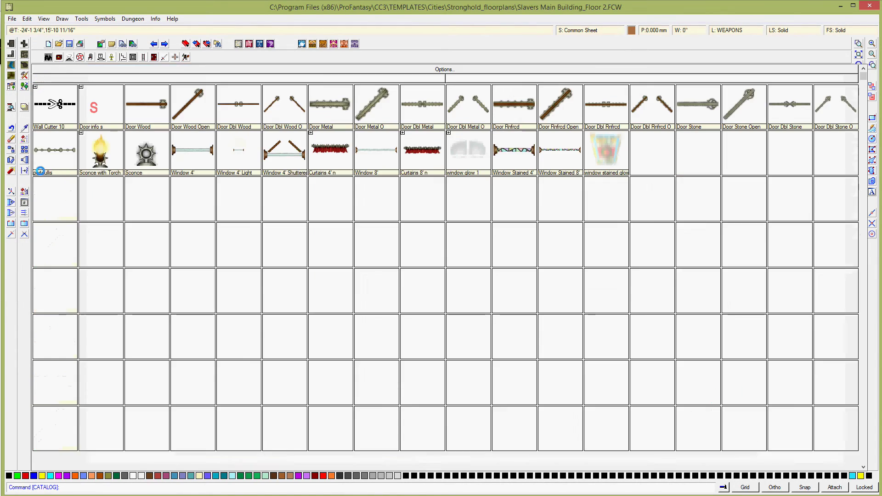
Place three Window 4' symbols in the building's upper wall and three in its lower wall, in the gaps between the beds.
{"action": "mouse_move", "coordinate": [44, 174]}
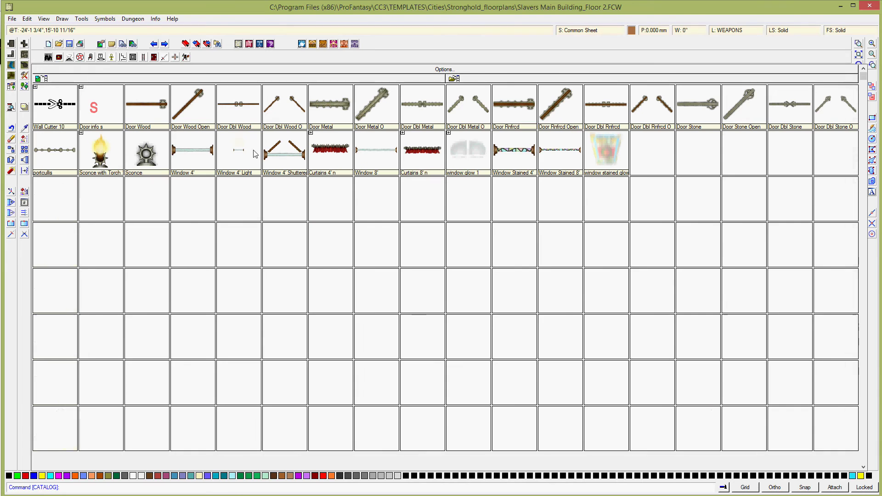
{"action": "left_click", "coordinate": [187, 159]}
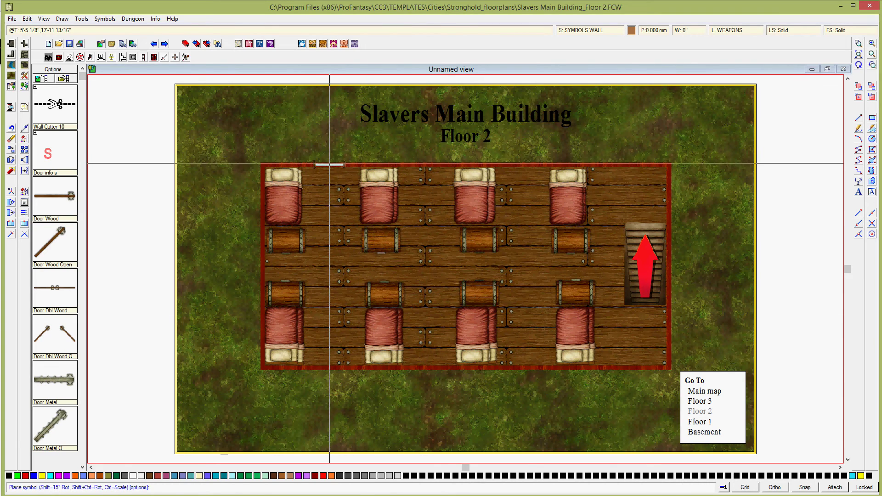
{"action": "left_click", "coordinate": [330, 163]}
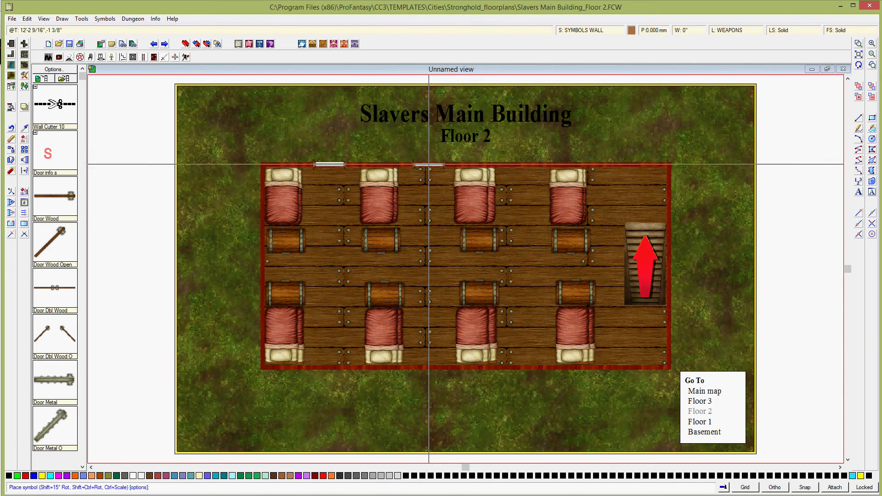
{"action": "left_click", "coordinate": [429, 164]}
{"action": "left_click", "coordinate": [527, 168]}
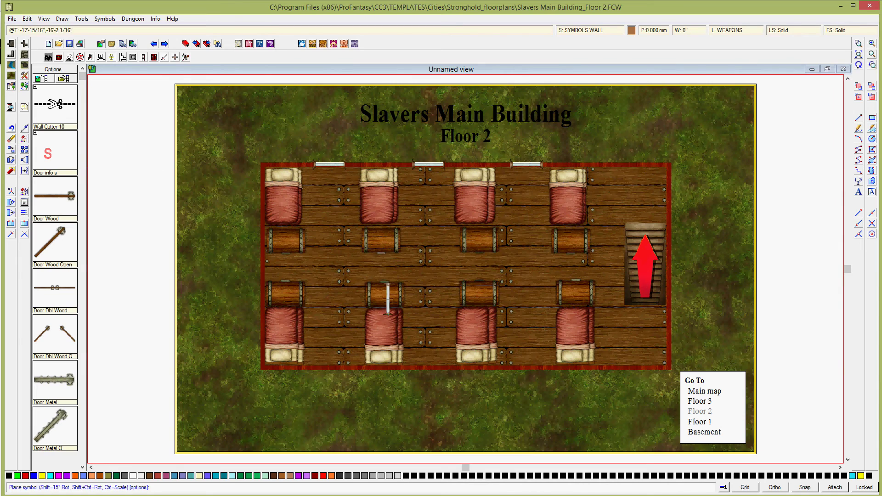
{"action": "left_click", "coordinate": [330, 367]}
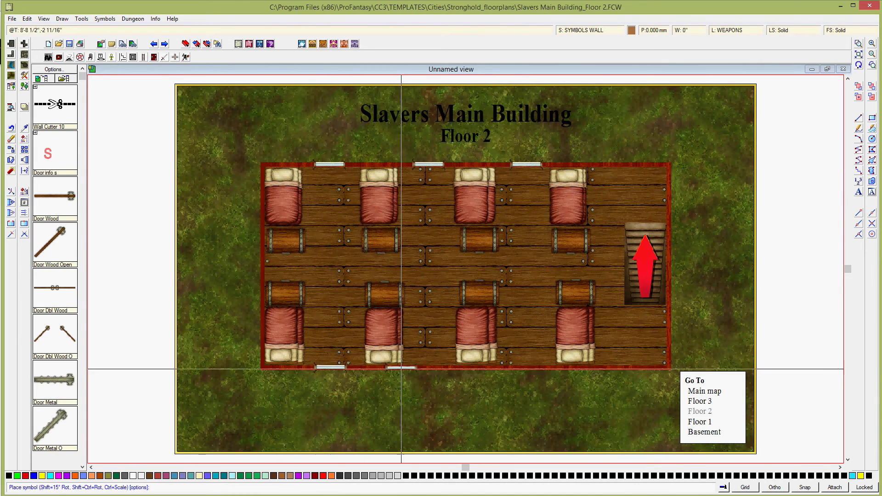
{"action": "left_click", "coordinate": [433, 368]}
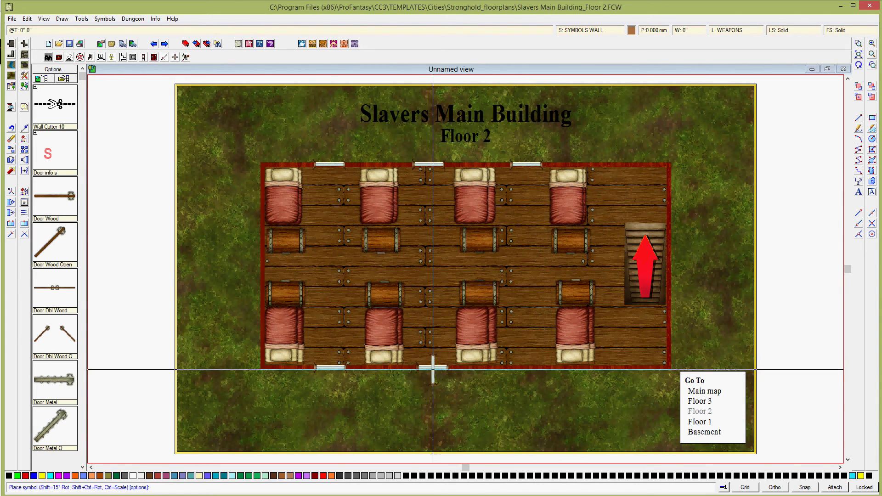
{"action": "left_click", "coordinate": [527, 367]}
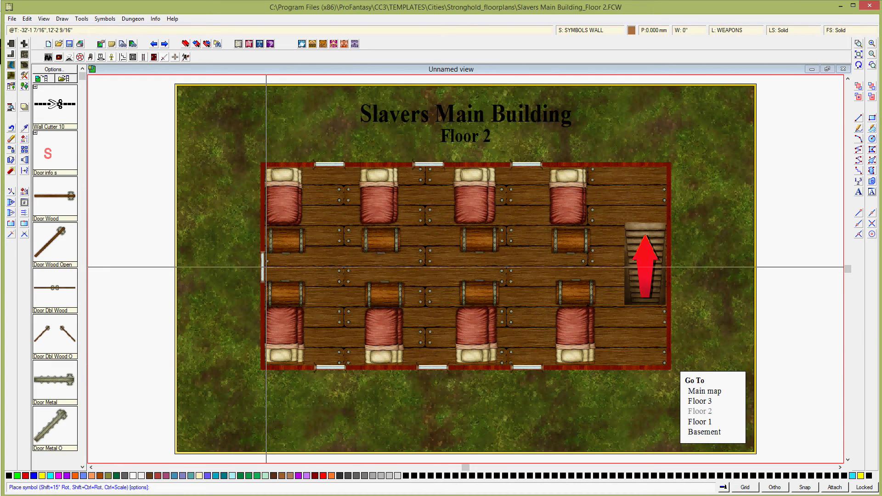
Place one Window 4' symbol midway along the building's left wall and two in its right wall, one on each side of the stairs.
{"action": "left_click", "coordinate": [266, 267]}
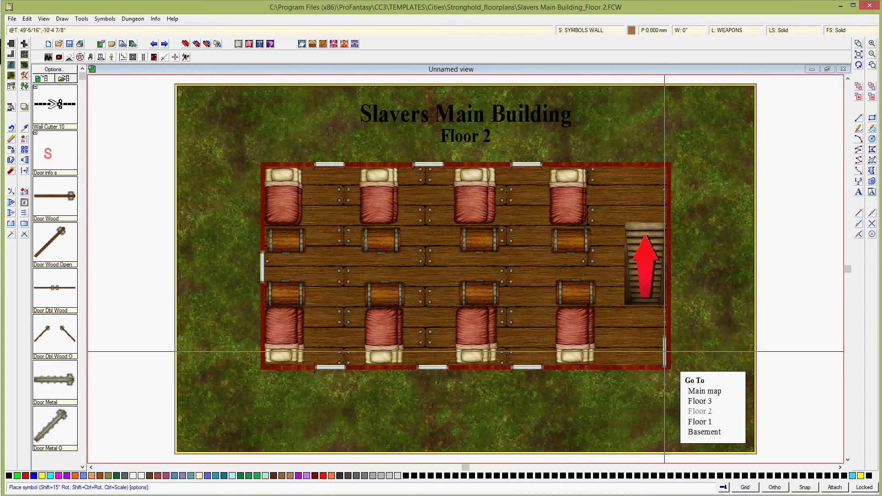
{"action": "left_click", "coordinate": [669, 344]}
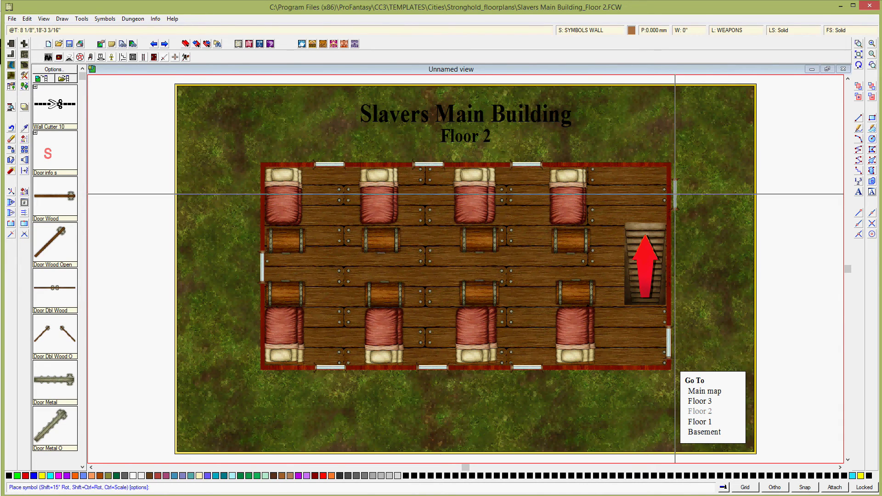
{"action": "left_click", "coordinate": [670, 192]}
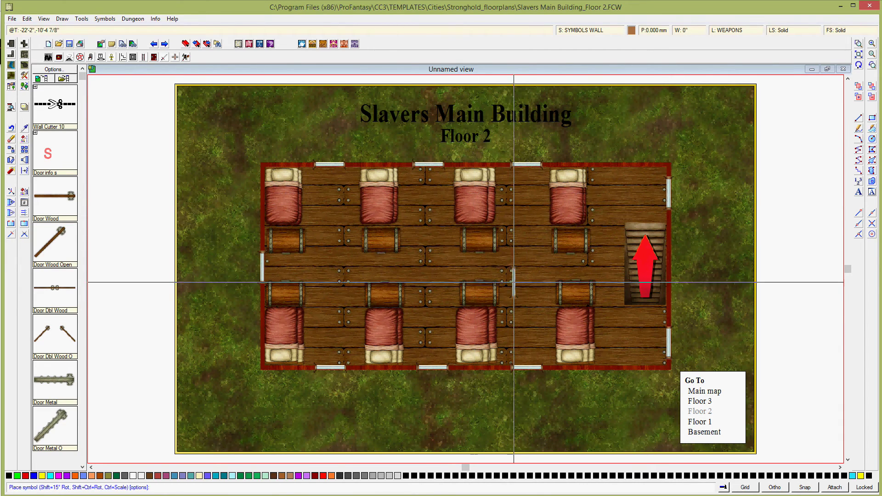
{"action": "right_click", "coordinate": [478, 283]}
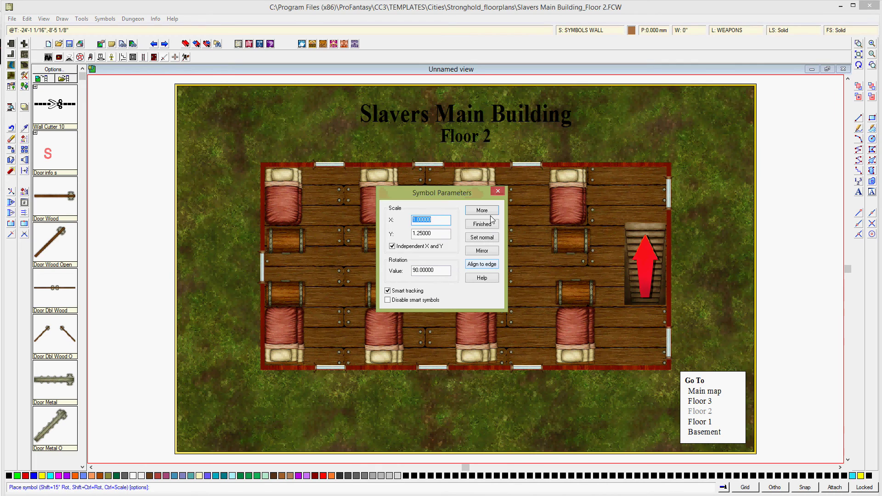
{"action": "left_click", "coordinate": [488, 227]}
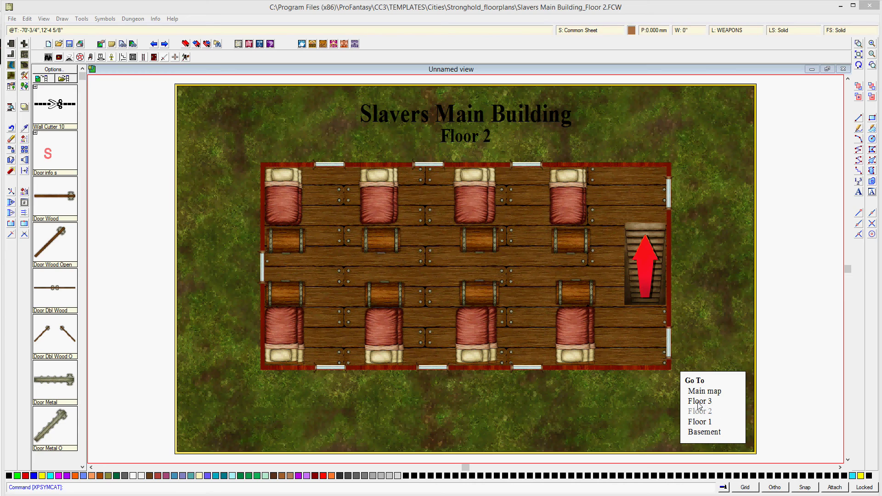
Go to the Floor 3 plan and save the changes to Floor 2.
{"action": "left_click", "coordinate": [631, 10]}
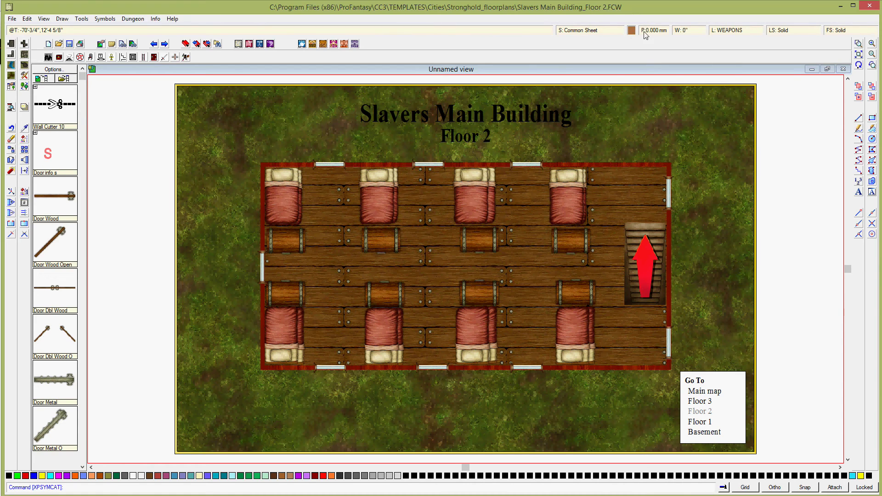
{"action": "left_click", "coordinate": [699, 404]}
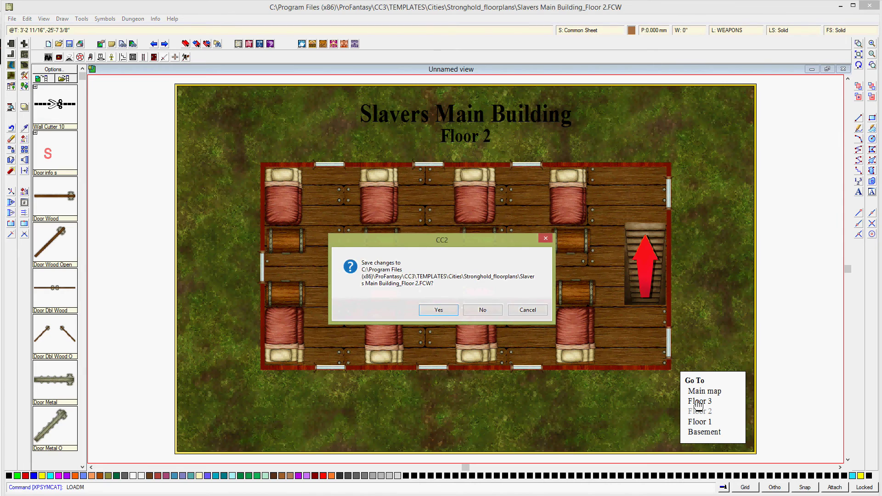
{"action": "left_click", "coordinate": [439, 310]}
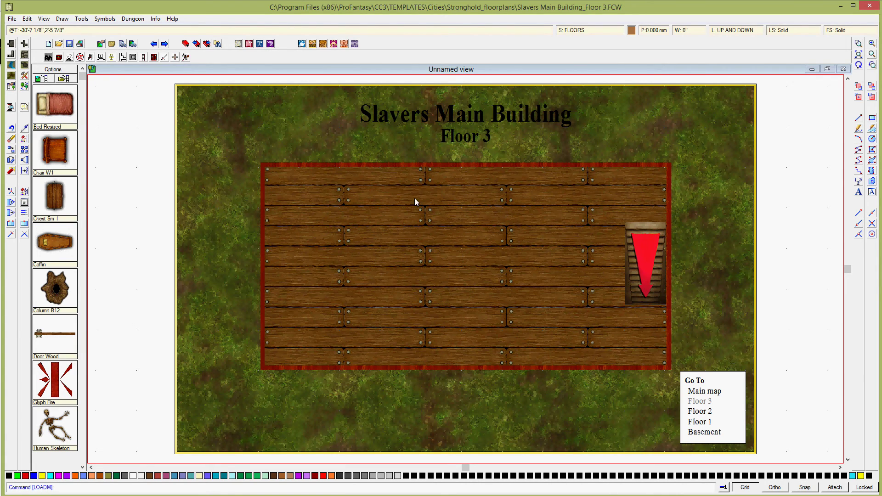
Apply the 5' Grid, 5 Snap system to Floor 3 with grid, snap and cursor snap enabled.
{"action": "right_click", "coordinate": [745, 488]}
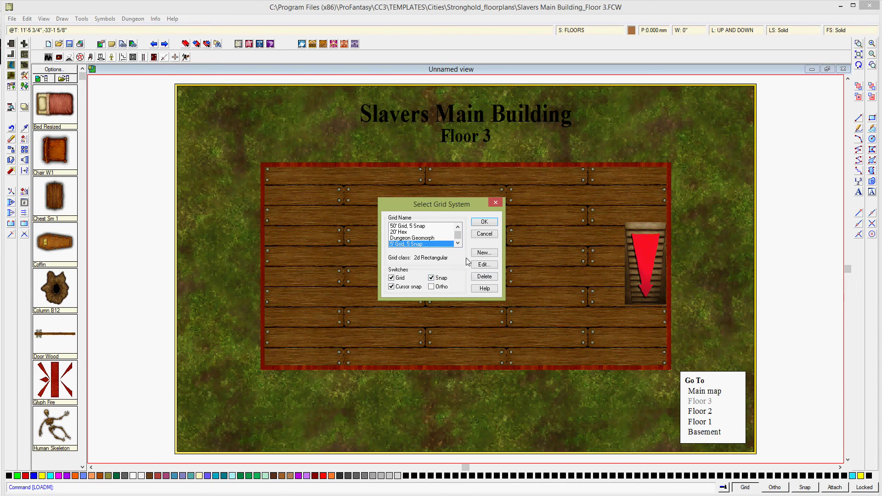
{"action": "left_click", "coordinate": [483, 223]}
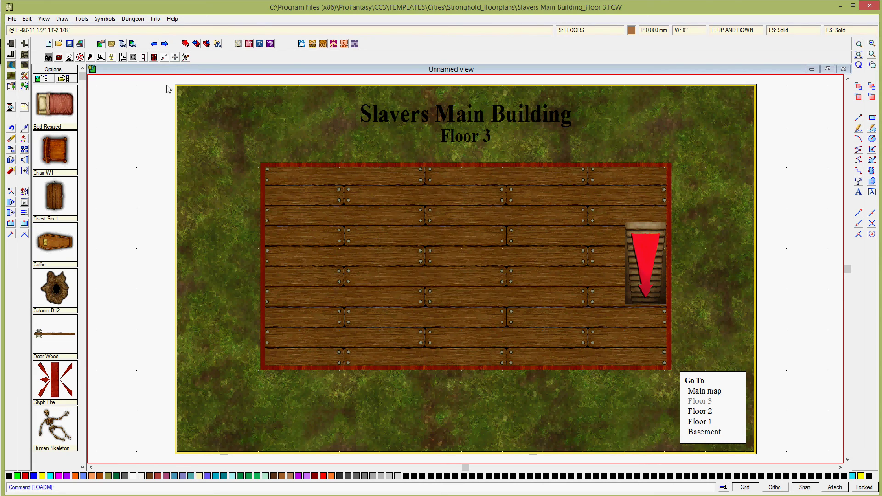
Draw a Wall, Upper wall about 18' long along the stairs' left side, from just above the stairs down to the building's lower wall.
{"action": "left_click", "coordinate": [14, 57]}
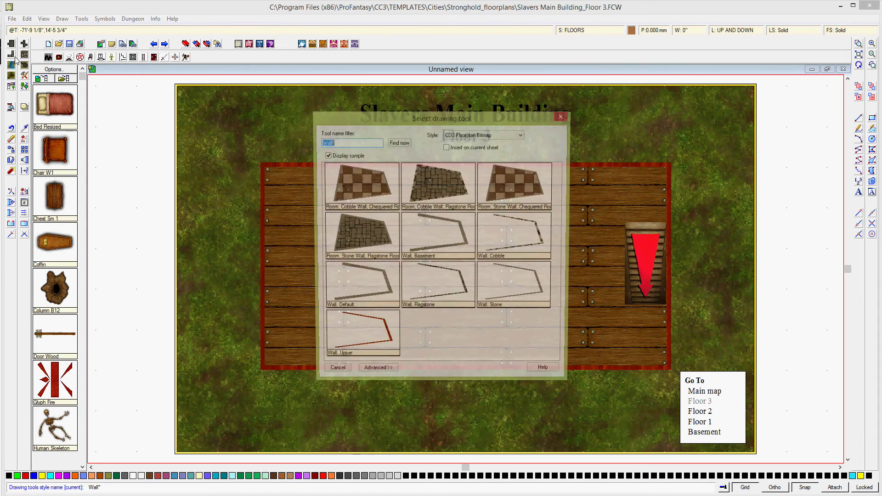
{"action": "left_click", "coordinate": [385, 348]}
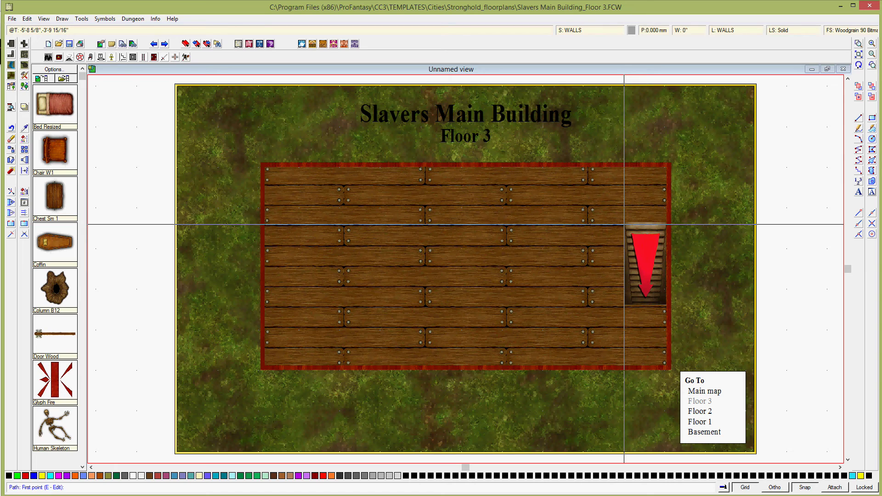
{"action": "left_click", "coordinate": [624, 216]}
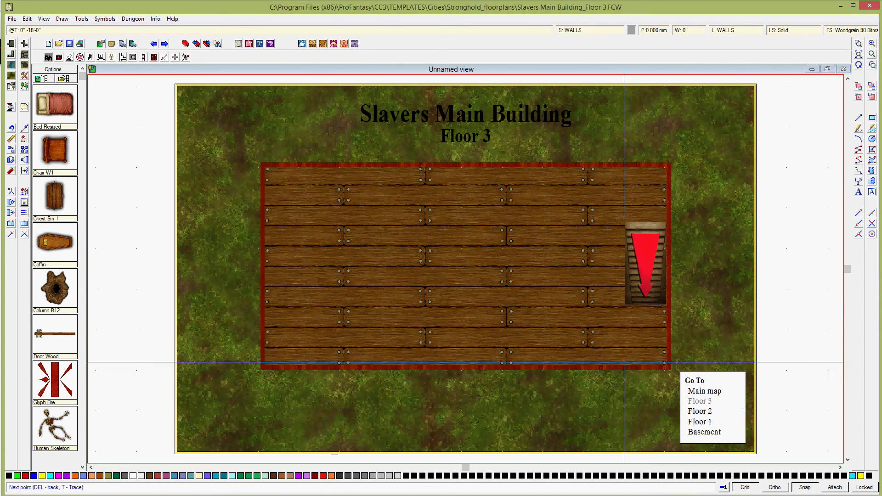
{"action": "left_click", "coordinate": [624, 362]}
{"action": "right_click", "coordinate": [624, 362]}
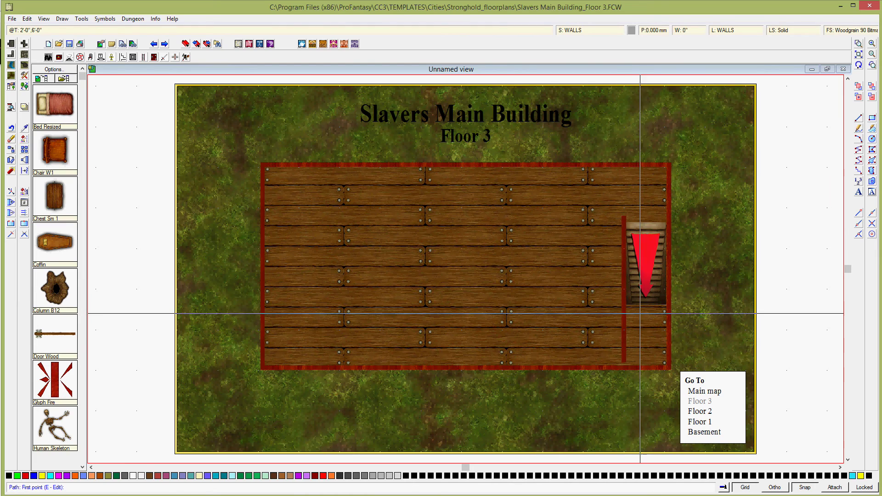
Draw a wall about 5' long just below the stairs, from the new stairwell wall across to the building's right wall.
{"action": "left_click", "coordinate": [624, 306]}
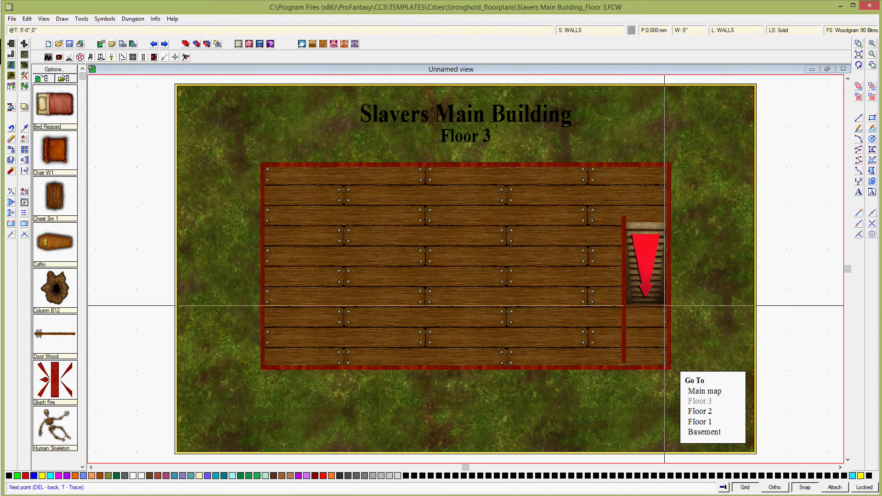
{"action": "left_click", "coordinate": [665, 305]}
{"action": "right_click", "coordinate": [650, 322]}
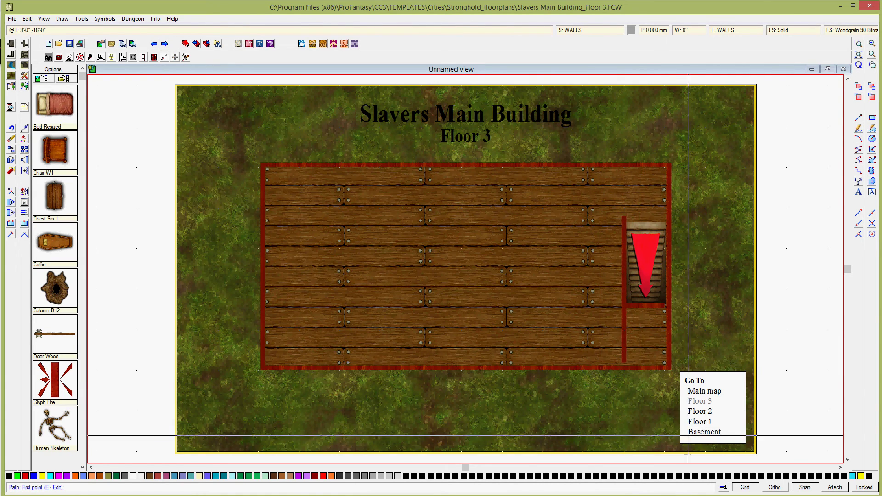
{"action": "right_click", "coordinate": [745, 488]}
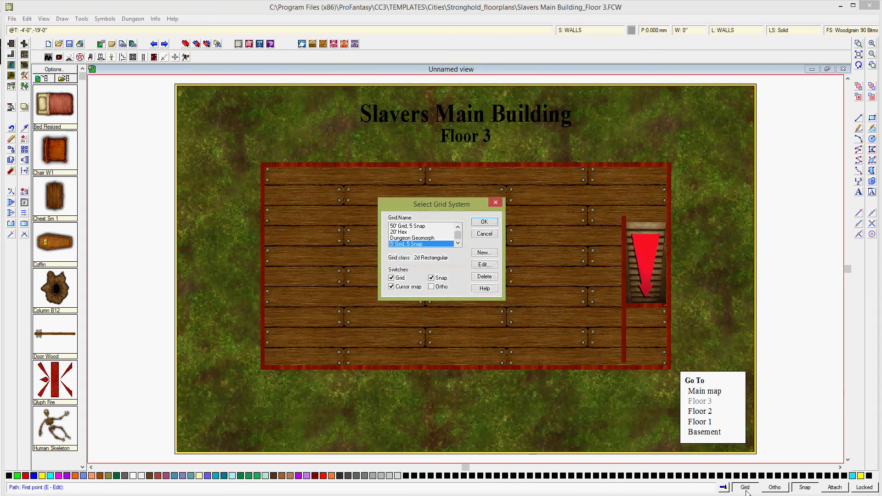
{"action": "left_click", "coordinate": [485, 234]}
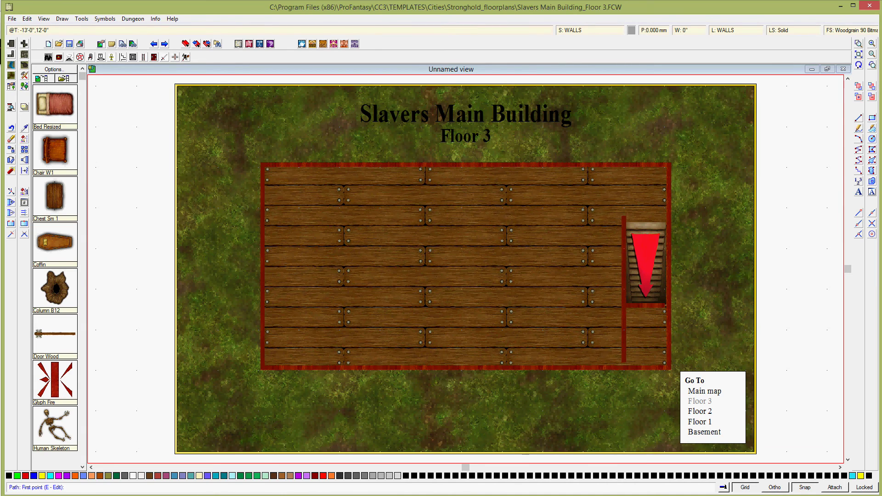
Draw an L-shaped wall from the stairwell wall's upper end leftwards to mid-building, turning up about 6' to the building's upper wall.
{"action": "left_click", "coordinate": [624, 216]}
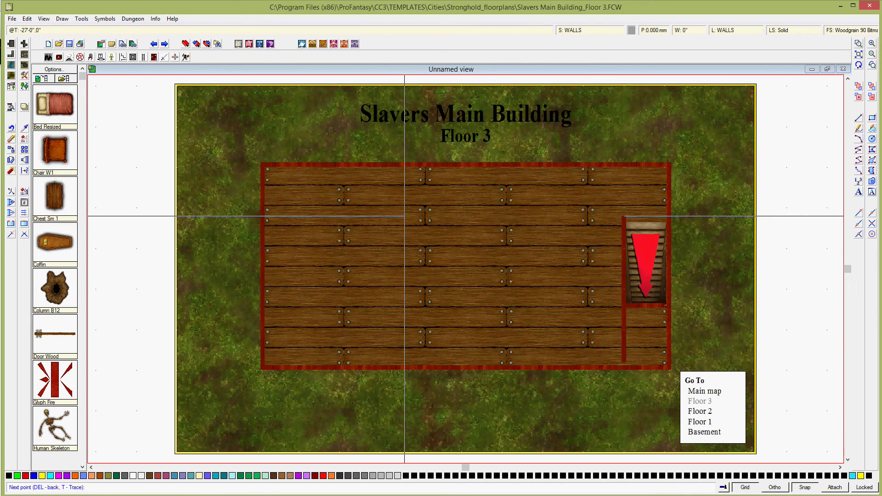
{"action": "left_click", "coordinate": [429, 216]}
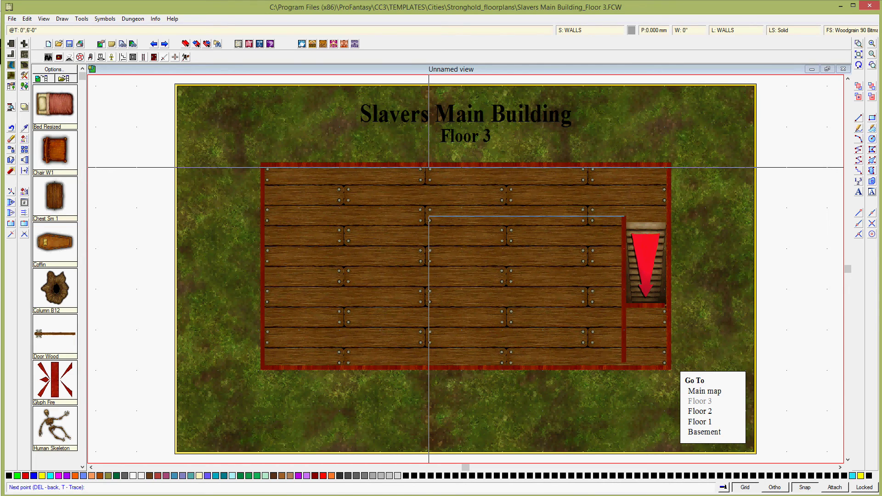
{"action": "left_click", "coordinate": [429, 168]}
{"action": "right_click", "coordinate": [429, 168]}
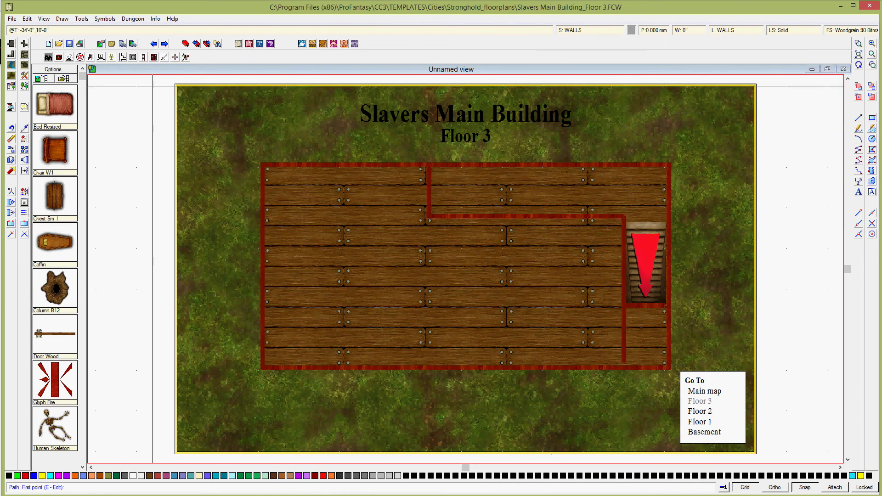
Draw a vertical wall about 18' long from the L-shaped wall's corner down to the building's lower wall.
{"action": "left_click", "coordinate": [429, 220]}
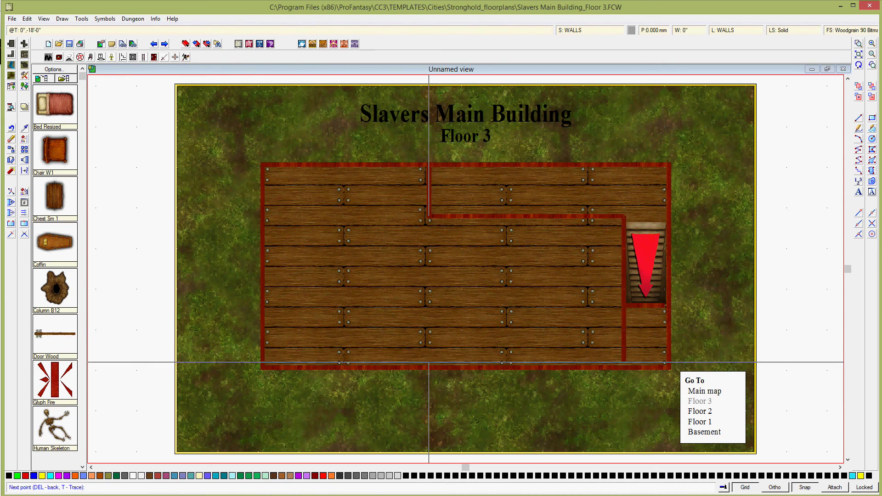
{"action": "left_click", "coordinate": [429, 362]}
{"action": "right_click", "coordinate": [430, 363]}
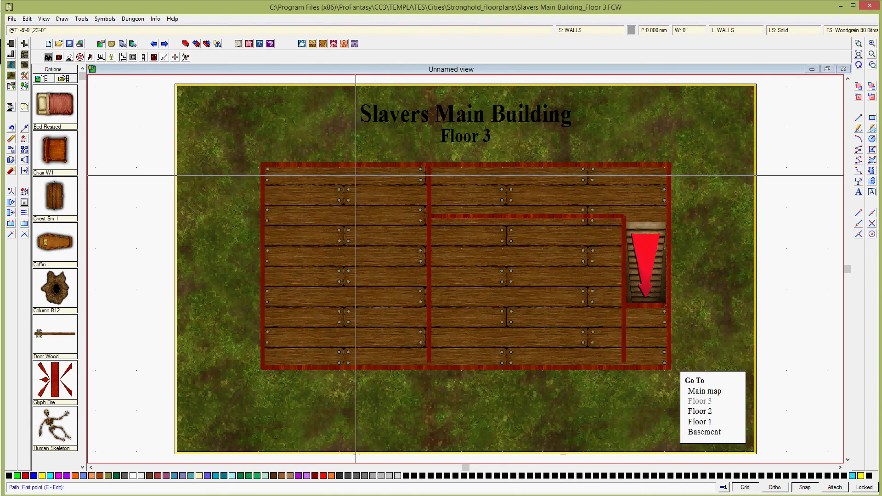
Load the Wall Features.fsc symbol catalog from the Symbols > Dungeons > DD3 > DD3 Color folder.
{"action": "left_click", "coordinate": [155, 57]}
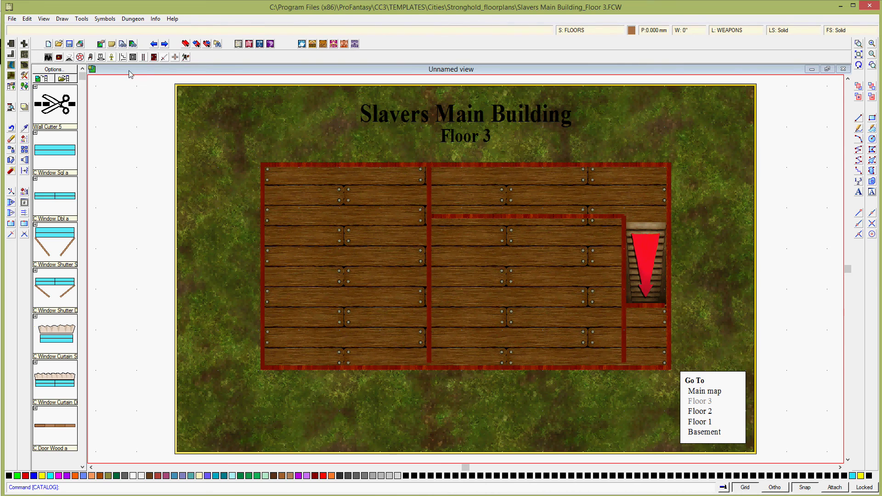
{"action": "left_click", "coordinate": [64, 79]}
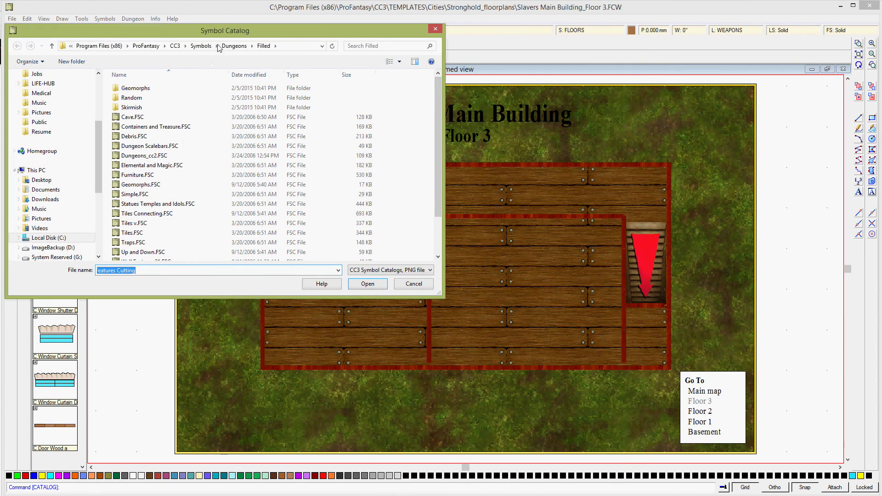
{"action": "left_click", "coordinate": [201, 46]}
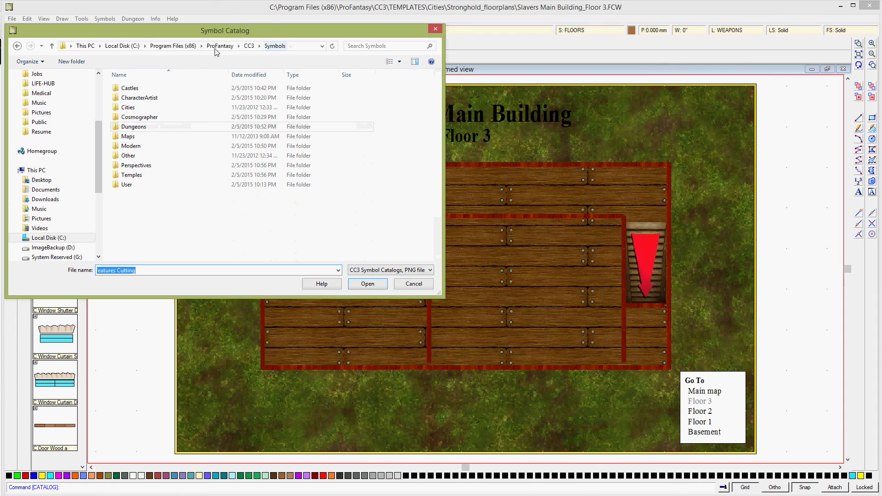
{"action": "double_click", "coordinate": [134, 128]}
{"action": "left_click", "coordinate": [126, 99]}
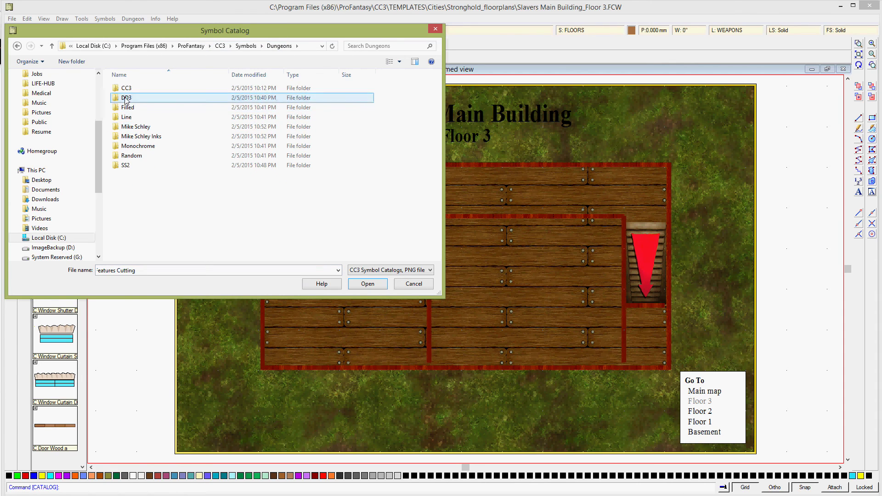
{"action": "double_click", "coordinate": [125, 98]}
{"action": "double_click", "coordinate": [137, 88]}
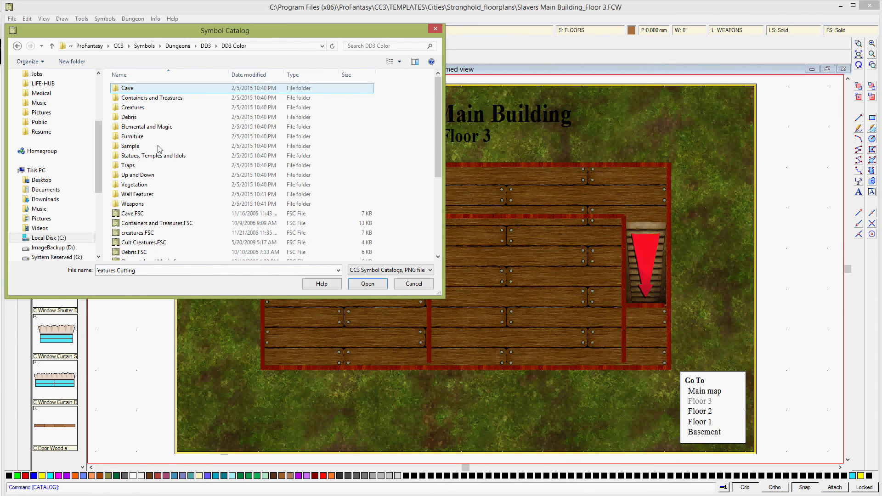
{"action": "scroll", "coordinate": [165, 209], "scroll_direction": "down", "scroll_amount": 4}
{"action": "scroll", "coordinate": [166, 212], "scroll_direction": "down", "scroll_amount": 1}
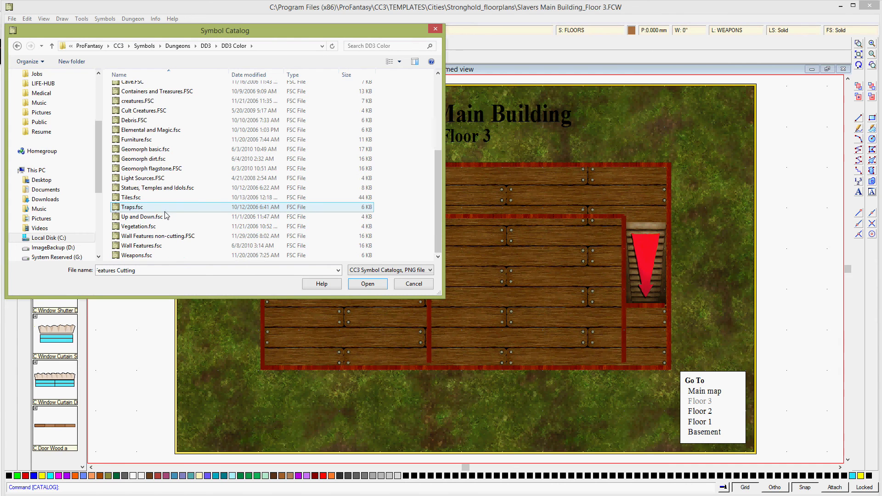
{"action": "left_click", "coordinate": [151, 248]}
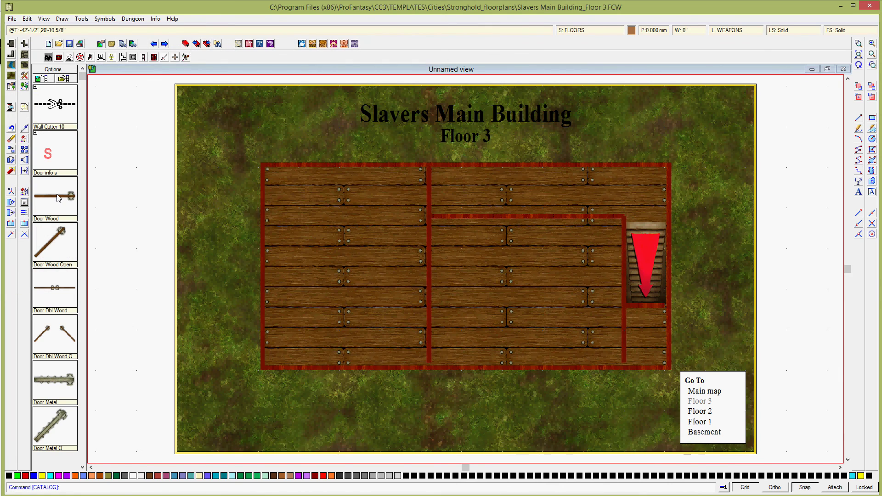
Place Door Wood symbols in the short upper partition, the horizontal corridor wall near its left end, and the wall below the stairs; redraw the plan.
{"action": "left_click", "coordinate": [56, 197]}
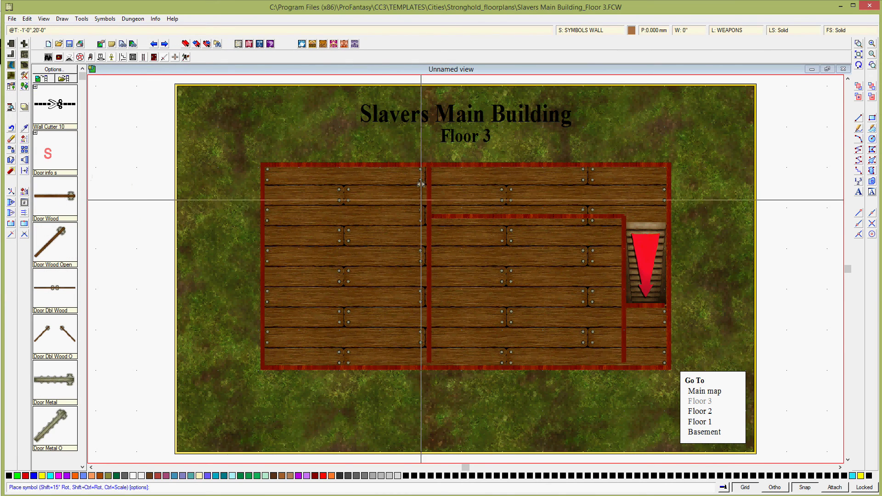
{"action": "left_click", "coordinate": [428, 192]}
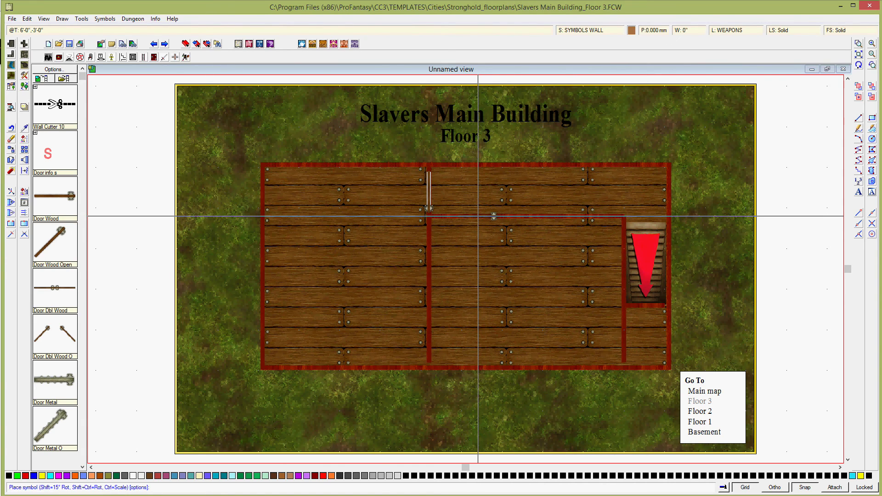
{"action": "left_click", "coordinate": [493, 216]}
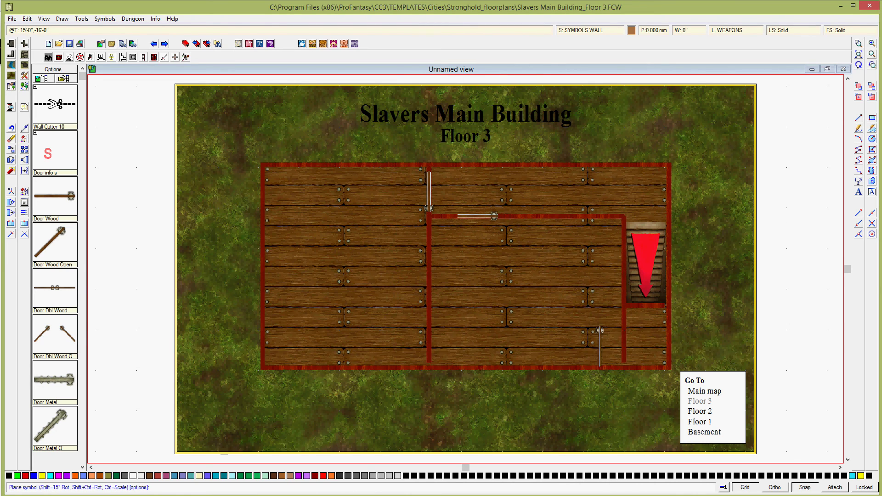
{"action": "left_click", "coordinate": [624, 338]}
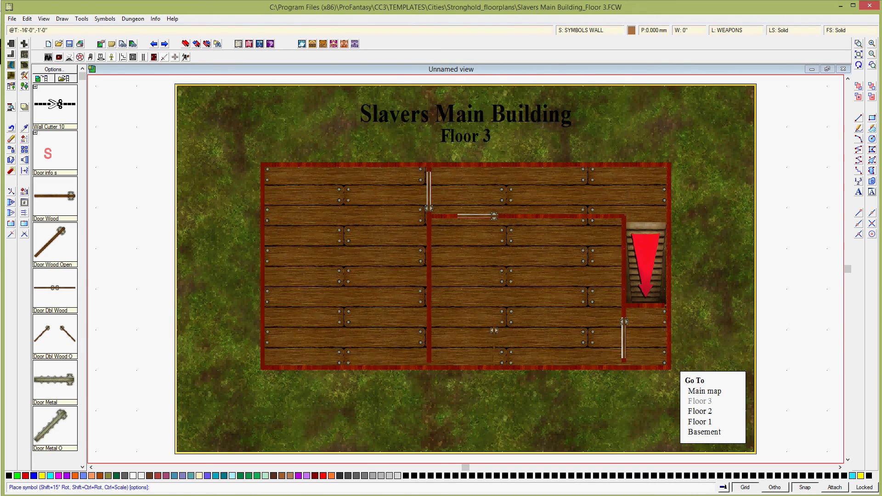
{"action": "right_click", "coordinate": [453, 353]}
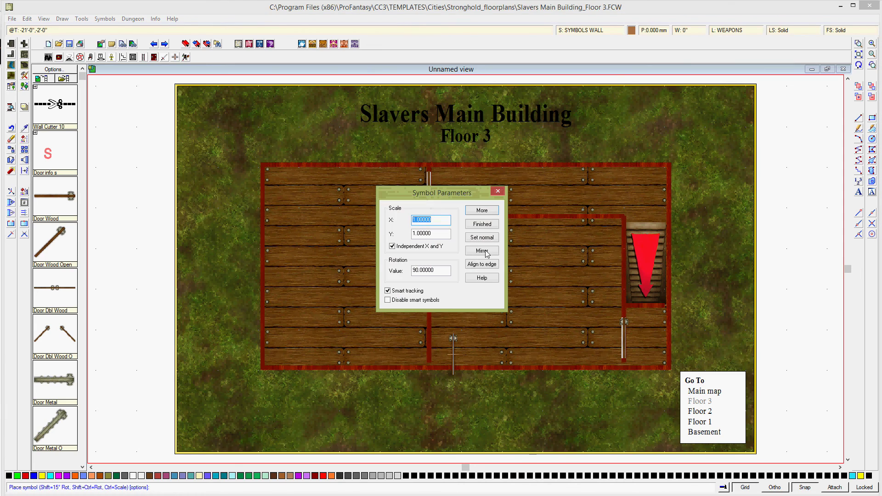
{"action": "left_click", "coordinate": [481, 224]}
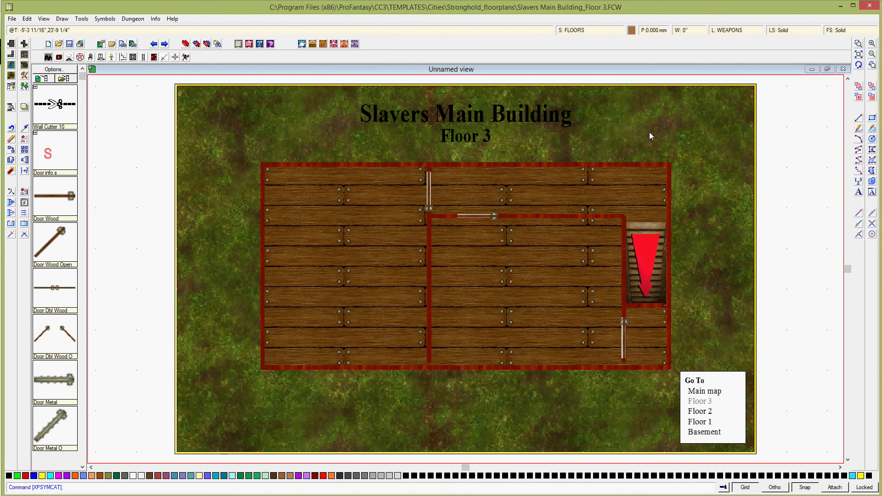
{"action": "left_click", "coordinate": [859, 64]}
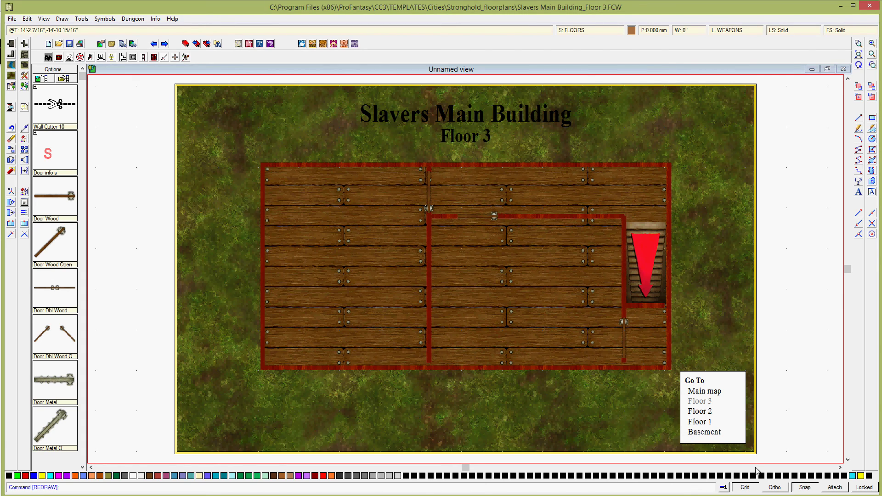
Go from the Floor 3 plan to the main map and redraw it.
{"action": "left_click", "coordinate": [698, 393]}
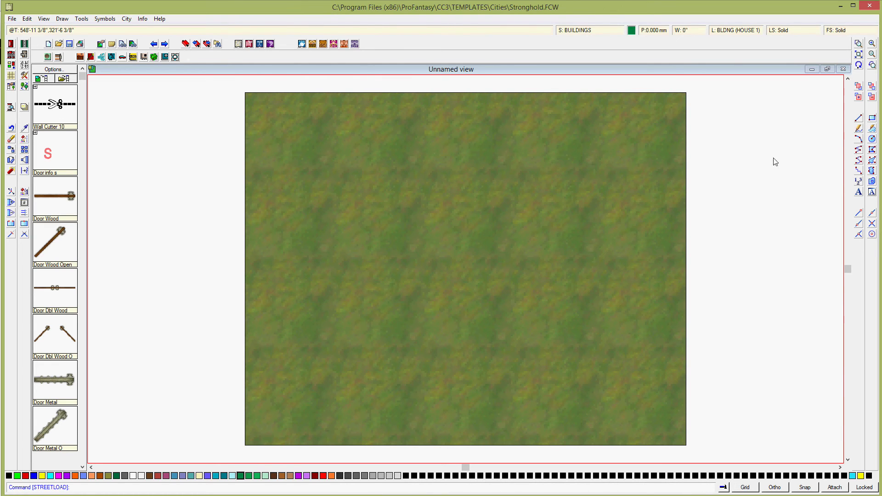
{"action": "left_click", "coordinate": [860, 66]}
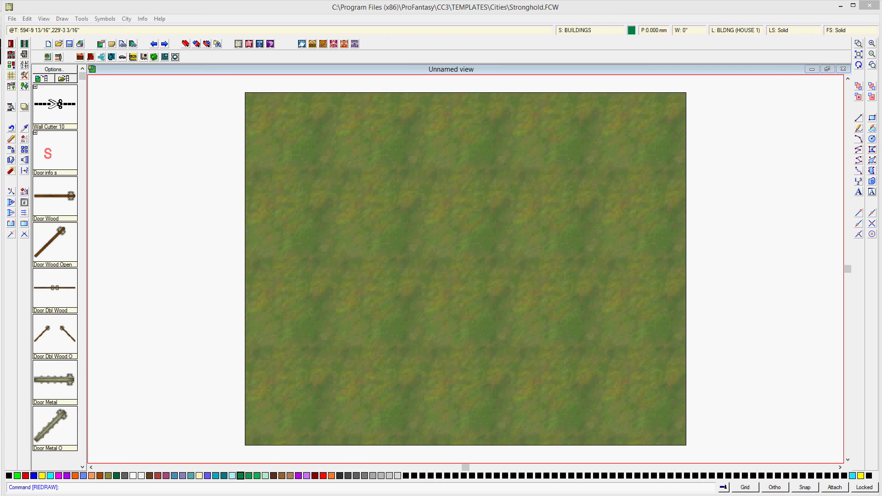
Open the Stronghold.FCW drawing from the folder M:\Videos\2015\201507\20150716\Slavers Stronghold.
{"action": "left_click", "coordinate": [13, 20]}
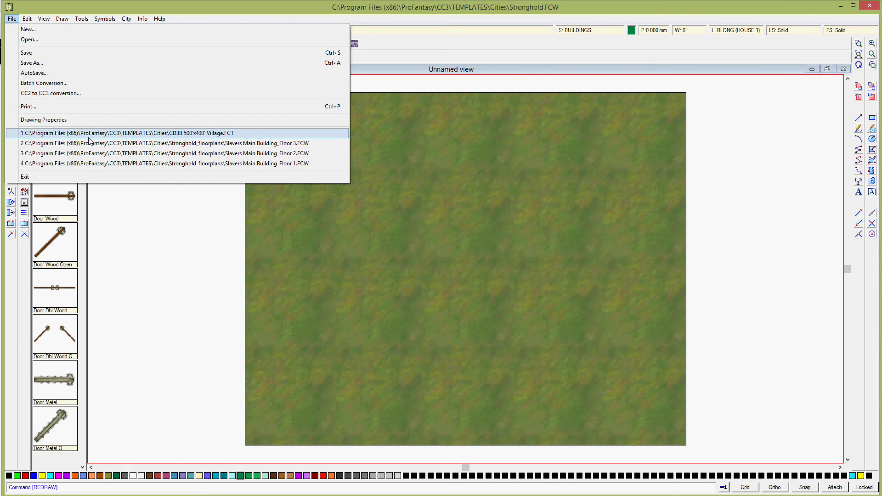
{"action": "left_click", "coordinate": [35, 41]}
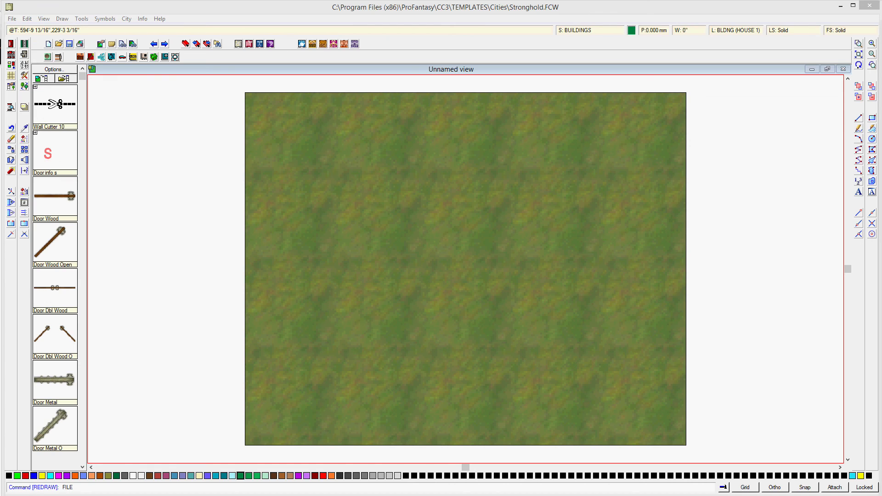
{"action": "left_click_drag", "start_coordinate": [881, 29], "coordinate": [202, 24]}
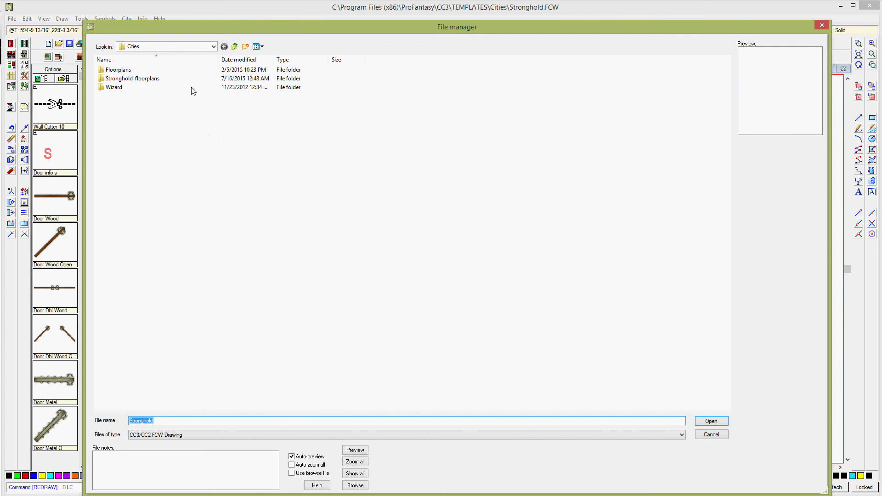
{"action": "left_click", "coordinate": [215, 47]}
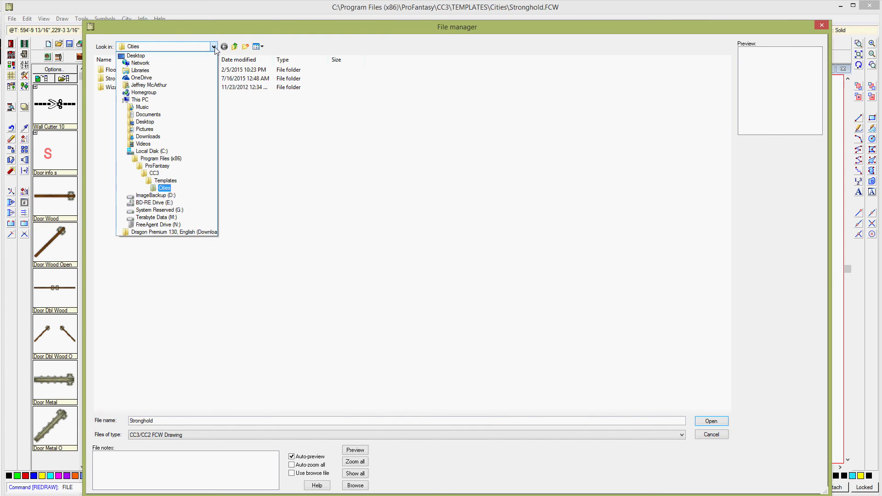
{"action": "left_click", "coordinate": [214, 47]}
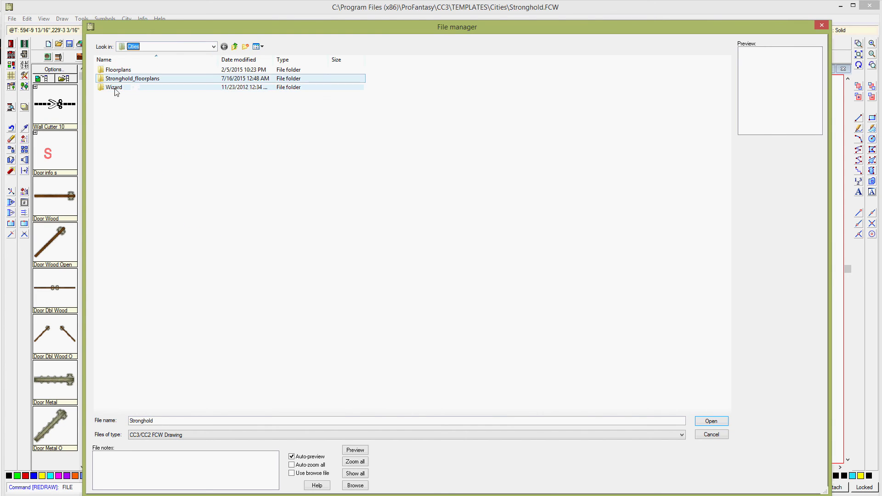
{"action": "left_click", "coordinate": [223, 88]}
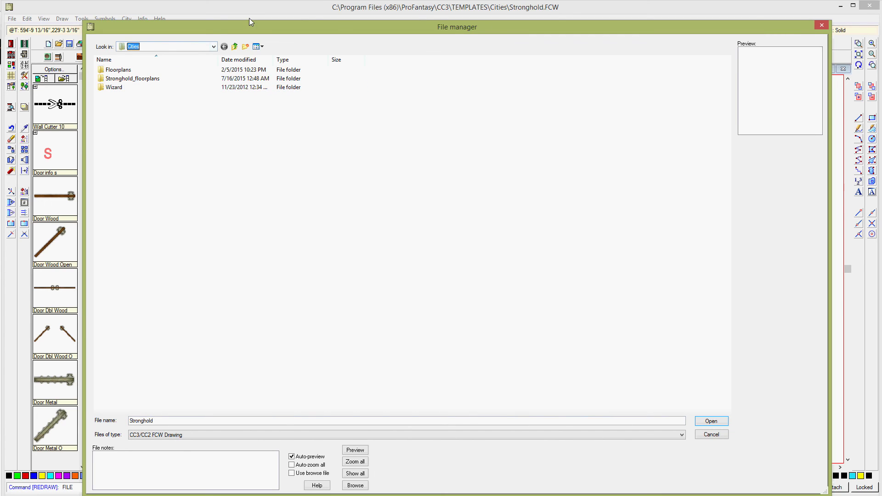
{"action": "left_click", "coordinate": [213, 46]}
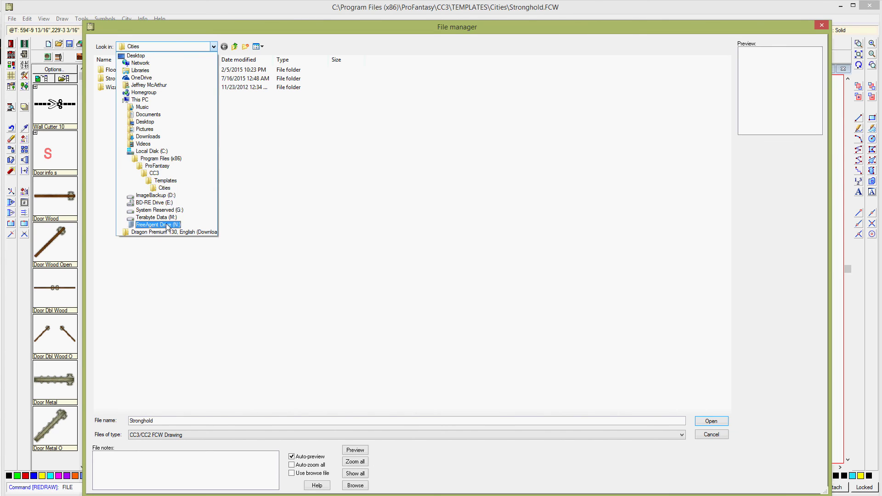
{"action": "left_click", "coordinate": [160, 217]}
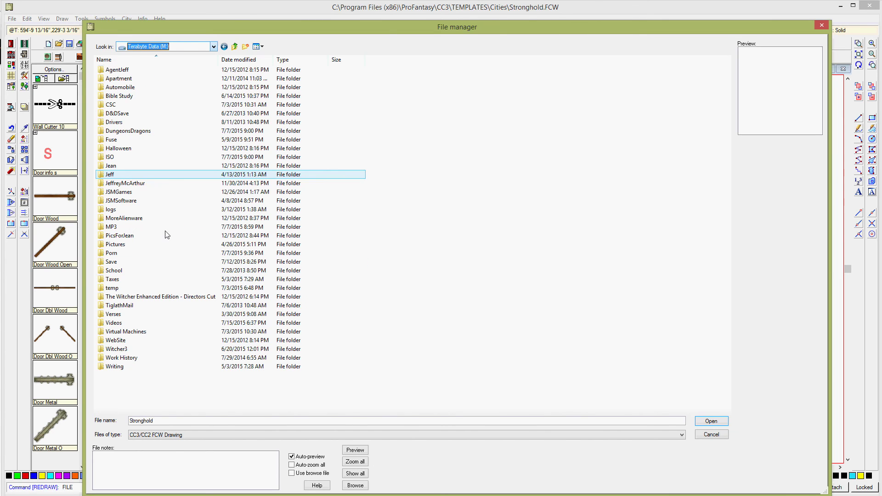
{"action": "double_click", "coordinate": [116, 325]}
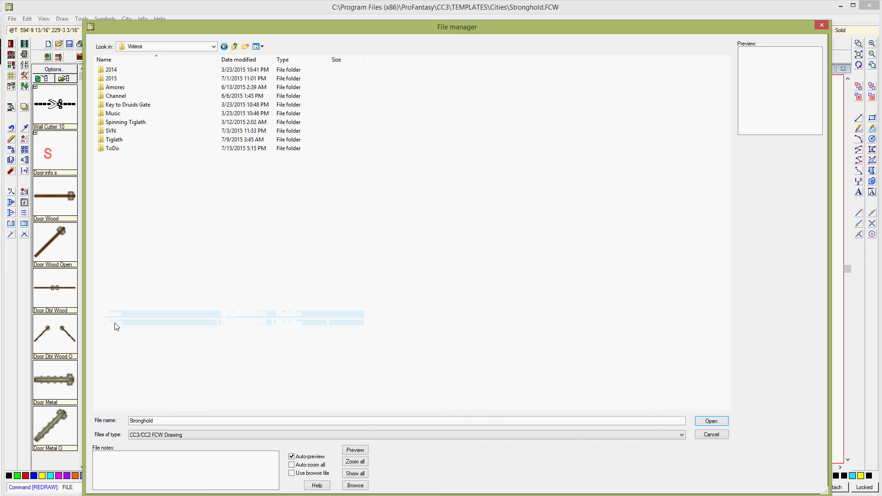
{"action": "double_click", "coordinate": [115, 79]}
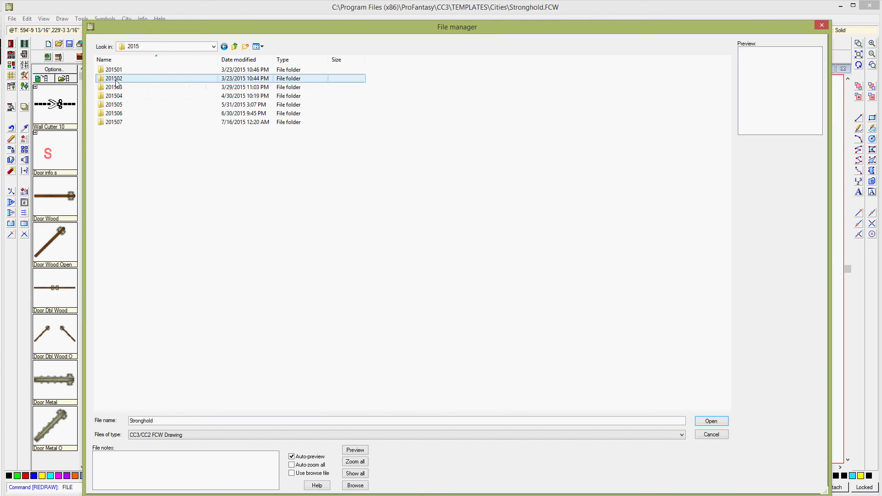
{"action": "double_click", "coordinate": [115, 123]}
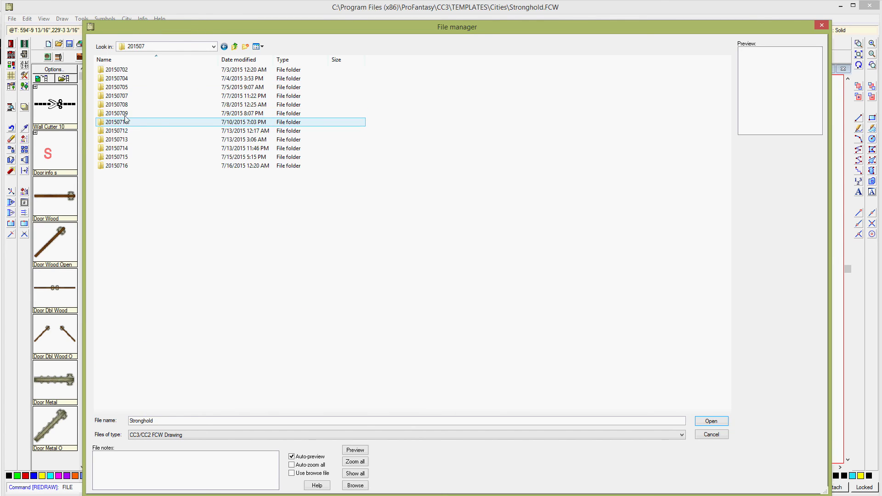
{"action": "double_click", "coordinate": [123, 166]}
{"action": "double_click", "coordinate": [132, 71]}
{"action": "left_click", "coordinate": [130, 69]}
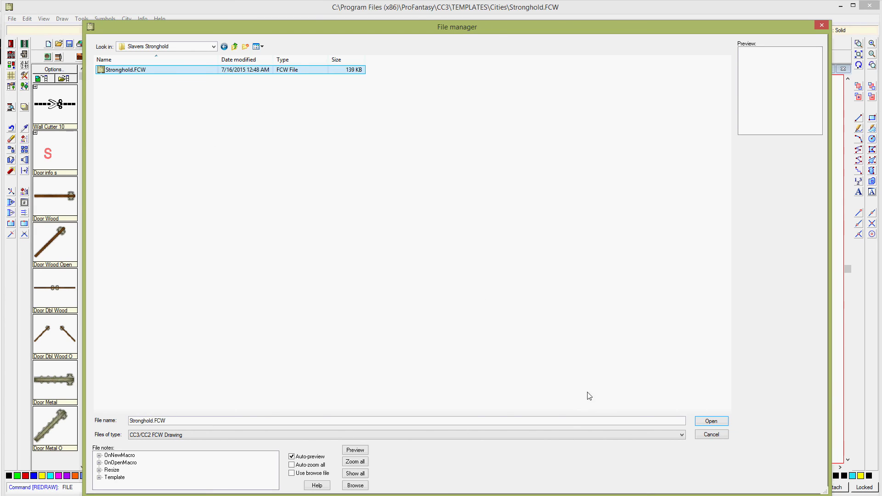
{"action": "left_click", "coordinate": [721, 423]}
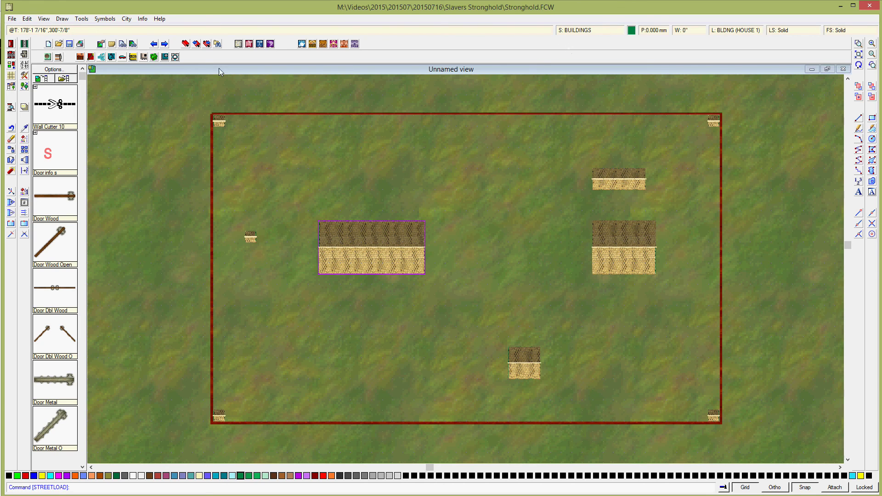
Activate the sheet effects for the Stronghold drawing.
{"action": "left_click", "coordinate": [596, 33]}
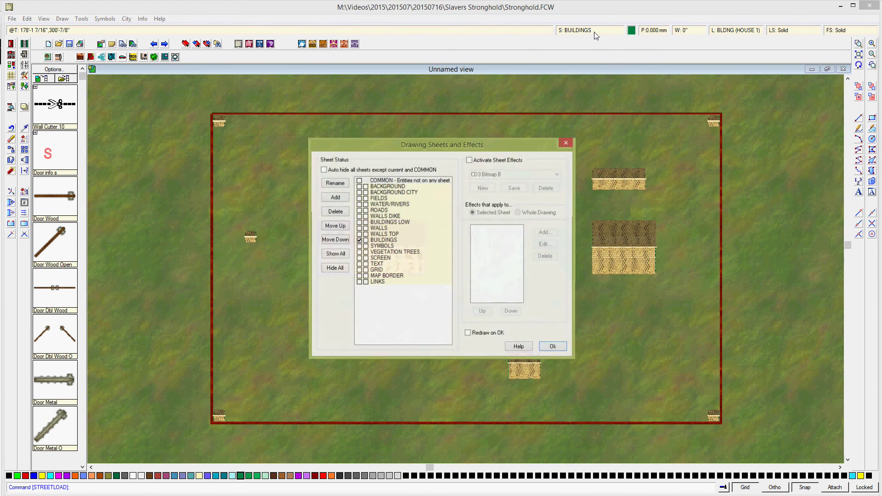
{"action": "left_click", "coordinate": [469, 161]}
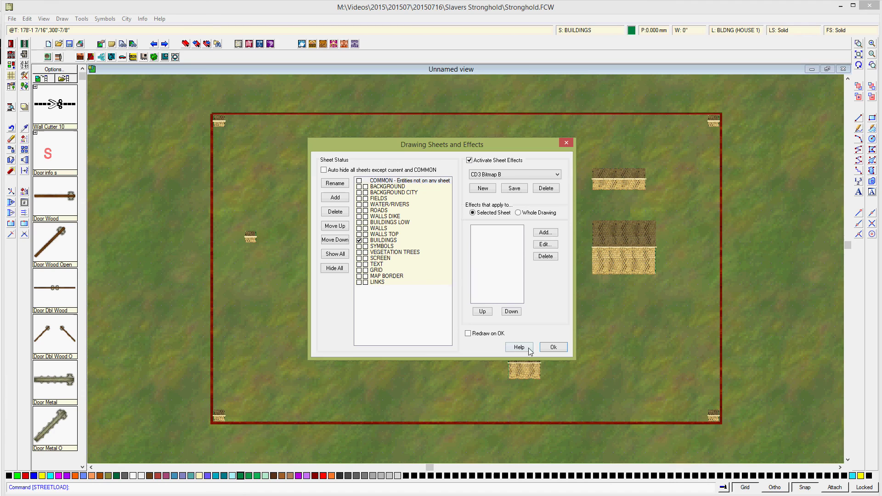
{"action": "left_click", "coordinate": [555, 347]}
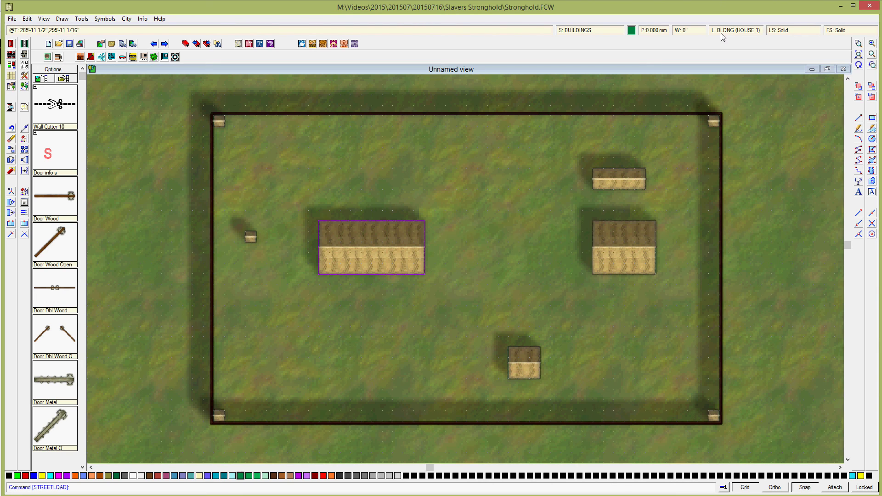
Hide the HYPERLINKS layer so the link outline around the main building is not drawn.
{"action": "left_click", "coordinate": [738, 32]}
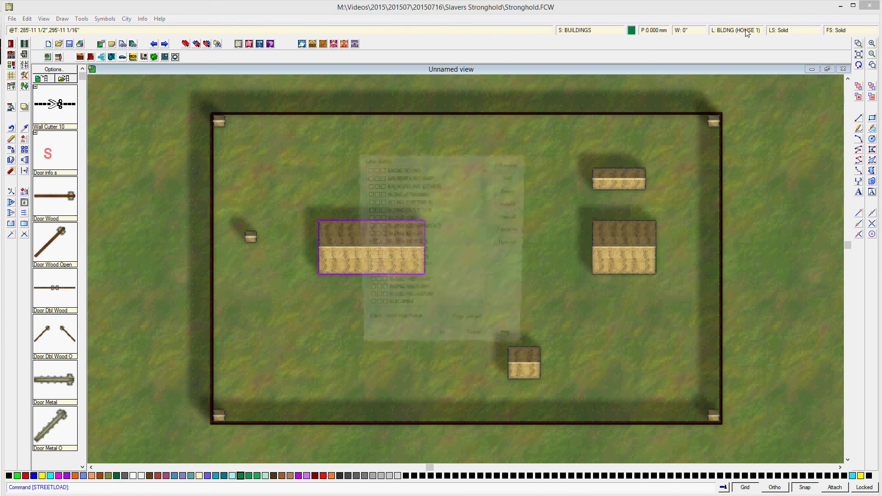
{"action": "left_click_drag", "start_coordinate": [486, 206], "coordinate": [498, 253]}
{"action": "left_click", "coordinate": [373, 219]}
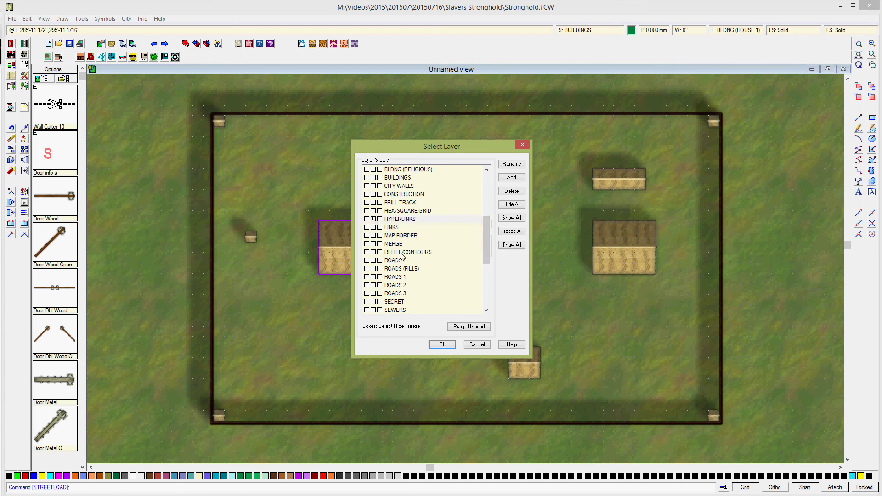
{"action": "left_click", "coordinate": [444, 345]}
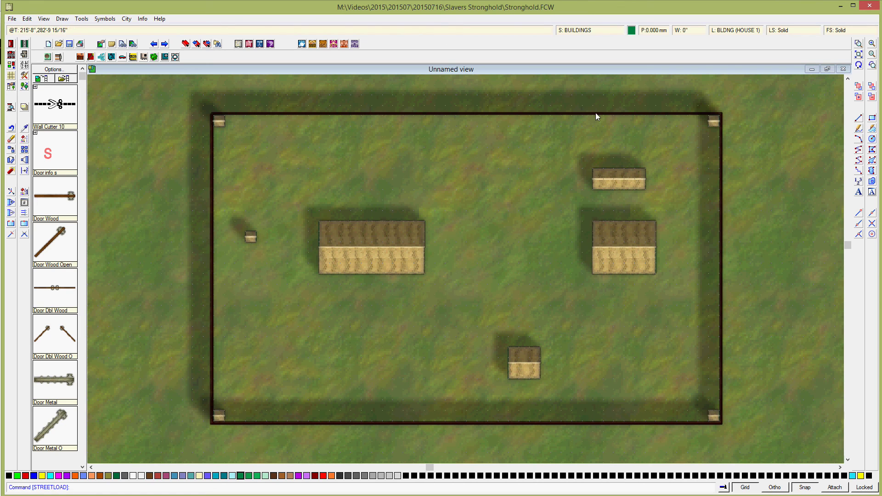
{"action": "right_click", "coordinate": [705, 388]}
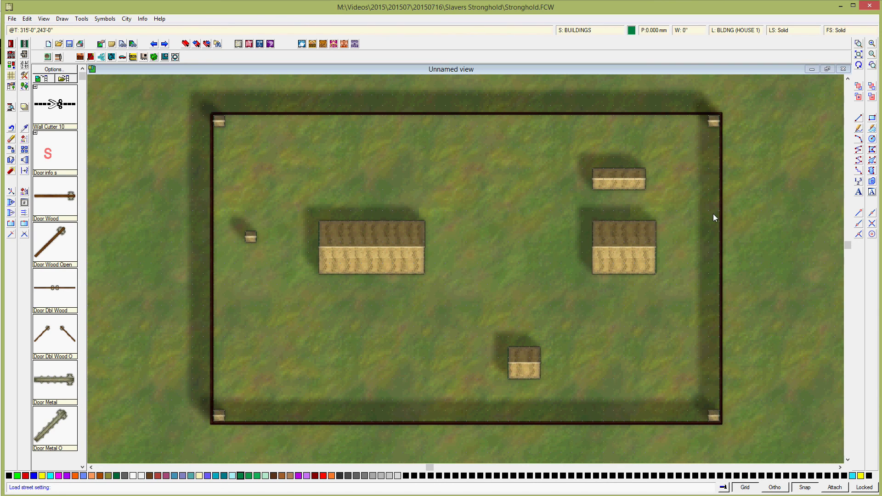